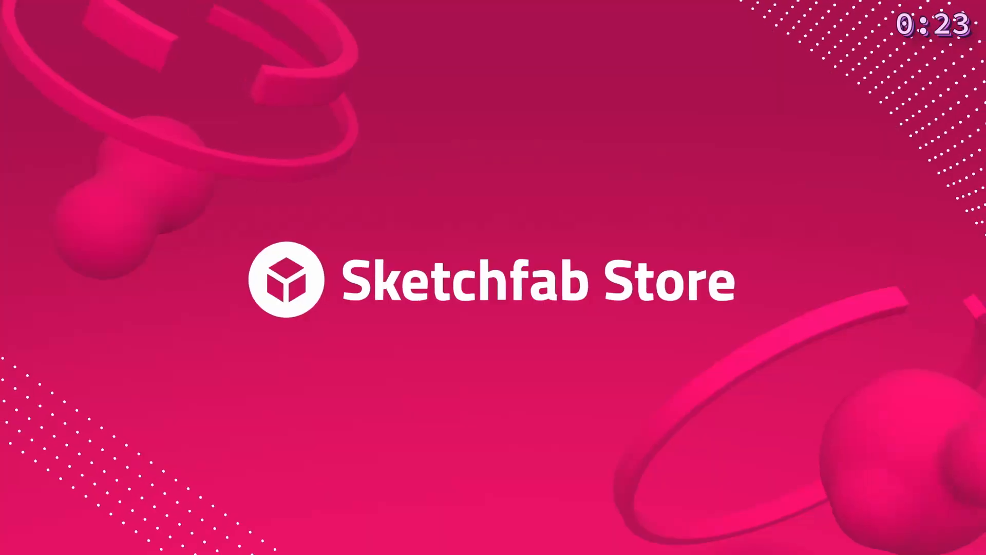
# Step: Browse the Sketchfab store's 3D models and inspect the paint splash and the cat wizard with its texture layout
pyautogui.scroll(-5, 971, 137)
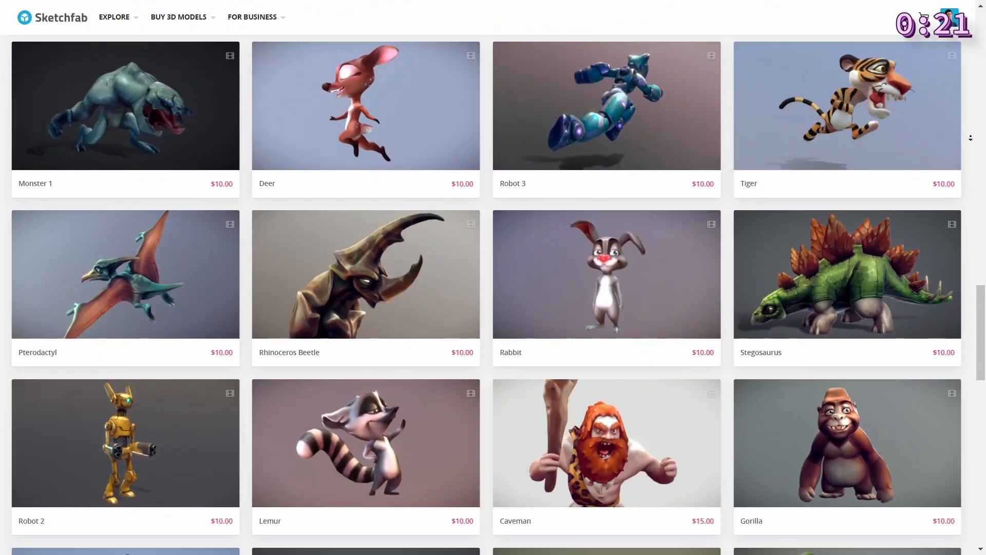
pyautogui.scroll(-4, 970, 138)
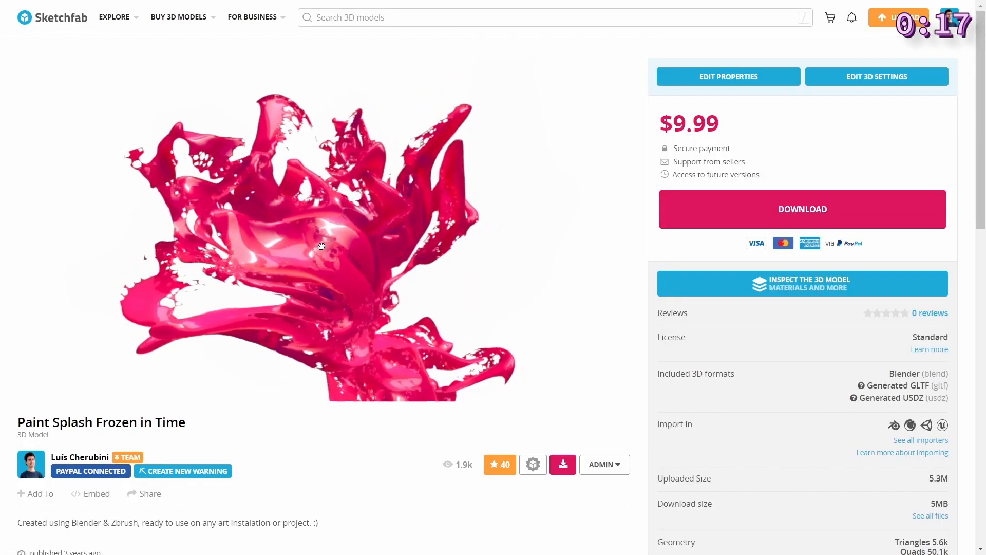
pyautogui.moveTo(319, 246); pyautogui.dragTo(341, 244)
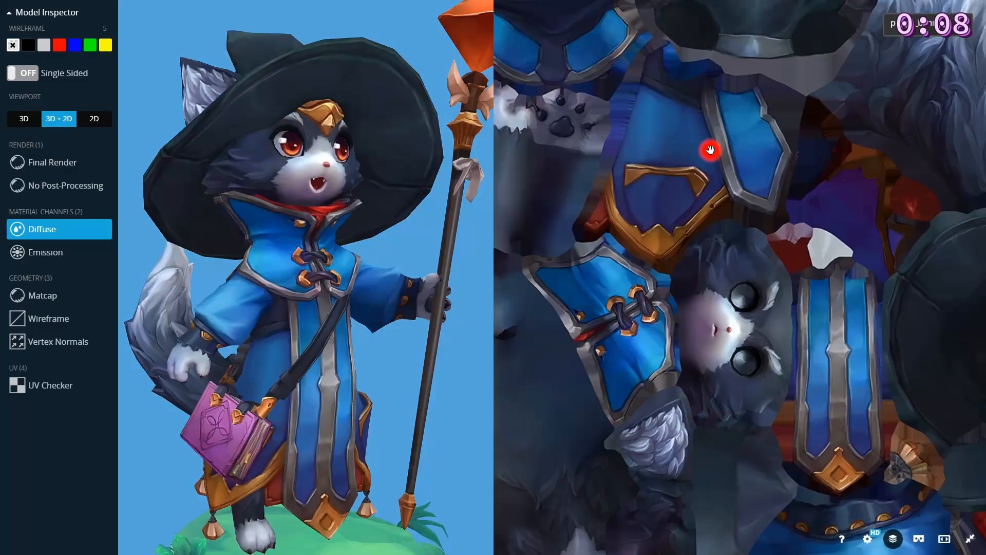
pyautogui.press('5')
pyautogui.moveTo(711, 150)
pyautogui.mouseDown()
pyautogui.moveTo(704, 176)
pyautogui.moveTo(697, 160)
pyautogui.mouseUp()
pyautogui.moveTo(393, 312)
pyautogui.mouseDown()
pyautogui.moveTo(350, 312)
pyautogui.moveTo(393, 312)
pyautogui.mouseUp()
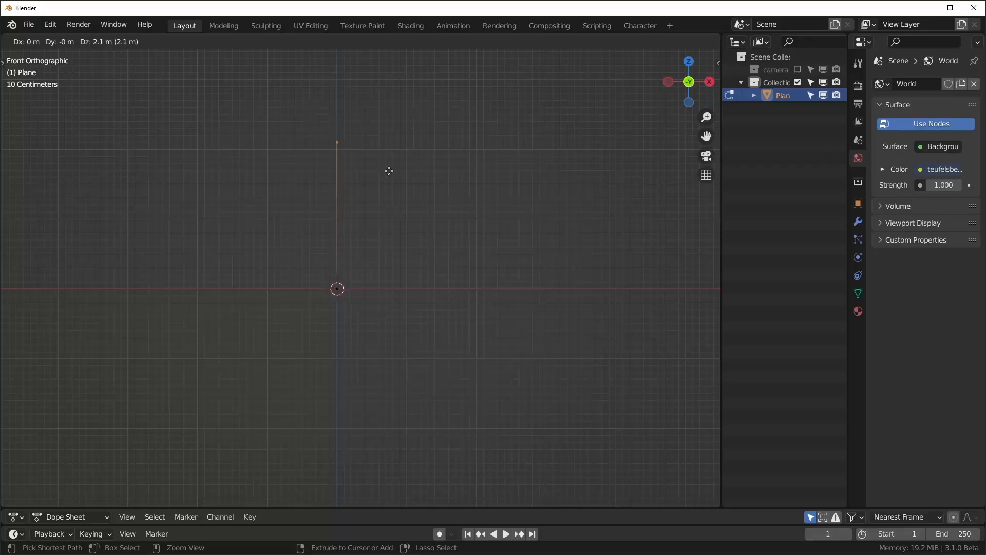
# Step: Extrude the plane's merged vertex in front view into an arch: two segments up, one across and one down
pyautogui.keyDown('ctrl'); pyautogui.click(388, 177); pyautogui.keyUp('ctrl')
pyautogui.press('e')
pyautogui.keyDown('ctrl'); pyautogui.click(387, 108); pyautogui.keyUp('ctrl')
pyautogui.press('e')
pyautogui.keyDown('ctrl'); pyautogui.click(525, 109); pyautogui.keyUp('ctrl')
pyautogui.press('e')
pyautogui.click(522, 222)
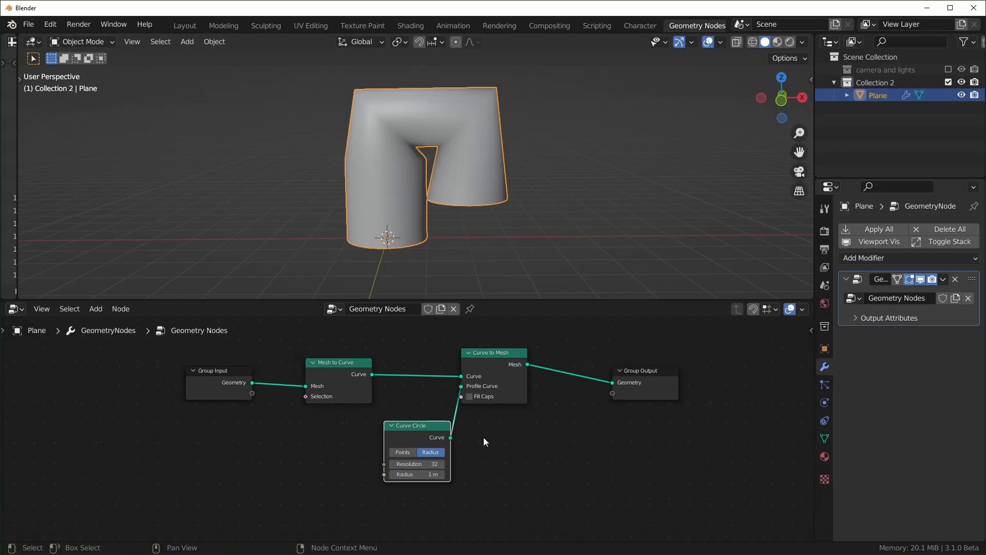
# Step: Lower the Curve Circle's resolution and raise the Value node that drives the wire profile's radius
pyautogui.scroll(3, 485, 436)
pyautogui.moveTo(441, 465); pyautogui.dragTo(413, 466)
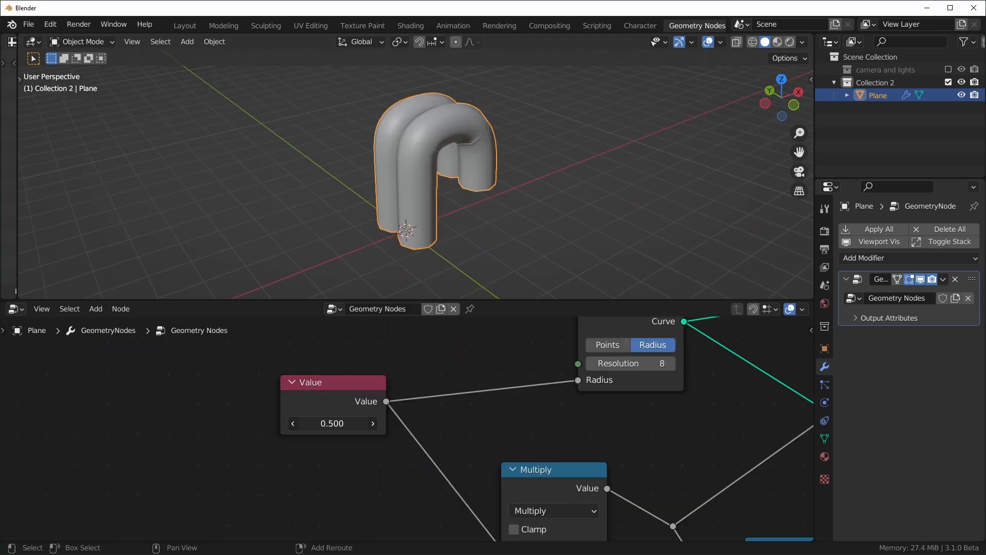
pyautogui.moveTo(332, 423); pyautogui.dragTo(352, 424)
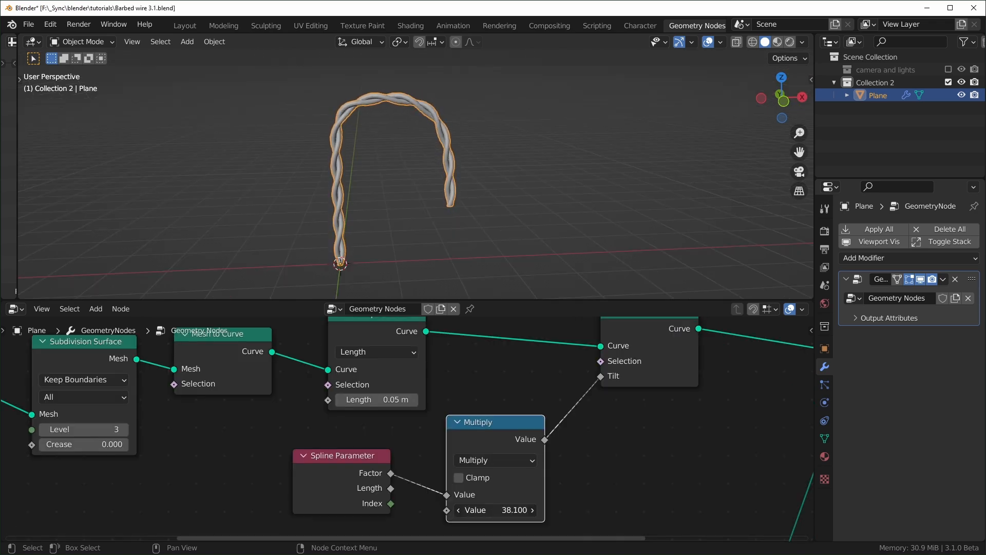
# Step: Raise the Multiply value controlling the wire's tilt and the Spiral node's number of rotations
pyautogui.moveTo(496, 510); pyautogui.dragTo(519, 509)
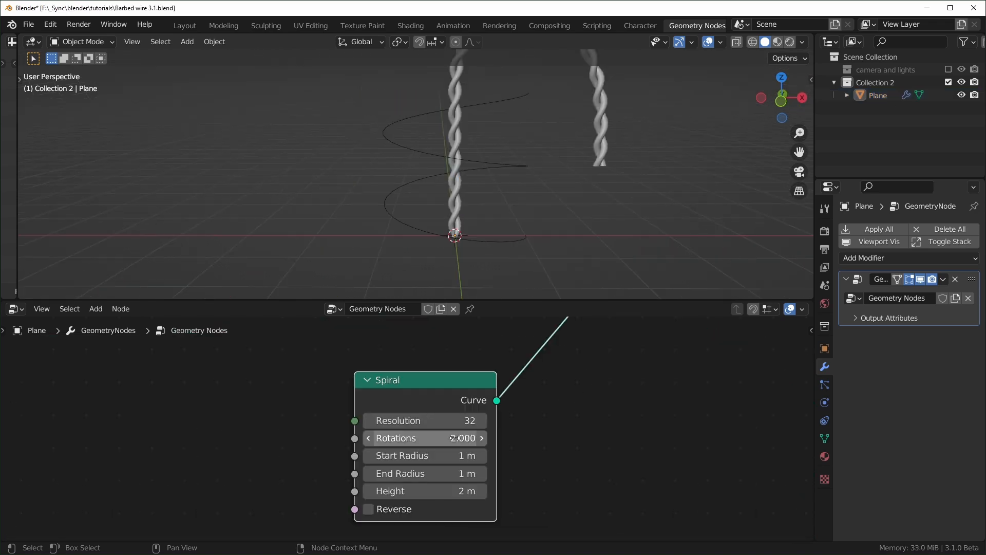
pyautogui.moveTo(425, 438); pyautogui.dragTo(457, 438)
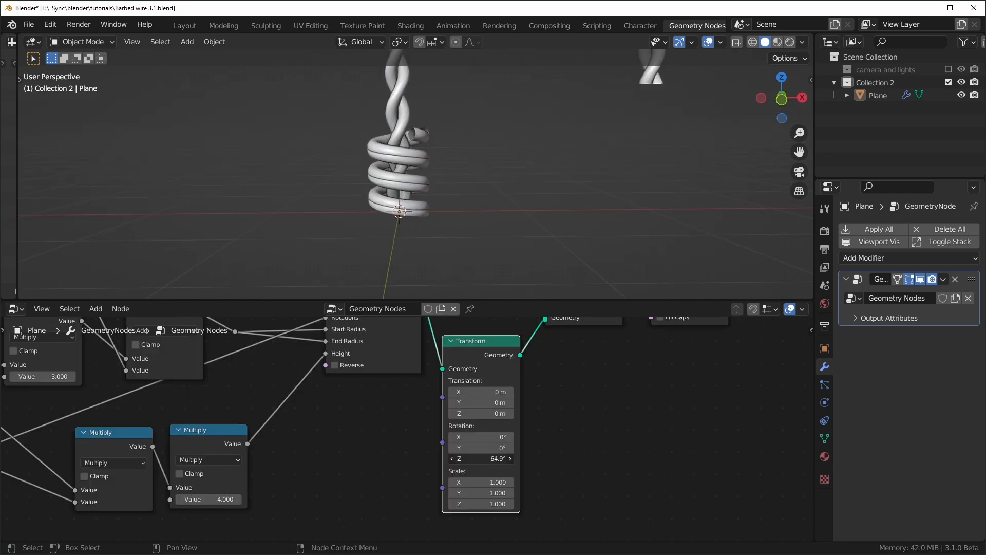
# Step: Set the barb Transform node's Z rotation to 180° and raise From Max in the Map Range node that tapers the barb
pyautogui.keyDown('ctrl'); pyautogui.moveTo(481, 458); pyautogui.dragTo(508, 458); pyautogui.keyUp('ctrl')
pyautogui.moveTo(414, 229); pyautogui.dragTo(264, 229, button='middle')
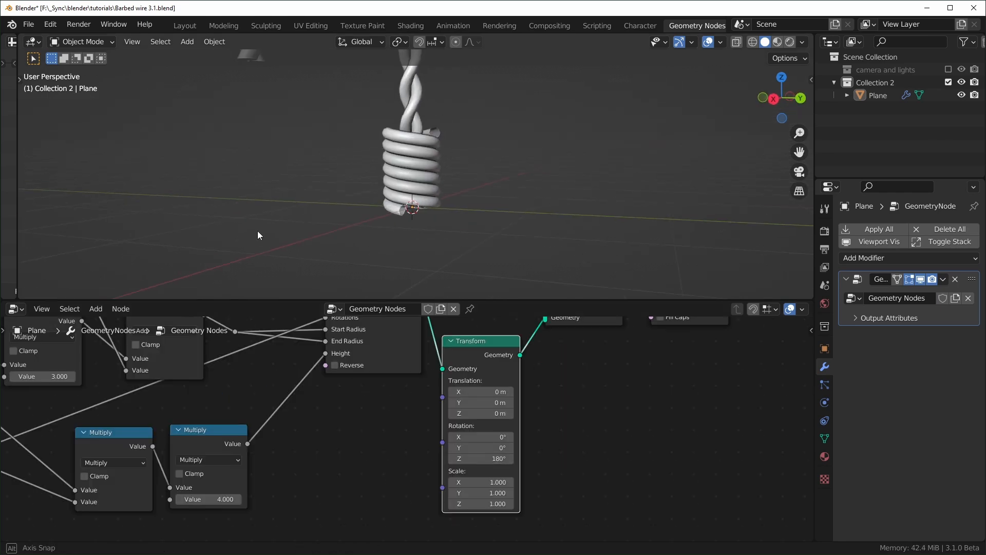
pyautogui.scroll(2, 432, 171)
pyautogui.moveTo(454, 132); pyautogui.dragTo(384, 167, button='middle')
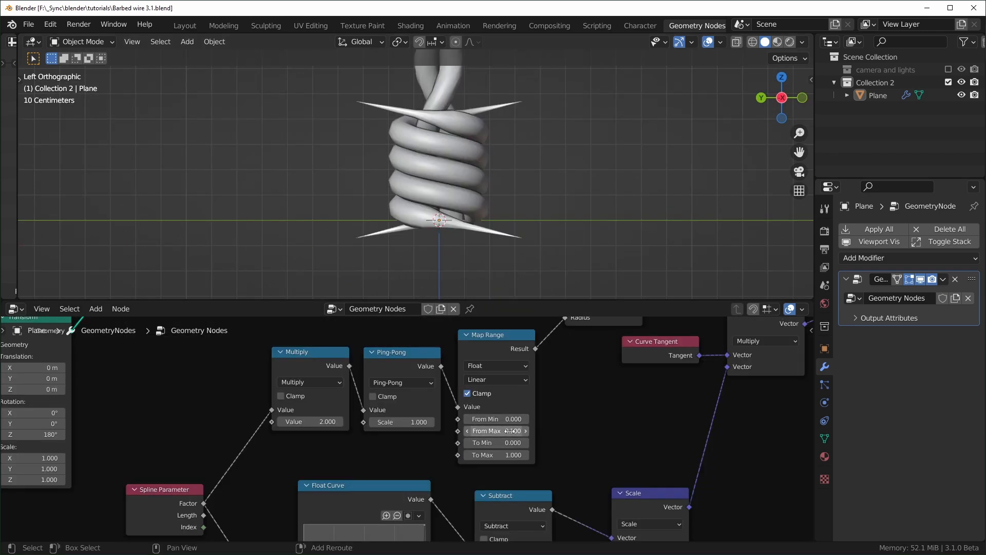
pyautogui.moveTo(510, 430); pyautogui.dragTo(527, 430)
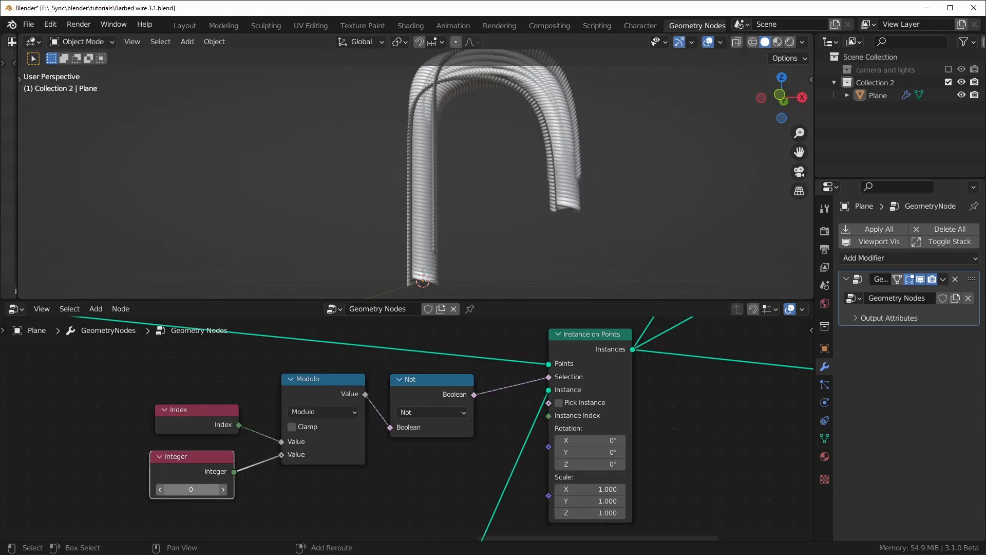
# Step: Set the Integer feeding the Modulo node to 24 and align the barb instances' Z axis to the curve tangent
pyautogui.moveTo(191, 489); pyautogui.dragTo(234, 489)
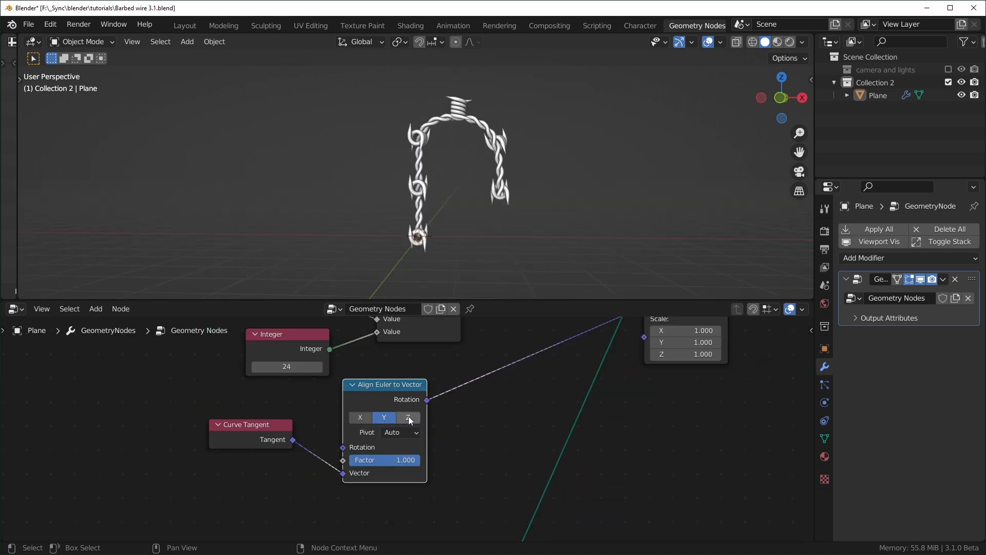
pyautogui.click(409, 418)
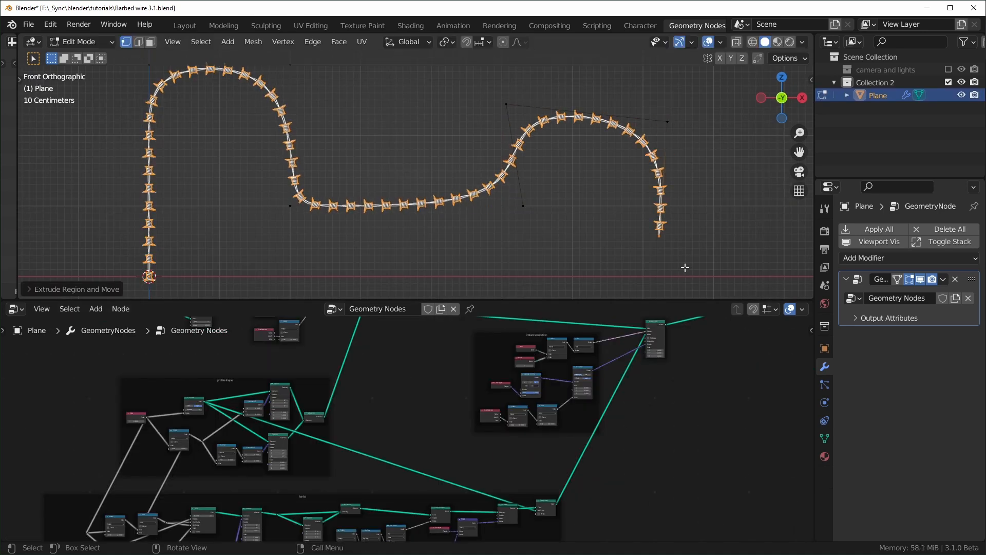
# Step: Extend the barbed wire path in front view by extruding its end vertex into further segments
pyautogui.click(685, 267)
pyautogui.press('e')
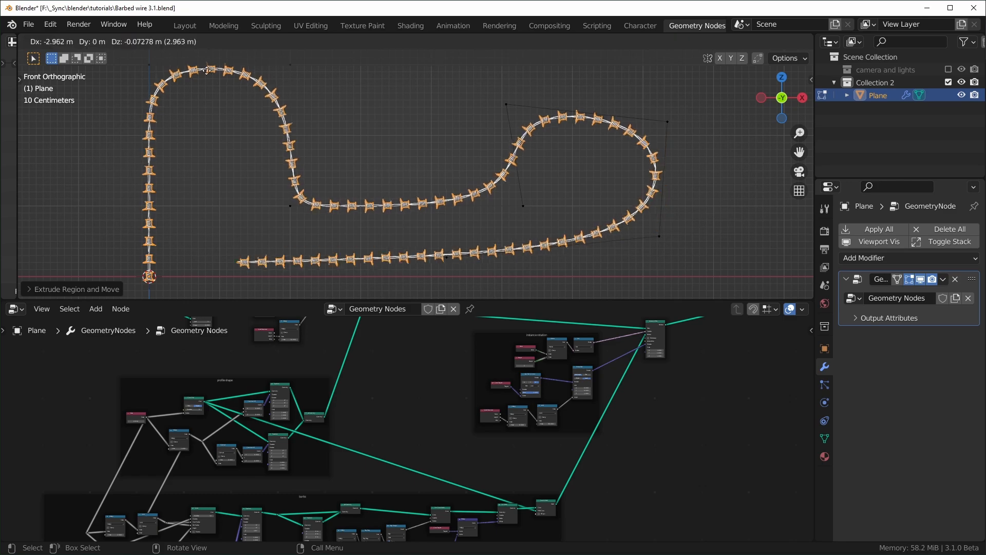
pyautogui.click(183, 216)
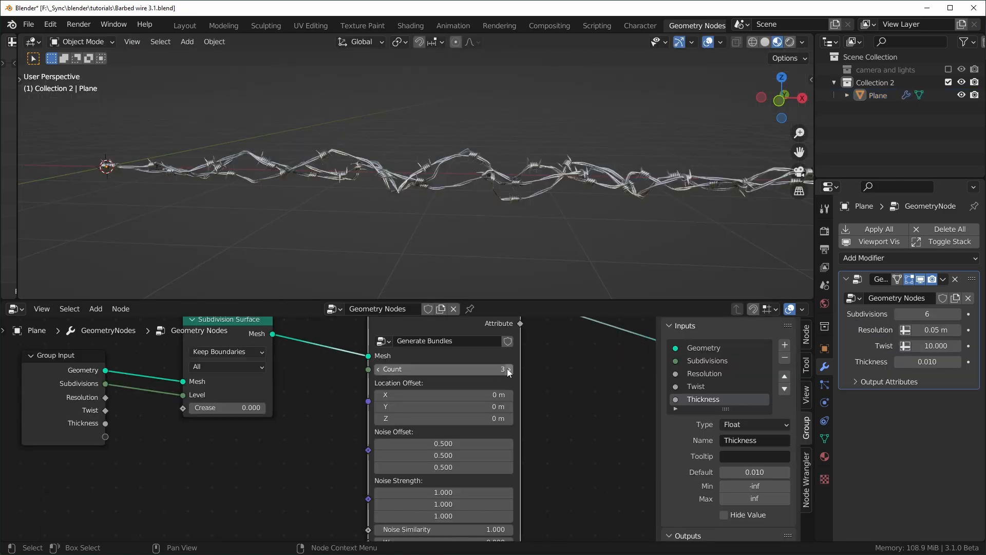
# Step: Increase the Count in the Generate Bundles node and raise all three Noise Strength values
pyautogui.click(507, 369)
pyautogui.click(508, 369)
pyautogui.click(508, 369)
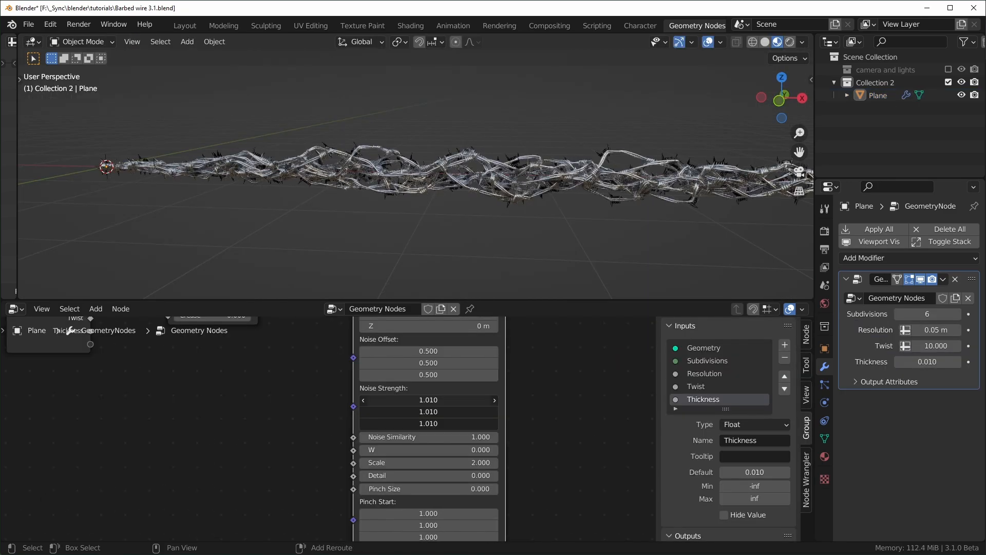
pyautogui.moveTo(428, 400); pyautogui.dragTo(523, 400)
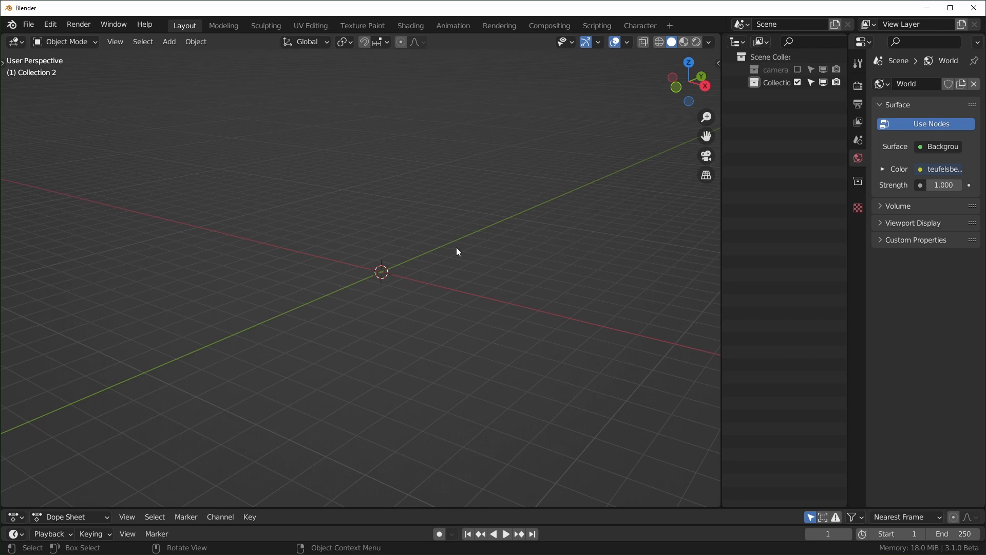
# Step: Add a plane mesh at the centre of the empty scene
pyautogui.hotkey('shift', 'a')
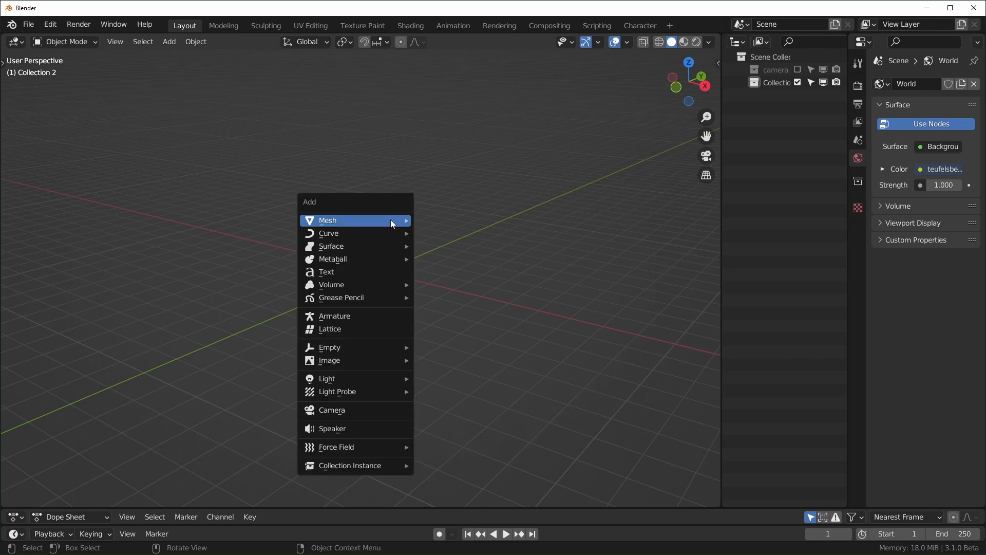
pyautogui.moveTo(349, 216)
pyautogui.click(436, 218)
pyautogui.moveTo(431, 238); pyautogui.dragTo(349, 250, button='middle')
pyautogui.scroll(4, 470, 254)
pyautogui.scroll(1, 449, 286)
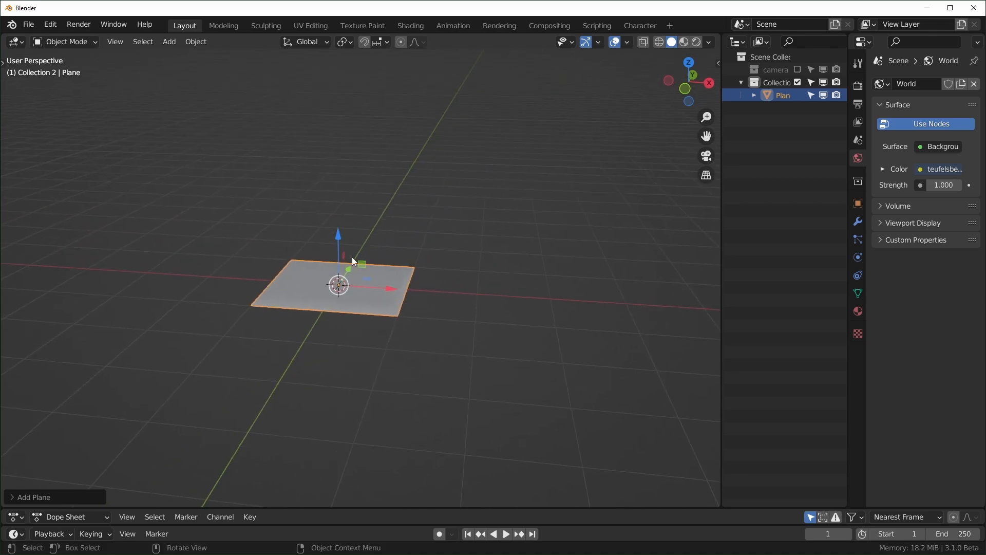
# Step: Merge all of the plane's vertices at their center in Edit Mode, leaving a single vertex
pyautogui.click(347, 306)
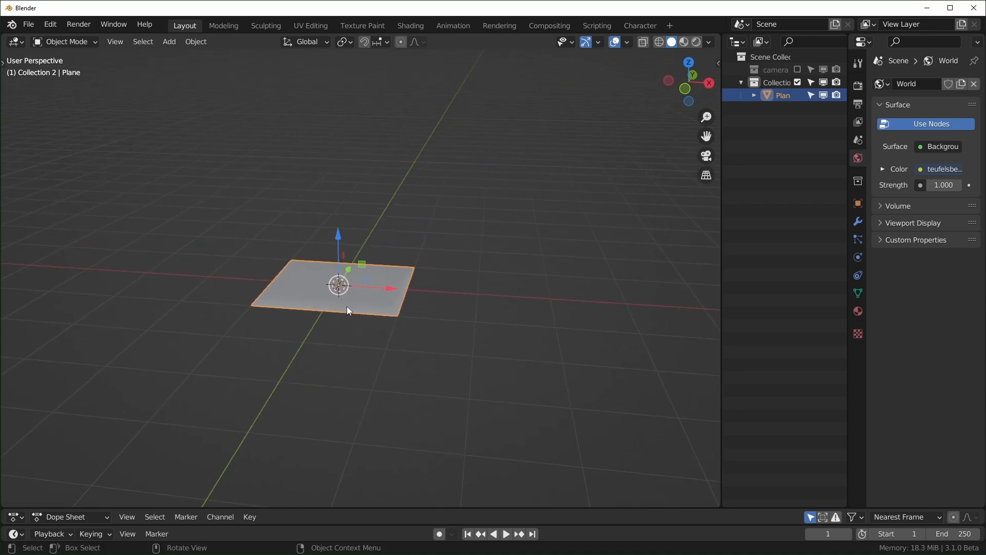
pyautogui.press('Tab')
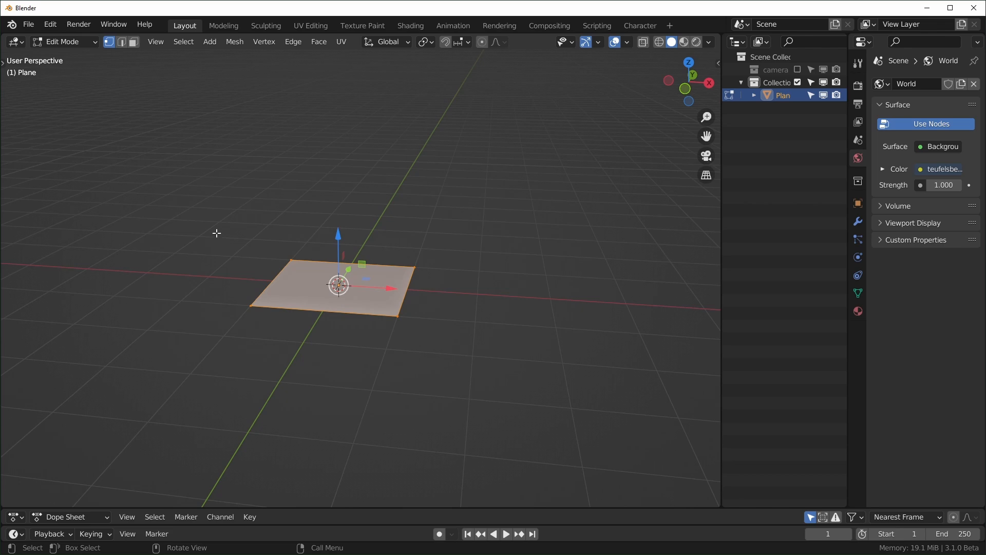
pyautogui.moveTo(225, 190); pyautogui.dragTo(513, 387)
pyautogui.press('m')
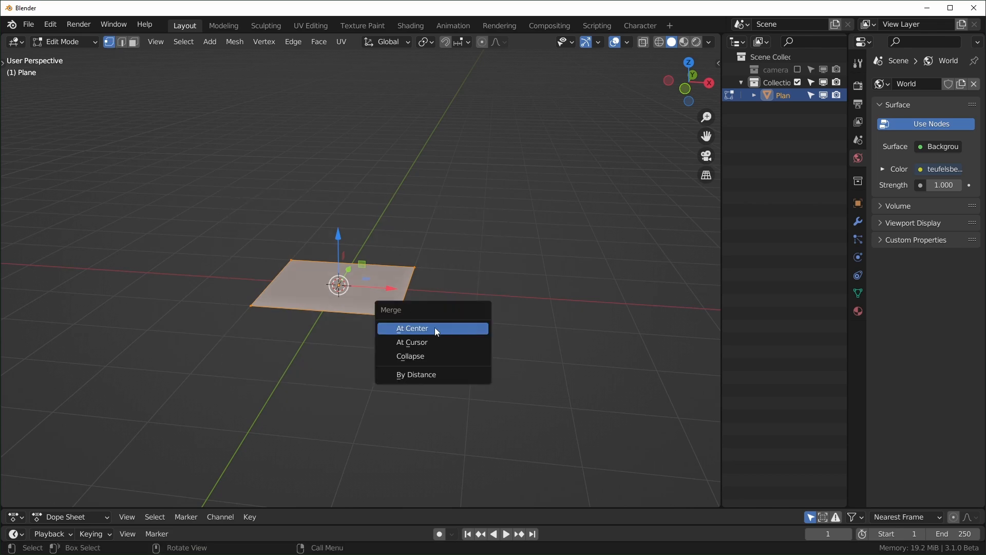
pyautogui.click(414, 330)
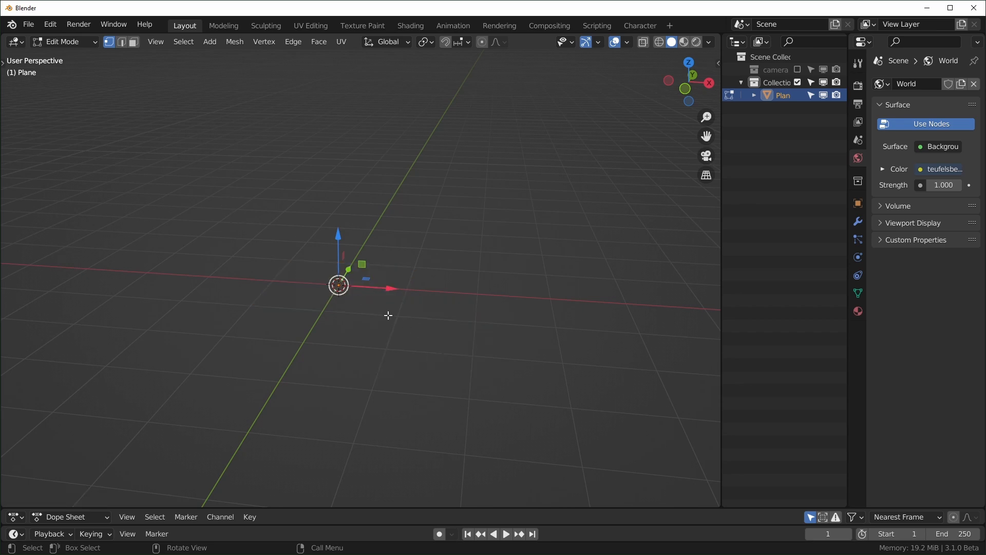
# Step: In front view, extrude the vertex up 2 m, up 1 m more, across 2 m along X and down 2 m, then return to Object Mode
pyautogui.press('KP_1')
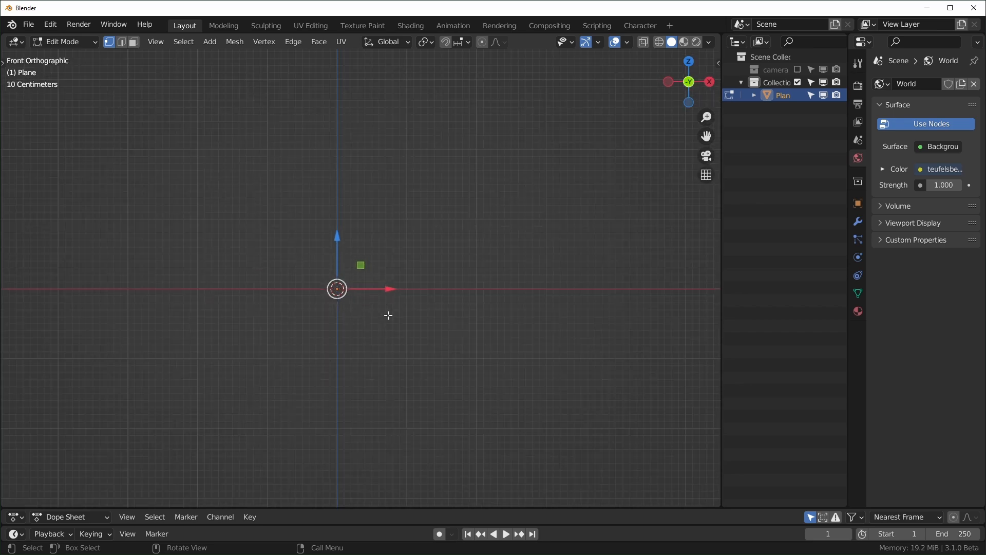
pyautogui.press('e')
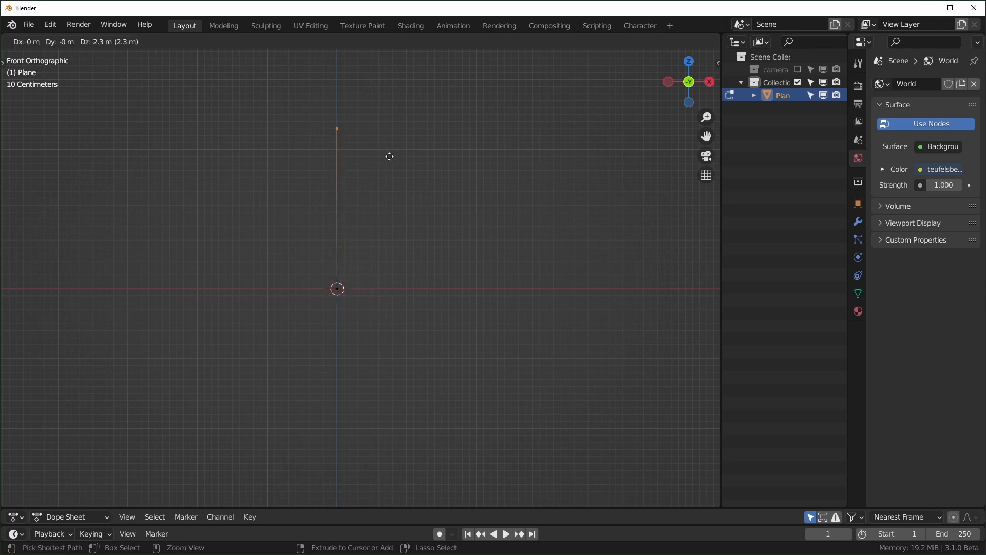
pyautogui.click(387, 174)
pyautogui.press('e')
pyautogui.click(386, 110)
pyautogui.press('e')
pyautogui.click(524, 111)
pyautogui.press('e')
pyautogui.click(532, 237)
pyautogui.press('Tab')
pyautogui.moveTo(544, 234); pyautogui.dragTo(506, 302, button='middle')
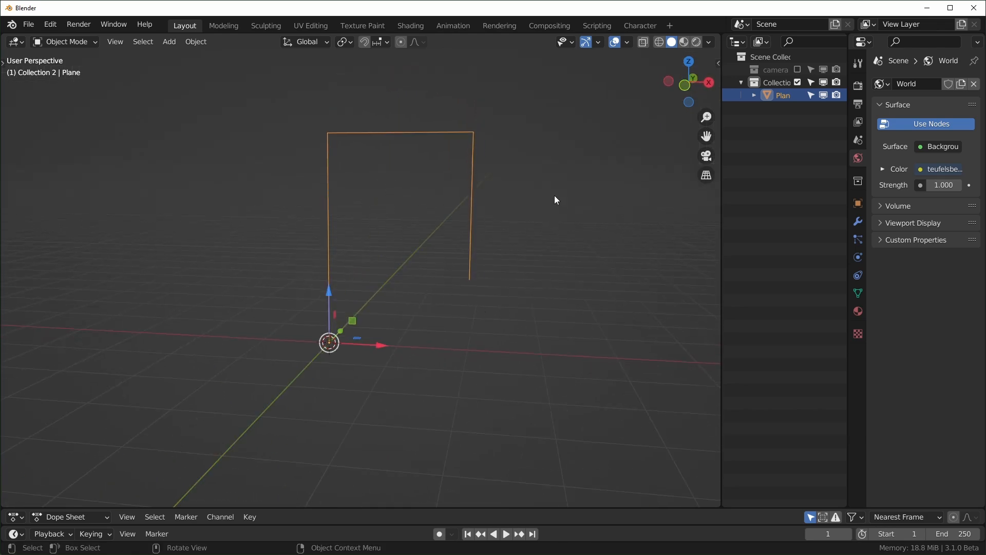
# Step: Add a Geometry Nodes workspace and create a new geometry node tree on the arch object
pyautogui.click(670, 25)
pyautogui.moveTo(692, 47)
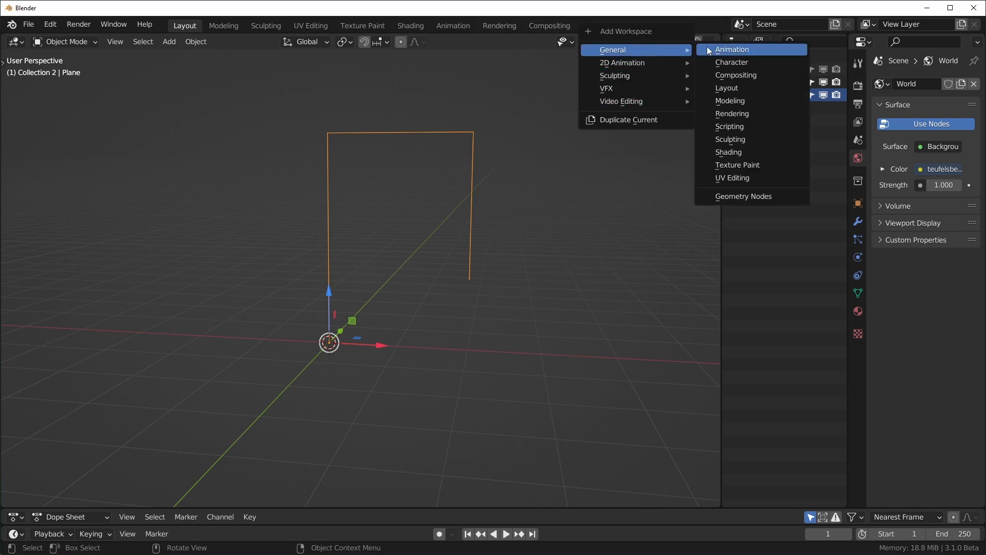
pyautogui.click(740, 196)
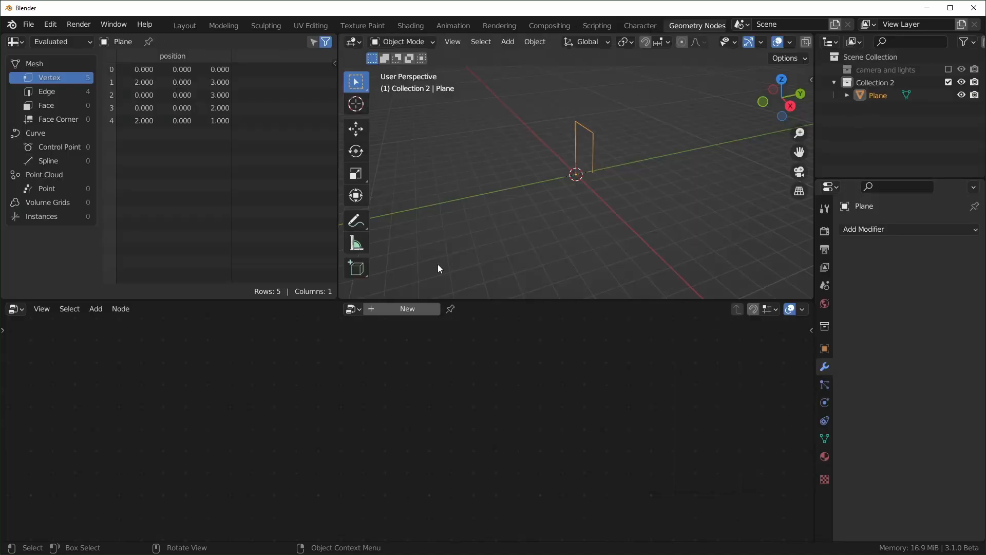
pyautogui.click(397, 309)
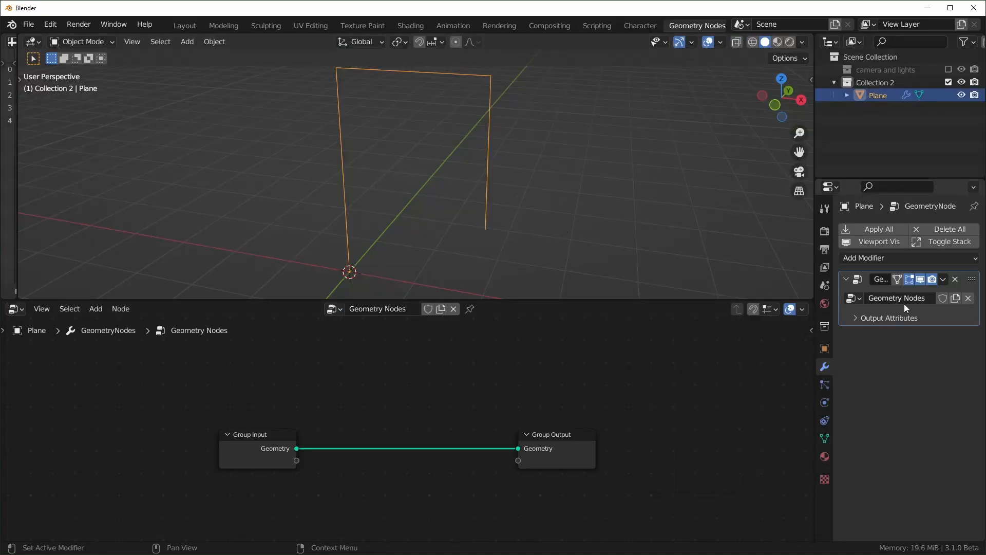
# Step: Move the Group Output node farther away from the Group Input to make room between them
pyautogui.scroll(-1, 446, 436)
pyautogui.moveTo(375, 252); pyautogui.dragTo(412, 217, button='middle')
pyautogui.keyDown('shift'); pyautogui.moveTo(504, 245); pyautogui.dragTo(508, 227, button='middle'); pyautogui.keyUp('shift')
pyautogui.moveTo(561, 423); pyautogui.dragTo(732, 423)
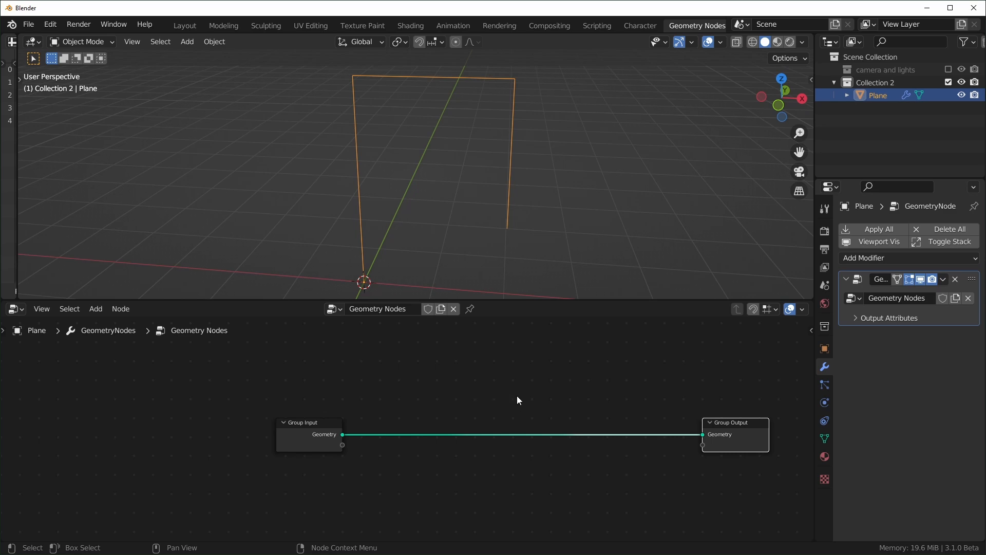
# Step: Add a Mesh to Curve node on the link between Group Input and Group Output
pyautogui.hotkey('shift', 'a')
pyautogui.moveTo(502, 394)
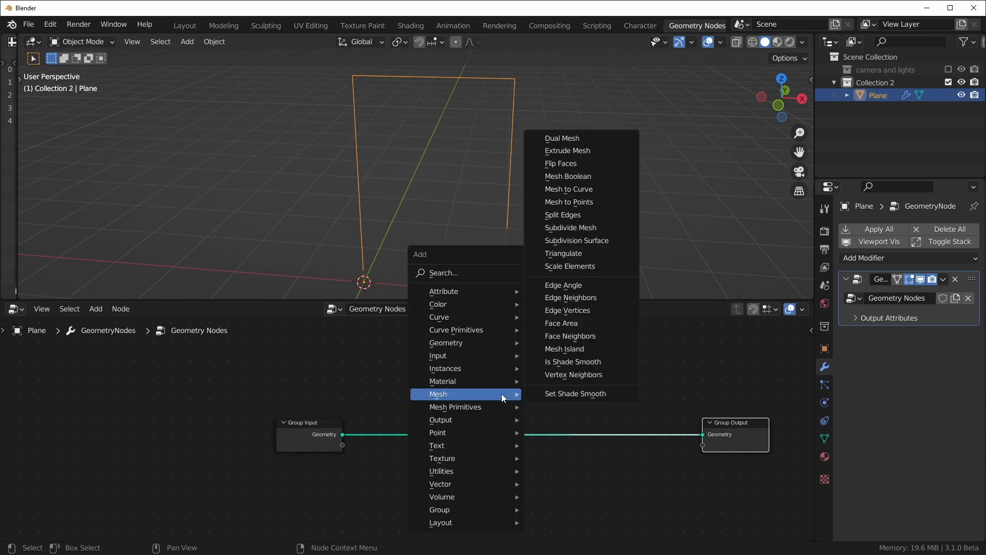
pyautogui.write('s')
pyautogui.write('me')
pyautogui.click(532, 507)
pyautogui.click(434, 443)
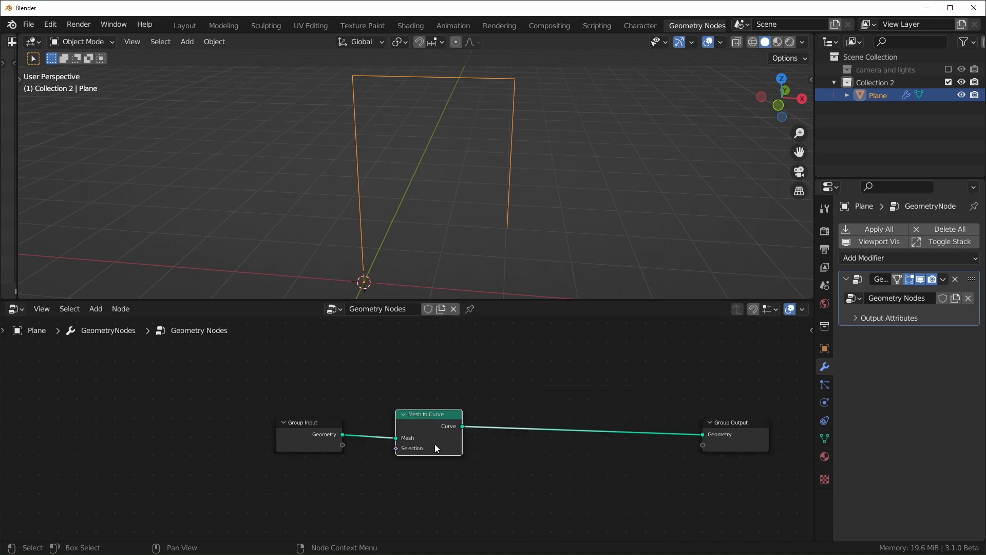
# Step: Add a Curve to Mesh node on the link between Mesh to Curve and Group Output
pyautogui.hotkey('shift', 'a')
pyautogui.write('scurve')
pyautogui.click(529, 421)
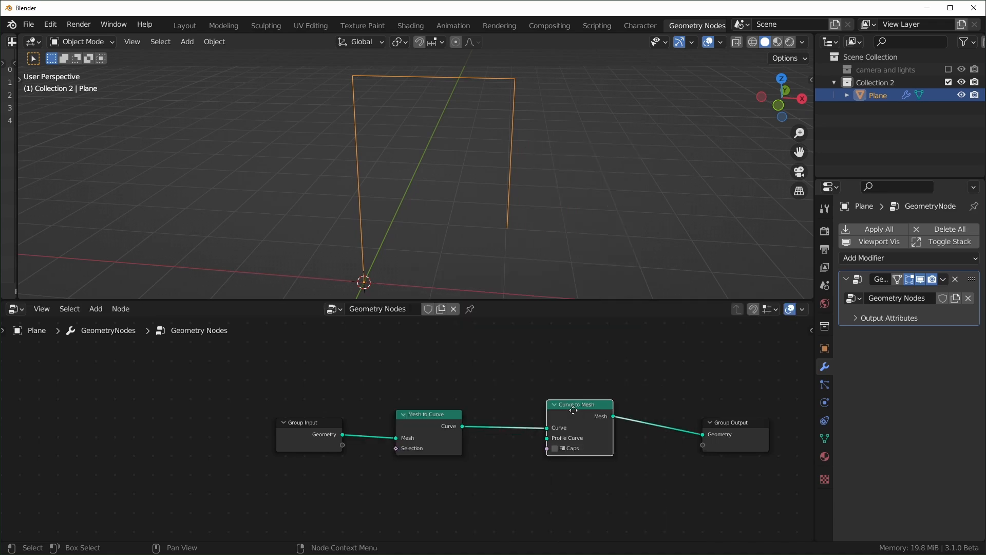
pyautogui.click(578, 411)
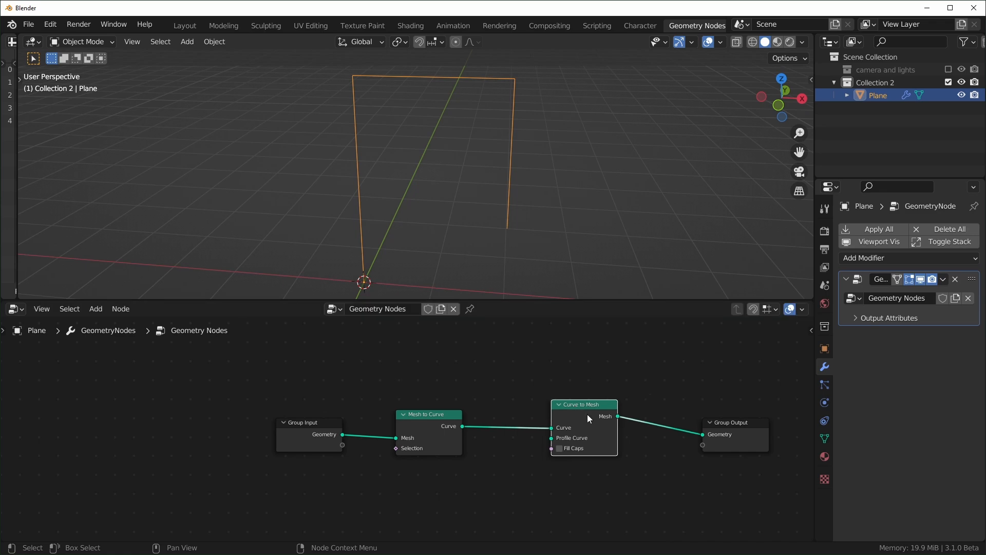
# Step: Add a Curve Circle node and connect its curve to the Profile Curve input of Curve to Mesh
pyautogui.scroll(3, 587, 414)
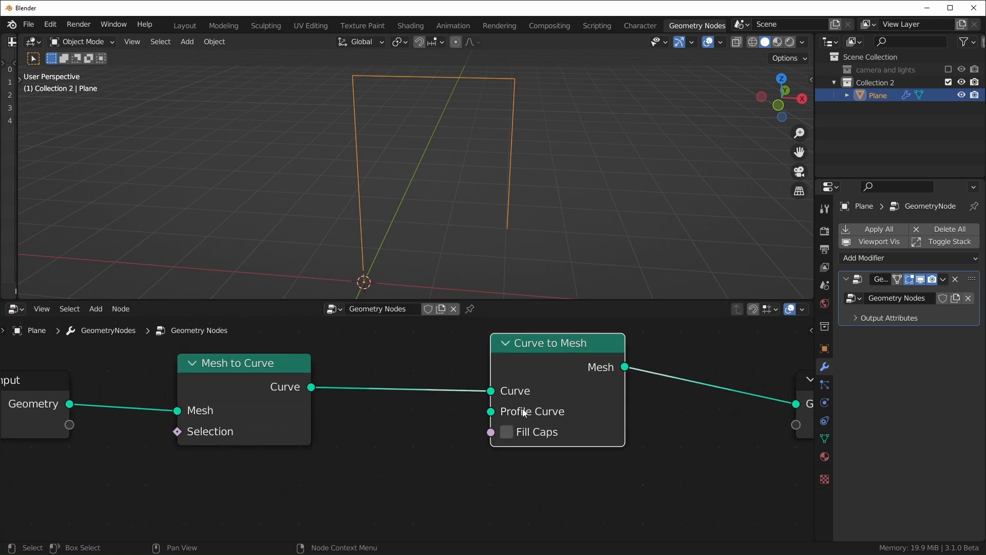
pyautogui.scroll(-3, 445, 481)
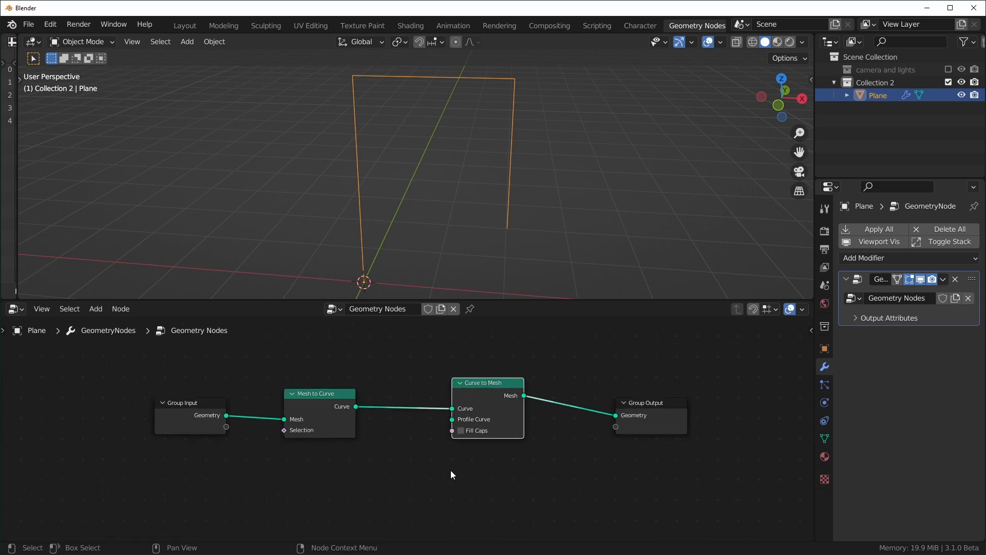
pyautogui.hotkey('shift', 'a')
pyautogui.write('cic')
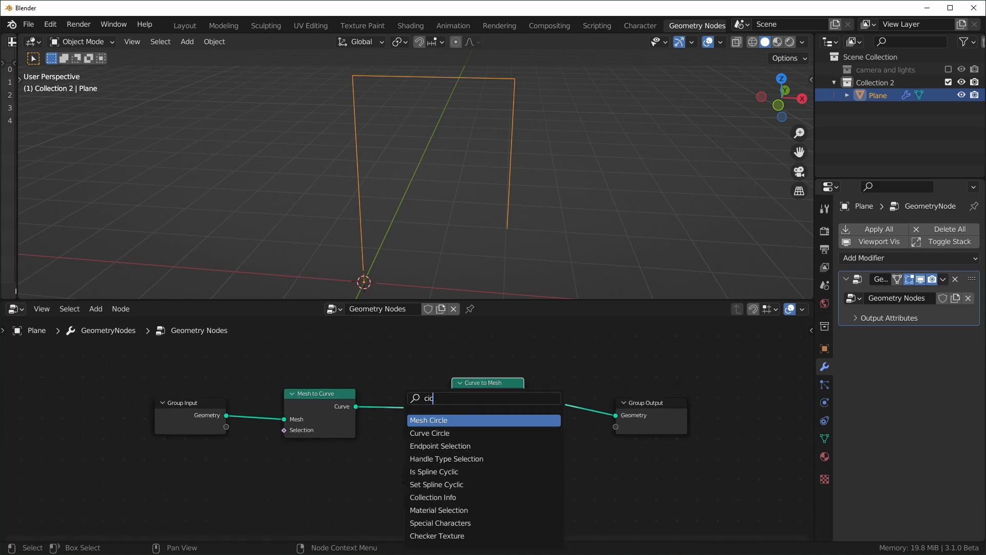
pyautogui.click(424, 433)
pyautogui.click(459, 467)
pyautogui.keyDown('alt'); pyautogui.moveTo(427, 467); pyautogui.dragTo(500, 414, button='right'); pyautogui.keyUp('alt')
pyautogui.moveTo(469, 200); pyautogui.dragTo(487, 222, button='middle')
# Step: Reduce the Curve Circle radius to 0.32 m to thin the tube
pyautogui.moveTo(421, 513); pyautogui.dragTo(406, 514)
pyautogui.rightClick(422, 514)
pyautogui.scroll(-1, 470, 461)
pyautogui.moveTo(463, 498); pyautogui.dragTo(487, 454, button='middle')
pyautogui.scroll(3, 470, 462)
pyautogui.moveTo(439, 465); pyautogui.dragTo(416, 465)
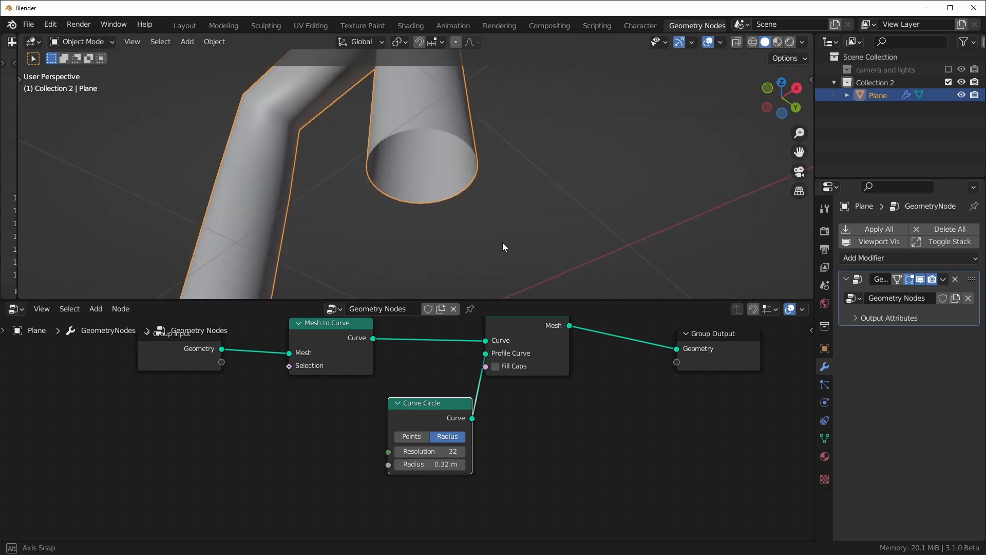
# Step: Set the Curve Circle resolution to 6
pyautogui.moveTo(503, 247); pyautogui.dragTo(424, 170, button='middle')
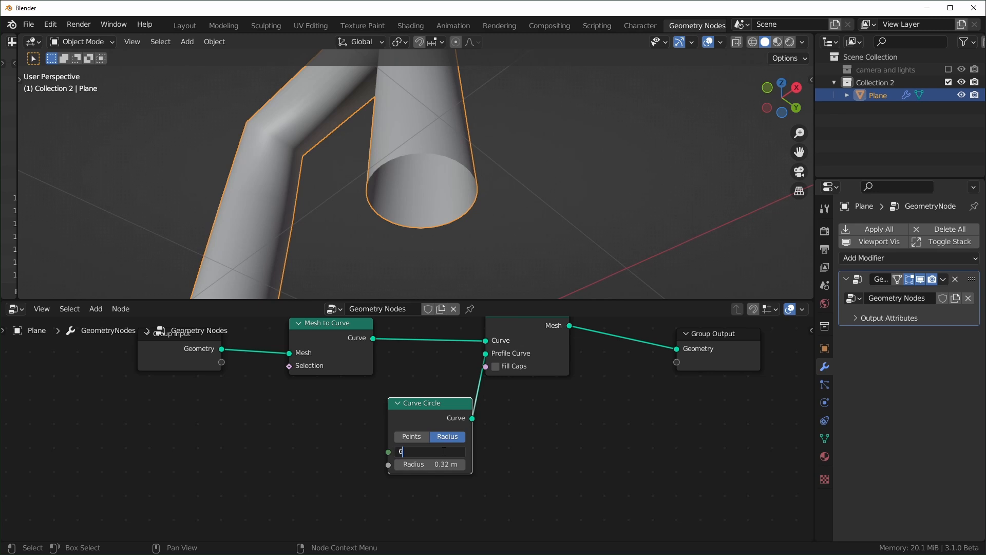
pyautogui.press('Return')
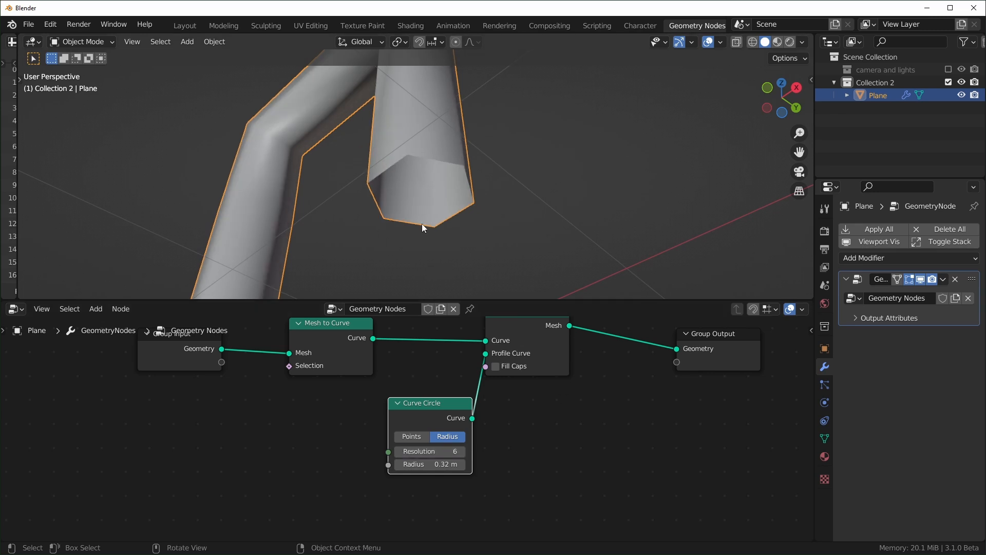
pyautogui.scroll(-5, 411, 218)
pyautogui.moveTo(430, 208); pyautogui.dragTo(511, 257, button='middle')
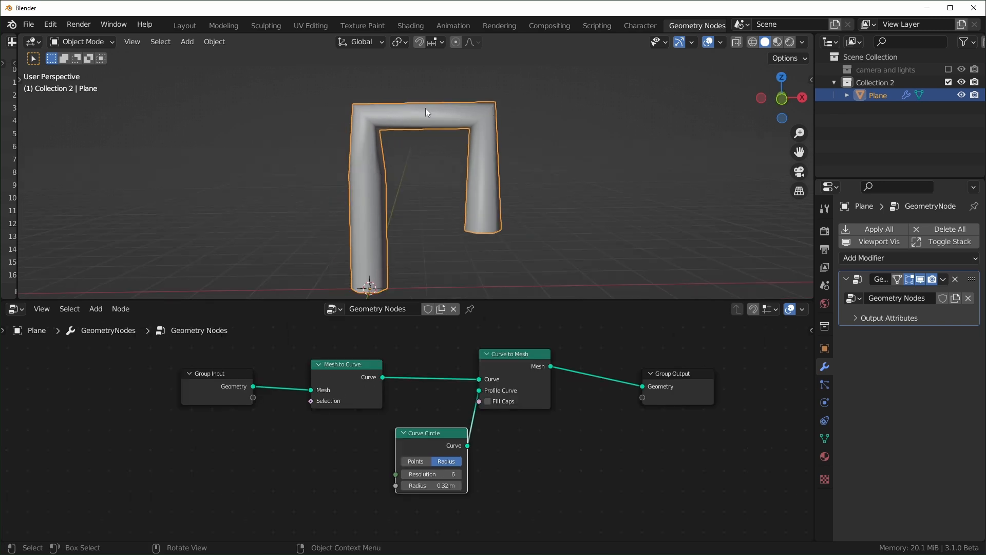
# Step: Add a Subdivision Surface node at level 3 on the link between Group Input and Mesh to Curve
pyautogui.scroll(3, 434, 449)
pyautogui.hotkey('shift', 'a')
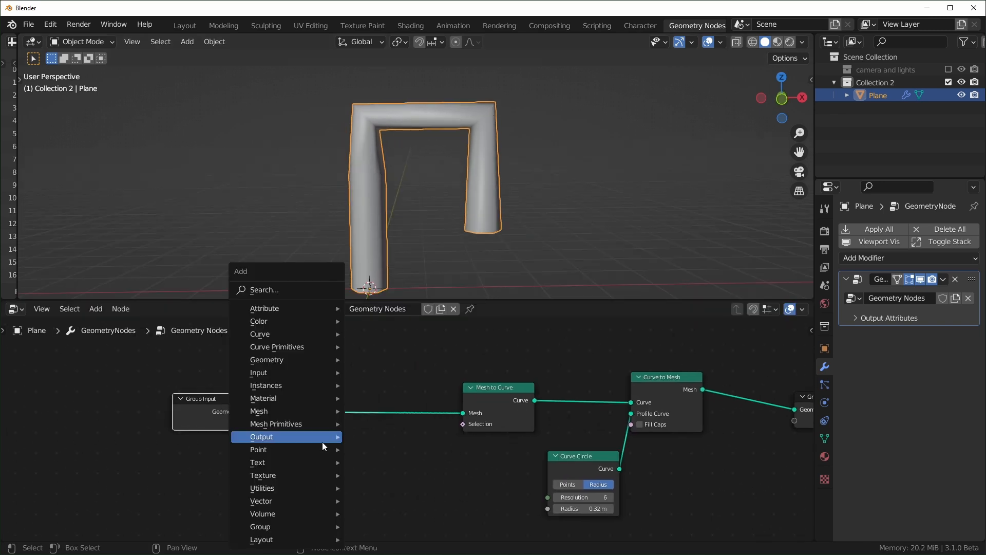
pyautogui.write('sub')
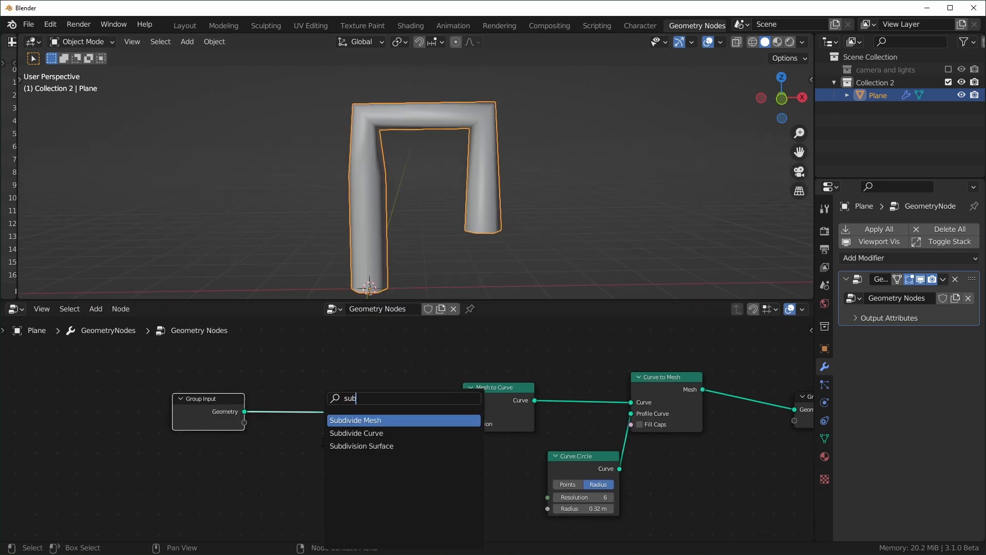
pyautogui.click(360, 446)
pyautogui.click(359, 401)
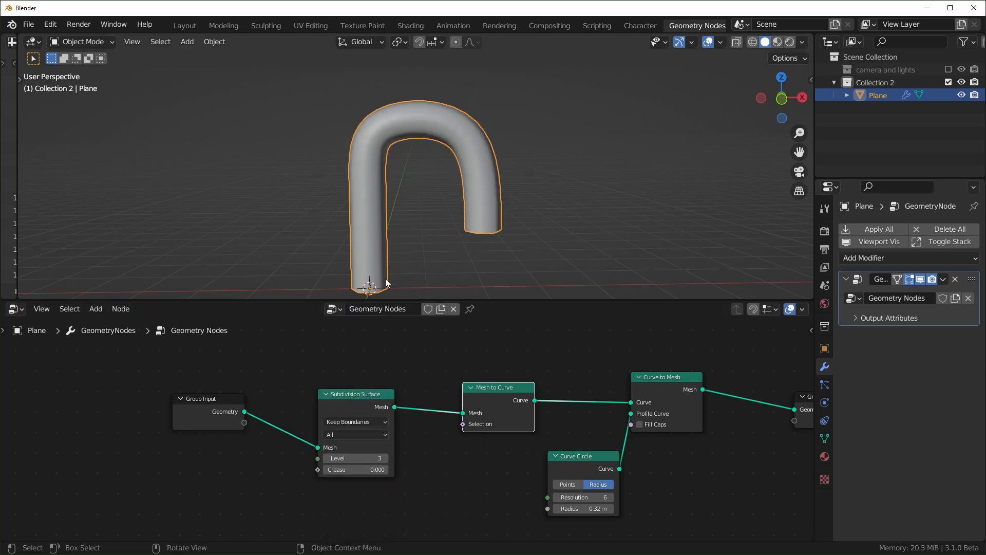
# Step: Rearrange the nodes to leave a wide gap between Mesh to Curve and Curve to Mesh
pyautogui.moveTo(494, 398)
pyautogui.mouseDown()
pyautogui.moveTo(465, 366)
pyautogui.moveTo(485, 397)
pyautogui.mouseUp()
pyautogui.scroll(2, 337, 415)
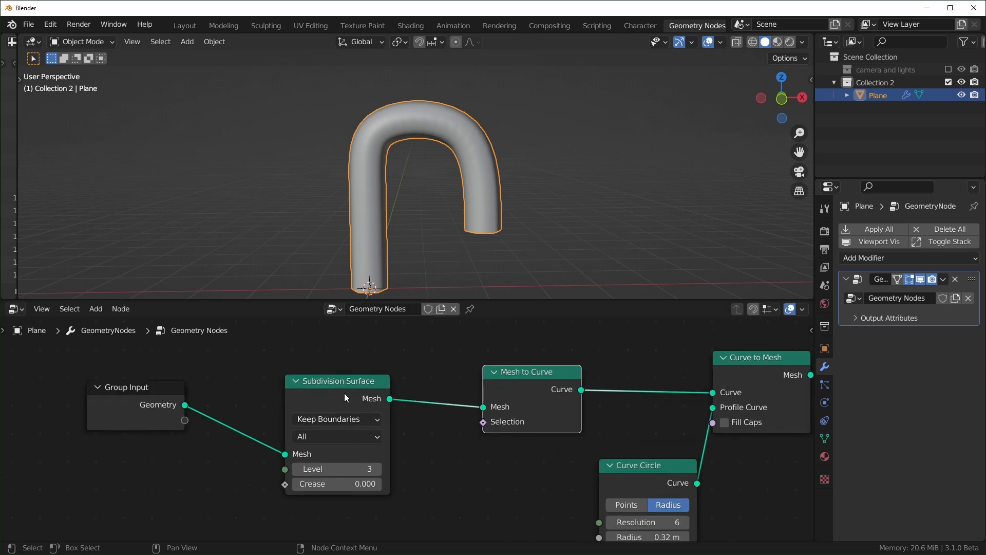
pyautogui.moveTo(347, 393)
pyautogui.mouseDown()
pyautogui.moveTo(366, 409)
pyautogui.moveTo(352, 393)
pyautogui.mouseUp()
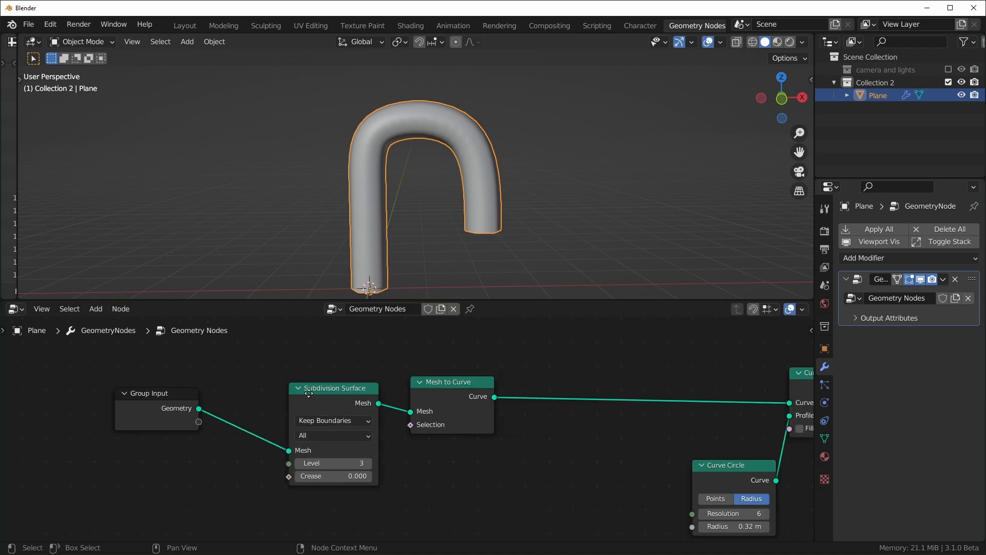
pyautogui.moveTo(309, 393); pyautogui.dragTo(312, 383)
pyautogui.rightClick(312, 383)
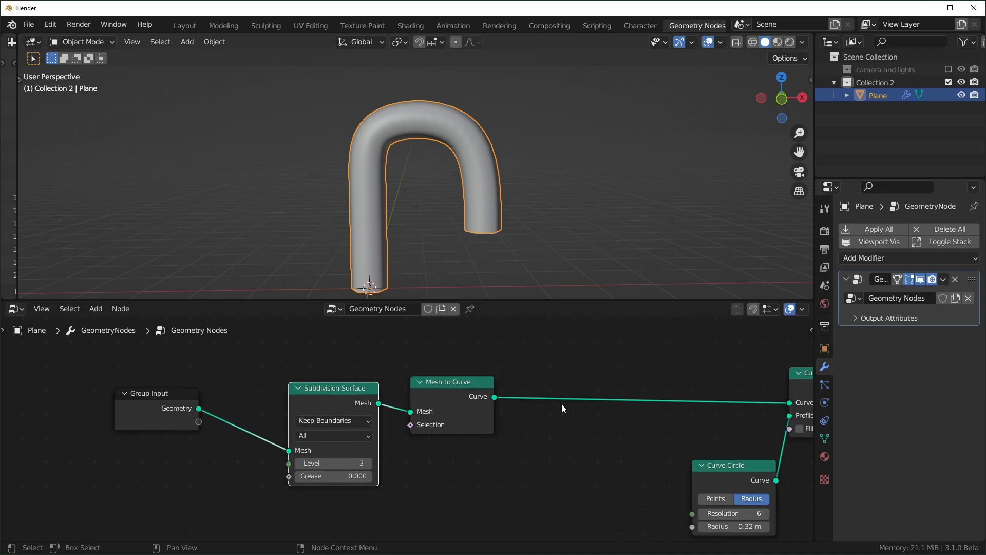
pyautogui.scroll(-3, 562, 399)
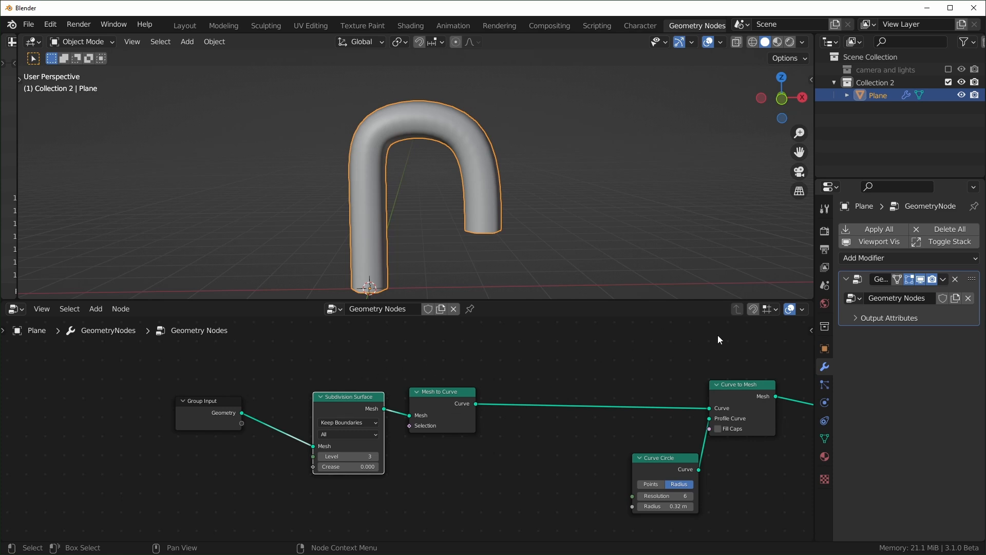
pyautogui.moveTo(585, 470); pyautogui.dragTo(493, 426, button='middle')
pyautogui.scroll(1, 494, 426)
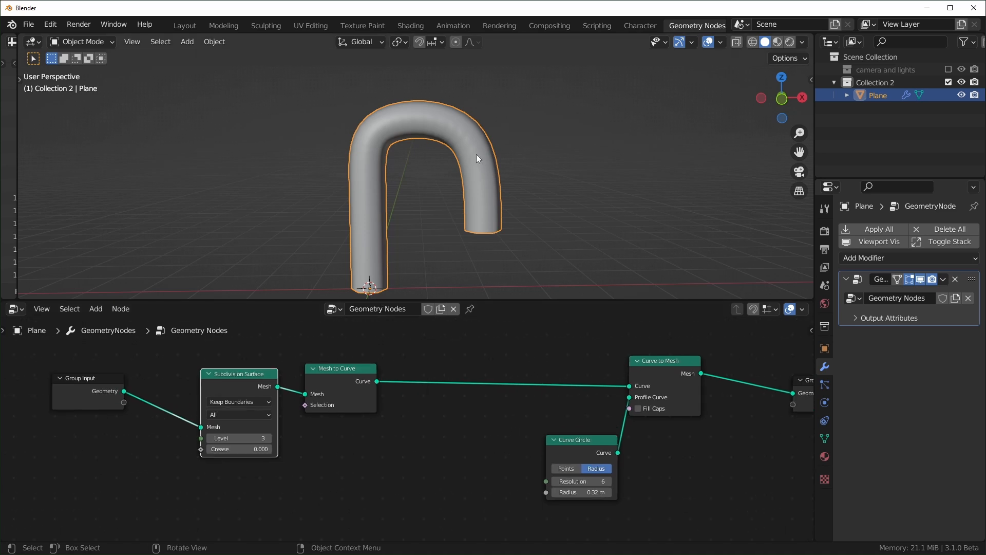
# Step: Add a Resample Curve node on the link between Mesh to Curve and Curve to Mesh
pyautogui.hotkey('shift', 'a')
pyautogui.write('s')
pyautogui.write('resa')
pyautogui.press('Return')
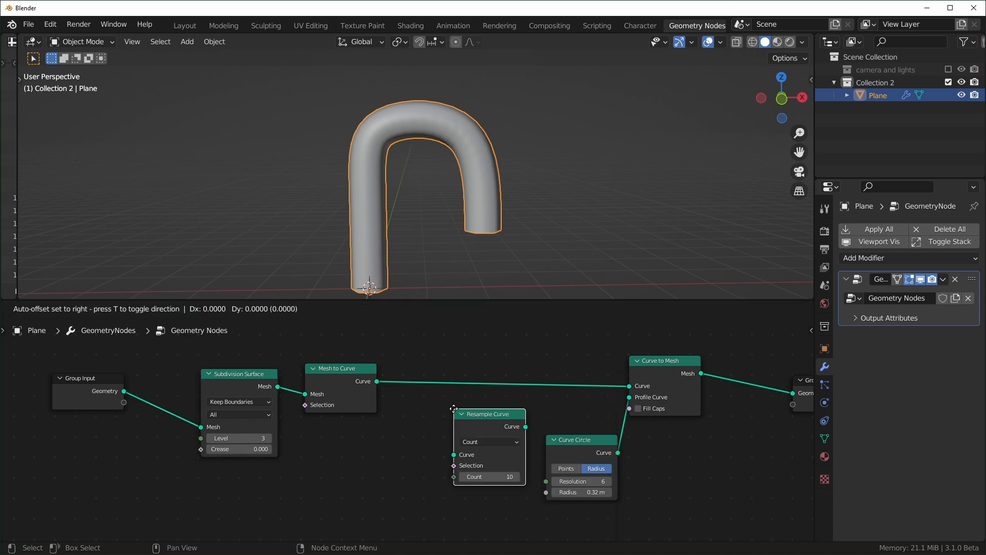
pyautogui.click(418, 349)
# Step: Try a count of 7 on the Resample Curve node
pyautogui.moveTo(462, 415); pyautogui.dragTo(414, 431, button='middle')
pyautogui.scroll(3, 414, 431)
pyautogui.moveTo(411, 432)
pyautogui.mouseDown()
pyautogui.moveTo(385, 432)
pyautogui.moveTo(418, 432)
pyautogui.moveTo(386, 432)
pyautogui.moveTo(398, 433)
pyautogui.mouseUp()
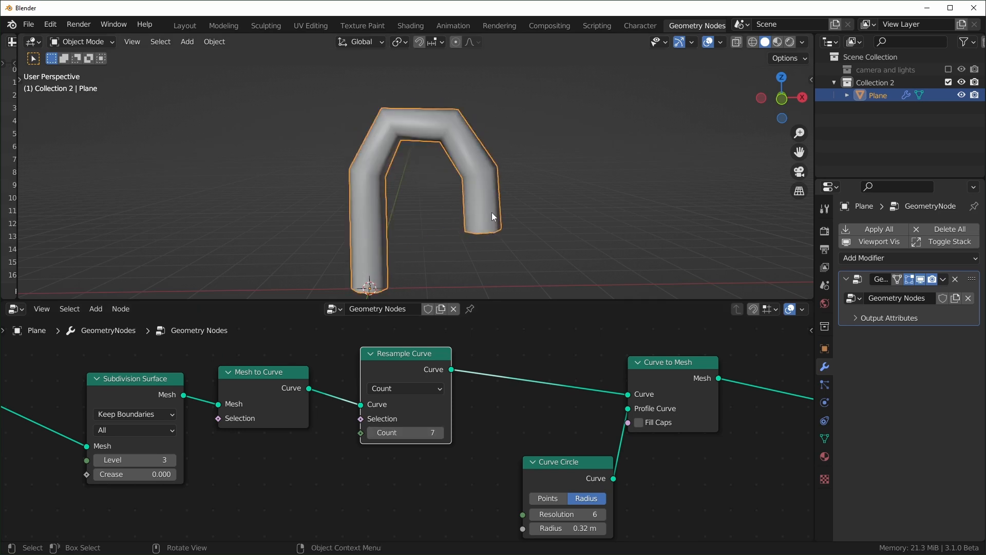
# Step: Switch the Resample Curve node to Length mode and set its length to 0.05 m
pyautogui.click(405, 388)
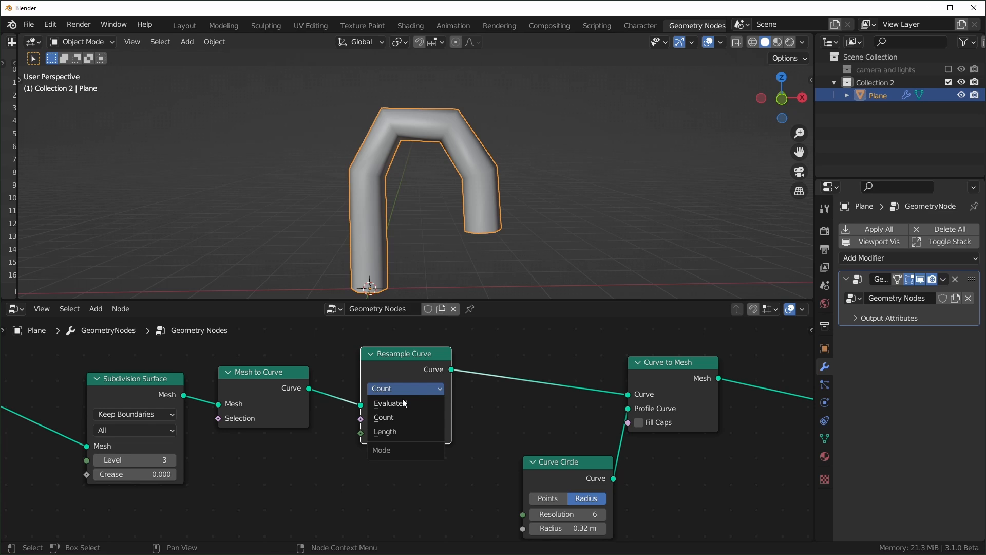
pyautogui.click(402, 432)
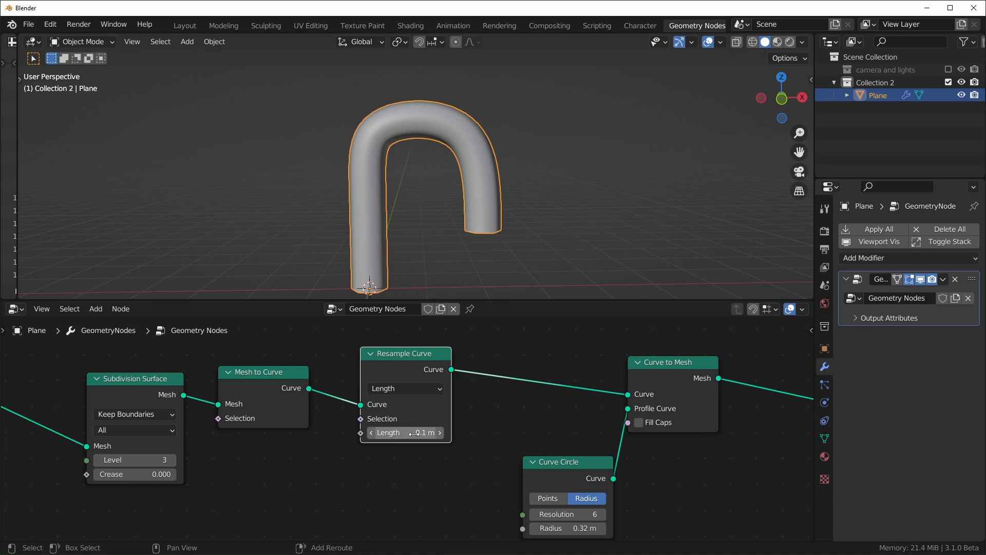
pyautogui.moveTo(405, 433); pyautogui.dragTo(454, 432)
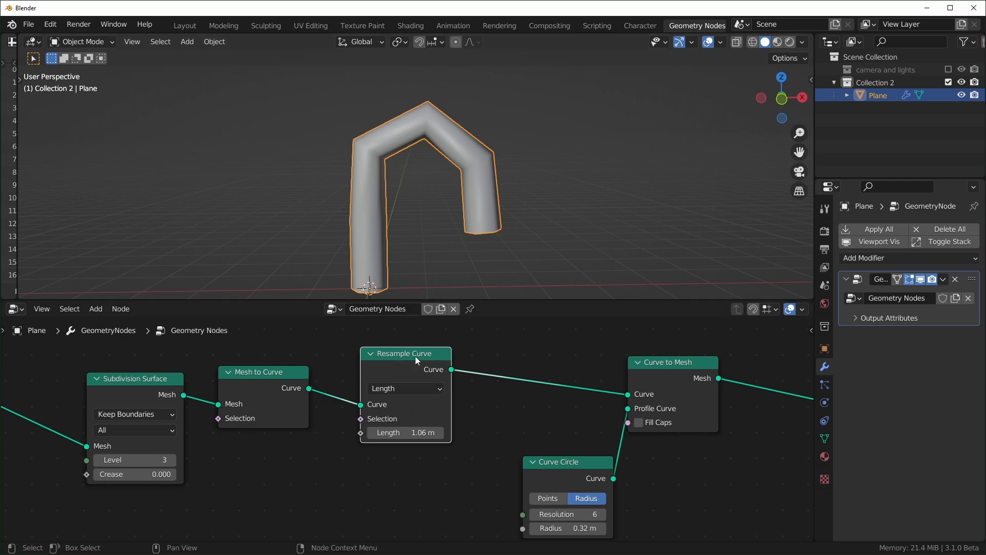
pyautogui.click(420, 433)
pyautogui.write('.0')
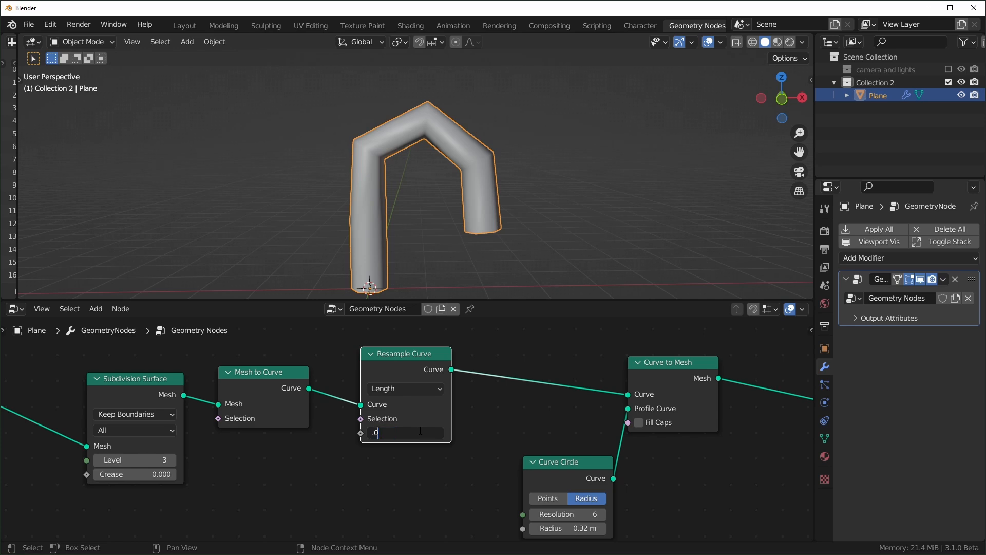
pyautogui.write('5')
pyautogui.press('Return')
pyautogui.press('Home')
pyautogui.moveTo(514, 232); pyautogui.dragTo(418, 260, button='middle')
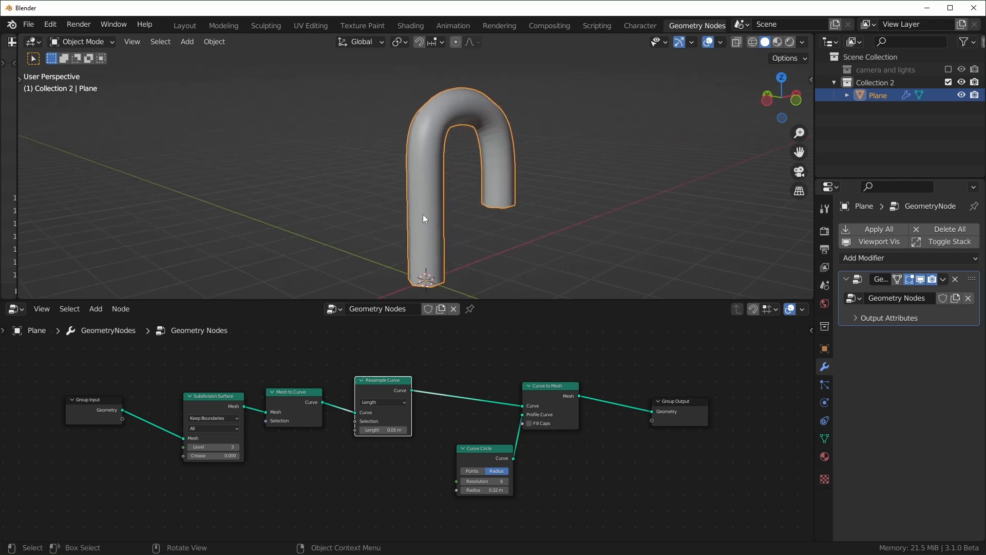
# Step: Move the Curve Circle node well away from Curve to Mesh, below the Subdivision Surface node
pyautogui.moveTo(479, 189); pyautogui.dragTo(493, 277, button='middle')
pyautogui.scroll(2, 351, 498)
pyautogui.moveTo(351, 498); pyautogui.dragTo(385, 438)
pyautogui.moveTo(505, 380); pyautogui.dragTo(508, 379)
pyautogui.moveTo(508, 378); pyautogui.dragTo(507, 378)
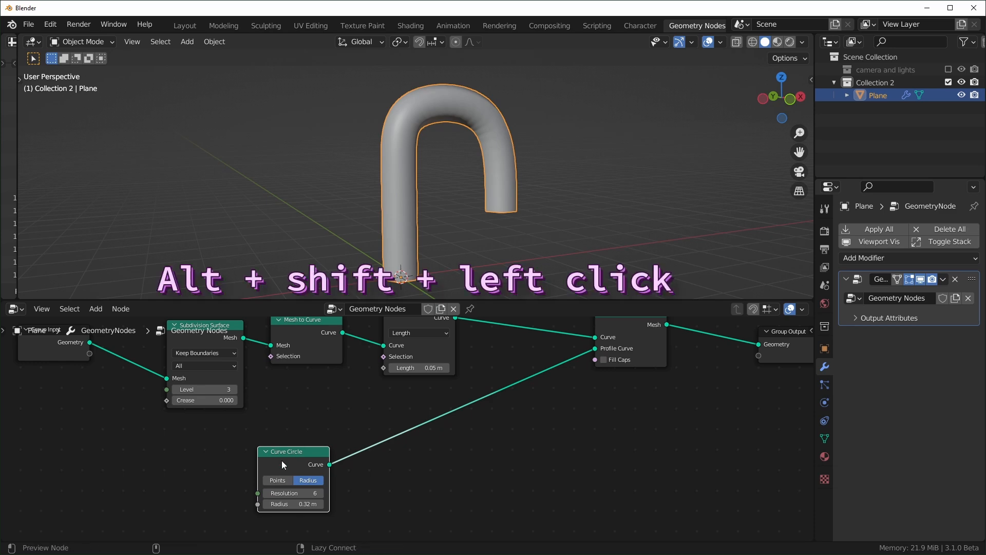
# Step: Preview only the profile by linking Curve Circle directly to the Group Output
pyautogui.keyDown('alt'); pyautogui.keyDown('shift'); pyautogui.click(310, 464); pyautogui.keyUp('shift'); pyautogui.keyUp('alt')
pyautogui.moveTo(401, 267); pyautogui.dragTo(475, 214, button='middle')
pyautogui.scroll(4, 476, 188)
pyautogui.moveTo(438, 446); pyautogui.dragTo(328, 480, button='middle')
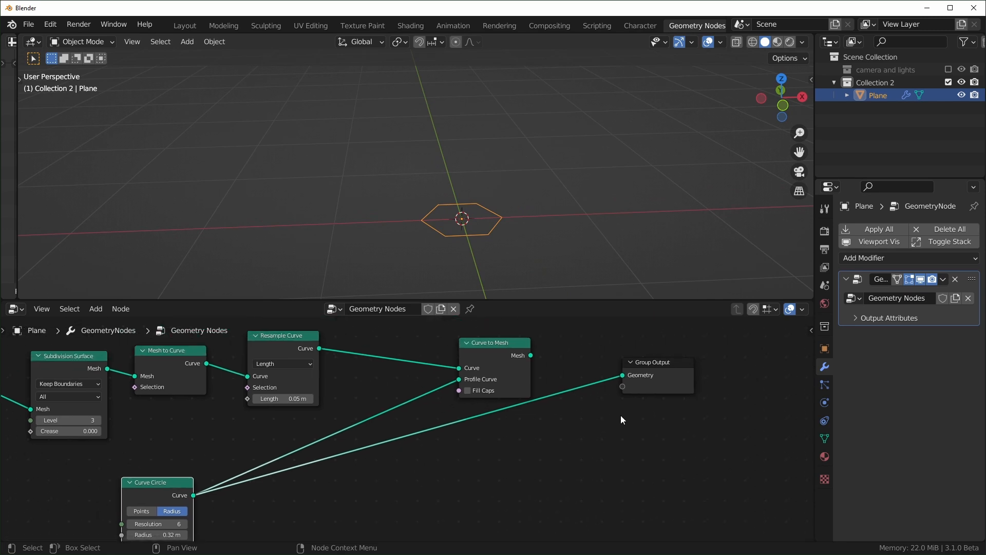
# Step: Set the Curve Circle resolution to 8 and shift the node slightly
pyautogui.moveTo(510, 282); pyautogui.dragTo(504, 219, button='middle')
pyautogui.moveTo(240, 440); pyautogui.dragTo(256, 375, button='middle')
pyautogui.doubleClick(189, 460)
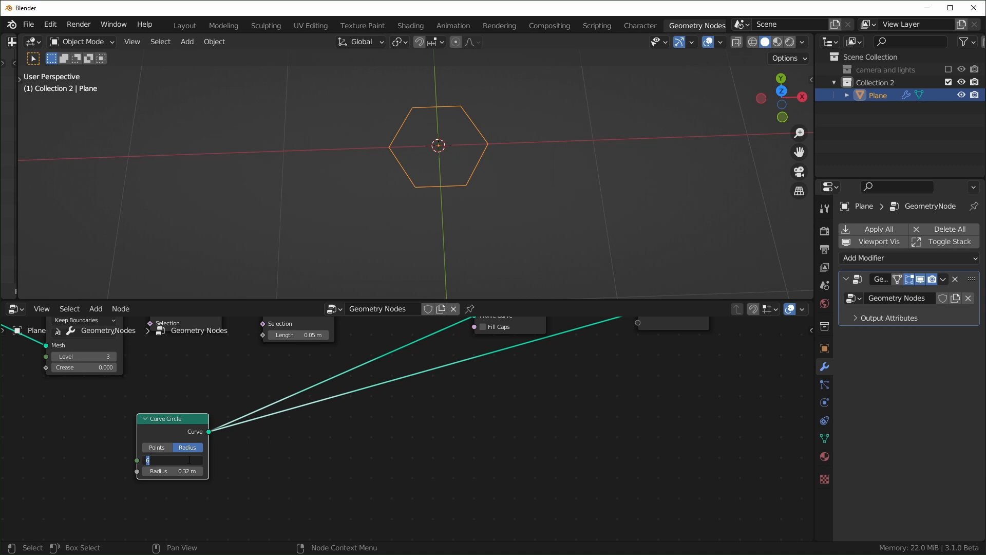
pyautogui.press('Return')
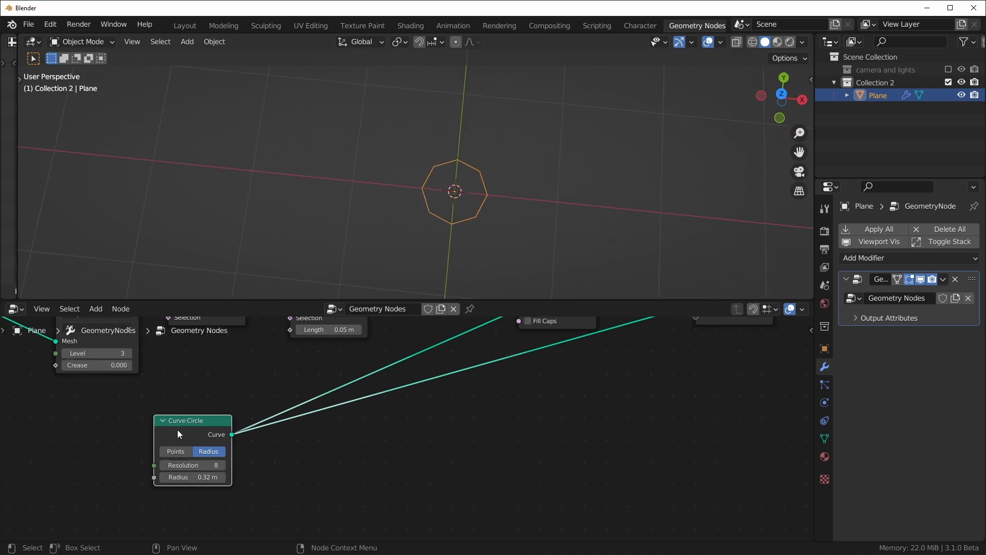
pyautogui.moveTo(182, 423)
pyautogui.mouseDown()
pyautogui.moveTo(207, 388)
pyautogui.moveTo(189, 423)
pyautogui.mouseUp()
# Step: Add a Transform node on the link between Curve Circle and Group Output
pyautogui.hotkey('shift', 'a')
pyautogui.write('tr')
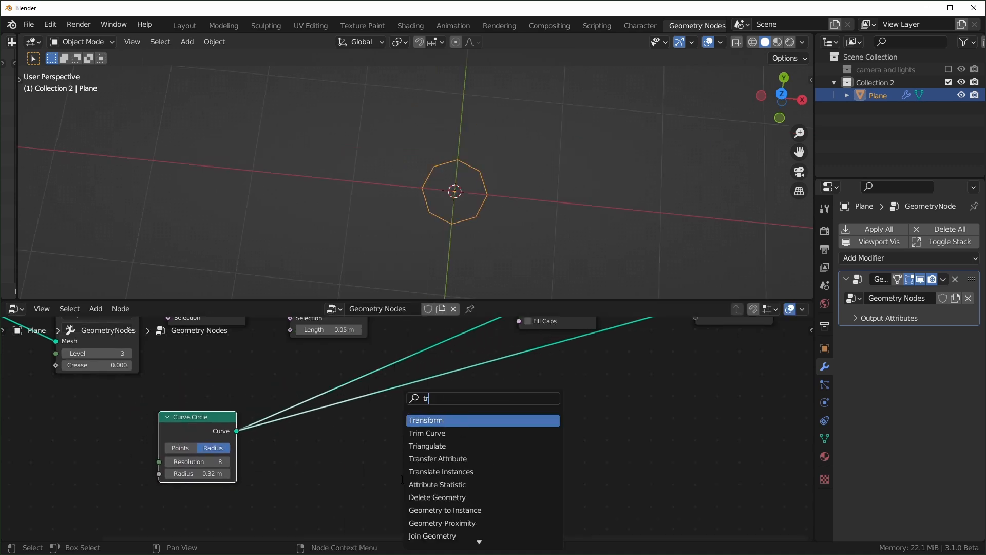
pyautogui.write('nas')
pyautogui.press('Return')
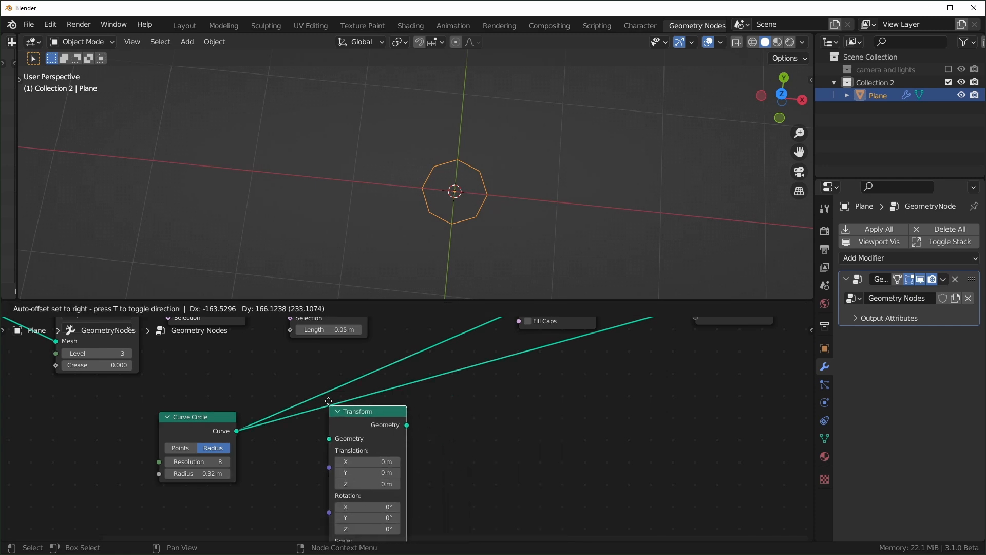
pyautogui.click(331, 398)
pyautogui.scroll(-2, 401, 432)
pyautogui.scroll(1, 472, 448)
# Step: Add a Join Geometry node between Transform and Group Output, and also connect Curve Circle to it
pyautogui.hotkey('shift', 'a')
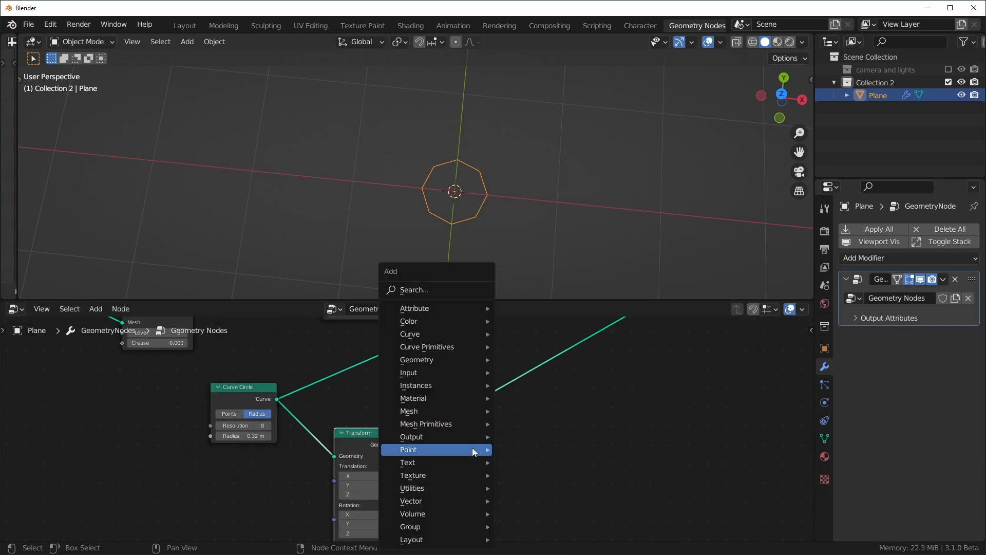
pyautogui.write('join')
pyautogui.press('Down')
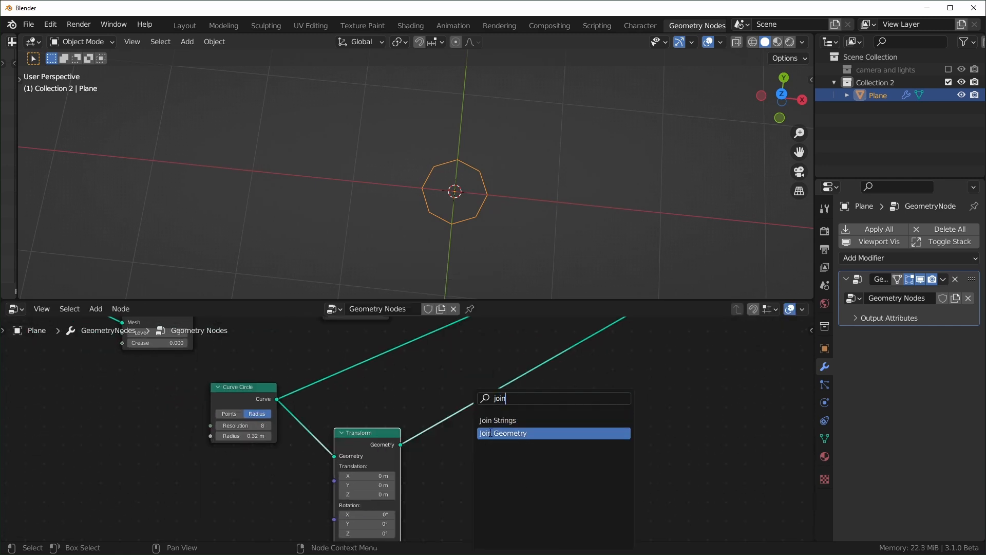
pyautogui.press('Return')
pyautogui.click(456, 376)
pyautogui.moveTo(255, 387)
pyautogui.mouseDown()
pyautogui.moveTo(254, 396)
pyautogui.moveTo(250, 383)
pyautogui.mouseUp()
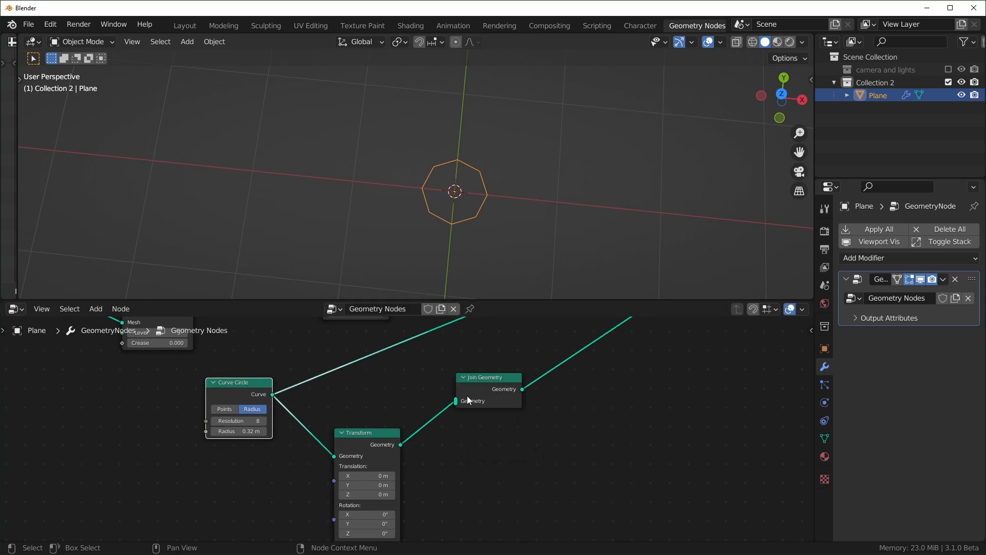
pyautogui.moveTo(272, 394); pyautogui.dragTo(456, 401)
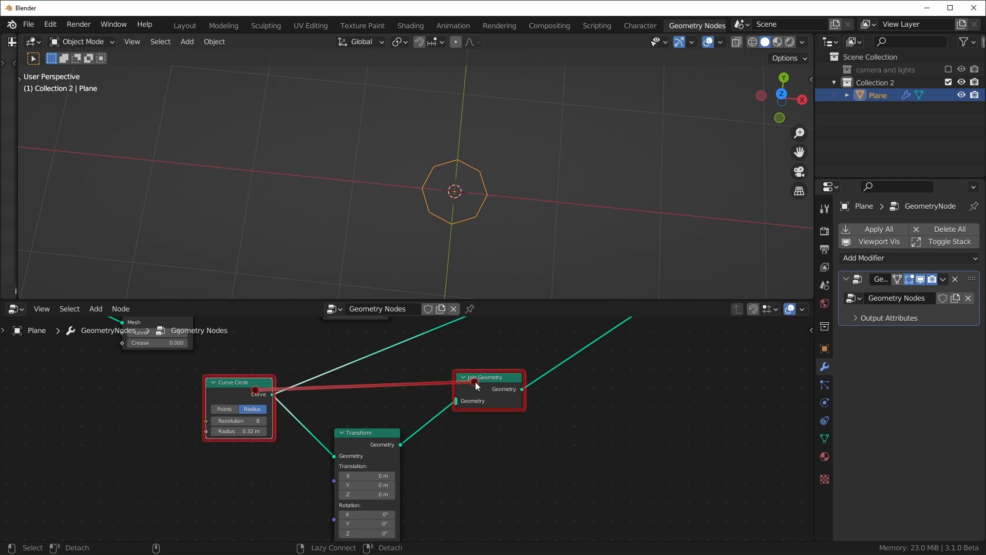
pyautogui.scroll(2, 286, 466)
pyautogui.moveTo(395, 492)
pyautogui.mouseDown()
pyautogui.moveTo(434, 491)
pyautogui.moveTo(398, 491)
pyautogui.moveTo(418, 491)
pyautogui.moveTo(392, 479)
pyautogui.mouseUp()
pyautogui.rightClick(395, 491)
pyautogui.scroll(-3, 408, 430)
pyautogui.rightClick(409, 478)
# Step: Move the Transform node lower and place a duplicate of it on the direct link from Curve Circle to Join Geometry
pyautogui.scroll(-4, 418, 462)
pyautogui.moveTo(425, 447); pyautogui.dragTo(434, 418, button='middle')
pyautogui.moveTo(414, 408); pyautogui.dragTo(423, 485)
pyautogui.hotkey('shift', 'd')
pyautogui.click(430, 372)
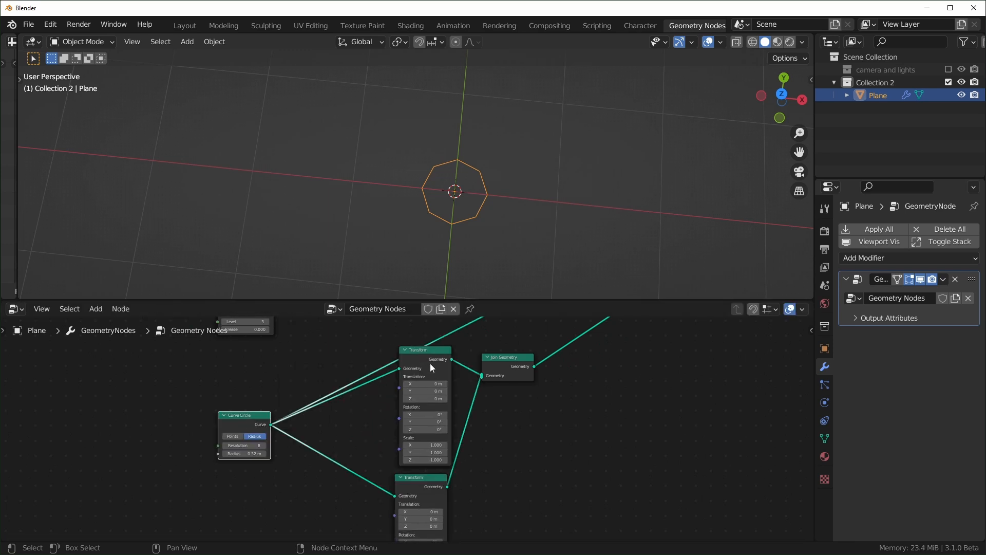
# Step: Move the Curve Circle node farther away from the two Transform nodes
pyautogui.moveTo(392, 448); pyautogui.dragTo(407, 398, button='middle')
pyautogui.moveTo(407, 398); pyautogui.dragTo(451, 479)
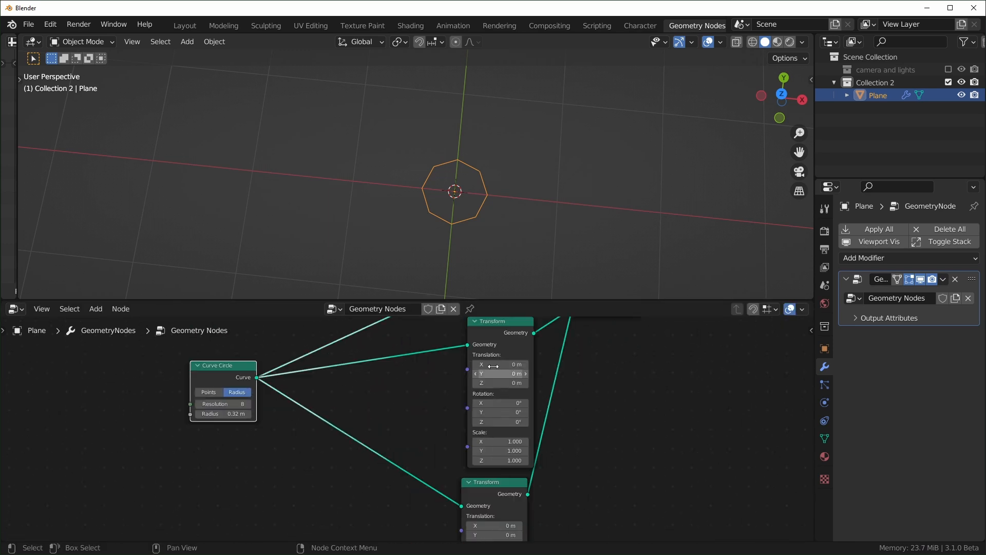
pyautogui.scroll(2, 310, 423)
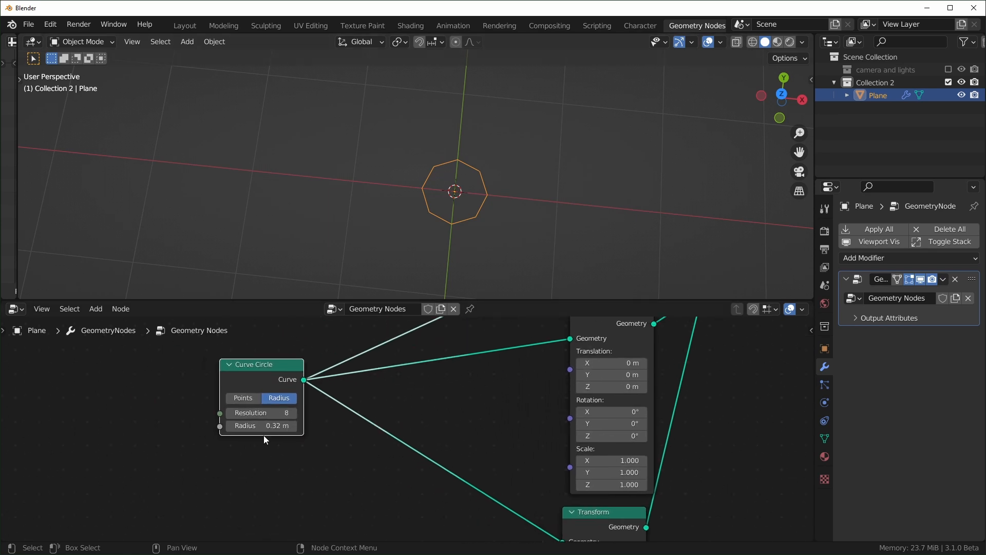
# Step: Add a Value node, connect it to the Curve Circle's Radius, and set it to 0.5
pyautogui.scroll(-2, 298, 451)
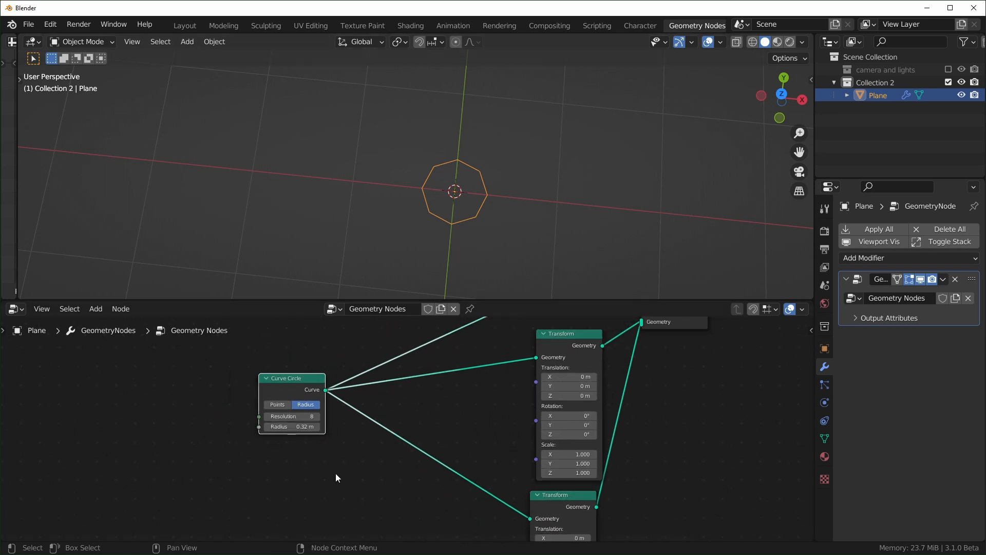
pyautogui.hotkey('shift', 'a')
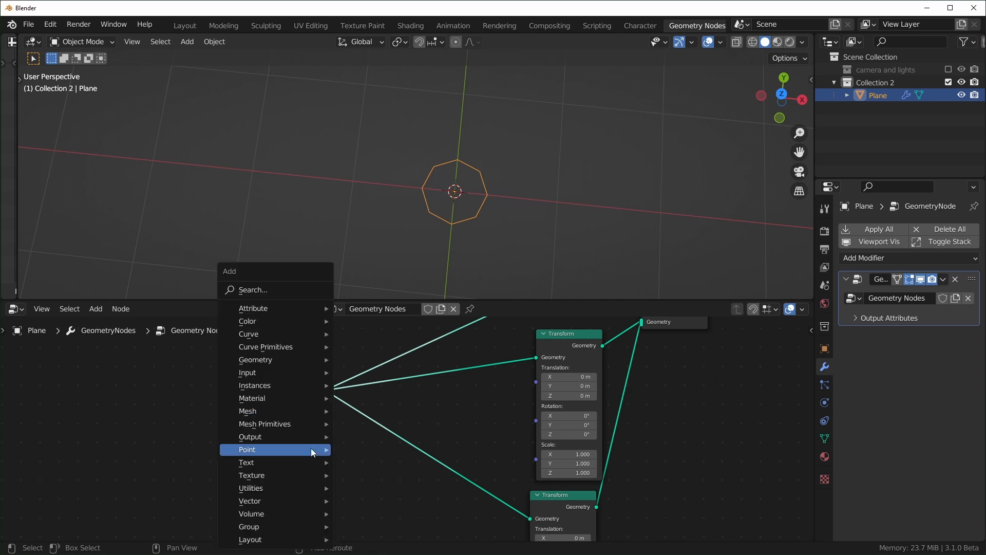
pyautogui.write('val')
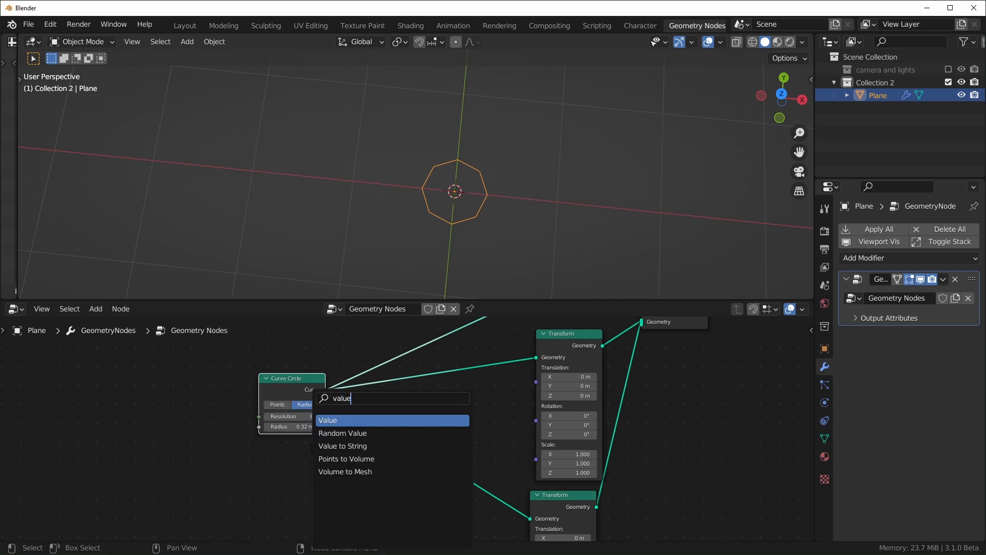
pyautogui.write('ue')
pyautogui.press('Return')
pyautogui.click(174, 424)
pyautogui.moveTo(175, 425); pyautogui.dragTo(260, 427)
pyautogui.write('0.5')
pyautogui.press('Return')
# Step: Add a Combine XYZ node beside the upper Transform node and connect its Vector to that node's Translation
pyautogui.scroll(-1, 288, 452)
pyautogui.keyDown('shift'); pyautogui.moveTo(491, 373); pyautogui.dragTo(429, 380); pyautogui.keyUp('shift')
pyautogui.scroll(2, 478, 370)
pyautogui.write('comb')
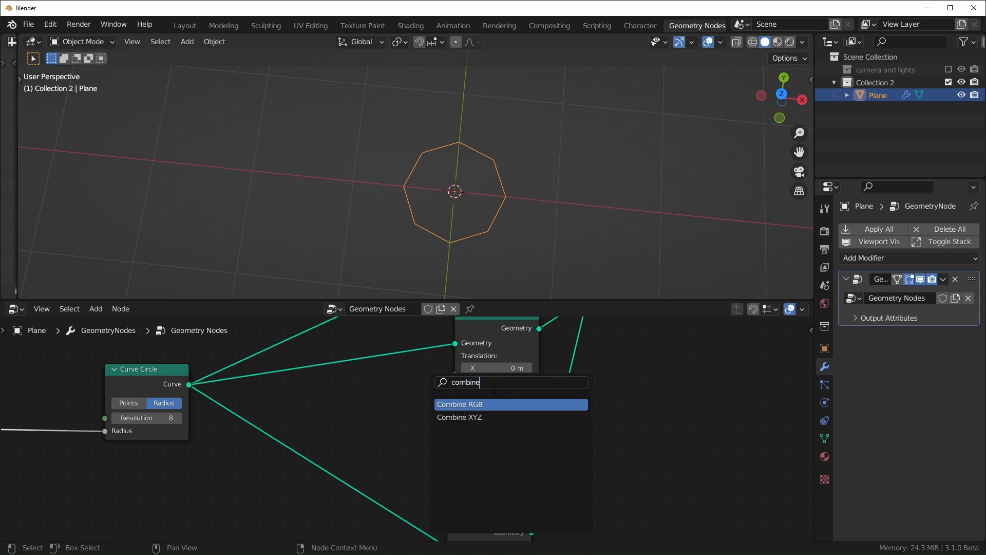
pyautogui.write('ine')
pyautogui.click(493, 418)
pyautogui.click(349, 415)
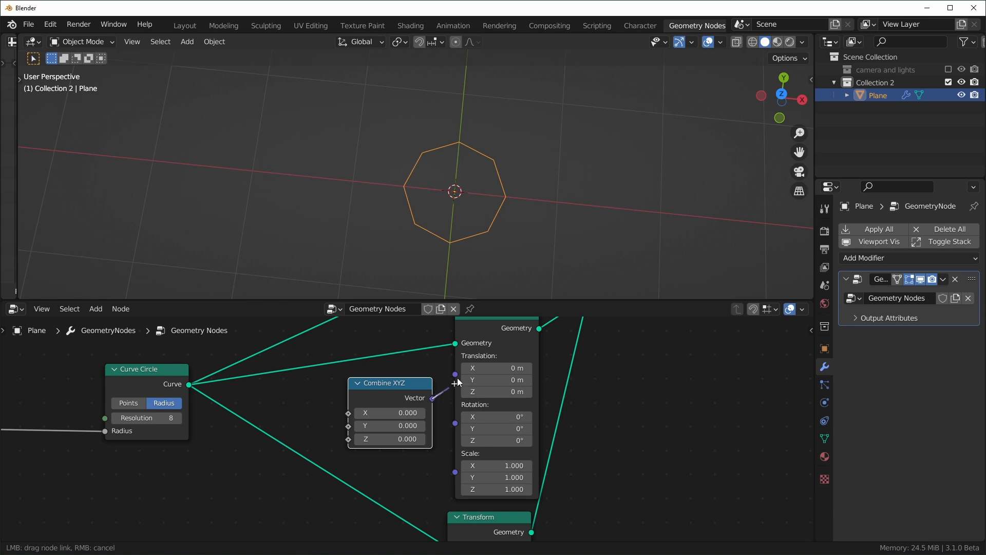
# Step: Duplicate the Combine XYZ node beside the lower Transform node and connect the copy to that node's Translation
pyautogui.scroll(-3, 456, 419)
pyautogui.moveTo(456, 419); pyautogui.dragTo(443, 372, button='middle')
pyautogui.hotkey('shift', 'd')
pyautogui.click(432, 466)
pyautogui.keyDown('alt'); pyautogui.moveTo(432, 466); pyautogui.dragTo(478, 452, button='right'); pyautogui.keyUp('alt')
pyautogui.moveTo(435, 460); pyautogui.dragTo(432, 456)
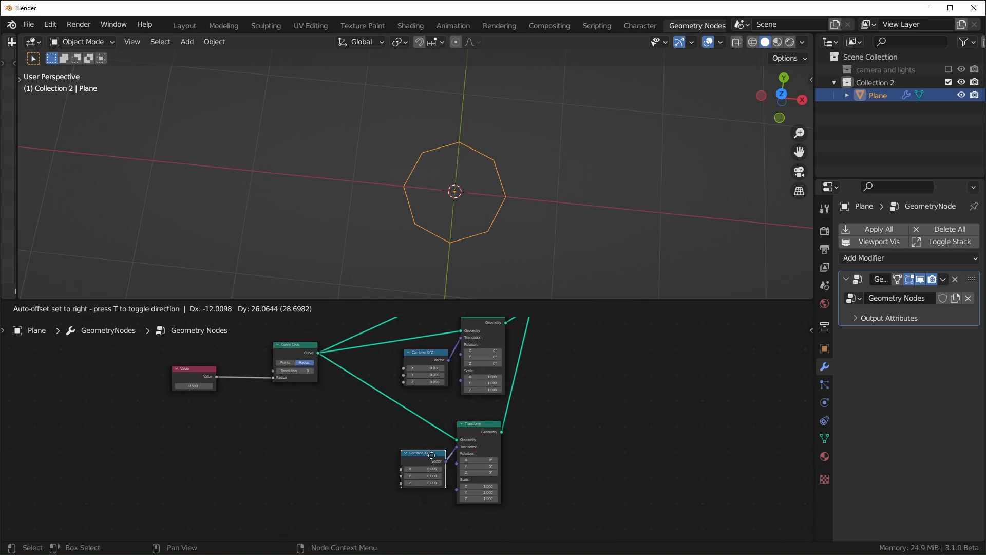
# Step: Connect the Value node to the Y input of the upper Combine XYZ node
pyautogui.scroll(2, 369, 339)
pyautogui.moveTo(163, 380); pyautogui.dragTo(415, 386)
pyautogui.moveTo(414, 384); pyautogui.dragTo(454, 347, button='middle')
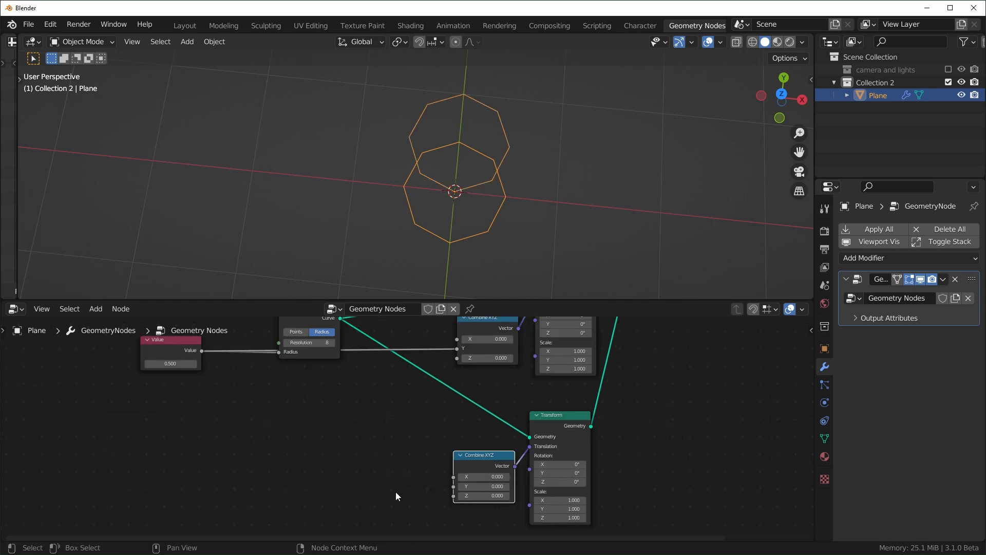
# Step: Add a Math node beside the lower Combine XYZ node and set its operation to Subtract
pyautogui.hotkey('shift', 'a')
pyautogui.moveTo(377, 447)
pyautogui.write('math')
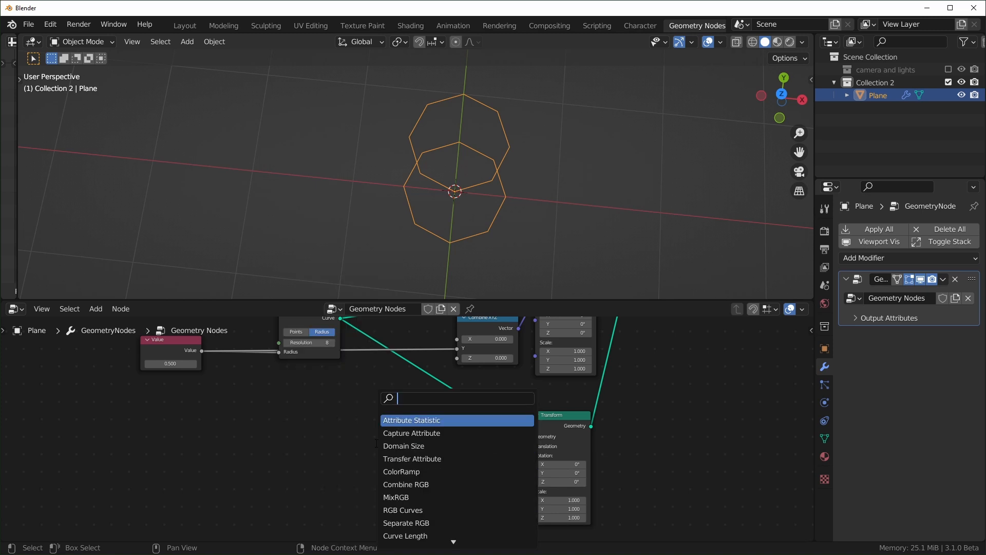
pyautogui.press('Return')
pyautogui.click(402, 447)
pyautogui.click(403, 447)
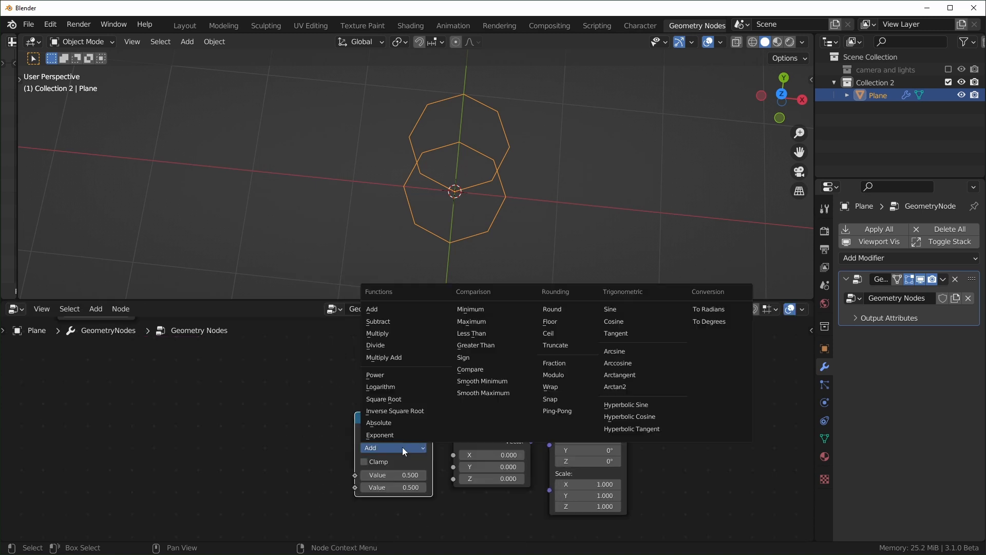
pyautogui.click(378, 321)
# Step: Subtract the Value node's output from 0 and feed the result into the lower Combine XYZ node's Y
pyautogui.scroll(-2, 310, 467)
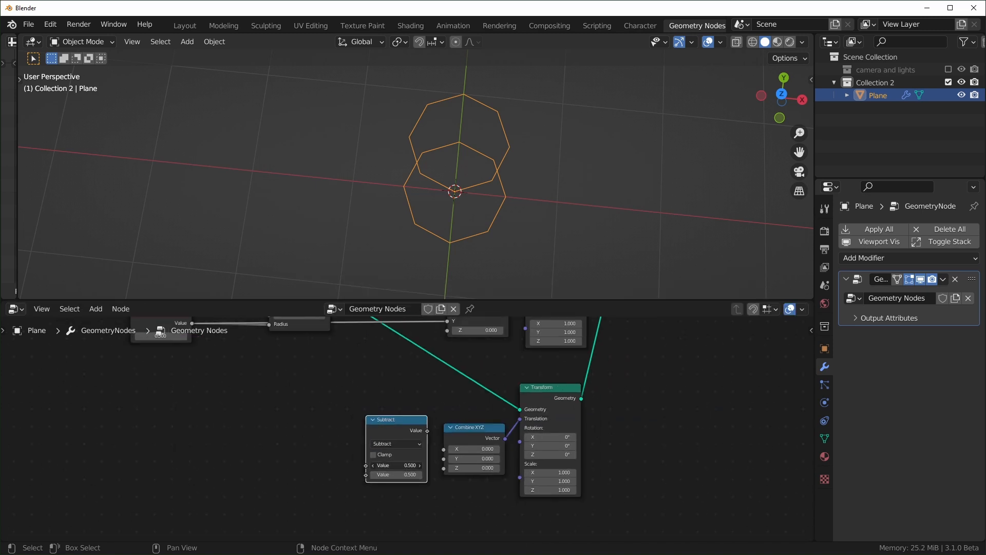
pyautogui.moveTo(312, 436); pyautogui.dragTo(322, 460, button='middle')
pyautogui.moveTo(202, 346); pyautogui.dragTo(375, 498)
pyautogui.scroll(3, 395, 424)
pyautogui.moveTo(395, 391); pyautogui.dragTo(428, 436)
pyautogui.scroll(-3, 431, 442)
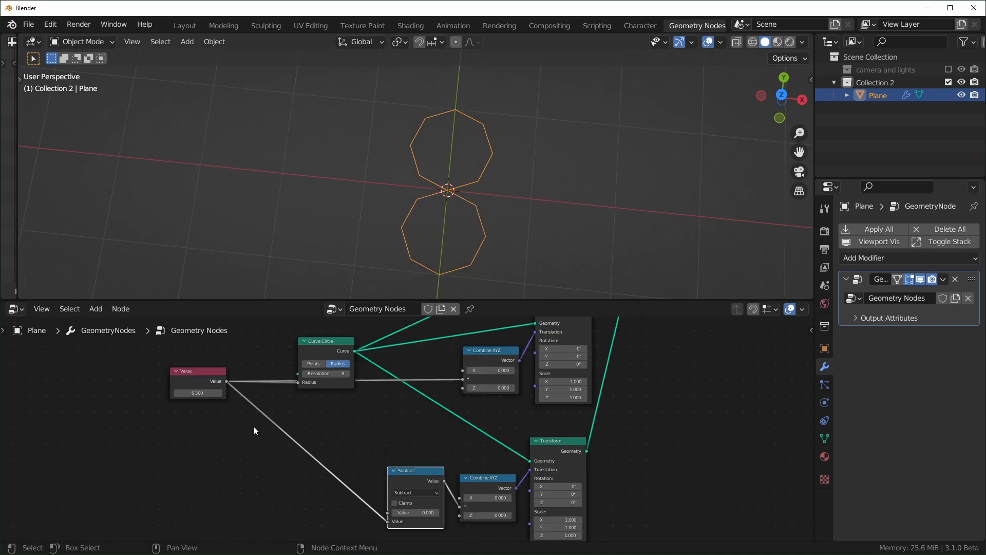
# Step: Add a shared reroute point to the links from Value to the upper Combine XYZ and Subtract nodes
pyautogui.scroll(2, 254, 431)
pyautogui.moveTo(199, 413)
pyautogui.keyDown('shift'); pyautogui.mouseDown()
pyautogui.moveTo(209, 413)
pyautogui.moveTo(188, 413)
pyautogui.moveTo(211, 413)
pyautogui.moveTo(198, 413)
pyautogui.mouseUp(); pyautogui.keyUp('shift')
pyautogui.scroll(-3, 375, 425)
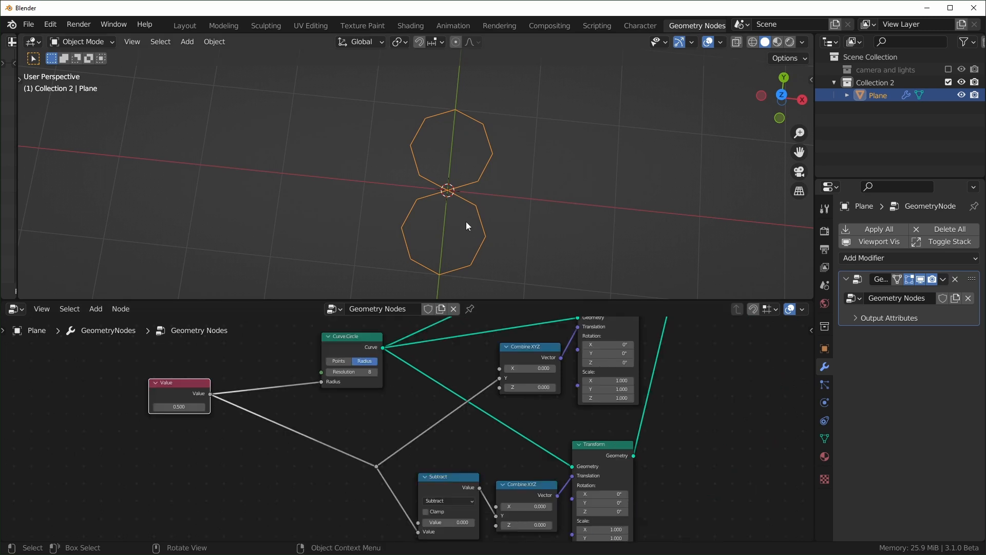
# Step: Insert a copy of the Subtract node between Value and the reroute, set to Multiply with a factor of 1
pyautogui.scroll(2, 316, 430)
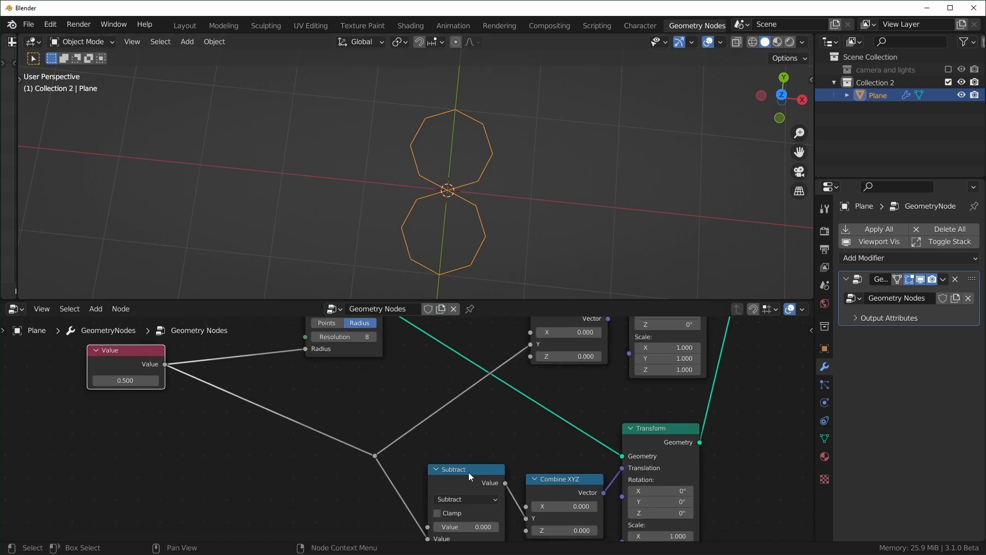
pyautogui.moveTo(468, 471); pyautogui.dragTo(289, 414)
pyautogui.click(302, 445)
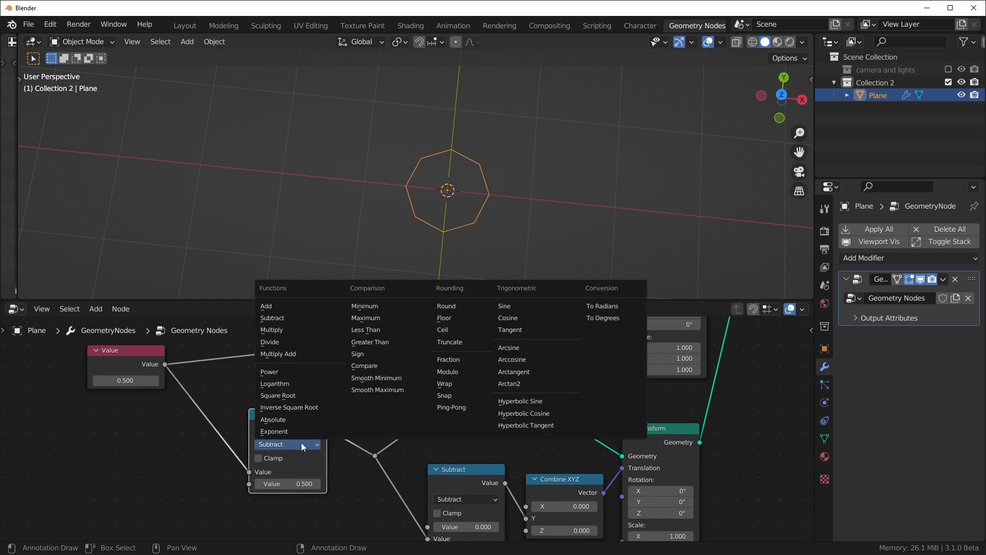
pyautogui.press('m')
pyautogui.click(302, 482)
pyautogui.write('1')
pyautogui.press('Return')
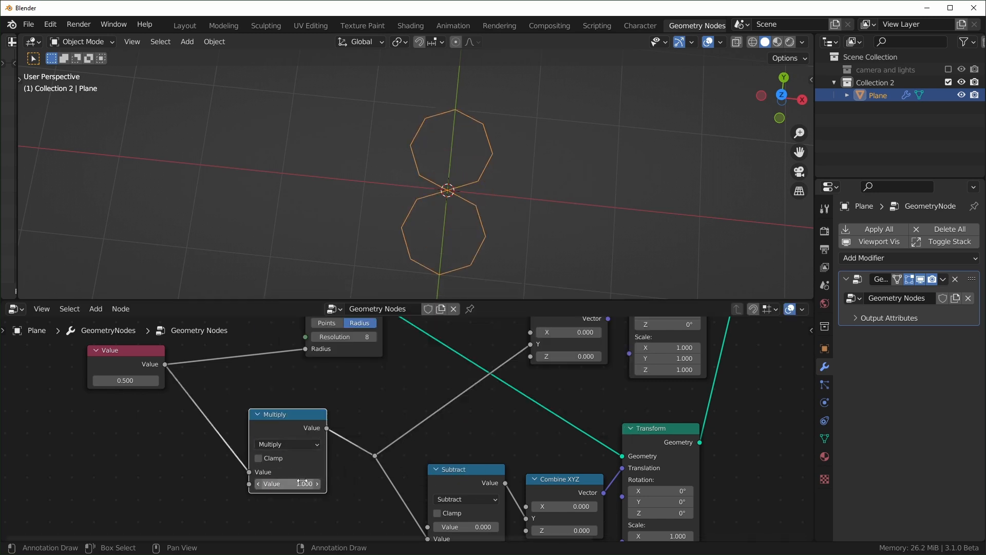
pyautogui.moveTo(303, 484)
pyautogui.mouseDown()
pyautogui.moveTo(356, 484)
pyautogui.moveTo(305, 484)
pyautogui.mouseUp()
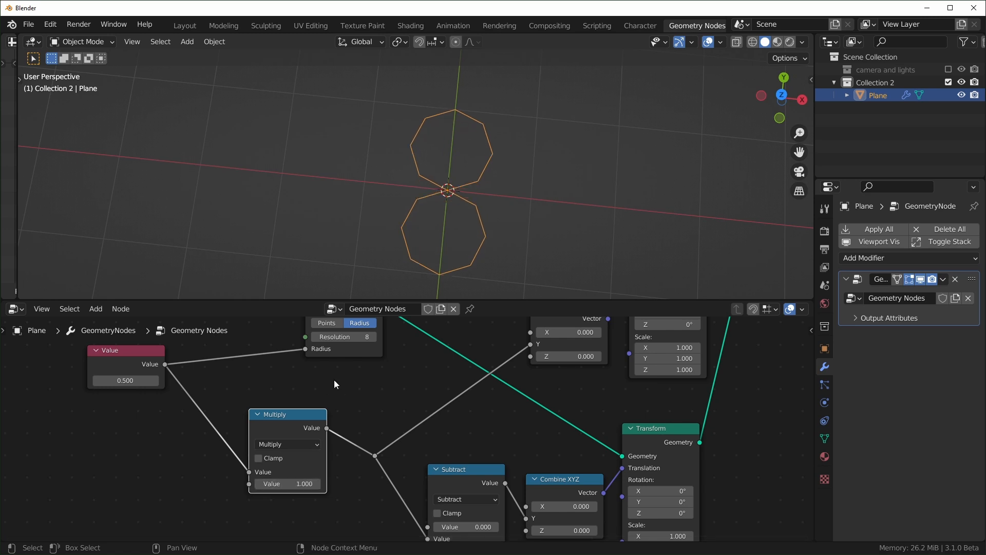
# Step: Try a Curve Circle resolution of 6 with the Multiply factor at 0.870
pyautogui.moveTo(334, 384); pyautogui.dragTo(313, 441, button='middle')
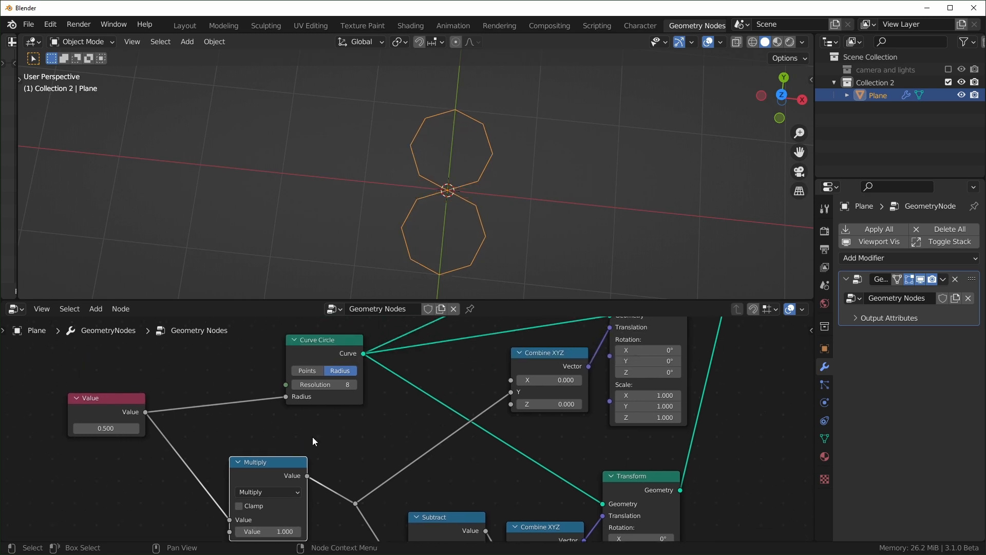
pyautogui.click(295, 384)
pyautogui.click(295, 384)
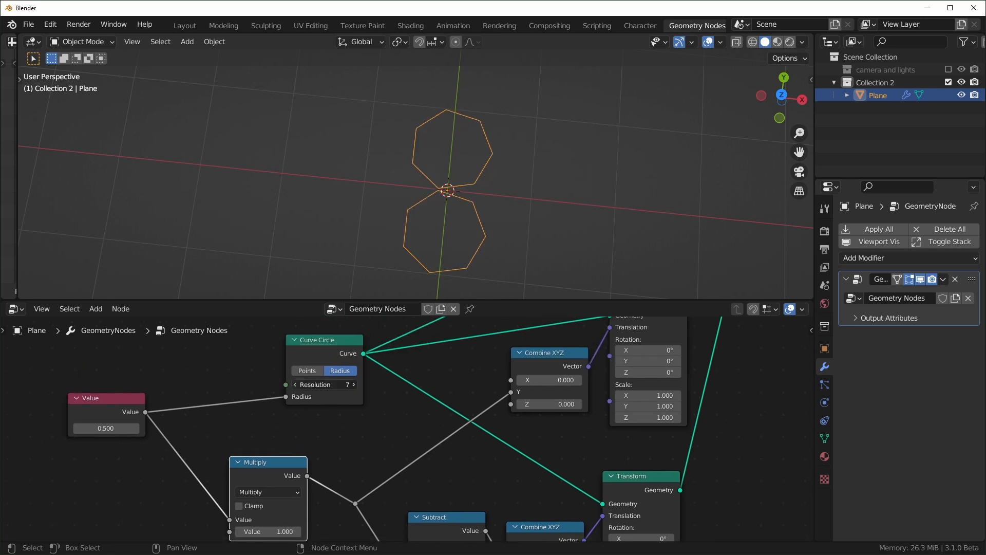
pyautogui.scroll(2, 462, 184)
pyautogui.keyDown('shift'); pyautogui.moveTo(473, 213); pyautogui.dragTo(442, 183, button='middle'); pyautogui.keyUp('shift')
pyautogui.moveTo(343, 444); pyautogui.dragTo(354, 401, button='middle')
pyautogui.moveTo(281, 489); pyautogui.dragTo(271, 489)
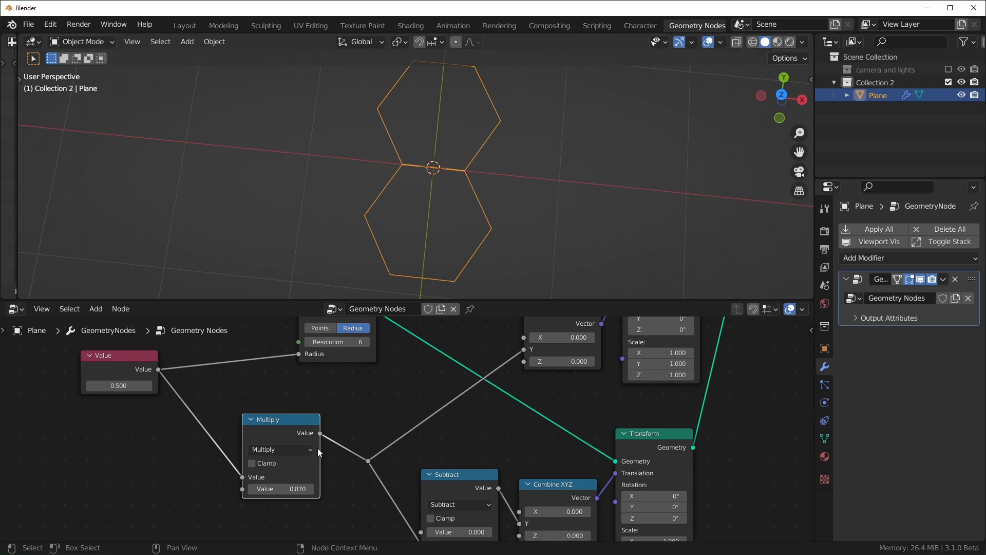
# Step: Undo the last Multiply factor change and set the Curve Circle's resolution to 8
pyautogui.hotkey('ctrl', 'z')
pyautogui.scroll(-8, 346, 482)
pyautogui.scroll(3, 375, 441)
pyautogui.moveTo(439, 406); pyautogui.dragTo(383, 433, button='middle')
pyautogui.moveTo(265, 430); pyautogui.dragTo(268, 431)
pyautogui.write('8')
pyautogui.press('Return')
# Step: Rearrange the Join Geometry and Curve to Mesh nodes, and connect Join Geometry to the Profile Curve input
pyautogui.moveTo(631, 367); pyautogui.dragTo(459, 469, button='middle')
pyautogui.moveTo(397, 445); pyautogui.dragTo(399, 456)
pyautogui.scroll(4, 419, 447)
pyautogui.moveTo(418, 446); pyautogui.dragTo(400, 429, button='middle')
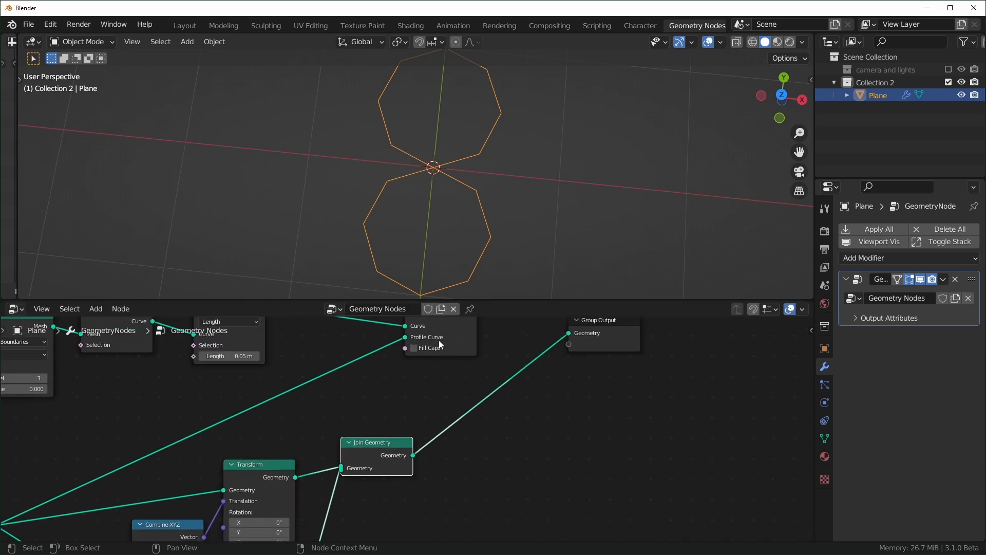
pyautogui.moveTo(437, 331); pyautogui.dragTo(509, 329)
pyautogui.moveTo(509, 329); pyautogui.dragTo(471, 382, button='middle')
pyautogui.moveTo(373, 511); pyautogui.dragTo(438, 393)
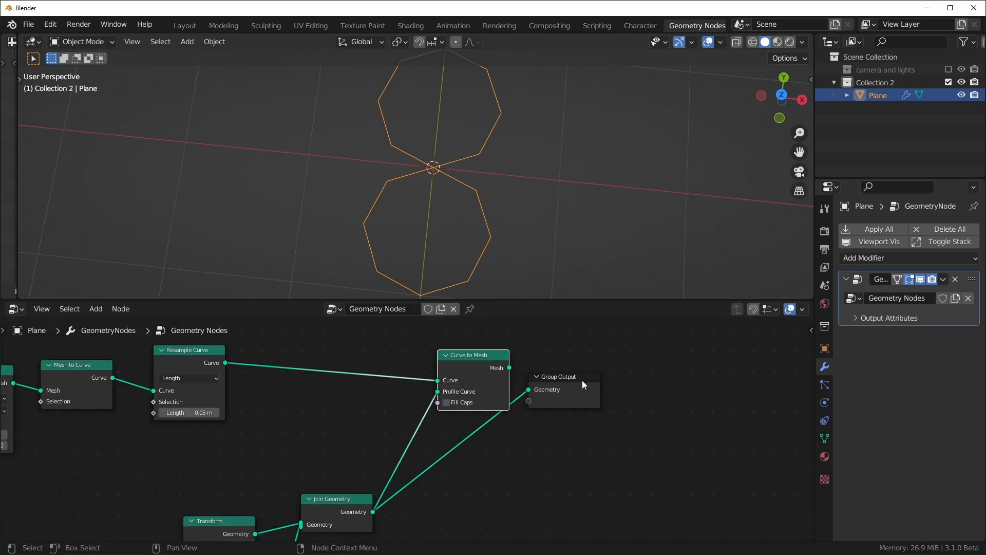
# Step: Move Group Output farther from Curve to Mesh and connect the Mesh output to its Geometry input
pyautogui.moveTo(591, 380); pyautogui.dragTo(666, 378)
pyautogui.moveTo(504, 366); pyautogui.dragTo(606, 386)
pyautogui.moveTo(606, 247); pyautogui.dragTo(452, 206, button='middle')
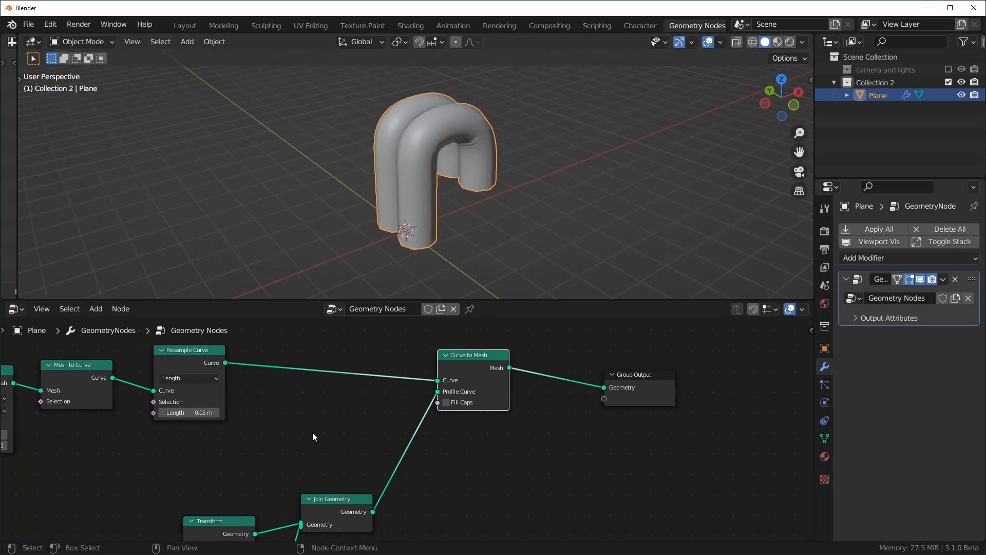
# Step: Set the Value node that drives the profile radius to 0.050
pyautogui.scroll(-3, 360, 370)
pyautogui.moveTo(256, 483); pyautogui.dragTo(579, 387, button='middle')
pyautogui.scroll(8, 174, 490)
pyautogui.moveTo(174, 490); pyautogui.dragTo(326, 423, button='middle')
pyautogui.moveTo(332, 423); pyautogui.dragTo(309, 423)
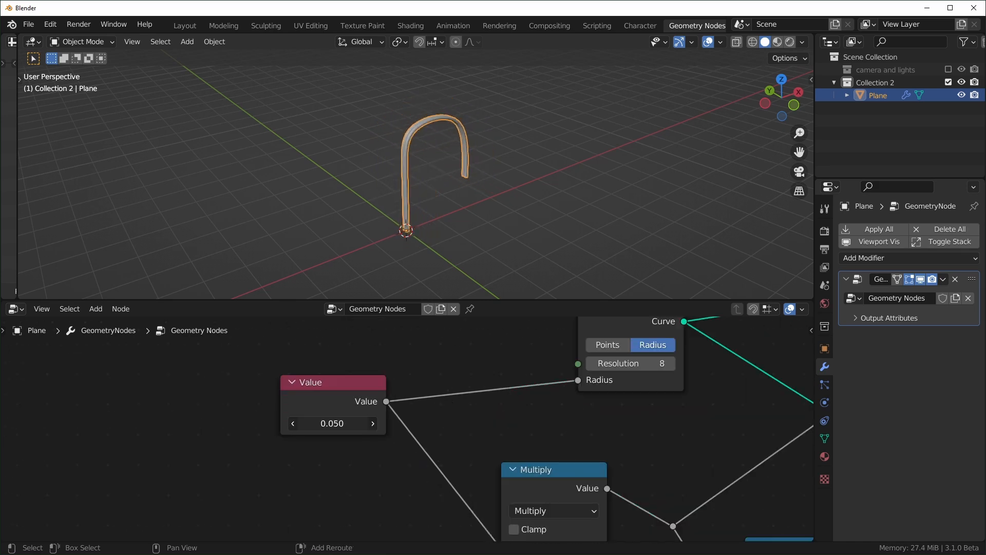
pyautogui.click(364, 424)
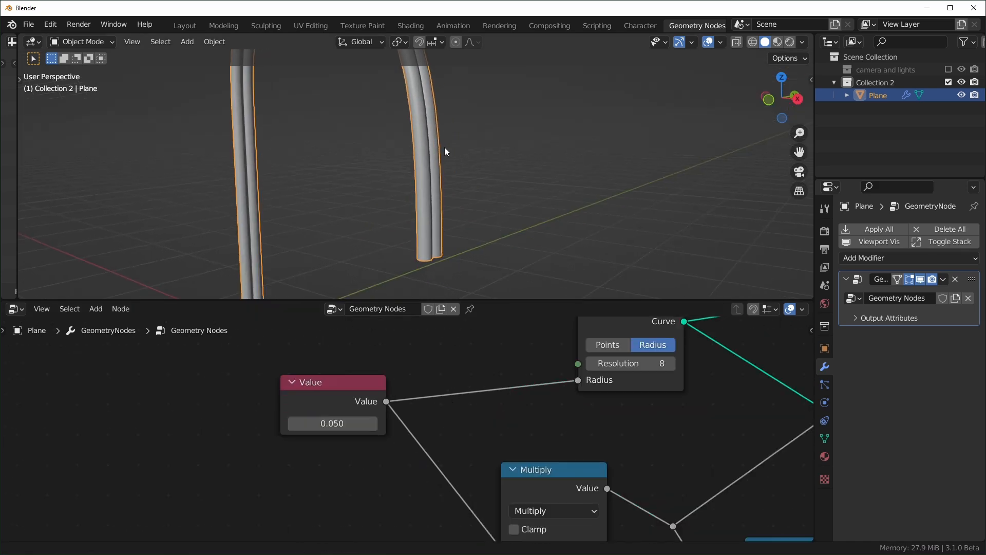
# Step: Inspect the open ends of the wire and enable Fill Caps on the Curve to Mesh node
pyautogui.moveTo(445, 147); pyautogui.dragTo(469, 203, button='middle')
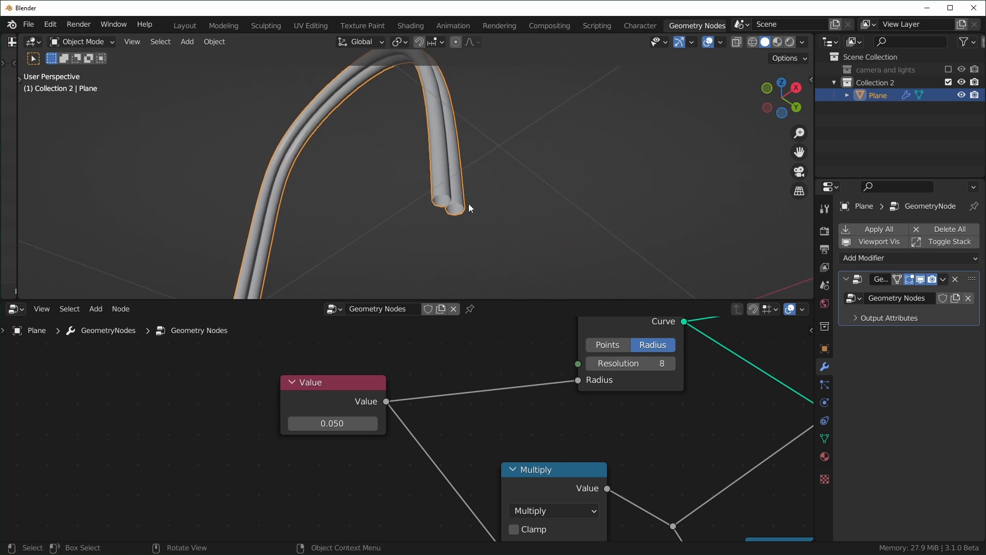
pyautogui.scroll(4, 469, 203)
pyautogui.scroll(-3, 577, 369)
pyautogui.keyDown('shift'); pyautogui.moveTo(577, 369); pyautogui.dragTo(308, 427, button='middle'); pyautogui.keyUp('shift')
pyautogui.keyDown('shift'); pyautogui.moveTo(663, 410); pyautogui.dragTo(354, 415, button='middle'); pyautogui.keyUp('shift')
pyautogui.keyDown('shift'); pyautogui.moveTo(489, 411); pyautogui.dragTo(277, 533, button='middle'); pyautogui.keyUp('shift')
pyautogui.scroll(-3, 397, 451)
pyautogui.moveTo(420, 401); pyautogui.dragTo(413, 486, button='middle')
pyautogui.scroll(5, 449, 418)
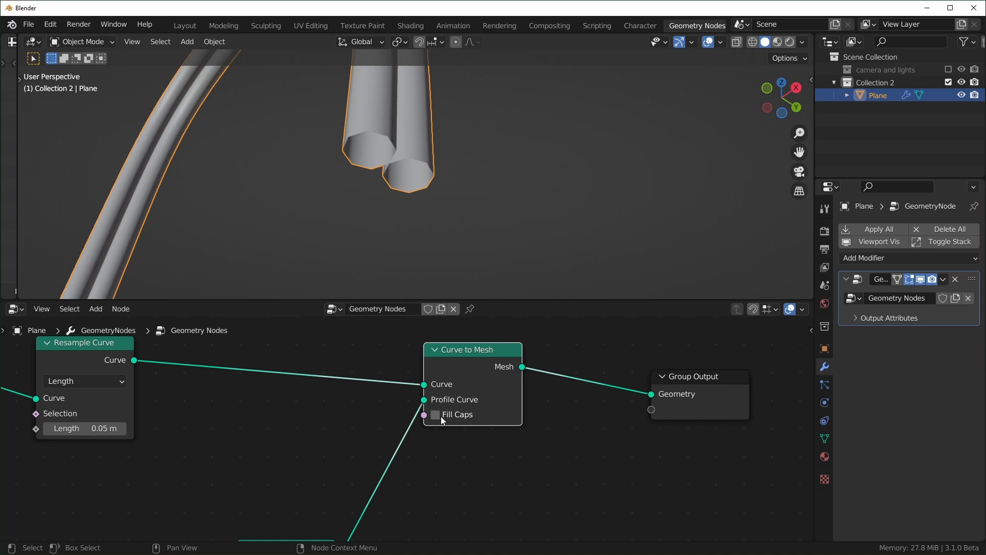
pyautogui.click(439, 415)
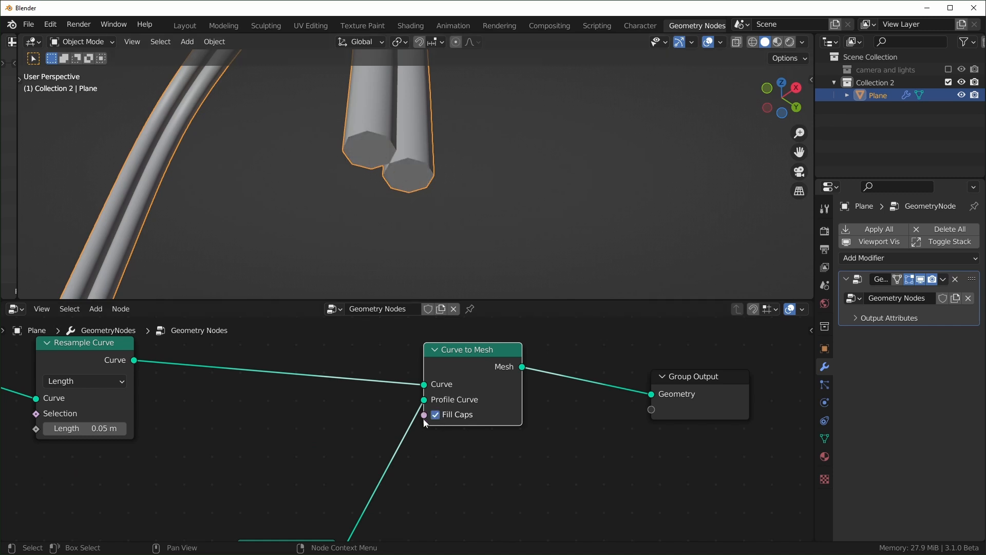
# Step: Group all the profile nodes from Value to Join Geometry in a frame labelled "profile shape"
pyautogui.press('Home')
pyautogui.moveTo(260, 372); pyautogui.dragTo(566, 536)
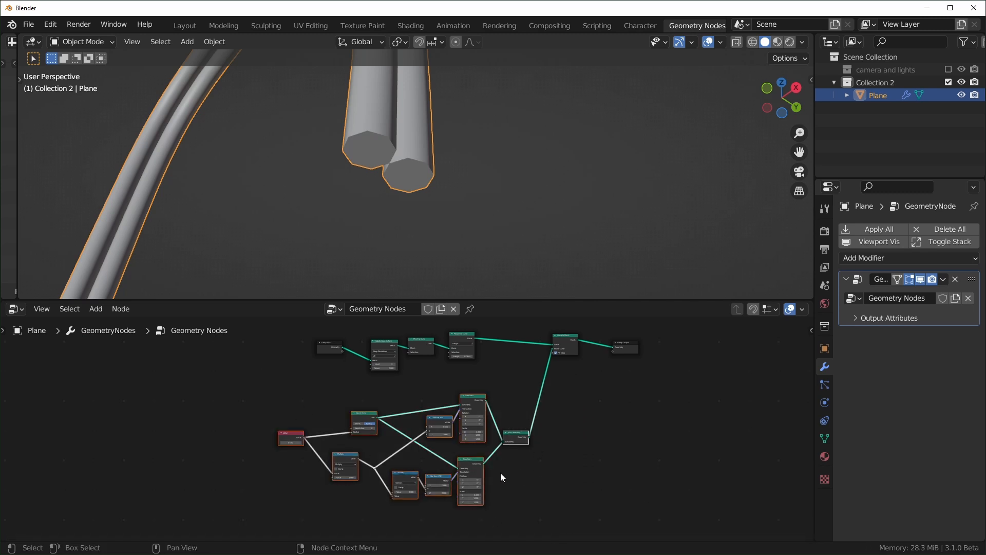
pyautogui.hotkey('ctrl', 'j')
pyautogui.scroll(1, 399, 426)
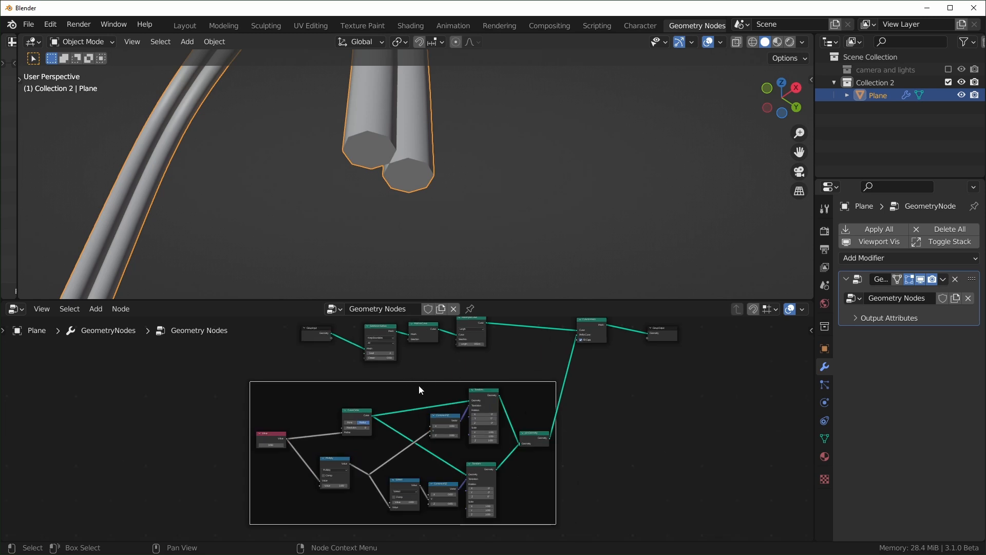
pyautogui.press('F2')
pyautogui.write('profile shape')
pyautogui.press('Return')
pyautogui.scroll(-1, 362, 415)
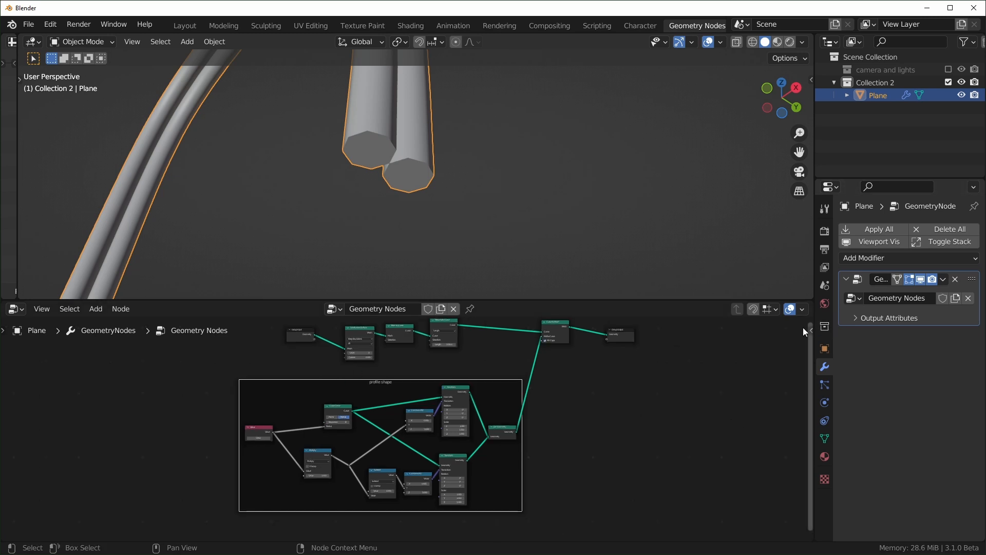
# Step: Show the node editor's sidebar with the frame's node properties
pyautogui.moveTo(812, 329); pyautogui.dragTo(741, 341)
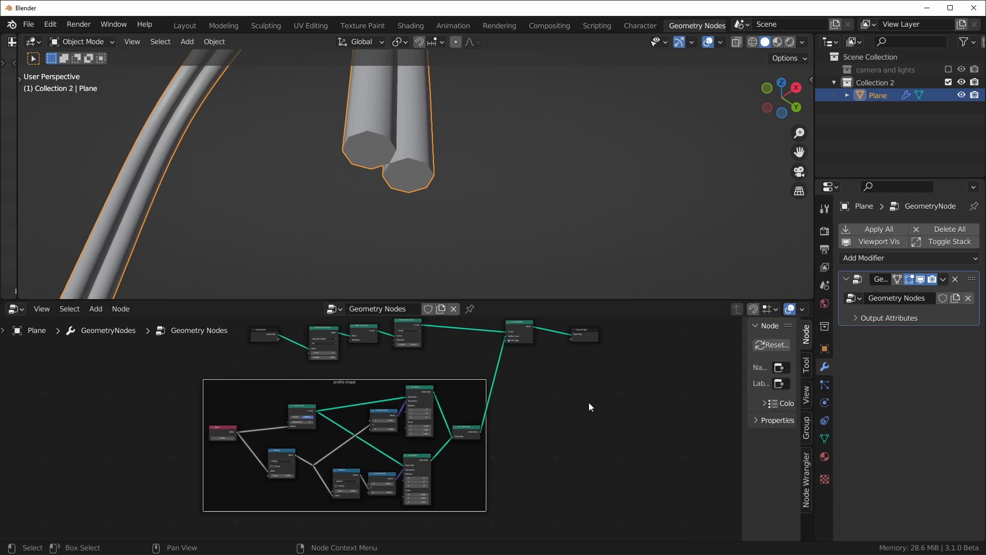
pyautogui.press('n')
pyautogui.press('n')
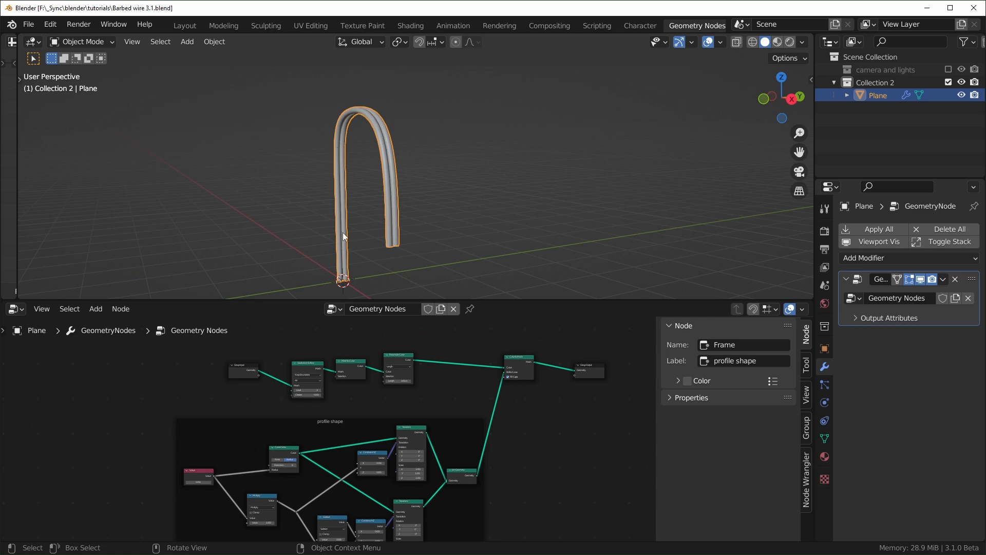
# Step: Move the Curve to Mesh node farther from Resample Curve to make room between them
pyautogui.scroll(4, 501, 400)
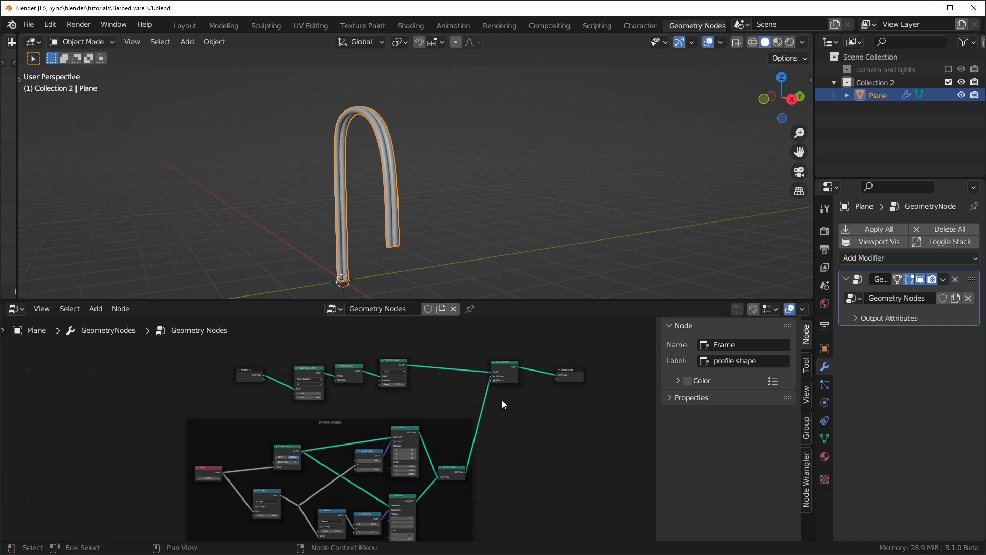
pyautogui.scroll(-2, 440, 420)
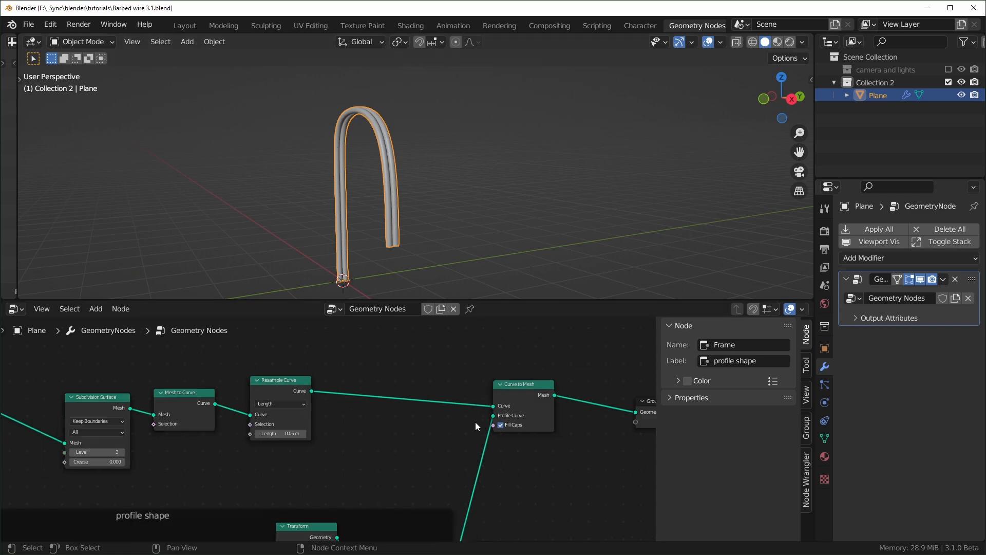
pyautogui.moveTo(501, 410); pyautogui.dragTo(425, 404, button='middle')
pyautogui.moveTo(445, 390); pyautogui.dragTo(494, 388)
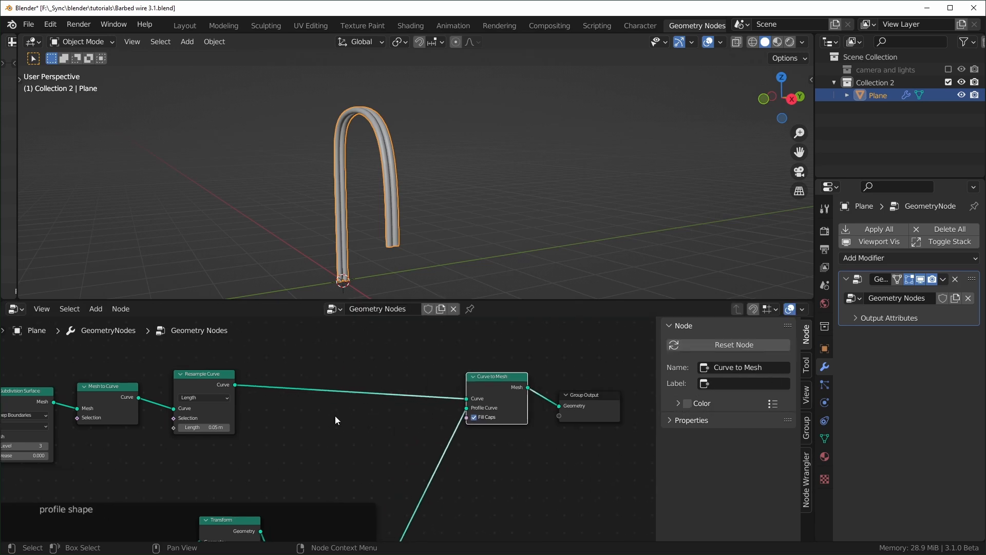
# Step: Insert a Set Curve Tilt node on the link between Resample Curve and Curve to Mesh
pyautogui.scroll(1, 324, 418)
pyautogui.moveTo(300, 421); pyautogui.dragTo(362, 428, button='middle')
pyautogui.hotkey('shift', 'a')
pyautogui.write('sset cu')
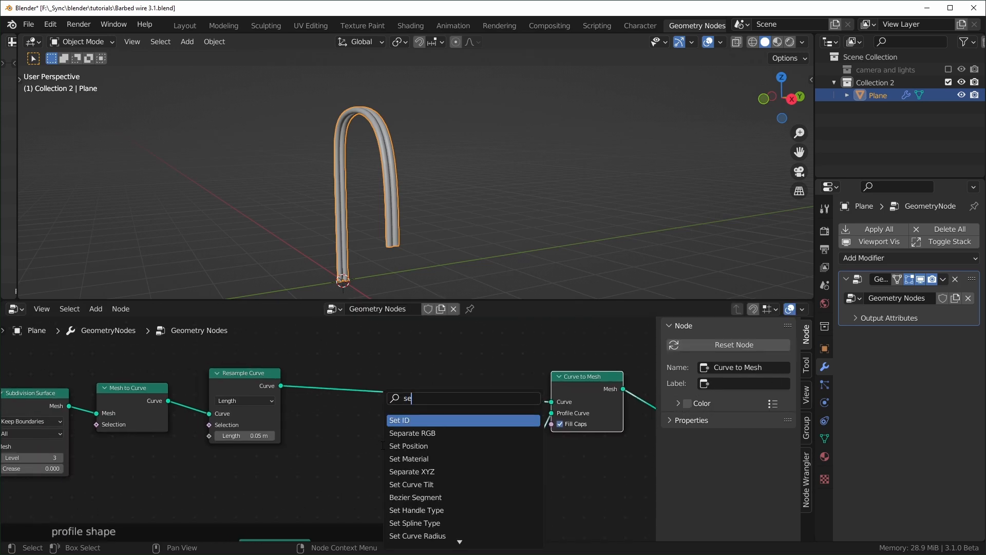
pyautogui.write('rve')
pyautogui.press('Return')
pyautogui.click(397, 417)
# Step: Try out different Tilt values on the Set Curve Tilt node and examine how the wire's profile rotates
pyautogui.moveTo(406, 419); pyautogui.dragTo(534, 419)
pyautogui.rightClick(405, 419)
pyautogui.scroll(-3, 370, 209)
pyautogui.moveTo(370, 209); pyautogui.dragTo(435, 237, button='middle')
pyautogui.scroll(3, 435, 213)
pyautogui.moveTo(411, 419); pyautogui.dragTo(426, 418)
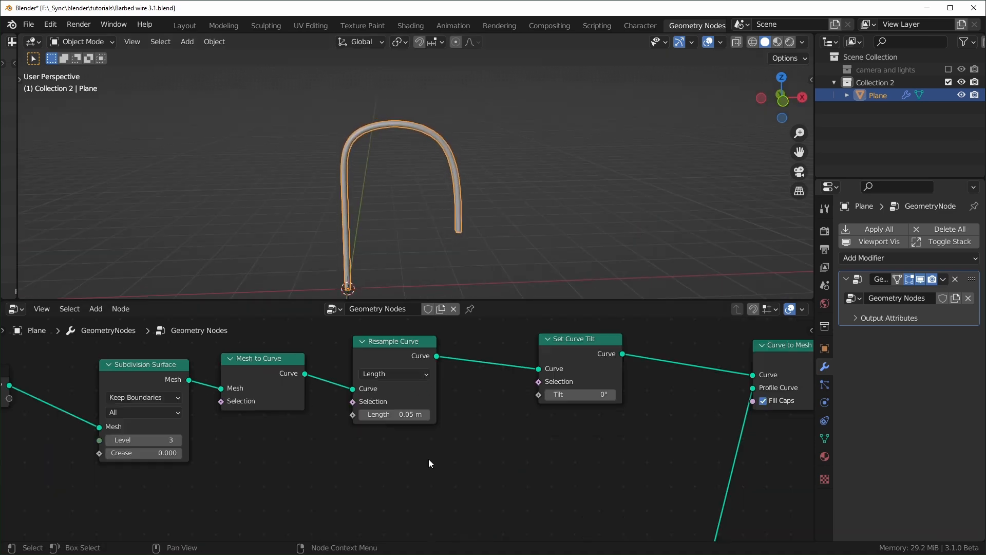
# Step: Add a Spline Parameter node below the Resample Curve node
pyautogui.hotkey('shift', 'a')
pyautogui.write('para')
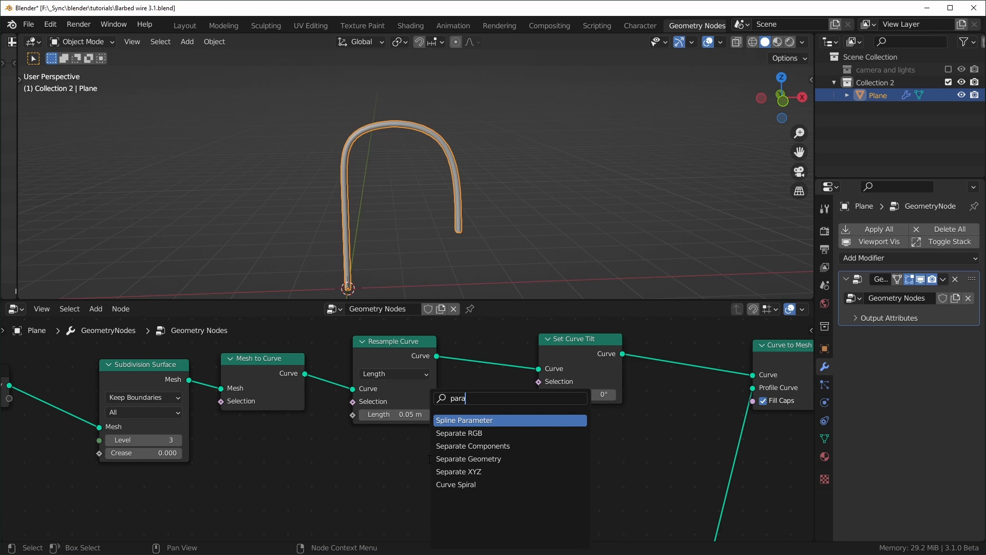
pyautogui.click(463, 421)
pyautogui.click(418, 430)
pyautogui.scroll(2, 461, 457)
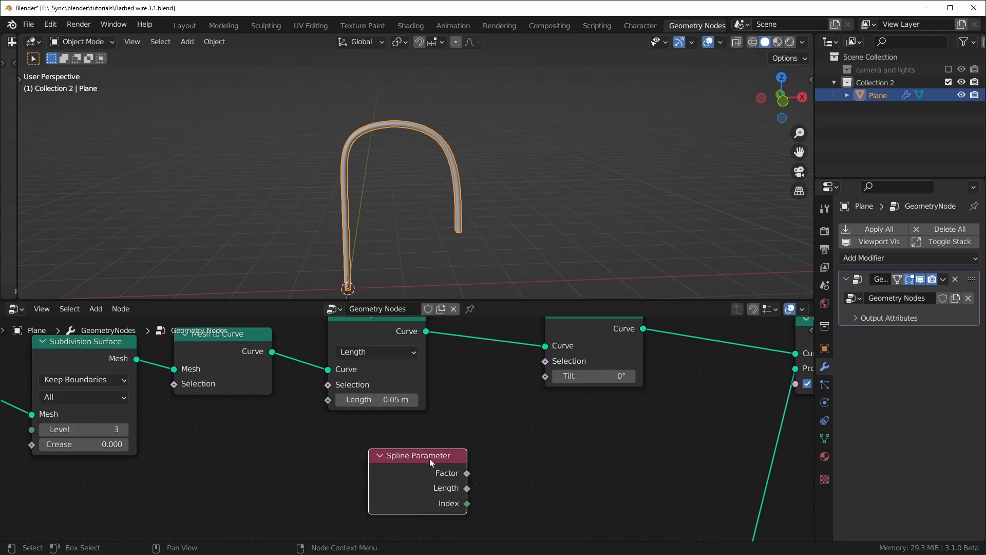
pyautogui.moveTo(426, 461); pyautogui.dragTo(427, 455)
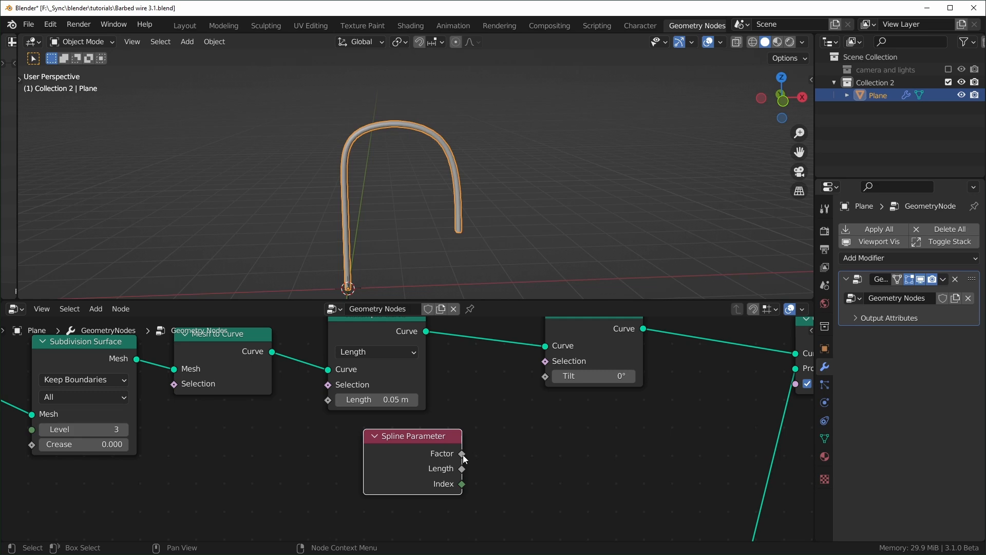
pyautogui.moveTo(462, 454); pyautogui.dragTo(509, 420)
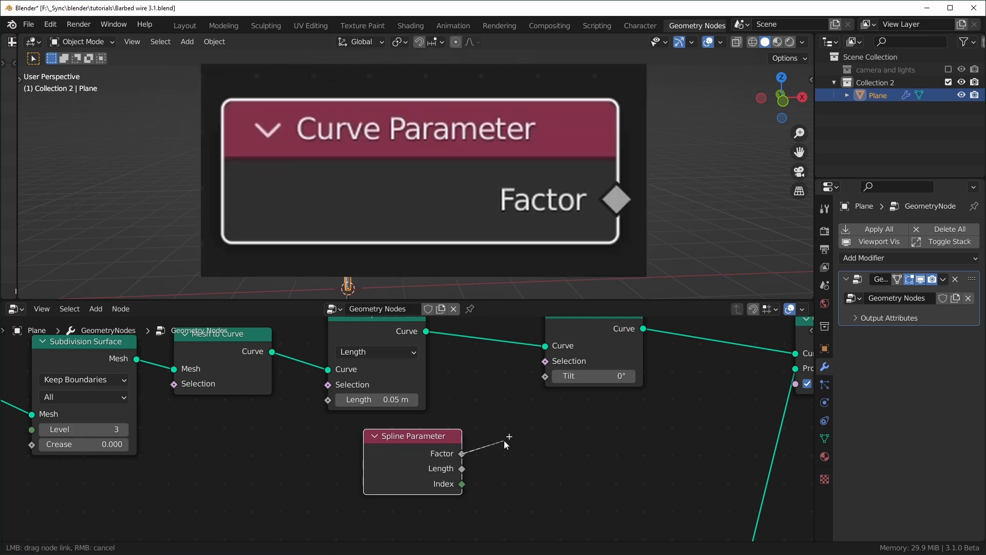
pyautogui.rightClick(504, 440)
pyautogui.moveTo(462, 469); pyautogui.dragTo(507, 463)
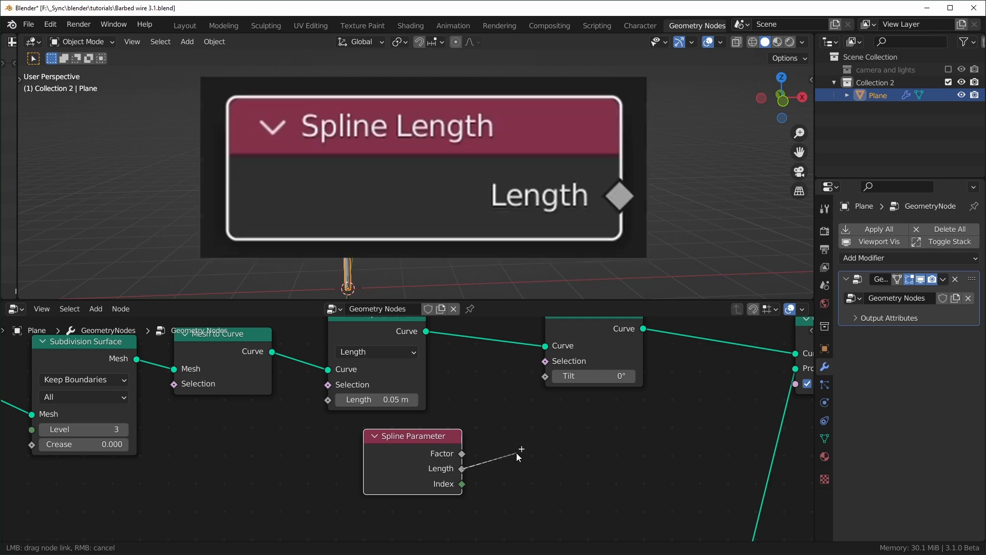
pyautogui.moveTo(517, 453); pyautogui.dragTo(475, 477)
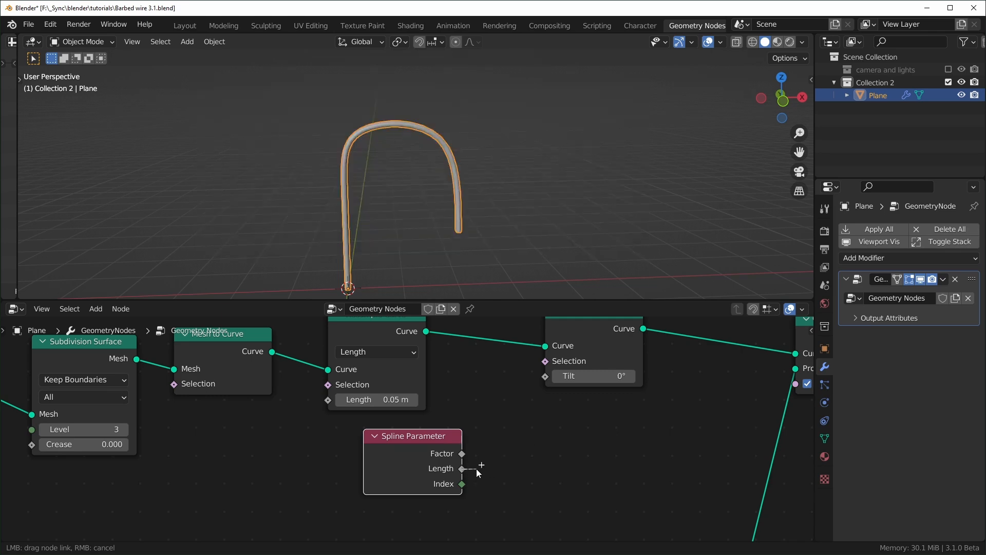
pyautogui.moveTo(471, 469); pyautogui.dragTo(470, 470)
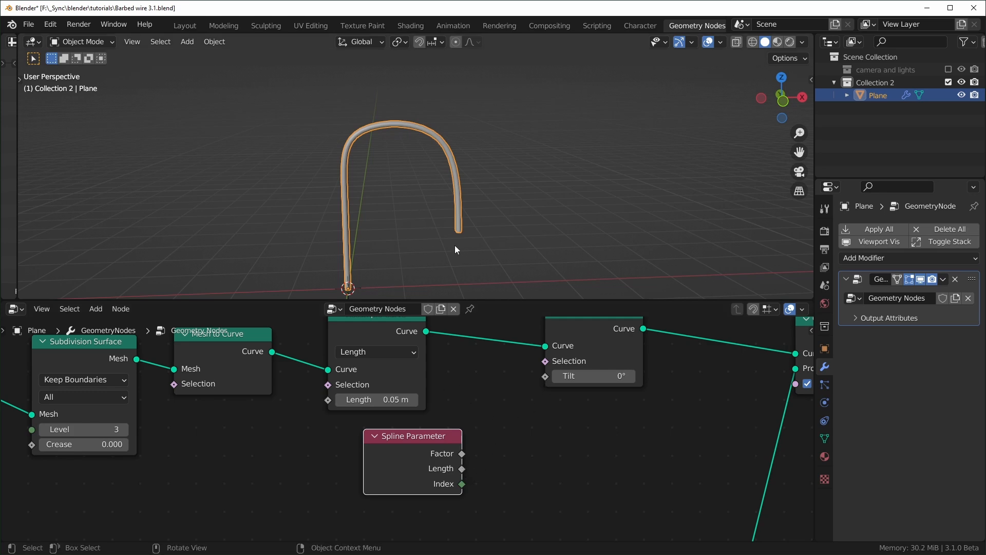
# Step: Connect the Spline Parameter's Factor output to the Tilt input of Set Curve Tilt, leaving room between the two nodes
pyautogui.moveTo(460, 249); pyautogui.dragTo(463, 225, button='middle')
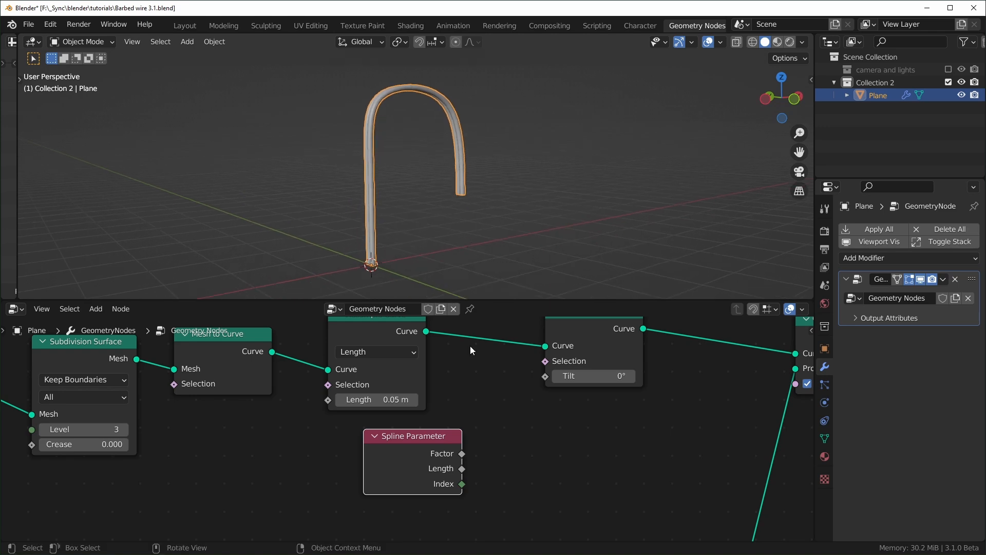
pyautogui.moveTo(467, 454); pyautogui.dragTo(545, 376)
pyautogui.moveTo(458, 456); pyautogui.dragTo(440, 465)
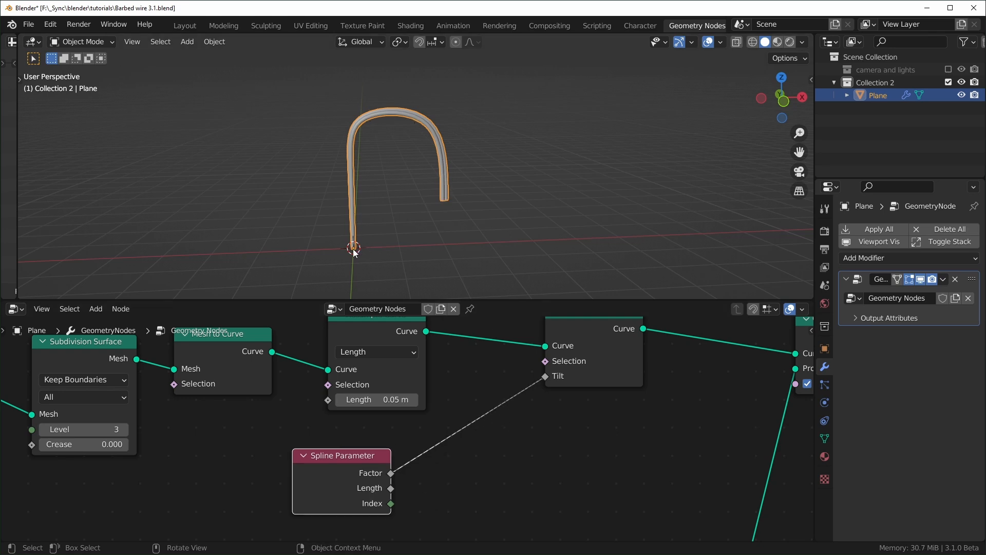
# Step: Insert a Math node set to Multiply between Factor and Tilt, and raise its multiplier to 95.9 to twist the wire
pyautogui.hotkey('shift', 'a')
pyautogui.write('smat')
pyautogui.press('Return')
pyautogui.click(472, 458)
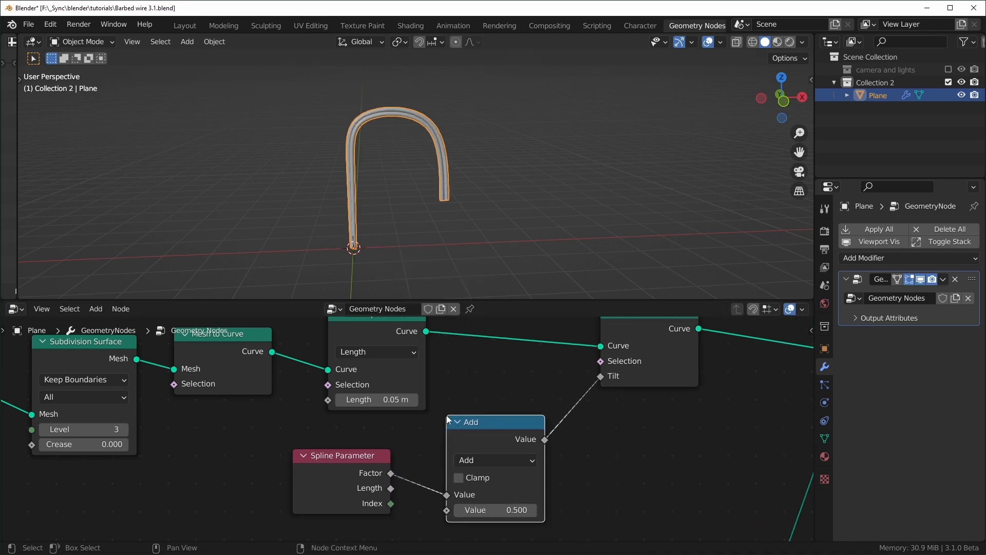
pyautogui.click(472, 458)
pyautogui.click(477, 294)
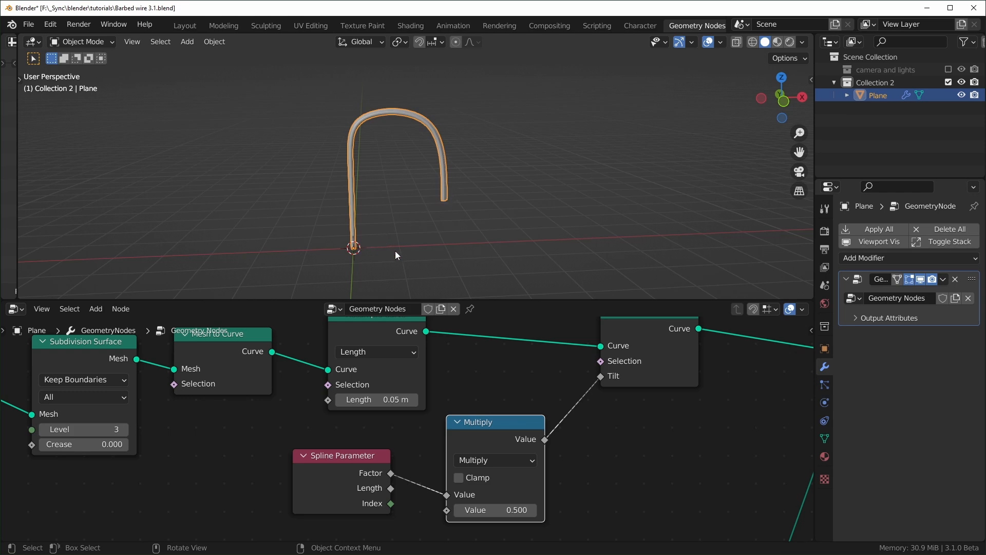
pyautogui.moveTo(514, 510); pyautogui.dragTo(599, 509)
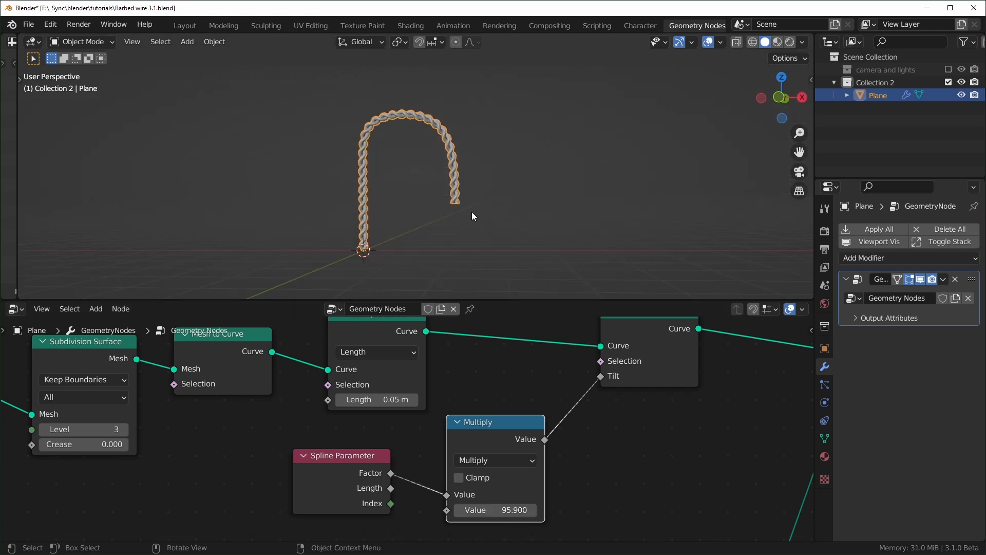
# Step: Try stretching the wire by moving its end vertex in Edit Mode to check how the twist spacing reacts
pyautogui.press('Tab')
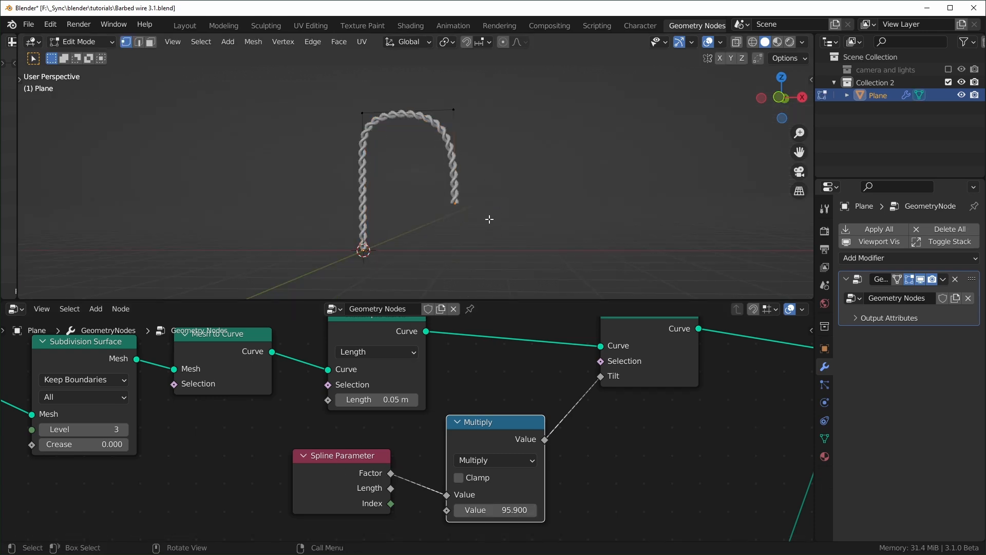
pyautogui.press('g')
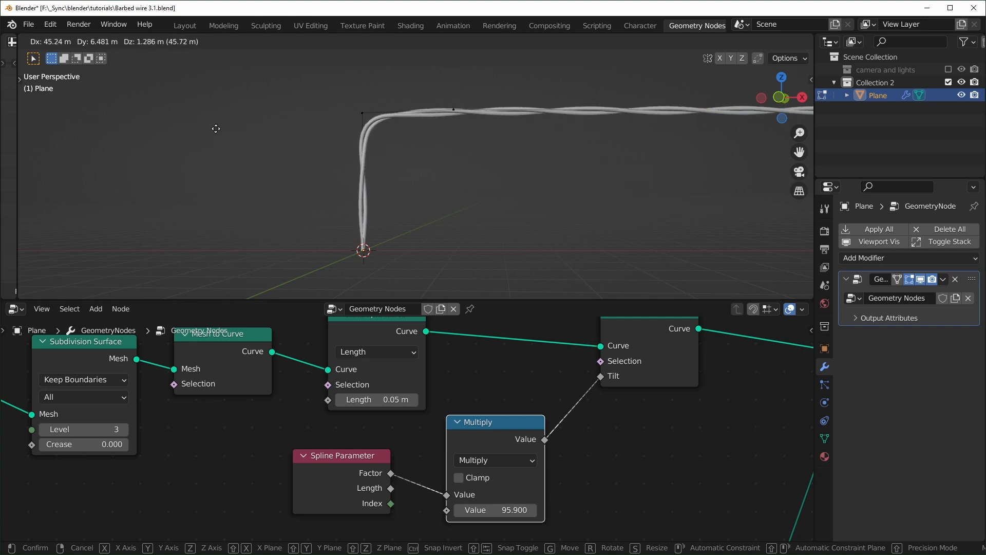
pyautogui.press('Escape')
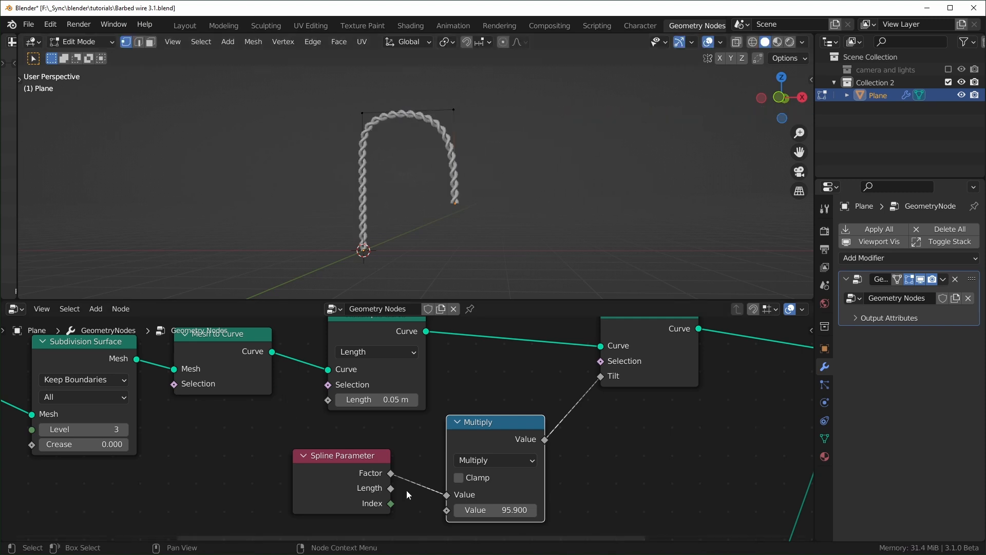
# Step: Feed the Multiply node from the Spline Parameter's Length output instead of Factor and set the multiplier to 10
pyautogui.moveTo(392, 488); pyautogui.dragTo(462, 509)
pyautogui.click(496, 510)
pyautogui.write('10')
pyautogui.press('Return')
pyautogui.press('g')
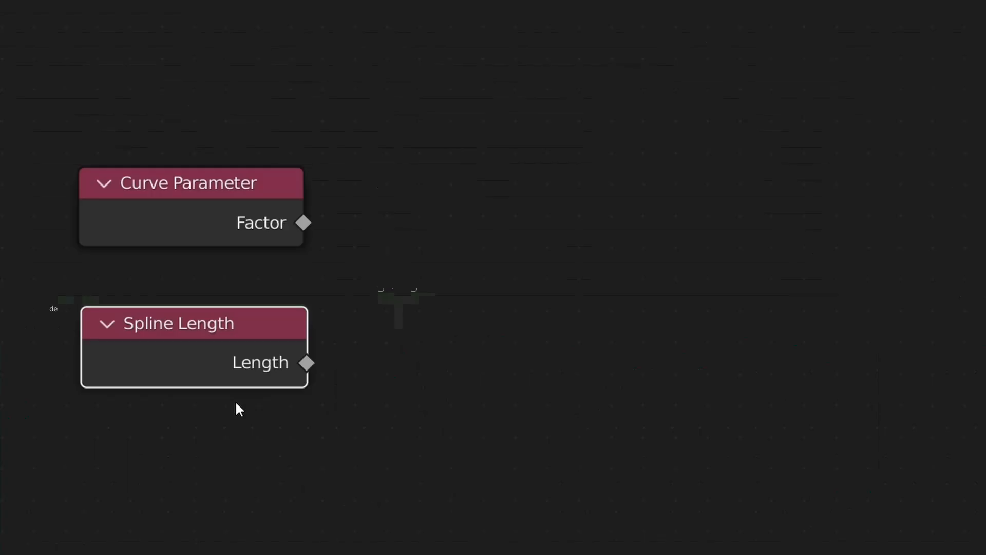
# Step: Add a Multiply Math node that multiplies the Curve Parameter's Factor by the Spline Length, and link its result onward
pyautogui.hotkey('shift', 'a')
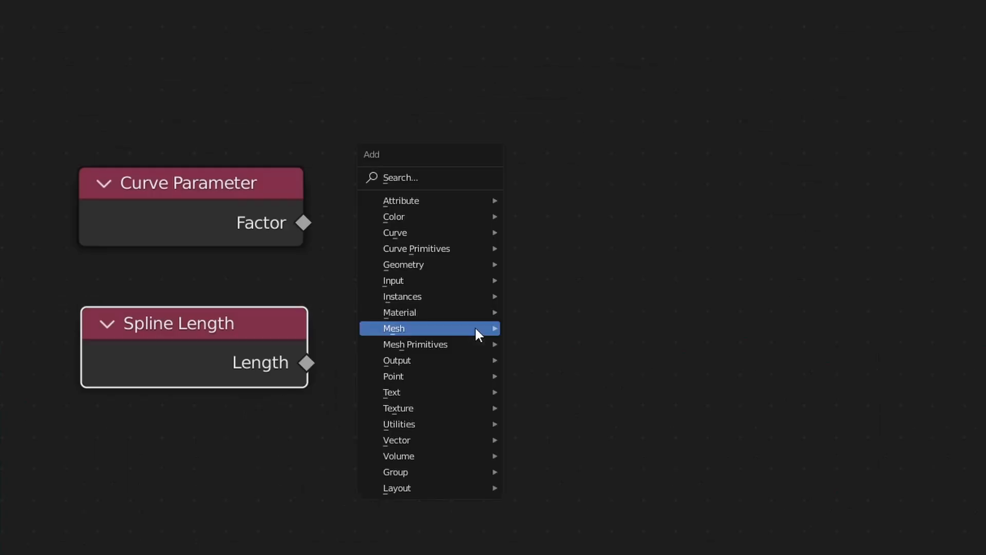
pyautogui.write('math')
pyautogui.press('Return')
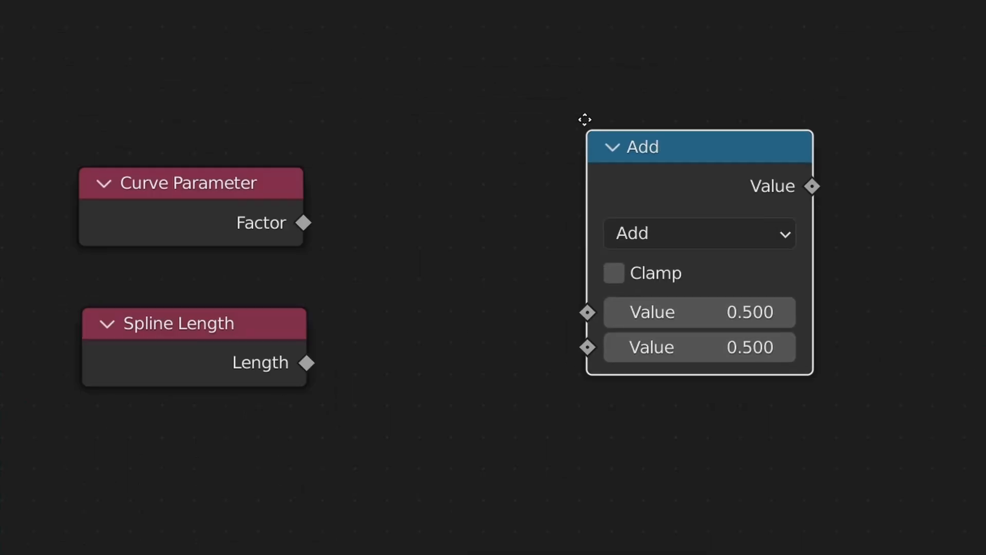
pyautogui.click(465, 116)
pyautogui.click(605, 217)
pyautogui.press('m')
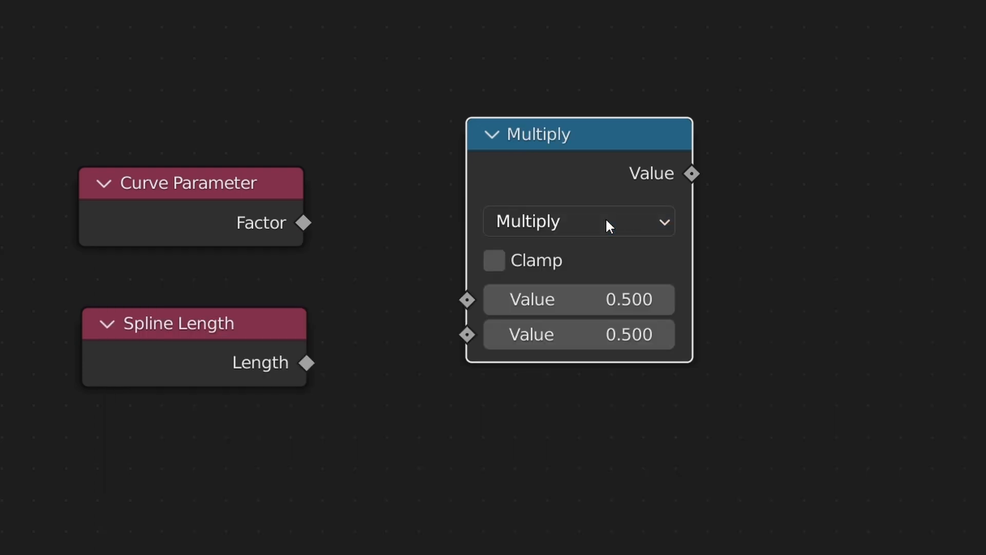
pyautogui.keyDown('alt'); pyautogui.moveTo(266, 195); pyautogui.dragTo(449, 259, button='right'); pyautogui.keyUp('alt')
pyautogui.keyDown('alt'); pyautogui.moveTo(229, 357); pyautogui.dragTo(482, 338, button='right'); pyautogui.keyUp('alt')
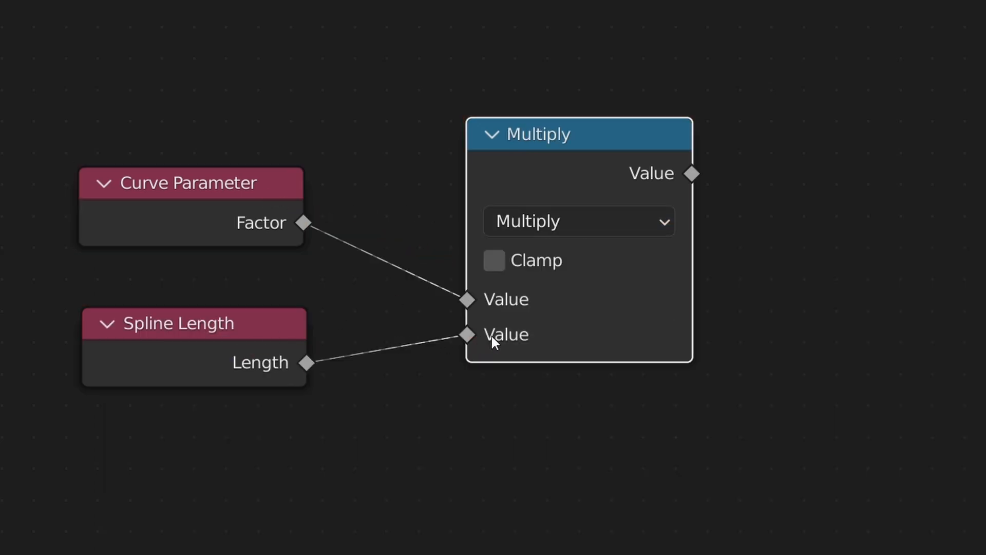
pyautogui.moveTo(693, 174); pyautogui.dragTo(893, 180)
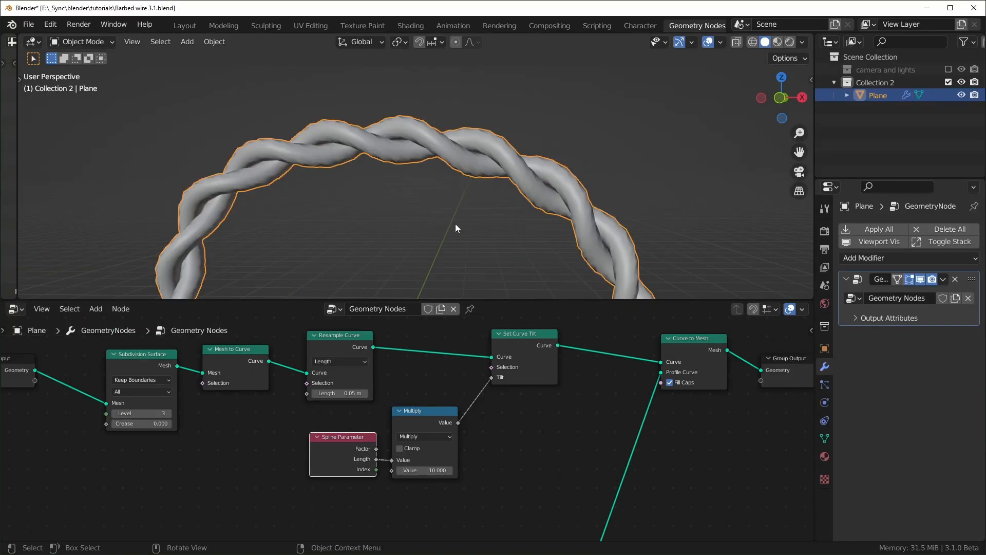
# Step: Set the Resample Curve node's Length to 0.01 m
pyautogui.scroll(1, 457, 180)
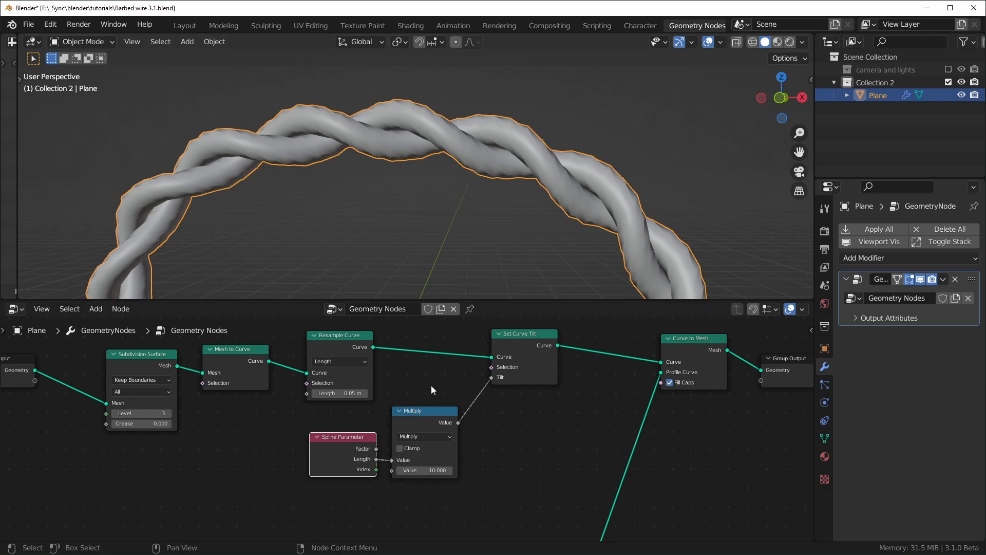
pyautogui.scroll(2, 443, 387)
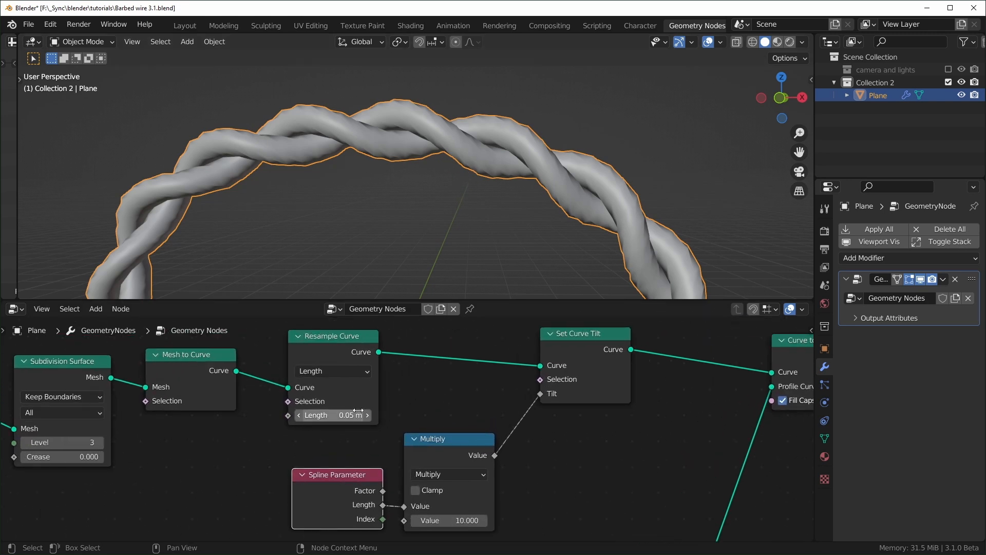
pyautogui.click(348, 415)
pyautogui.write('0.01')
pyautogui.press('Return')
# Step: Set the resolution of the Curve Circle in the profile shape frame to 32
pyautogui.scroll(-4, 411, 490)
pyautogui.moveTo(412, 490); pyautogui.dragTo(515, 385, button='middle')
pyautogui.moveTo(339, 440); pyautogui.dragTo(411, 330, button='middle')
pyautogui.scroll(4, 382, 404)
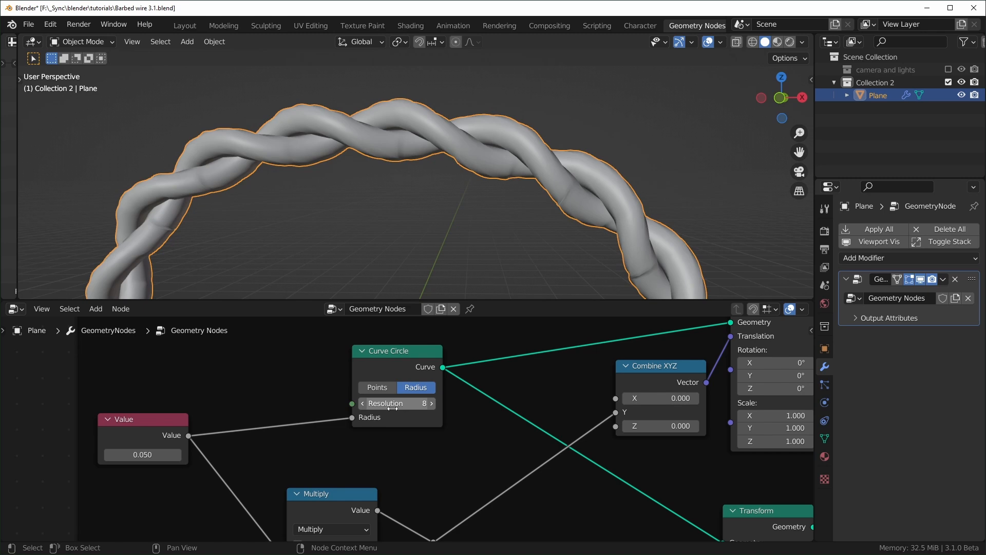
pyautogui.click(407, 406)
pyautogui.write('32')
pyautogui.press('Return')
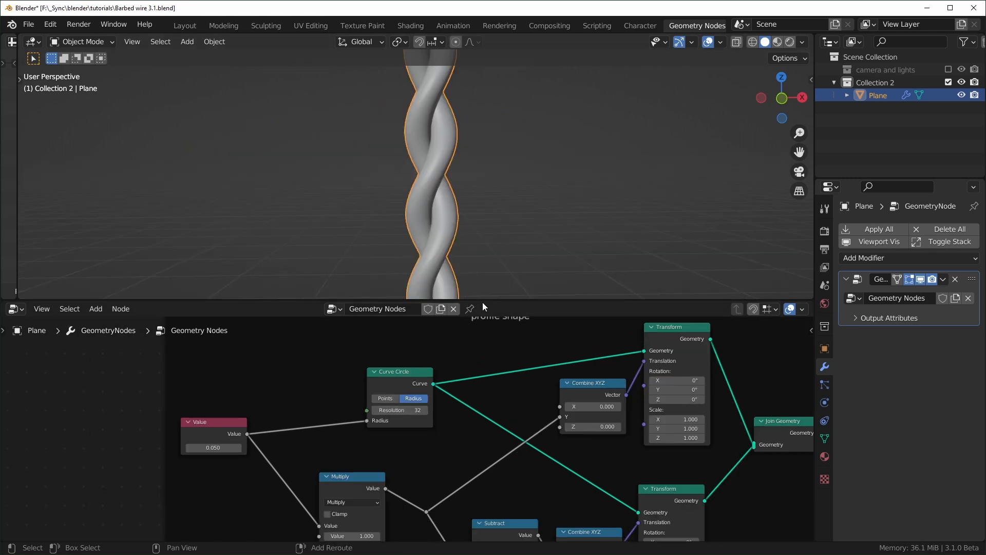
# Step: Set the profile Curve Circle's resolution back to 8
pyautogui.click(406, 410)
pyautogui.write('8')
pyautogui.press('Return')
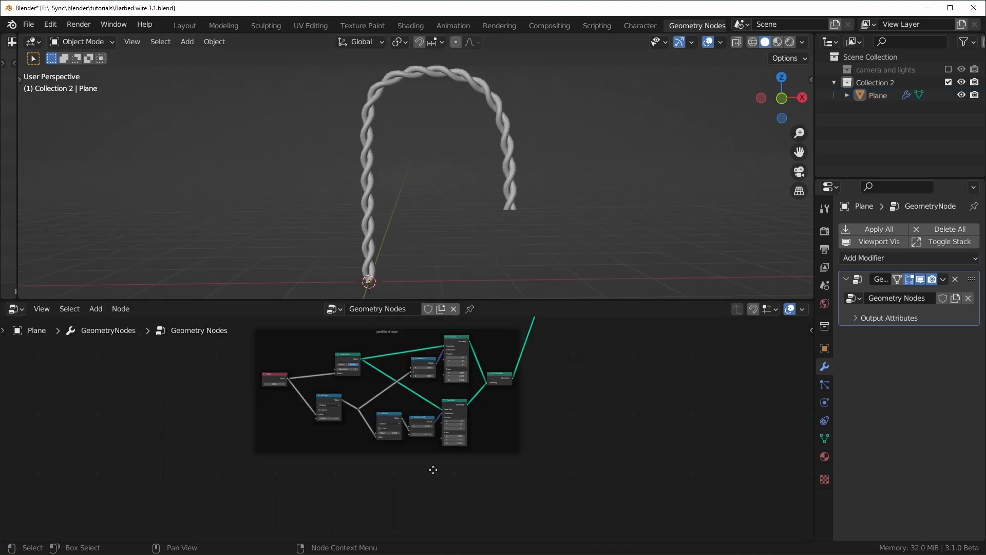
# Step: Add a Curve Spiral node in the empty area below the profile shape frame
pyautogui.moveTo(432, 466); pyautogui.dragTo(436, 428, button='middle')
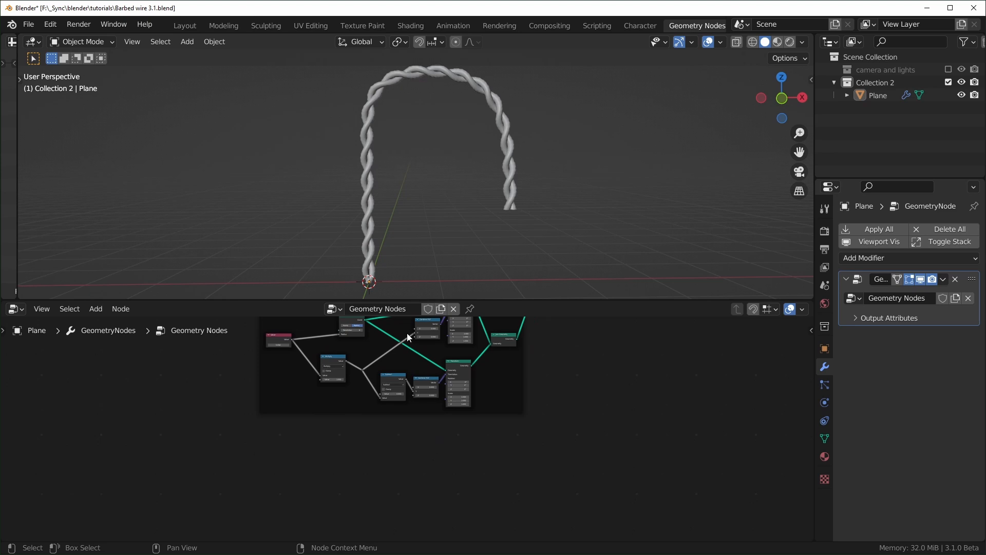
pyautogui.scroll(2, 420, 420)
pyautogui.scroll(1, 422, 431)
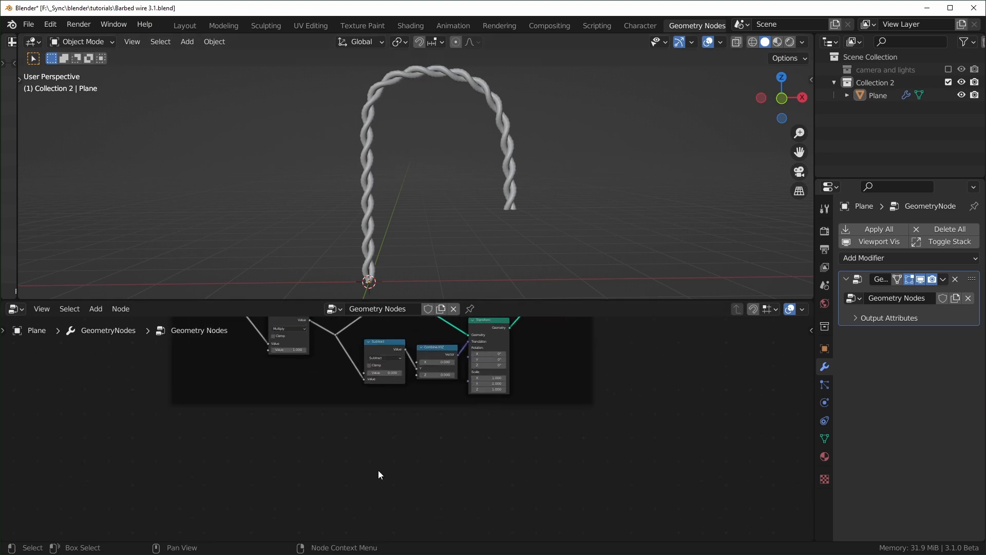
pyautogui.hotkey('shift', 'a')
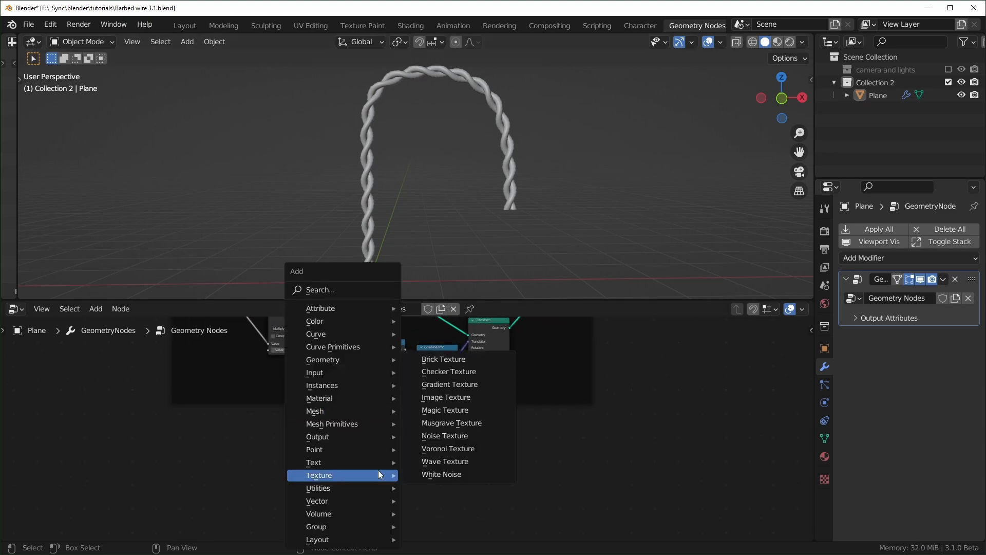
pyautogui.write('sspir')
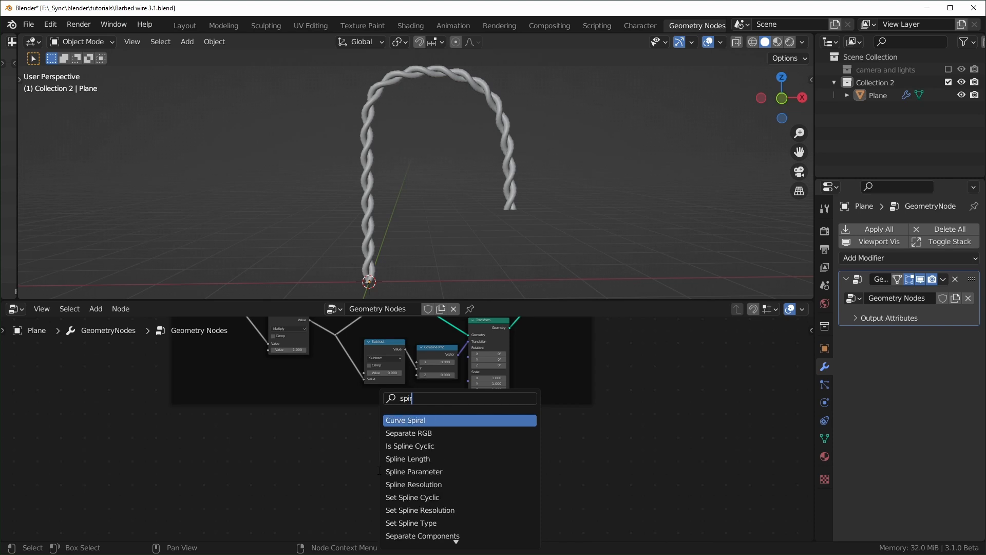
pyautogui.press('Return')
pyautogui.click(409, 436)
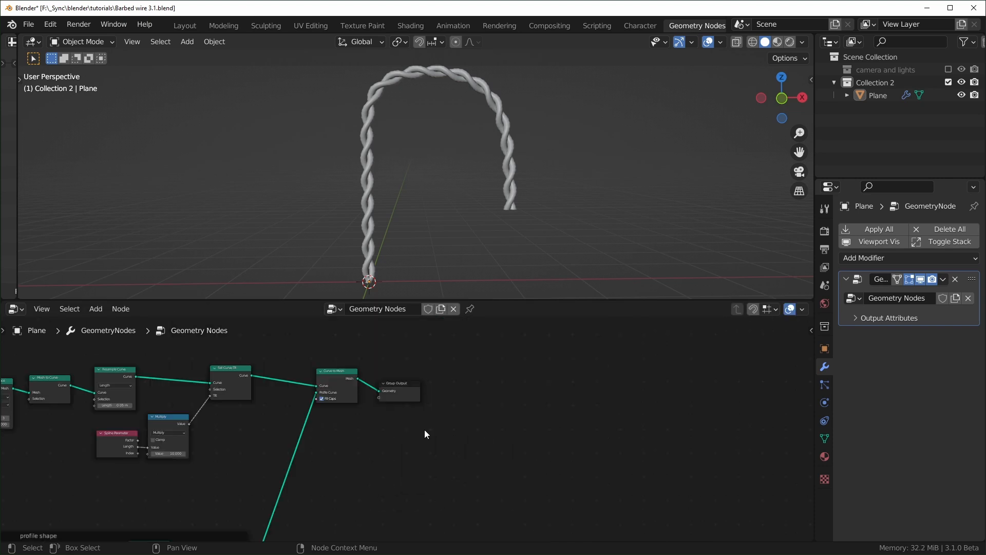
# Step: Move Group Output farther from Curve to Mesh and insert a Join Geometry node on the link between them
pyautogui.scroll(2, 421, 429)
pyautogui.moveTo(407, 411); pyautogui.dragTo(408, 433, button='middle')
pyautogui.moveTo(406, 395); pyautogui.dragTo(580, 384)
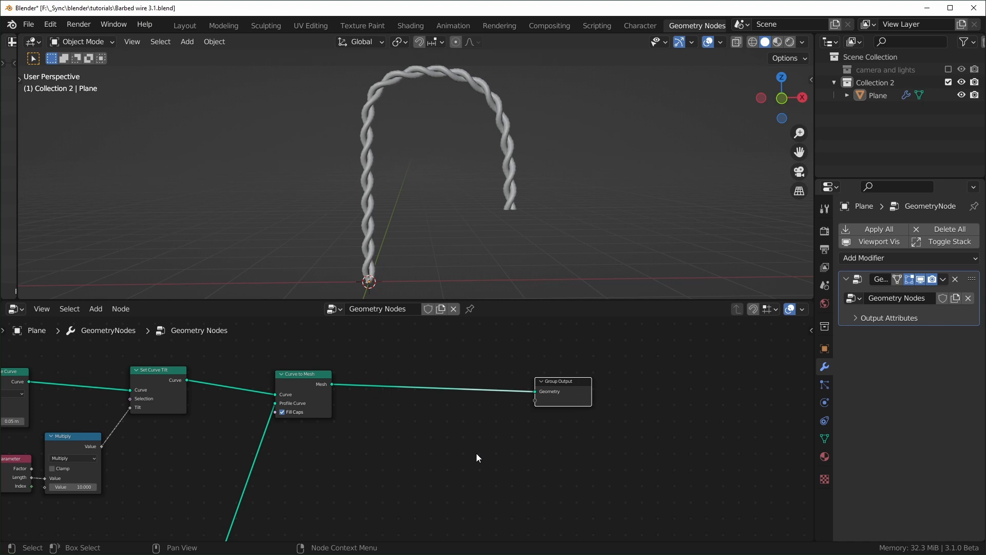
pyautogui.hotkey('shift', 'a')
pyautogui.write('sjoin')
pyautogui.press('Return')
pyautogui.click(436, 338)
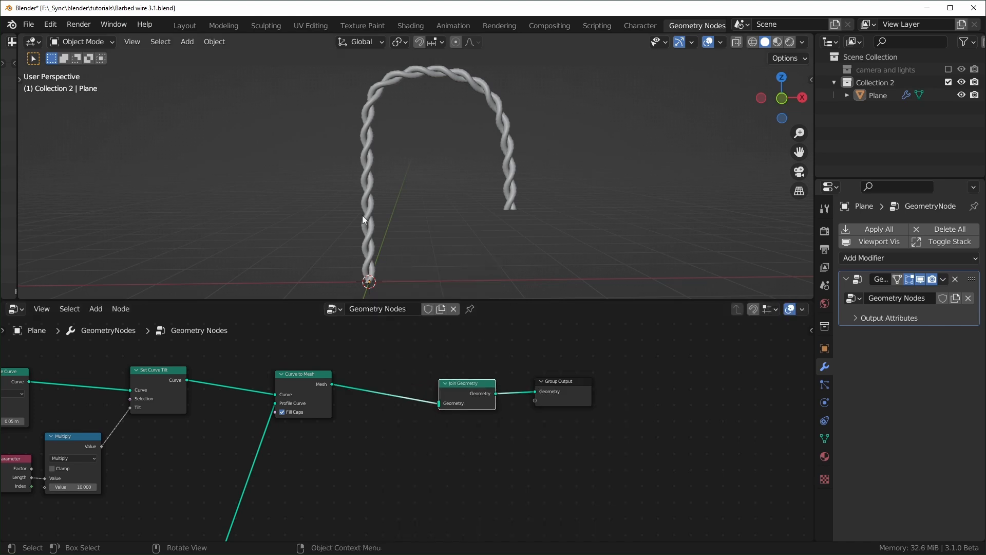
# Step: Connect the Spiral node's curve output to the Join Geometry node before Group Output
pyautogui.scroll(3, 479, 427)
pyautogui.scroll(-14, 477, 433)
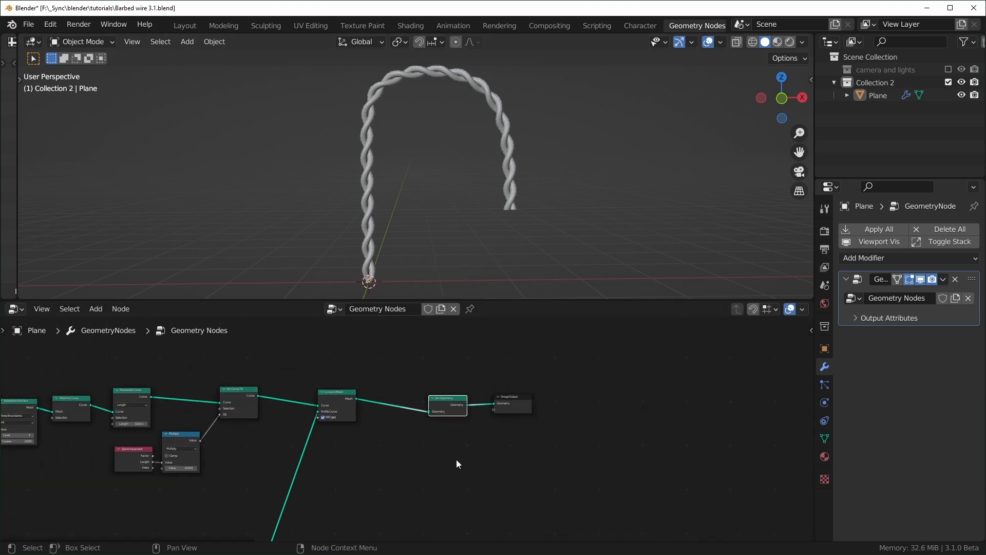
pyautogui.moveTo(318, 534); pyautogui.dragTo(376, 481, button='middle')
pyautogui.scroll(-2, 376, 481)
pyautogui.keyDown('alt'); pyautogui.moveTo(309, 519); pyautogui.dragTo(455, 355, button='right'); pyautogui.keyUp('alt')
pyautogui.press('KP_Decimal')
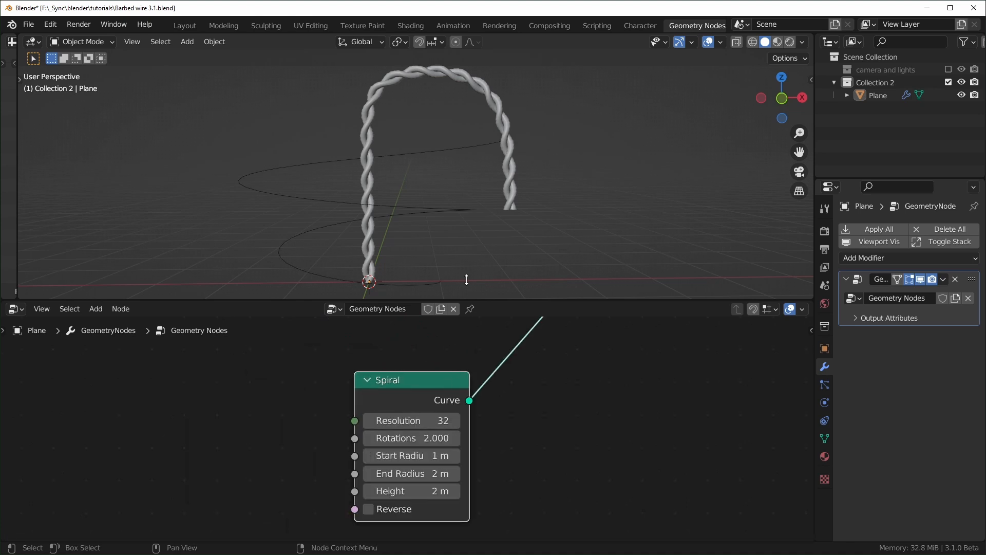
# Step: Set the Spiral node's End Radius to 1 m
pyautogui.moveTo(412, 254); pyautogui.dragTo(455, 164, button='middle')
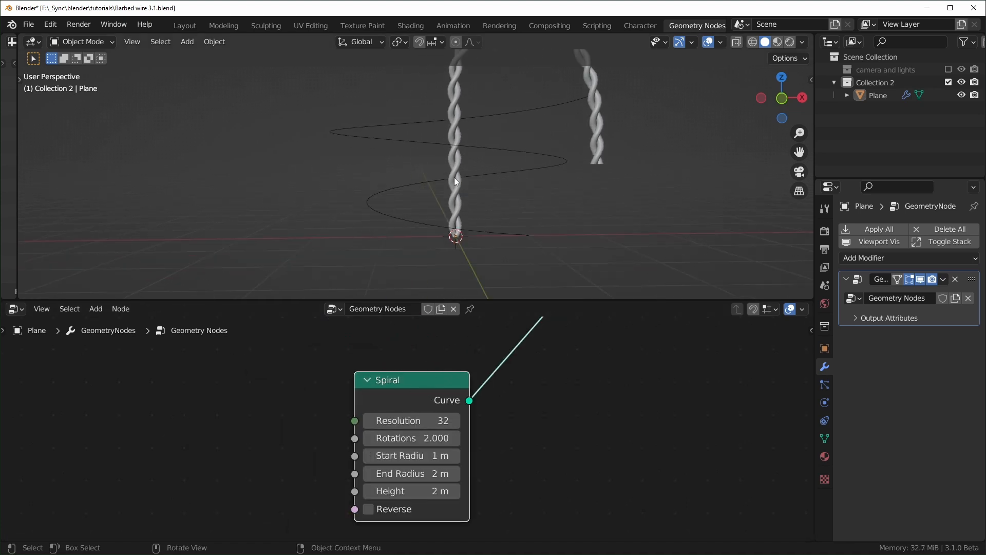
pyautogui.moveTo(480, 220); pyautogui.dragTo(476, 233, button='middle')
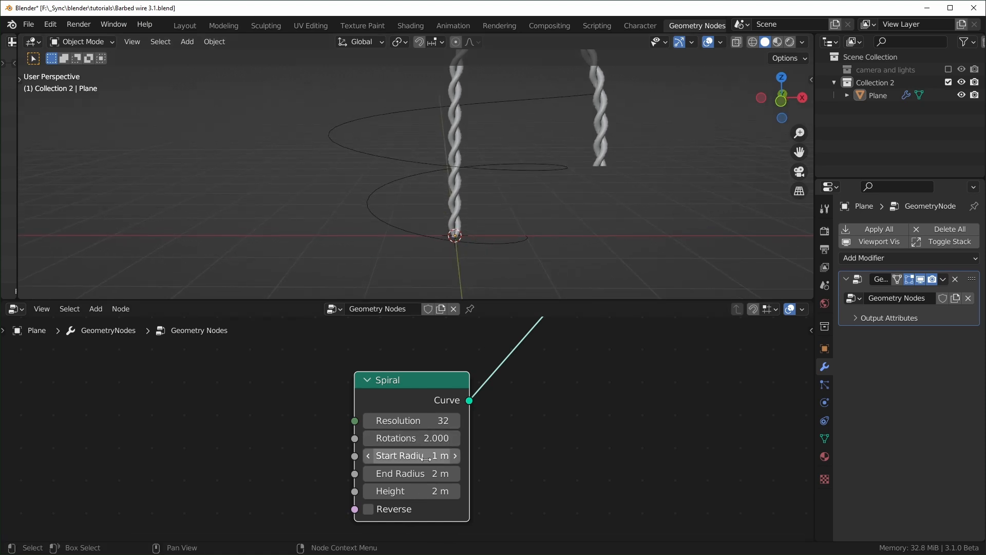
pyautogui.moveTo(469, 462); pyautogui.dragTo(451, 473)
pyautogui.write('1')
pyautogui.press('Return')
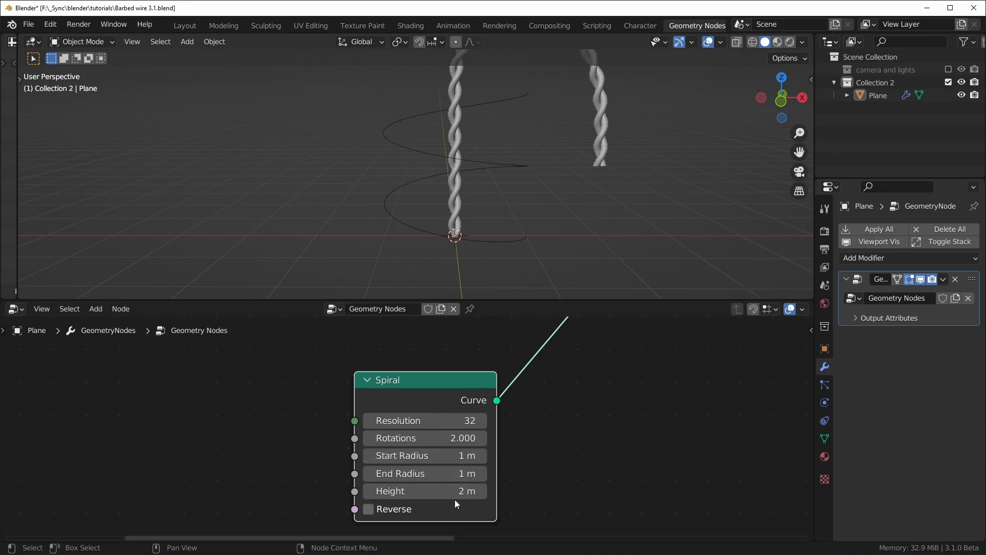
# Step: Try other Rotations and Height values on the Spiral node
pyautogui.moveTo(465, 438); pyautogui.dragTo(553, 439)
pyautogui.press('Escape')
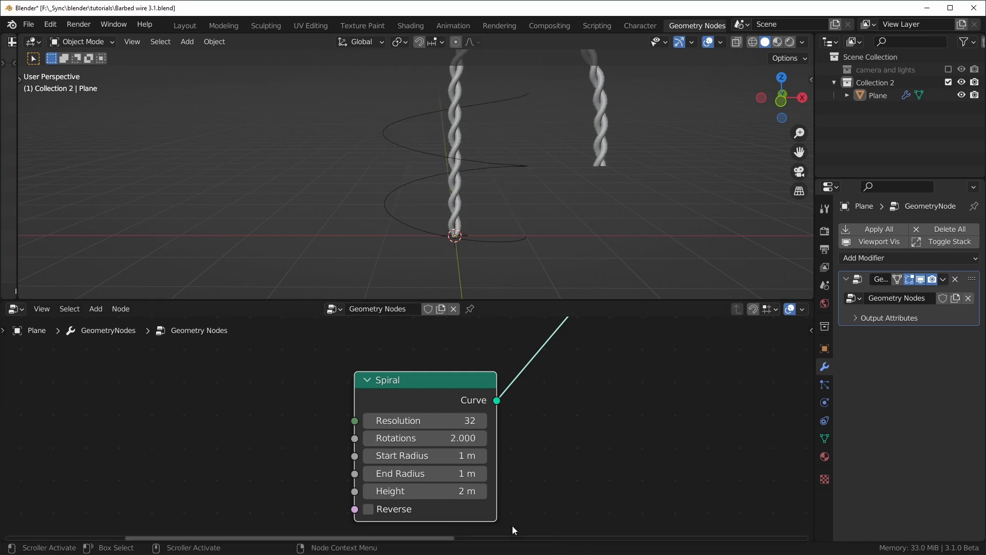
pyautogui.moveTo(465, 491)
pyautogui.mouseDown()
pyautogui.moveTo(500, 491)
pyautogui.moveTo(444, 491)
pyautogui.moveTo(454, 492)
pyautogui.mouseUp()
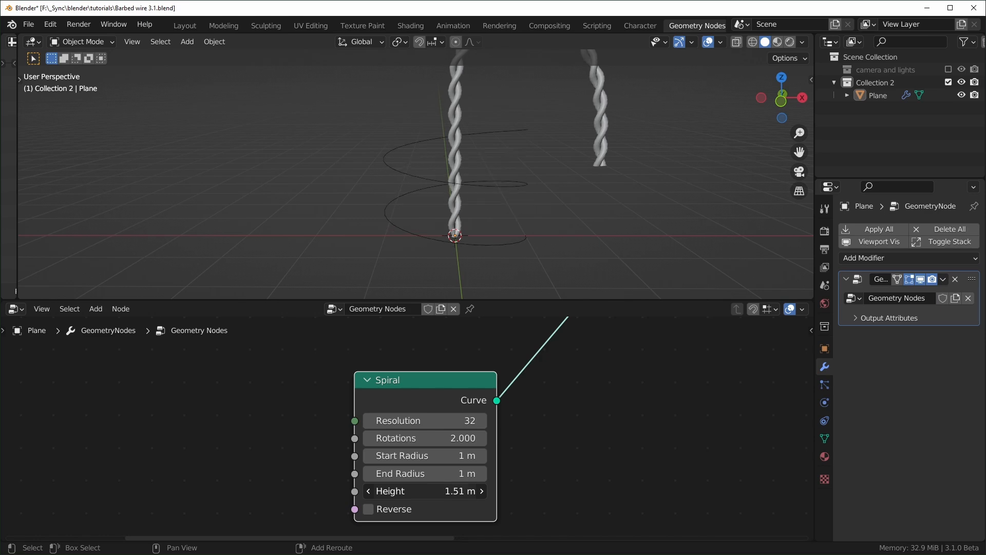
pyautogui.press('Escape')
# Step: Insert a Curve to Mesh node on the link leaving the Spiral node
pyautogui.scroll(-3, 381, 433)
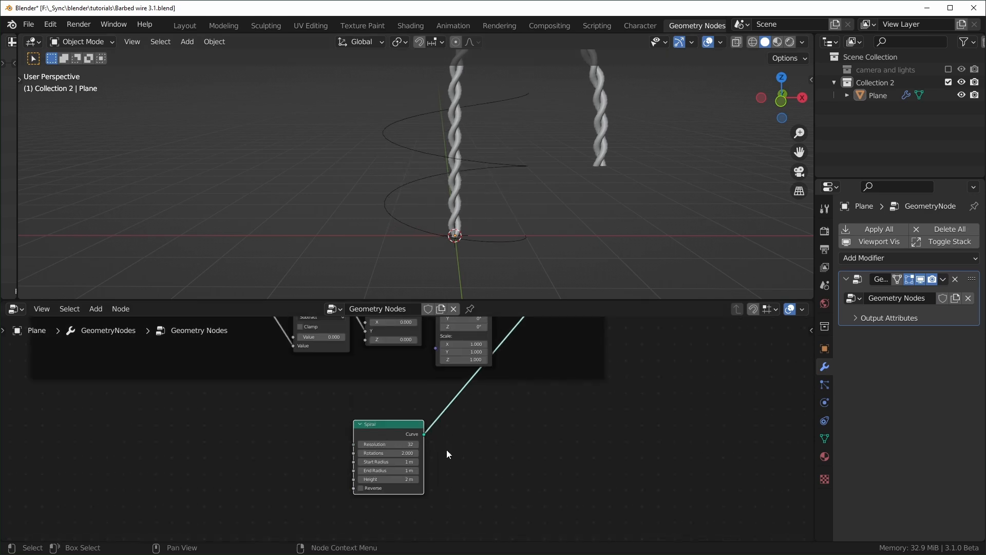
pyautogui.hotkey('shift', 'a')
pyautogui.write('scurv')
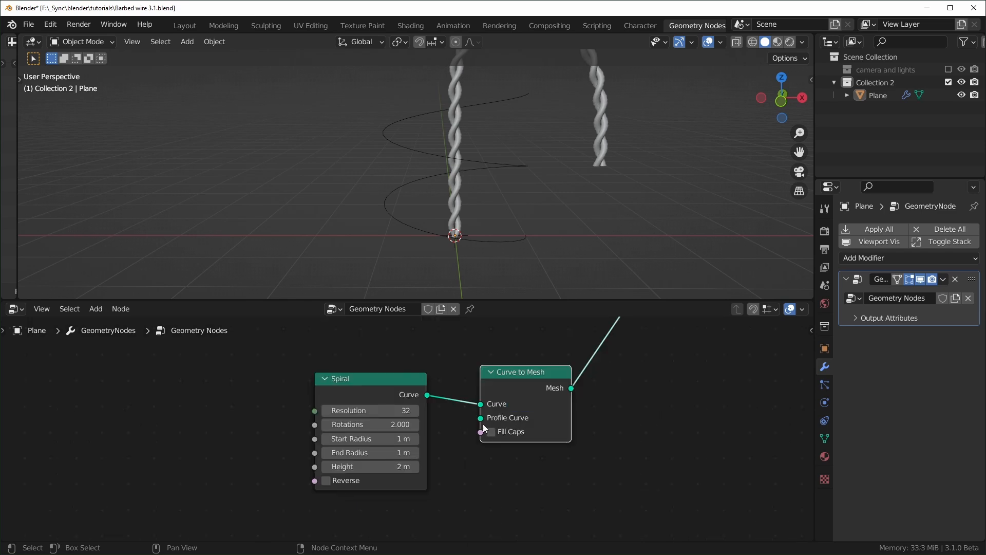
# Step: Connect the profile frame's Curve Circle output to the Profile Curve input of the Spiral's Curve to Mesh node
pyautogui.moveTo(371, 385); pyautogui.dragTo(455, 481, button='middle')
pyautogui.moveTo(331, 422); pyautogui.dragTo(410, 523, button='middle')
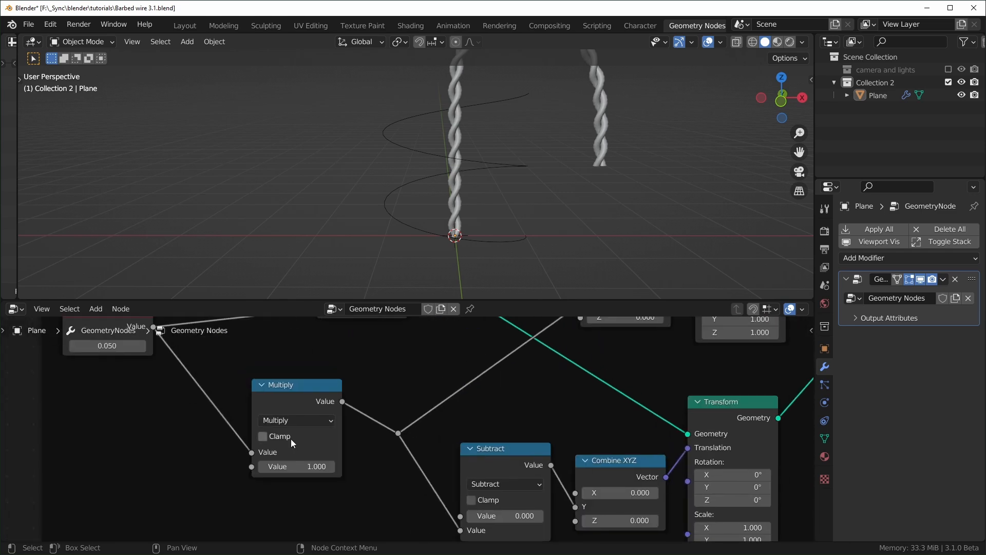
pyautogui.moveTo(290, 438); pyautogui.dragTo(330, 486, button='middle')
pyautogui.scroll(-2, 406, 432)
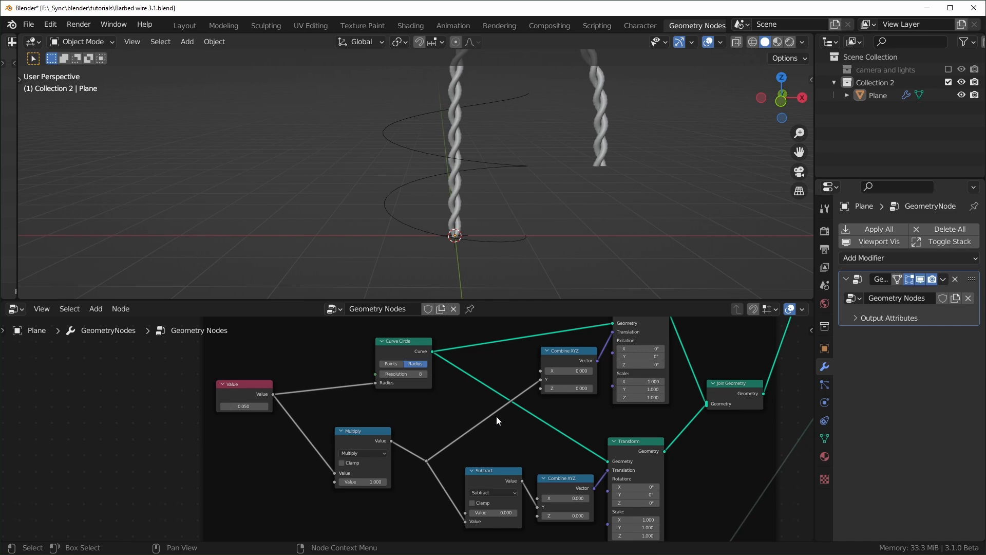
pyautogui.scroll(-3, 456, 448)
pyautogui.moveTo(324, 335); pyautogui.dragTo(448, 507)
pyautogui.scroll(3, 530, 214)
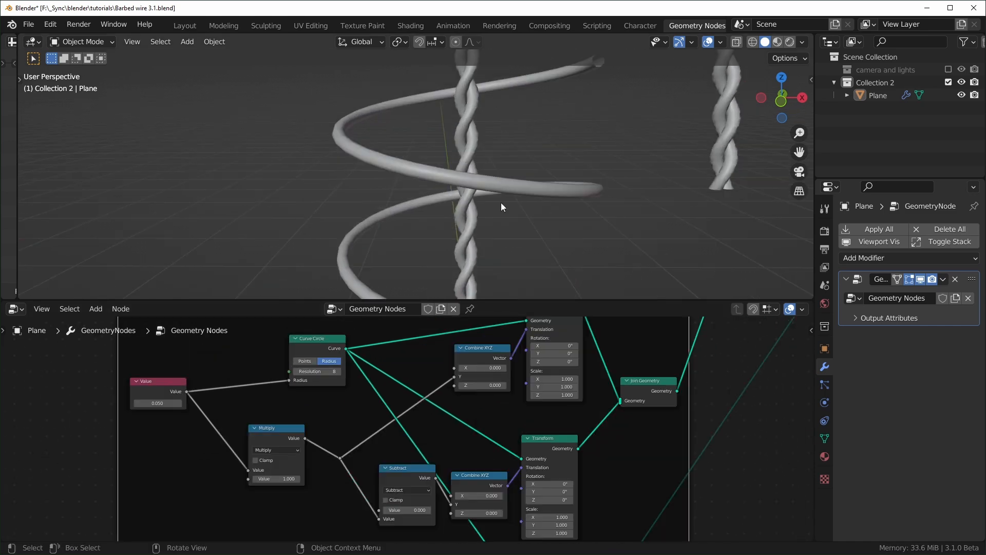
# Step: Reduce the Spiral's Start Radius and End Radius to 0.16 m so it wraps closely around the wire
pyautogui.moveTo(160, 425); pyautogui.dragTo(384, 435, button='middle')
pyautogui.scroll(5, 213, 436)
pyautogui.moveTo(234, 419)
pyautogui.mouseDown()
pyautogui.moveTo(267, 419)
pyautogui.moveTo(234, 419)
pyautogui.mouseUp()
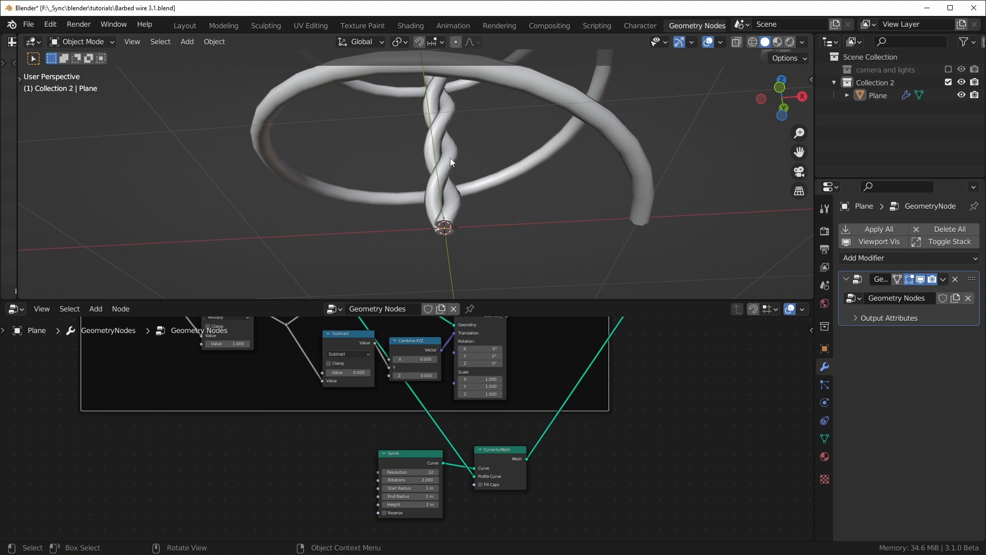
pyautogui.scroll(4, 423, 468)
pyautogui.moveTo(419, 463); pyautogui.dragTo(452, 473, button='middle')
pyautogui.scroll(7, 419, 440)
pyautogui.moveTo(458, 414)
pyautogui.mouseDown()
pyautogui.moveTo(458, 433)
pyautogui.moveTo(468, 433)
pyautogui.moveTo(409, 433)
pyautogui.moveTo(453, 409)
pyautogui.mouseUp()
# Step: Connect the profile frame's Value node through a reroute to both the Start Radius and End Radius of the Spiral
pyautogui.scroll(-5, 208, 430)
pyautogui.moveTo(221, 414); pyautogui.dragTo(344, 487, button='middle')
pyautogui.scroll(-3, 344, 487)
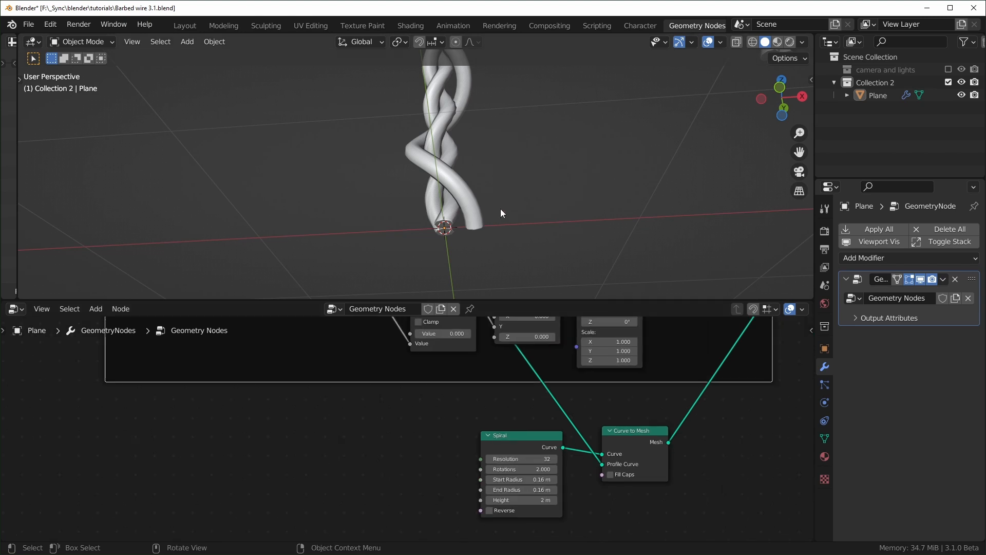
pyautogui.scroll(1, 405, 230)
pyautogui.moveTo(401, 464); pyautogui.dragTo(409, 445, button='middle')
pyautogui.scroll(-4, 408, 445)
pyautogui.moveTo(322, 413); pyautogui.dragTo(357, 474, button='middle')
pyautogui.moveTo(326, 442); pyautogui.dragTo(376, 508, button='middle')
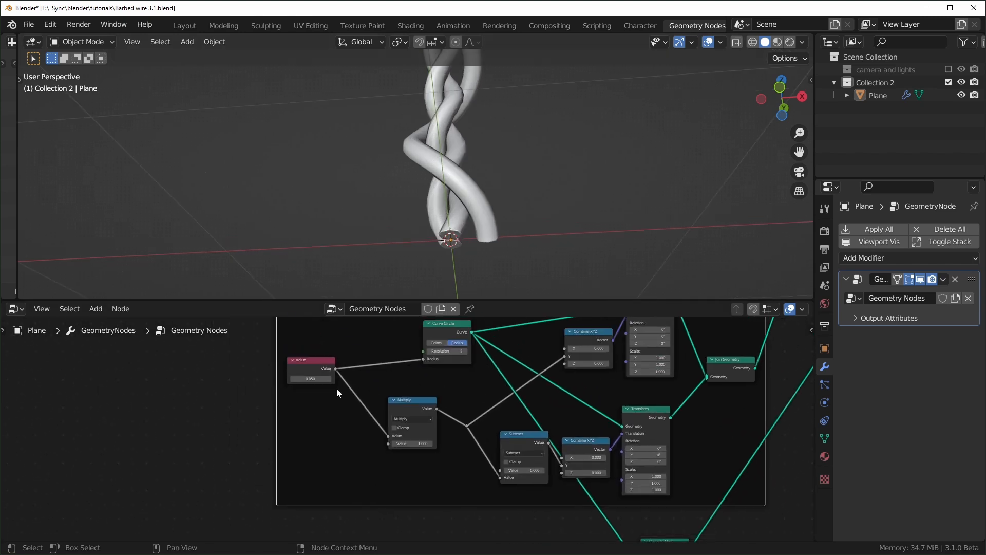
pyautogui.moveTo(426, 458); pyautogui.dragTo(392, 419, button='middle')
pyautogui.moveTo(392, 457); pyautogui.dragTo(369, 471, button='middle')
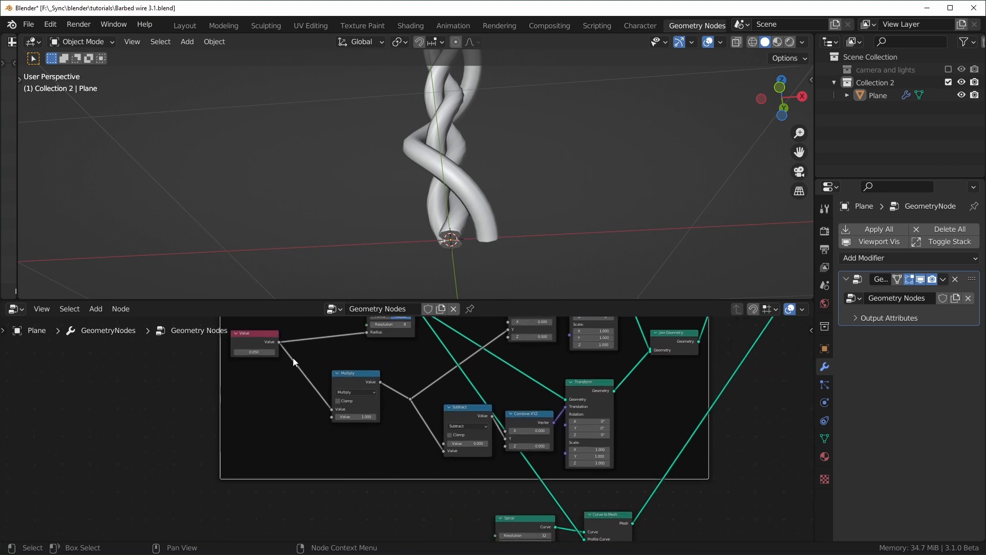
pyautogui.moveTo(278, 341); pyautogui.dragTo(494, 445)
pyautogui.scroll(4, 488, 443)
pyautogui.moveTo(488, 442); pyautogui.dragTo(454, 403, button='middle')
pyautogui.moveTo(492, 172); pyautogui.dragTo(483, 192, button='middle')
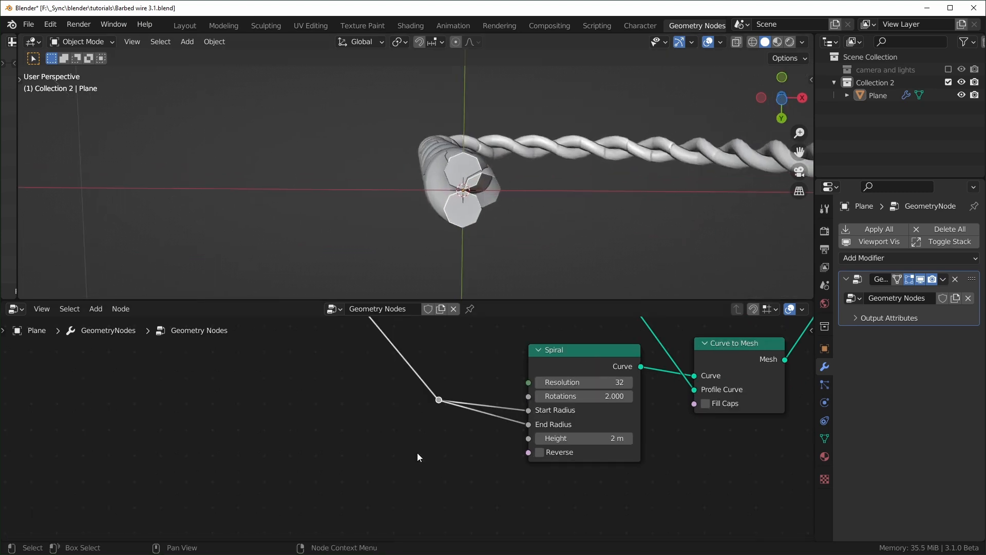
pyautogui.moveTo(437, 400); pyautogui.dragTo(440, 415)
# Step: Insert a Math node before the Spiral's radius reroute, set it to Multiply and its second value to 2
pyautogui.hotkey('shift', 'a')
pyautogui.write('smath')
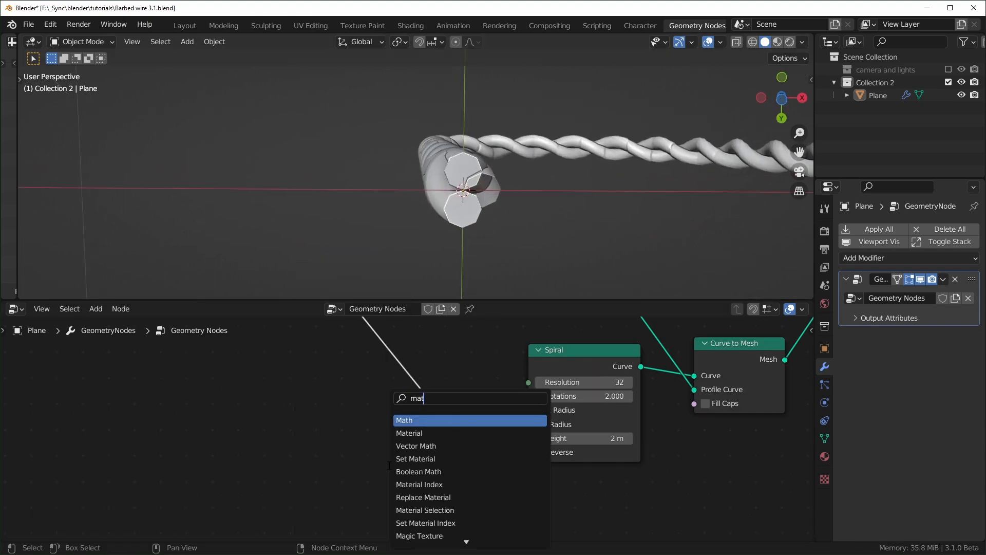
pyautogui.press('Return')
pyautogui.click(349, 372)
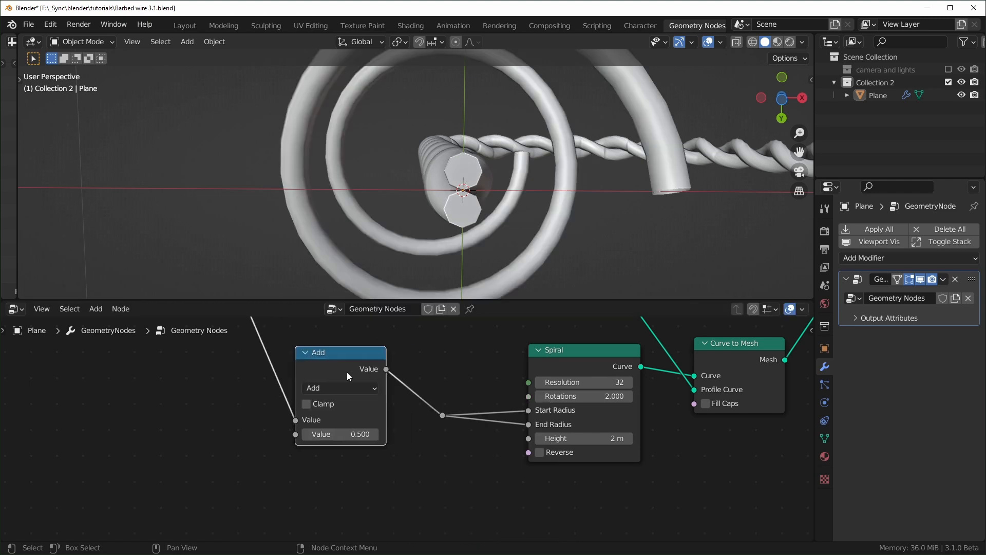
pyautogui.click(335, 412)
pyautogui.press('m')
pyautogui.click(339, 458)
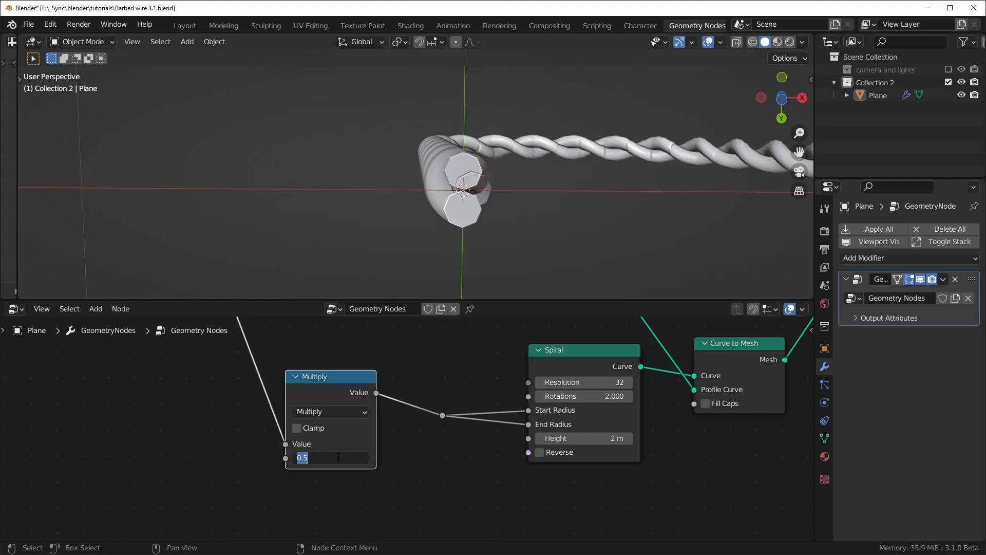
pyautogui.press('Return')
# Step: Mute the Spiral's Curve to Mesh node temporarily to compare the bare spiral curve with the wire, and unmute it
pyautogui.moveTo(525, 206); pyautogui.dragTo(497, 158, button='middle')
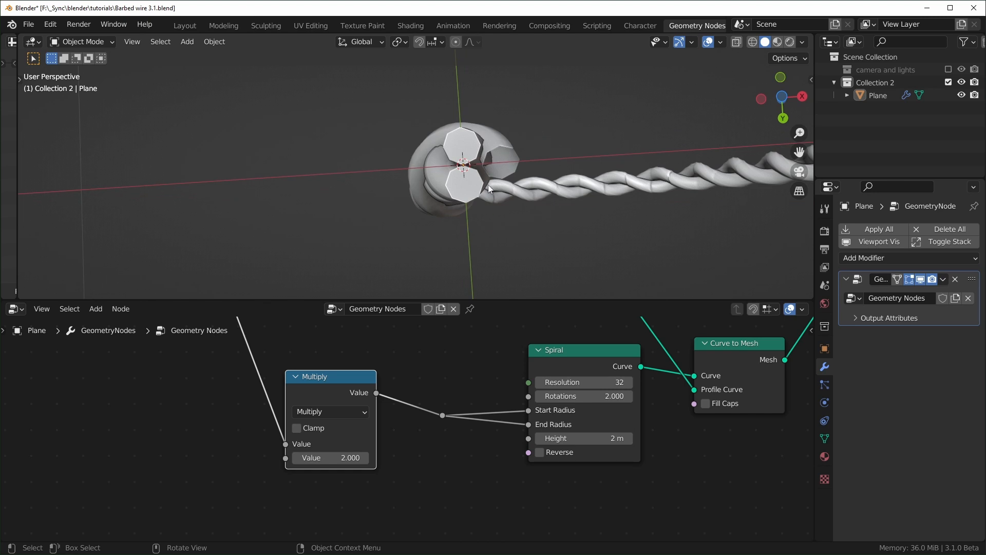
pyautogui.moveTo(513, 387); pyautogui.dragTo(423, 417, button='middle')
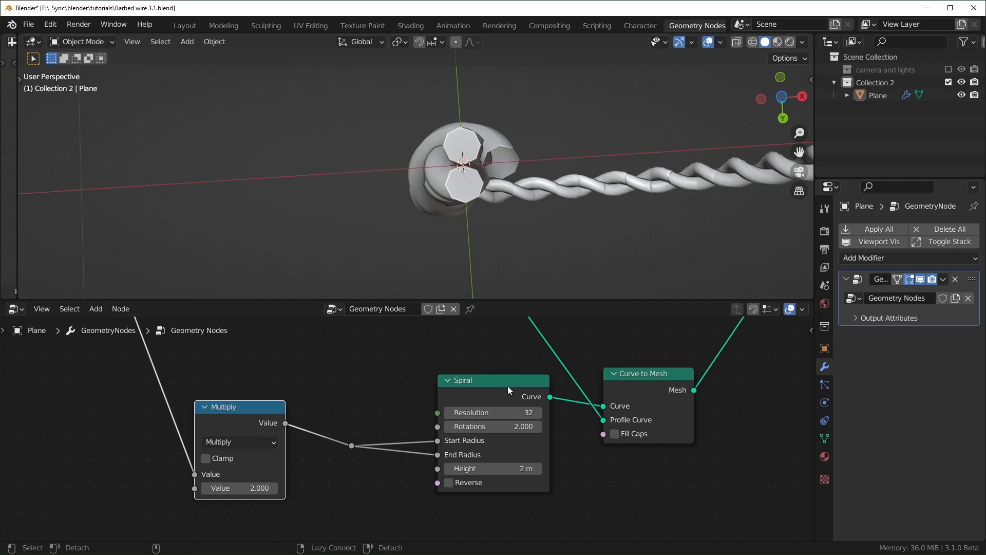
pyautogui.click(624, 379)
pyautogui.press('m')
pyautogui.moveTo(581, 176); pyautogui.dragTo(420, 177, button='middle')
pyautogui.moveTo(469, 215); pyautogui.dragTo(537, 263, button='middle')
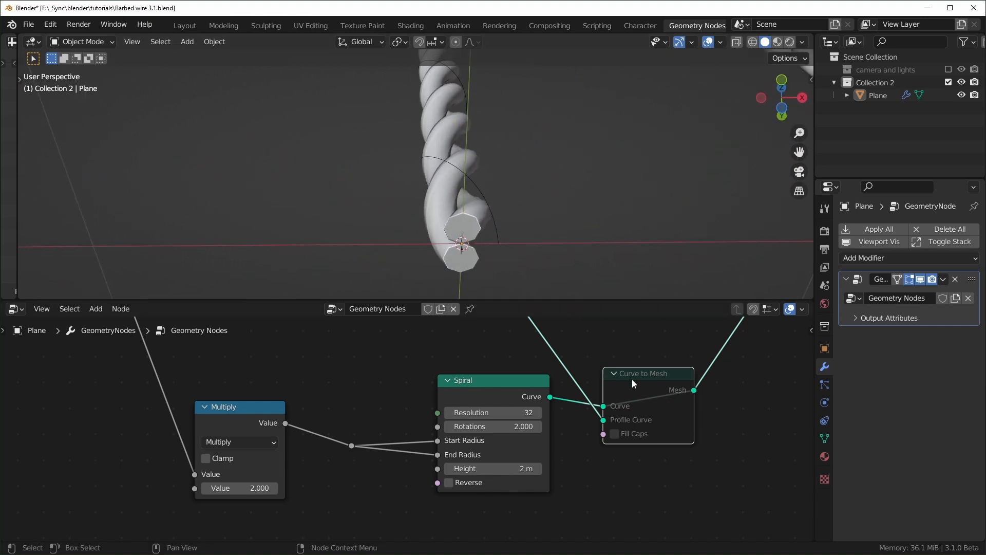
pyautogui.press('m')
pyautogui.moveTo(507, 205); pyautogui.dragTo(501, 200, button='middle')
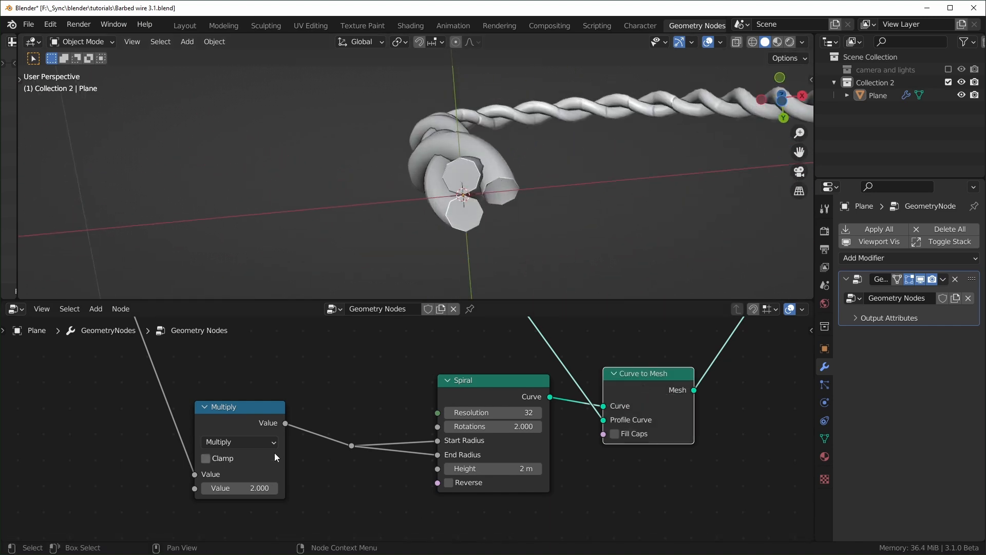
# Step: Duplicate the Multiply node onto the link before the radius reroute and reset the copy to a default Add node
pyautogui.moveTo(261, 434); pyautogui.dragTo(190, 441)
pyautogui.moveTo(189, 442); pyautogui.dragTo(350, 418, button='middle')
pyautogui.scroll(2, 349, 419)
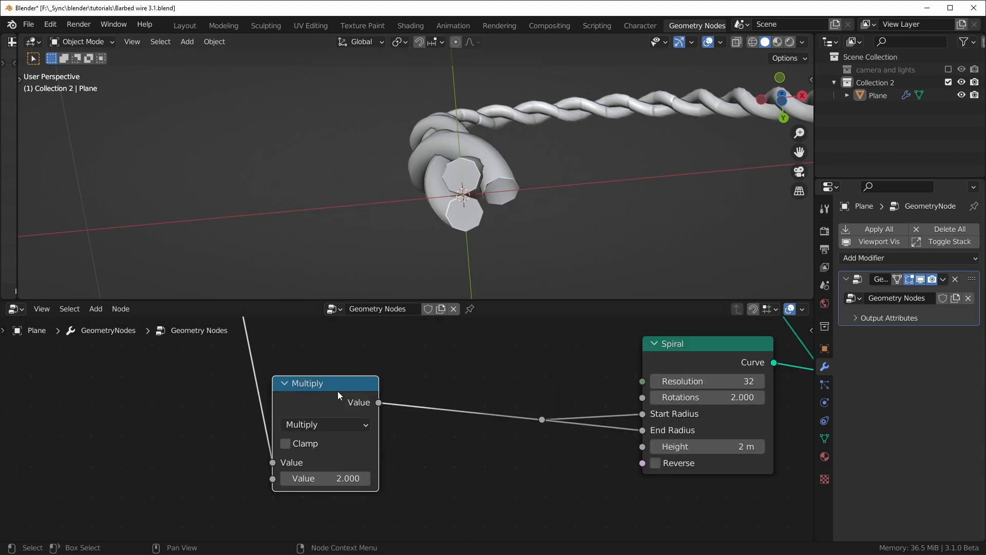
pyautogui.hotkey('shift', 'd')
pyautogui.click(474, 383)
pyautogui.moveTo(474, 383); pyautogui.dragTo(502, 389)
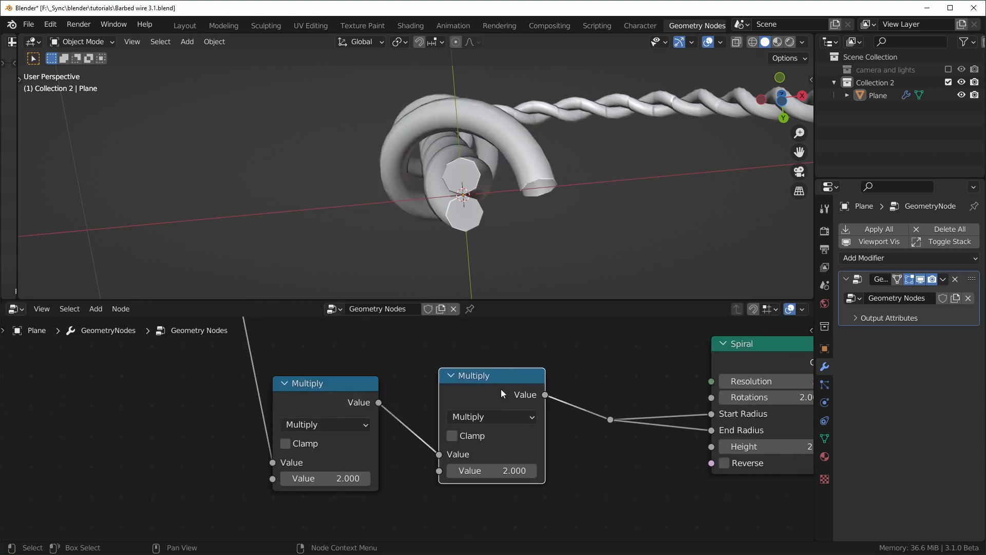
pyautogui.press('BackSpace')
# Step: Connect the profile frame's Multiply output to the remaining Value input of the Add node
pyautogui.scroll(-3, 488, 388)
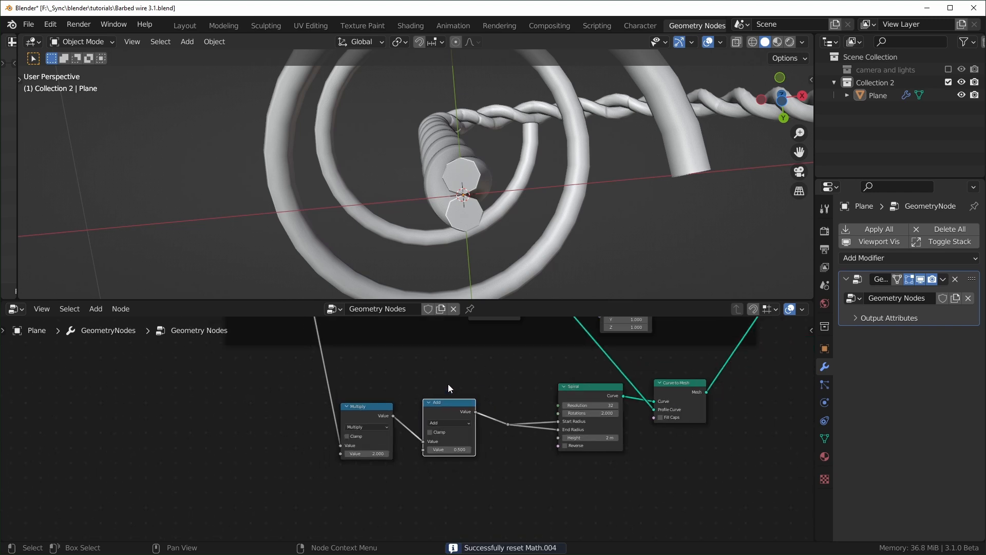
pyautogui.keyDown('shift'); pyautogui.scroll(3, 462, 389); pyautogui.keyUp('shift')
pyautogui.keyDown('shift'); pyautogui.scroll(2, 437, 380); pyautogui.keyUp('shift')
pyautogui.moveTo(412, 331); pyautogui.dragTo(436, 534)
pyautogui.moveTo(483, 217); pyautogui.dragTo(477, 92, button='middle')
pyautogui.keyDown('shift'); pyautogui.scroll(4, 433, 387); pyautogui.keyUp('shift')
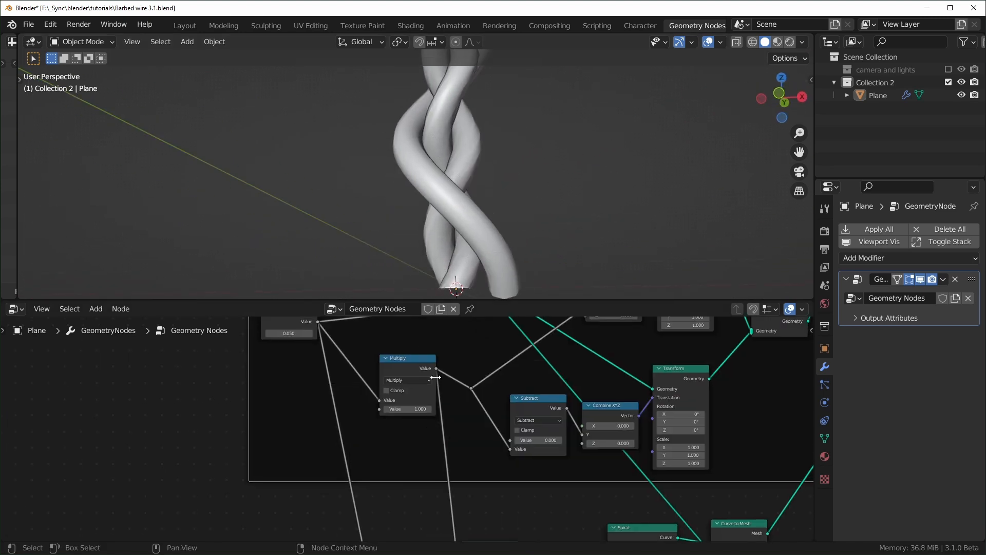
# Step: Try different factors on the profile frame's Multiply node to check that the spiral radius follows the strand spacing
pyautogui.moveTo(418, 409); pyautogui.dragTo(432, 409)
pyautogui.hotkey('ctrl', 'z')
pyautogui.hotkey('ctrl', 'shift', 'z')
pyautogui.hotkey('ctrl', 'z')
pyautogui.scroll(1, 407, 380)
pyautogui.moveTo(407, 380); pyautogui.dragTo(394, 374, button='middle')
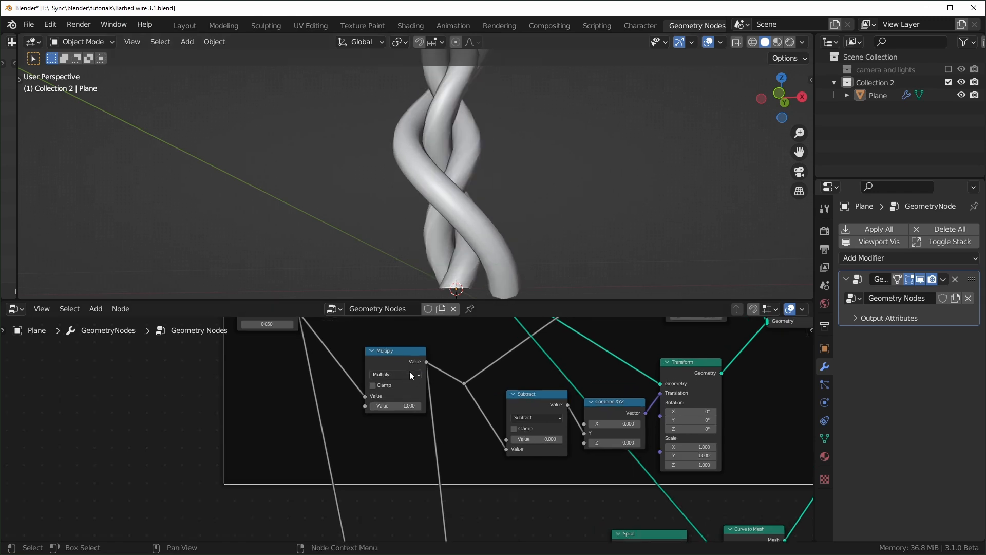
pyautogui.moveTo(412, 406); pyautogui.dragTo(426, 405)
pyautogui.rightClick(413, 406)
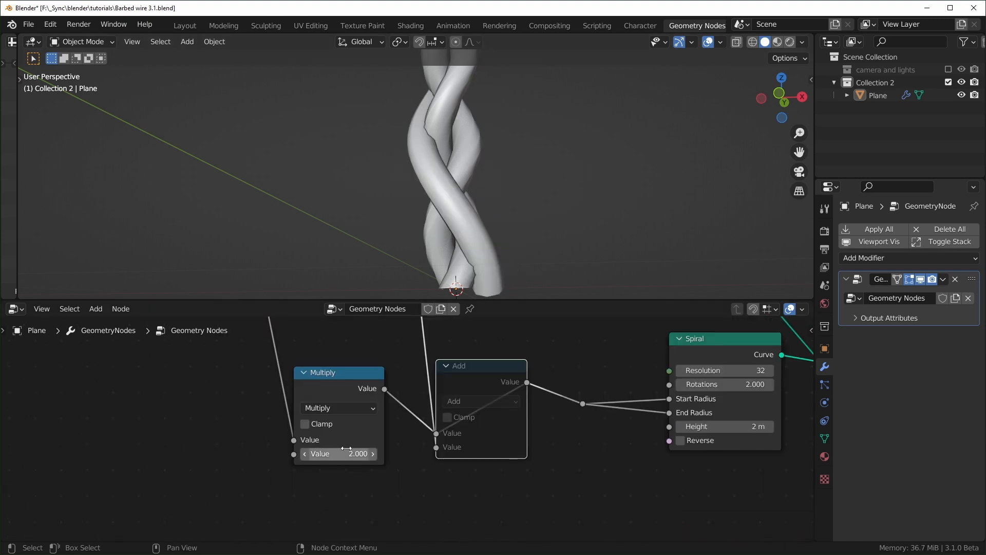
# Step: Set the second value of the Multiply node feeding the Add node to 3
pyautogui.press('Return')
pyautogui.moveTo(452, 254)
pyautogui.mouseDown(button='middle')
pyautogui.moveTo(522, 253)
pyautogui.moveTo(442, 241)
pyautogui.mouseUp(button='middle')
pyautogui.moveTo(397, 441); pyautogui.dragTo(409, 489, button='middle')
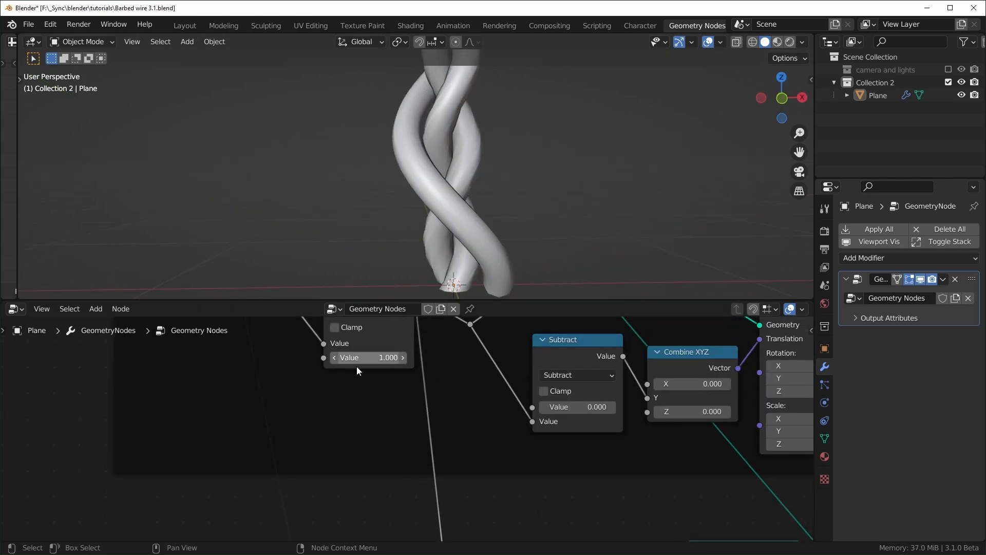
pyautogui.scroll(-2, 379, 389)
pyautogui.moveTo(377, 372); pyautogui.dragTo(340, 372)
# Step: Reduce the Spiral's Height to 0.48 m
pyautogui.moveTo(391, 336); pyautogui.dragTo(386, 403, button='middle')
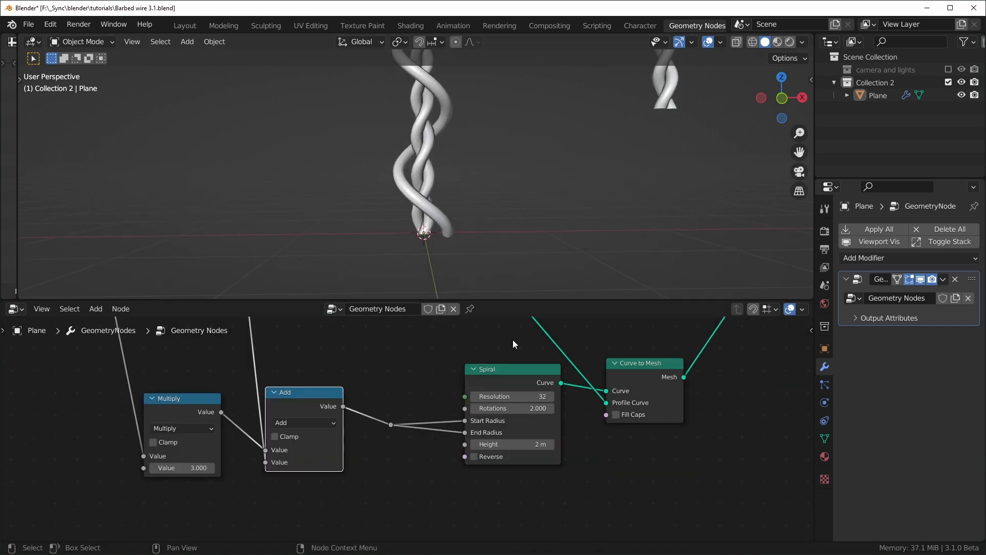
pyautogui.moveTo(513, 443); pyautogui.dragTo(435, 444)
pyautogui.moveTo(514, 408)
pyautogui.mouseDown()
pyautogui.moveTo(589, 408)
pyautogui.moveTo(510, 409)
pyautogui.mouseUp()
# Step: Add a Value node ahead of the Multiply node and connect it to the Spiral's Rotations input
pyautogui.moveTo(358, 459); pyautogui.dragTo(500, 448, button='middle')
pyautogui.hotkey('shift', 'a')
pyautogui.write('svalue')
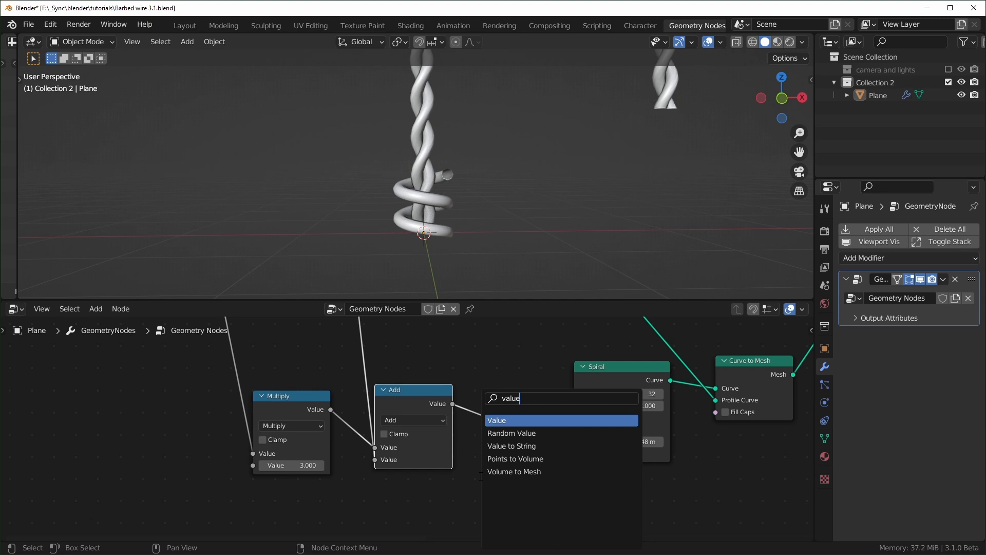
pyautogui.press('Return')
pyautogui.click(84, 422)
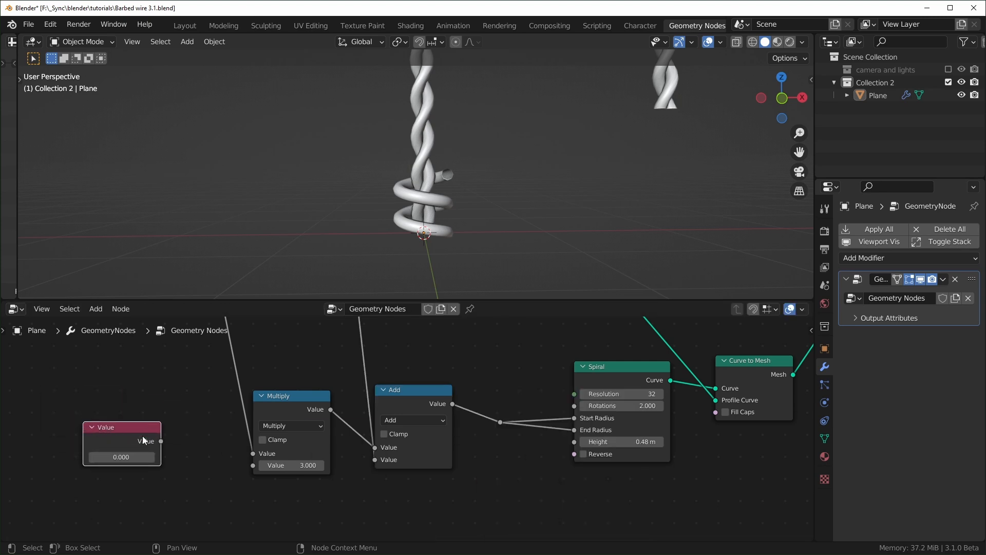
pyautogui.moveTo(158, 442); pyautogui.dragTo(578, 408)
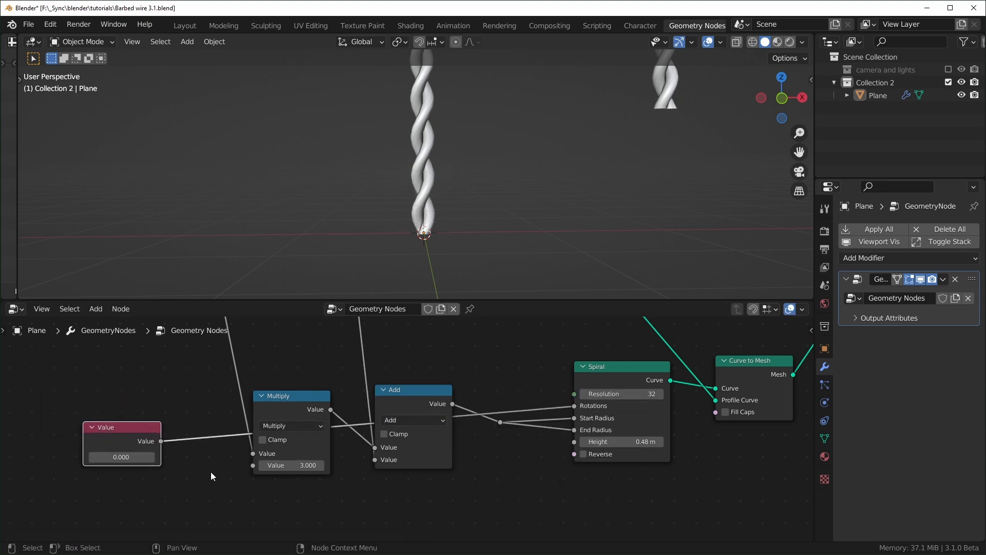
# Step: Set the rotations Value node to 0.81 and connect it to the Spiral's Height through a duplicated Multiply node
pyautogui.moveTo(159, 442); pyautogui.dragTo(574, 442)
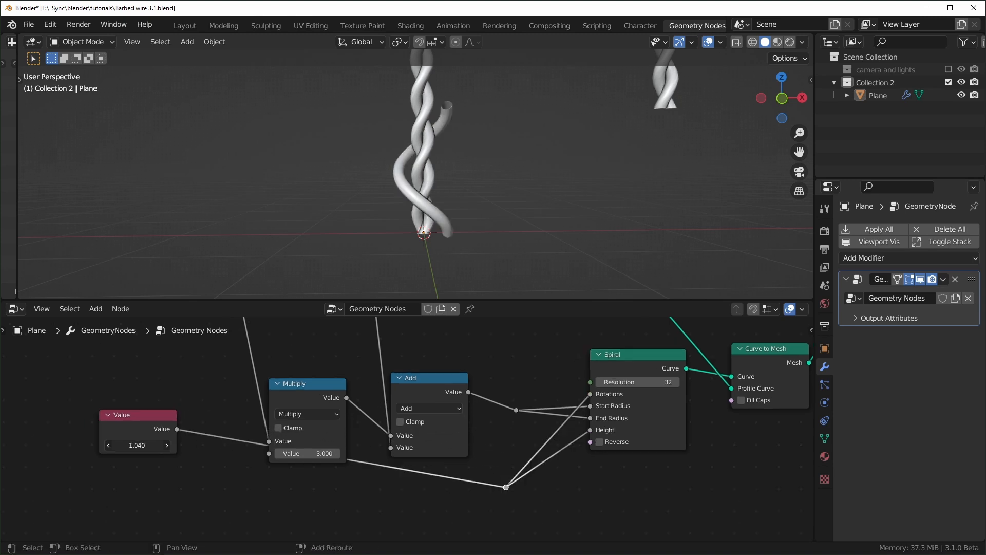
pyautogui.moveTo(136, 445)
pyautogui.mouseDown()
pyautogui.moveTo(167, 445)
pyautogui.moveTo(110, 444)
pyautogui.moveTo(148, 445)
pyautogui.moveTo(131, 445)
pyautogui.mouseUp()
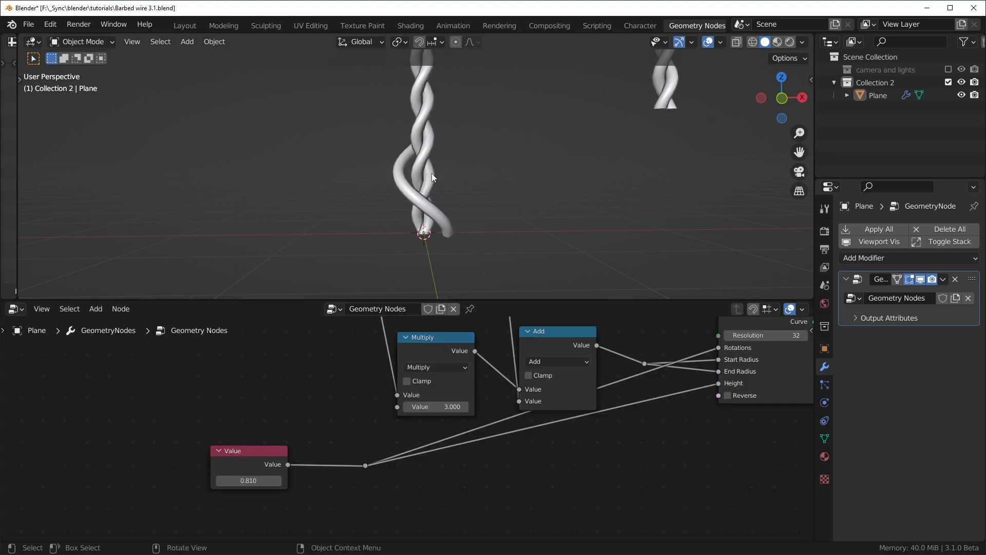
pyautogui.click(439, 341)
pyautogui.hotkey('shift', 'd')
pyautogui.click(525, 432)
pyautogui.moveTo(528, 443); pyautogui.dragTo(500, 471)
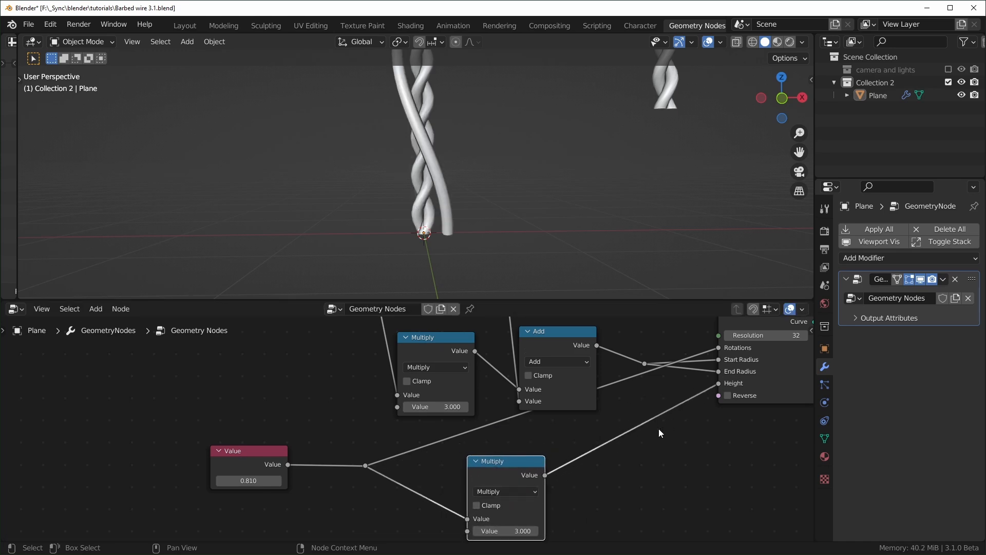
# Step: Connect the Value node in the profile frame to the second input of the Multiply node feeding the Spiral's Height
pyautogui.scroll(-5, 549, 475)
pyautogui.moveTo(426, 423); pyautogui.dragTo(489, 500, button='middle')
pyautogui.moveTo(426, 445); pyautogui.dragTo(443, 487, button='middle')
pyautogui.moveTo(418, 417); pyautogui.dragTo(437, 481, button='middle')
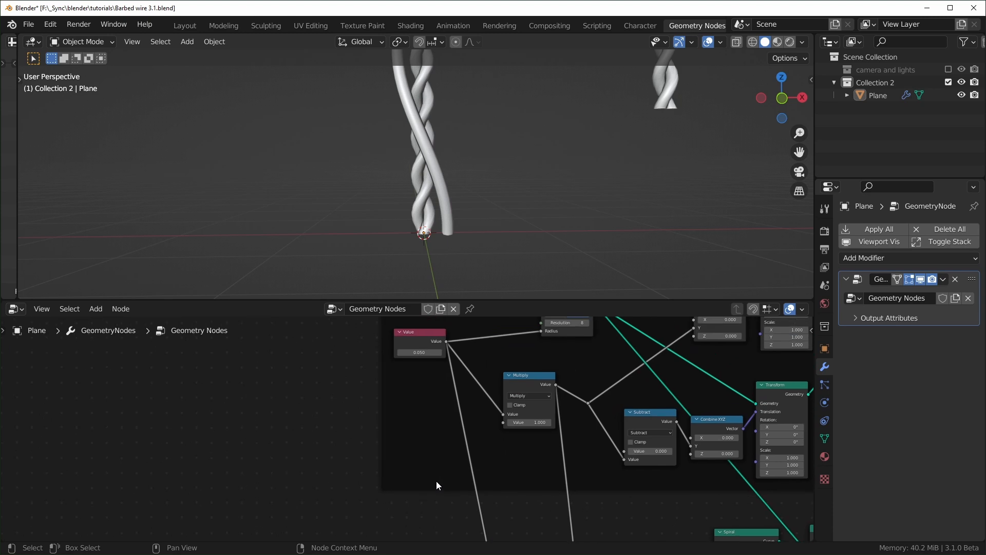
pyautogui.moveTo(446, 340); pyautogui.dragTo(550, 541)
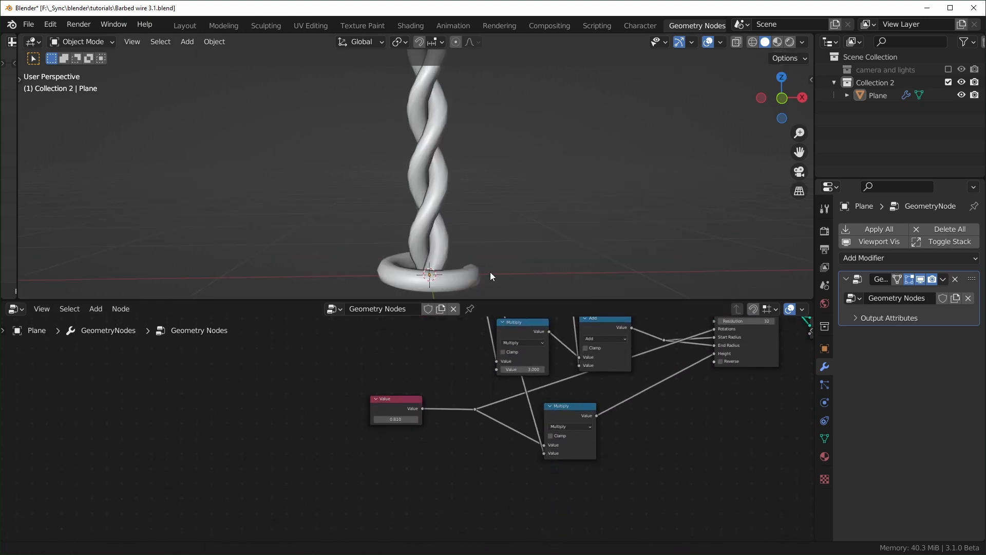
# Step: Raise the Value node driving the Spiral's Rotations to 3.16
pyautogui.keyDown('shift'); pyautogui.moveTo(490, 272); pyautogui.dragTo(429, 259, button='middle'); pyautogui.keyUp('shift')
pyautogui.keyDown('shift'); pyautogui.moveTo(382, 417); pyautogui.dragTo(424, 417); pyautogui.keyUp('shift')
pyautogui.scroll(3, 546, 412)
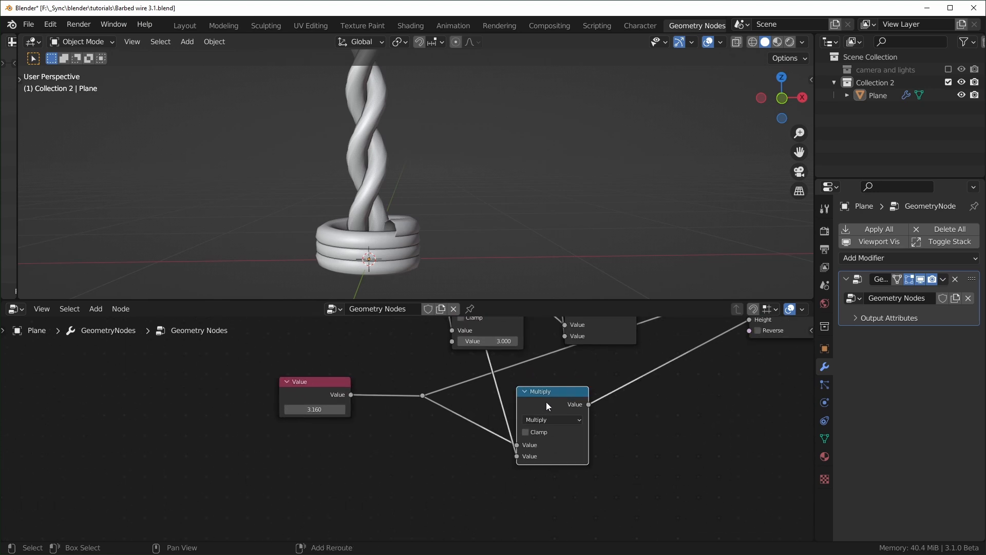
# Step: Insert a second Multiply node before the Spiral's Height input and set its factor to 2
pyautogui.hotkey('shift', 'd')
pyautogui.click(635, 402)
pyautogui.write('2')
pyautogui.press('Return')
pyautogui.moveTo(529, 277); pyautogui.dragTo(479, 257, button='middle')
pyautogui.keyDown('ctrl'); pyautogui.scroll(1, 315, 409); pyautogui.keyUp('ctrl')
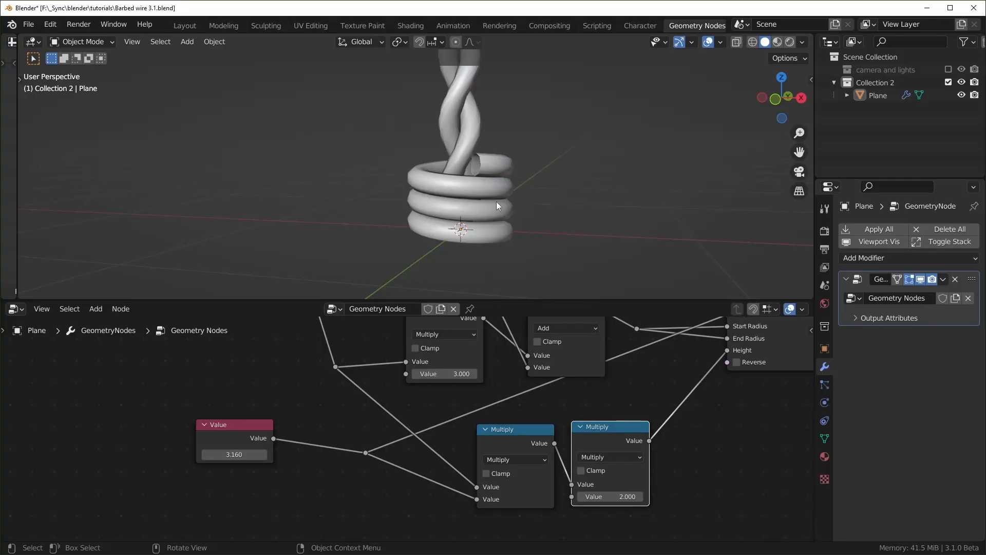
# Step: Change the factor of the last Multiply node before the Spiral's Height to 4
pyautogui.moveTo(511, 378); pyautogui.dragTo(434, 441, button='middle')
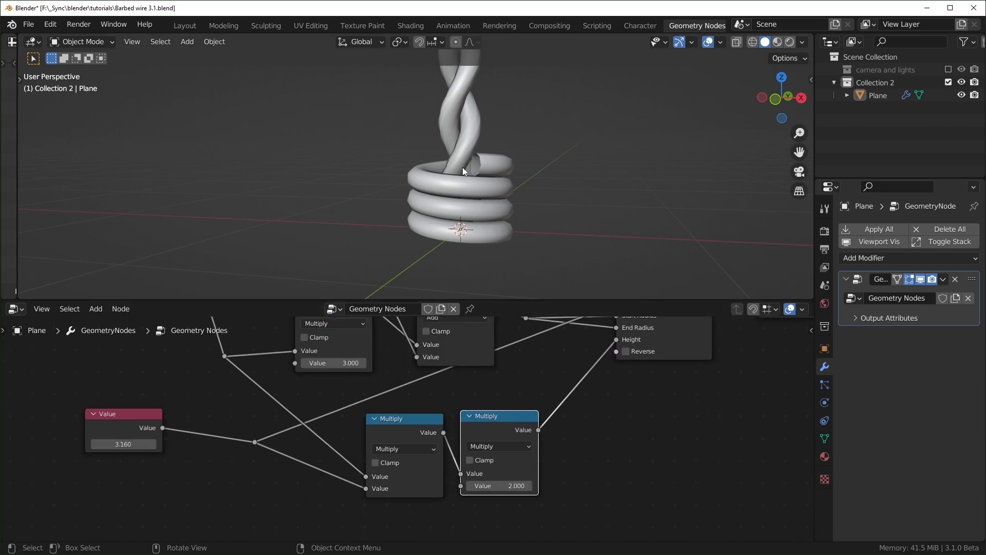
pyautogui.moveTo(532, 491); pyautogui.dragTo(556, 461, button='middle')
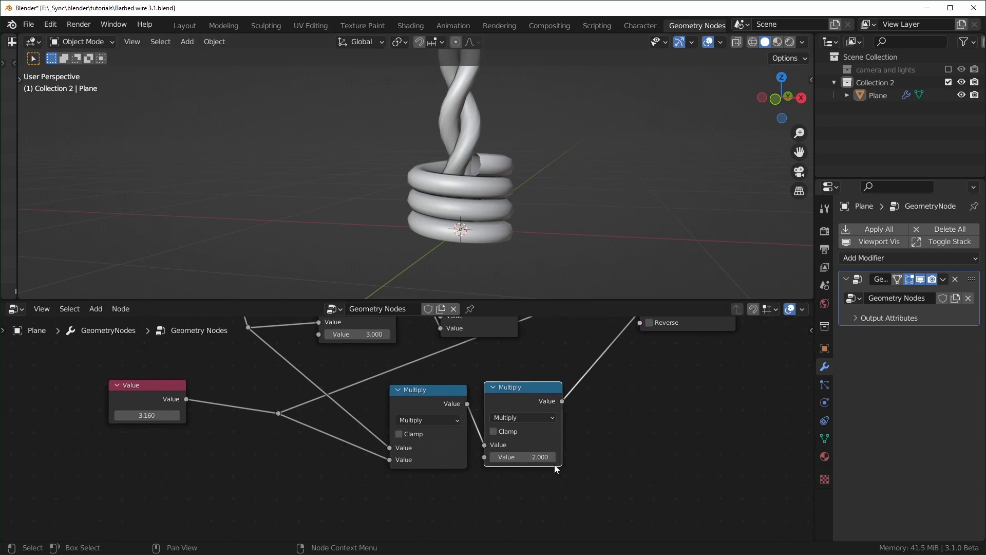
pyautogui.click(533, 456)
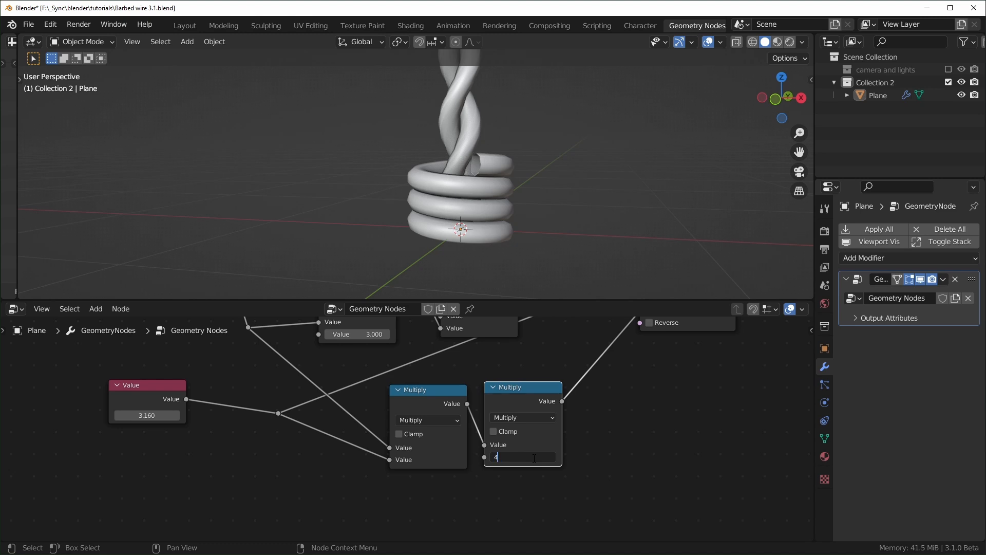
pyautogui.press('Return')
pyautogui.scroll(-3, 452, 198)
pyautogui.moveTo(453, 197)
pyautogui.keyDown('shift'); pyautogui.mouseDown(button='middle')
pyautogui.moveTo(411, 202)
pyautogui.moveTo(436, 202)
pyautogui.mouseUp(button='middle'); pyautogui.keyUp('shift')
# Step: Insert a Join Geometry node between the Spiral and the Curve to Mesh node
pyautogui.moveTo(547, 393); pyautogui.dragTo(461, 450, button='middle')
pyautogui.scroll(-4, 590, 415)
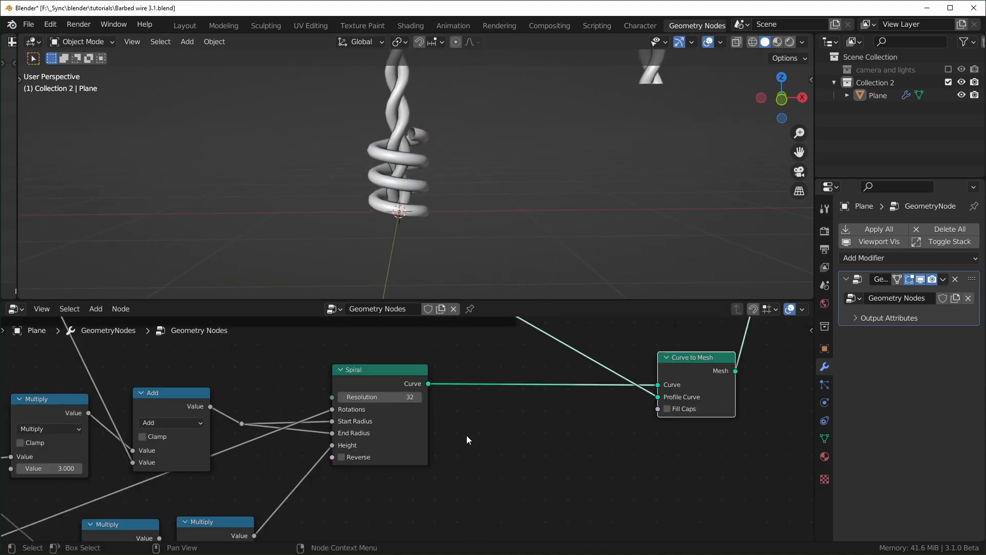
pyautogui.hotkey('shift', 'a')
pyautogui.write('joi')
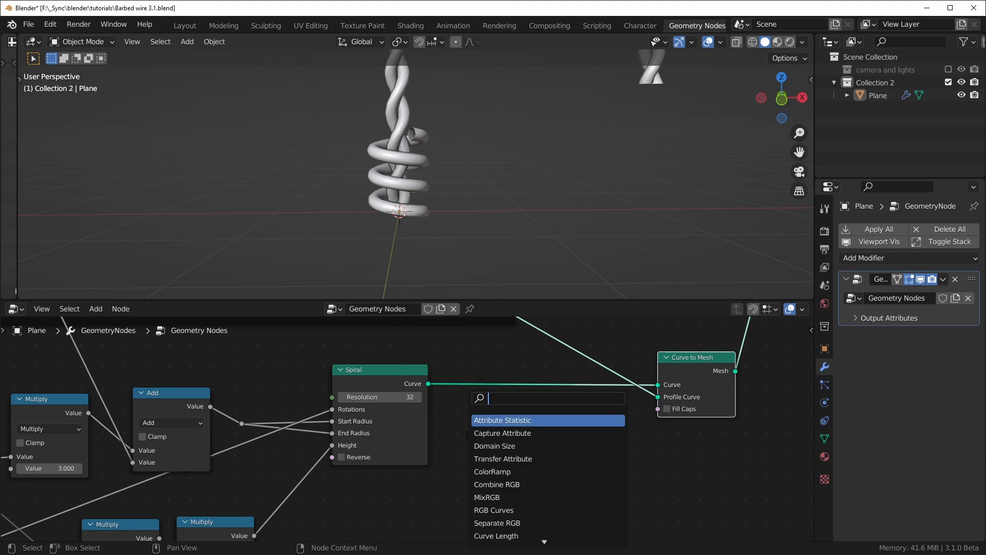
pyautogui.write('n')
pyautogui.press('Down')
pyautogui.press('Return')
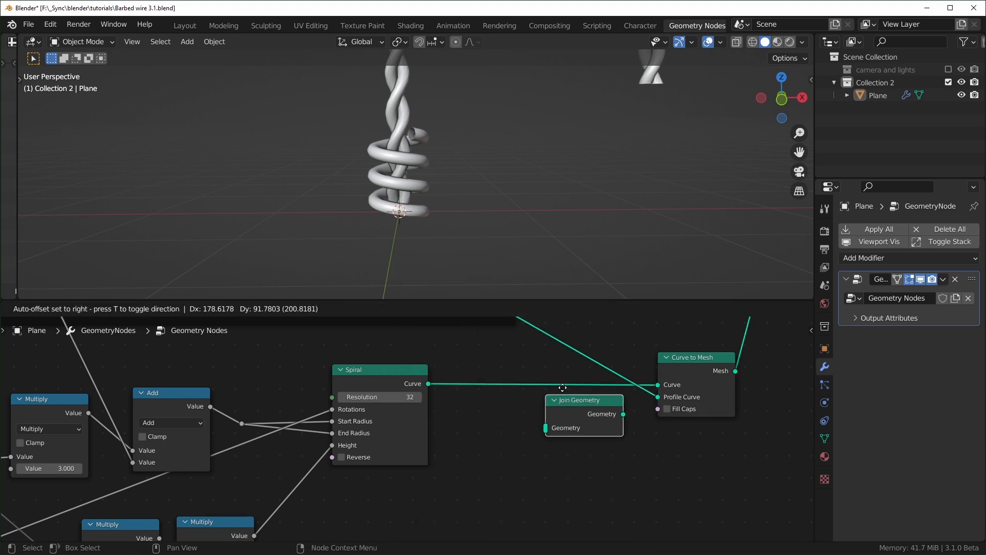
pyautogui.click(564, 406)
# Step: Add a Transform node fed by the Spiral's curve and connect its output to the Join Geometry node
pyautogui.hotkey('shift', 'a')
pyautogui.write('tran')
pyautogui.press('Return')
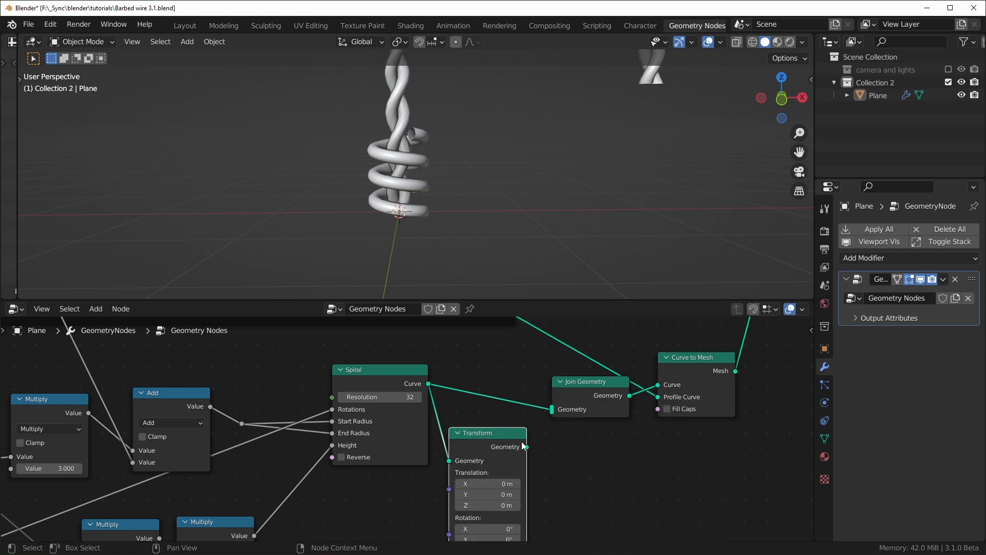
pyautogui.moveTo(527, 446); pyautogui.dragTo(550, 418)
# Step: Set the Transform node's Z rotation to 180° for the second spiral
pyautogui.moveTo(576, 503); pyautogui.dragTo(569, 411, button='middle')
pyautogui.moveTo(480, 459); pyautogui.dragTo(719, 459)
pyautogui.click(473, 460)
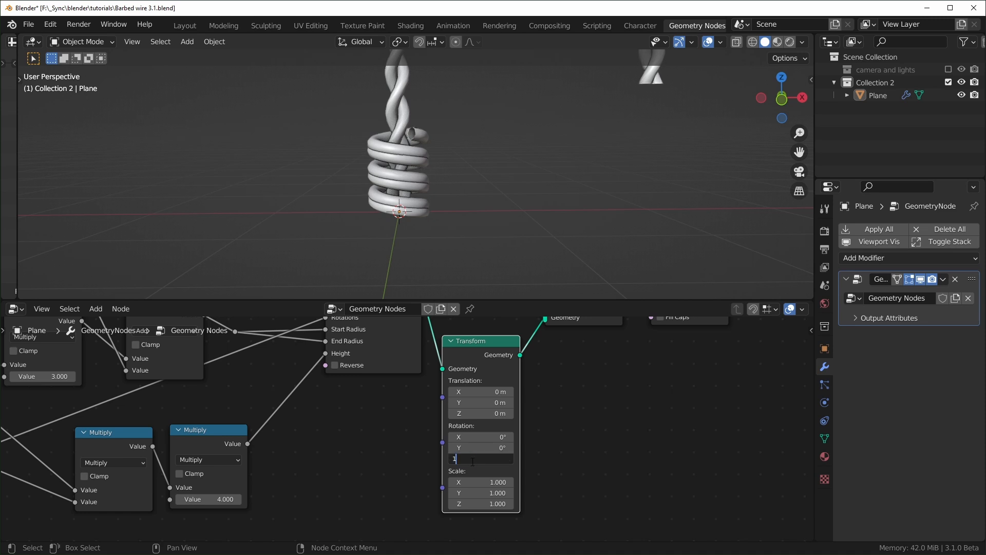
pyautogui.write('180')
pyautogui.press('Return')
pyautogui.moveTo(455, 174); pyautogui.dragTo(439, 152, button='middle')
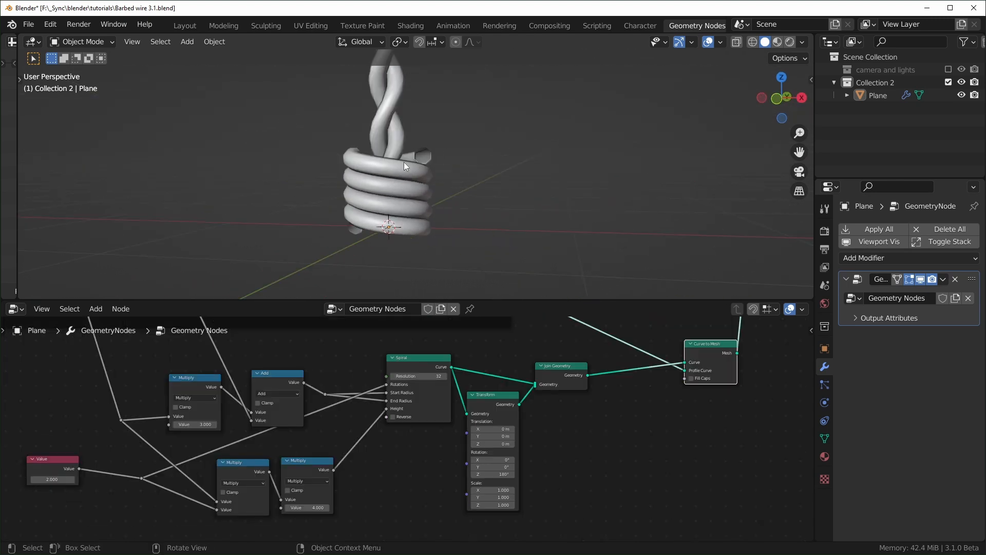
# Step: Insert a Set Curve Radius node between the Join Geometry and Curve to Mesh nodes
pyautogui.scroll(3, 522, 455)
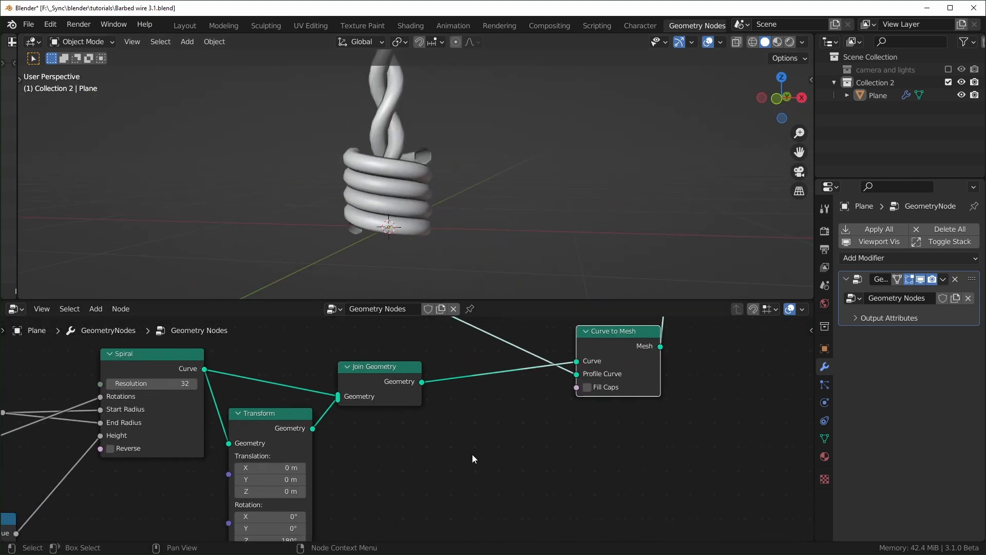
pyautogui.hotkey('shift', 'a')
pyautogui.write('ss')
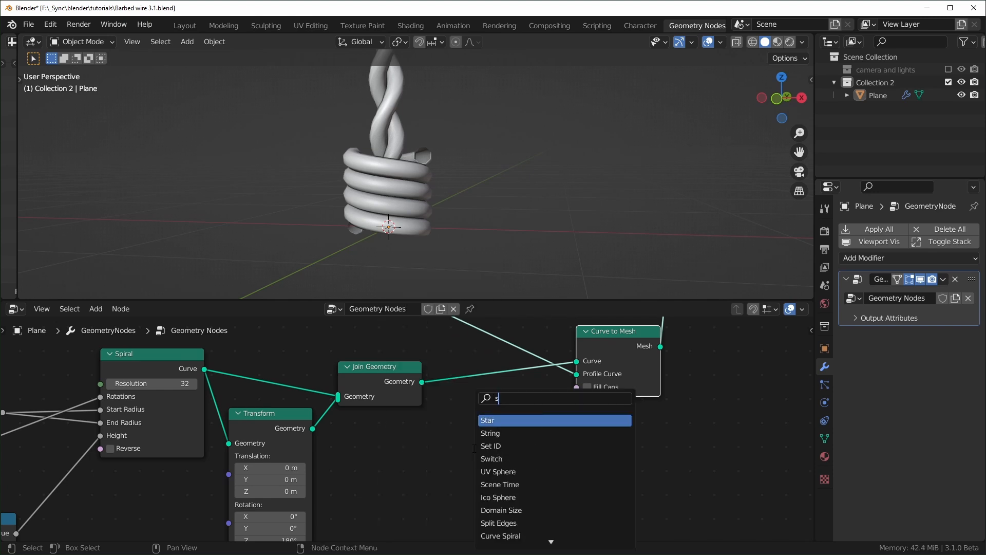
pyautogui.write('et curve')
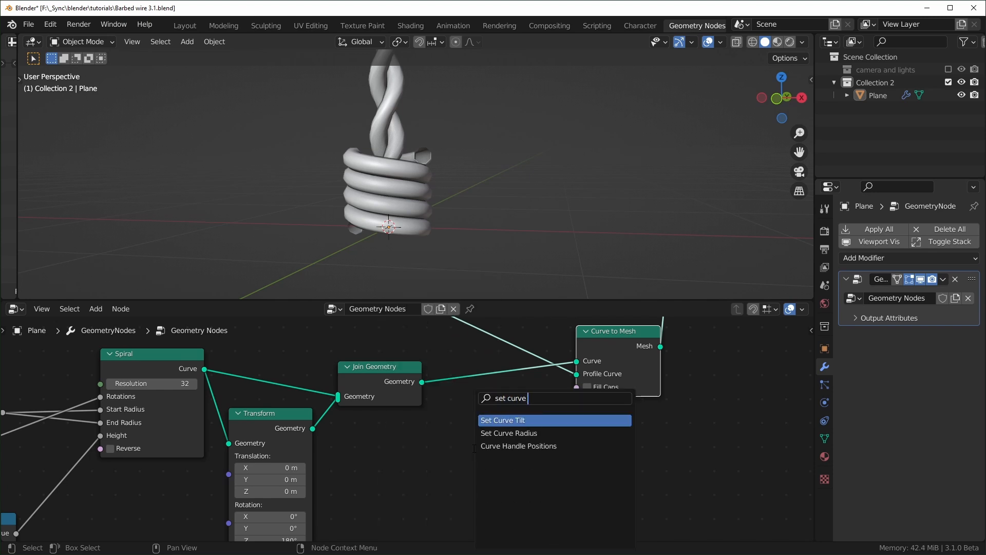
pyautogui.click(509, 433)
pyautogui.click(532, 441)
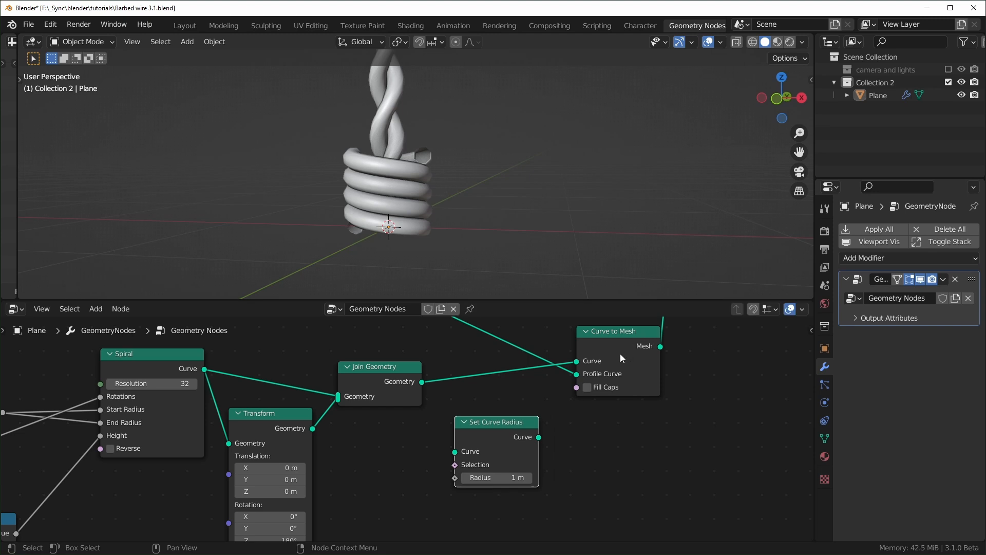
pyautogui.moveTo(502, 433); pyautogui.dragTo(525, 383)
pyautogui.moveTo(525, 422)
pyautogui.keyDown('shift'); pyautogui.mouseDown()
pyautogui.moveTo(509, 423)
pyautogui.moveTo(526, 422)
pyautogui.moveTo(517, 423)
pyautogui.mouseUp(); pyautogui.keyUp('shift')
pyautogui.press('Escape')
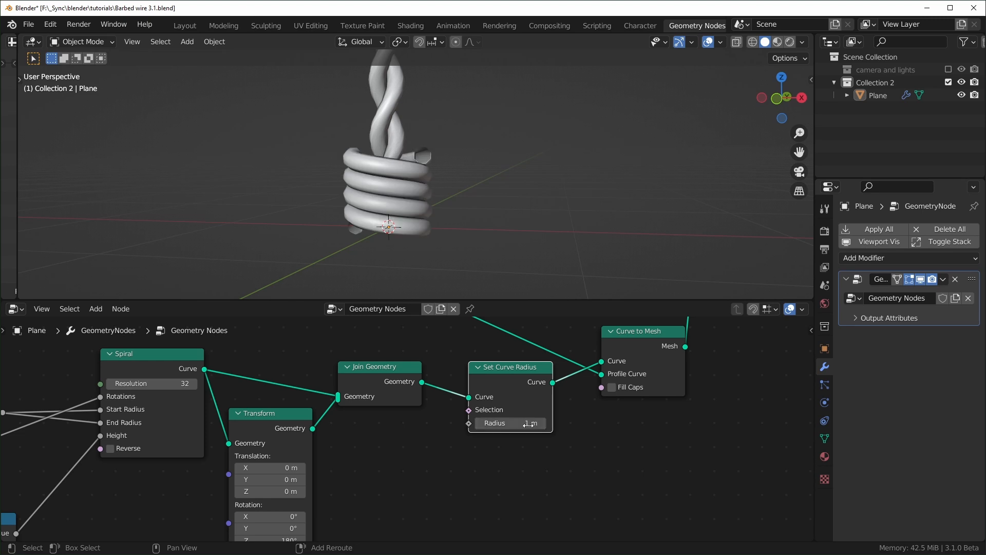
# Step: Add a Spline Parameter node below Set Curve Radius and connect its Factor output to the Radius input
pyautogui.scroll(-4, 471, 456)
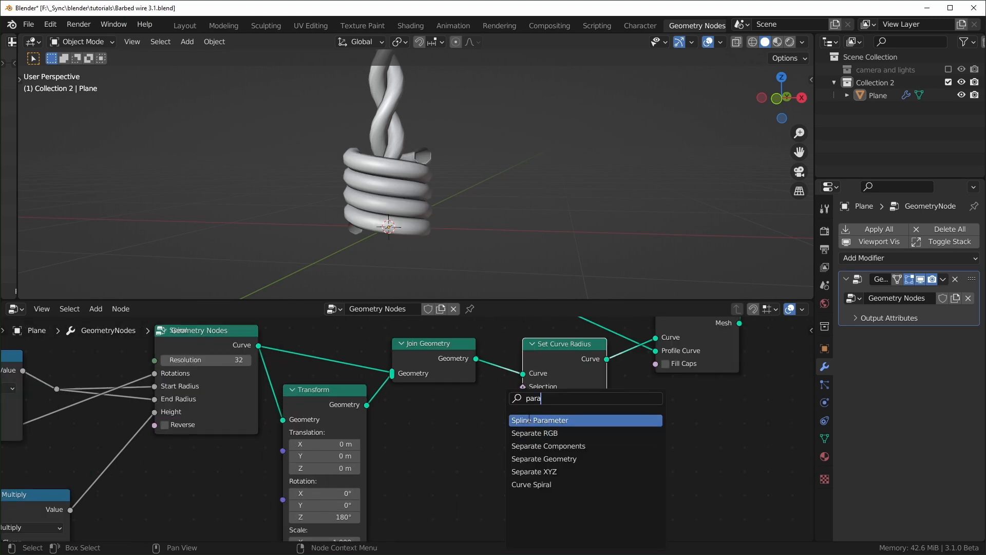
pyautogui.click(532, 420)
pyautogui.click(469, 416)
pyautogui.moveTo(557, 484); pyautogui.dragTo(522, 480, button='middle')
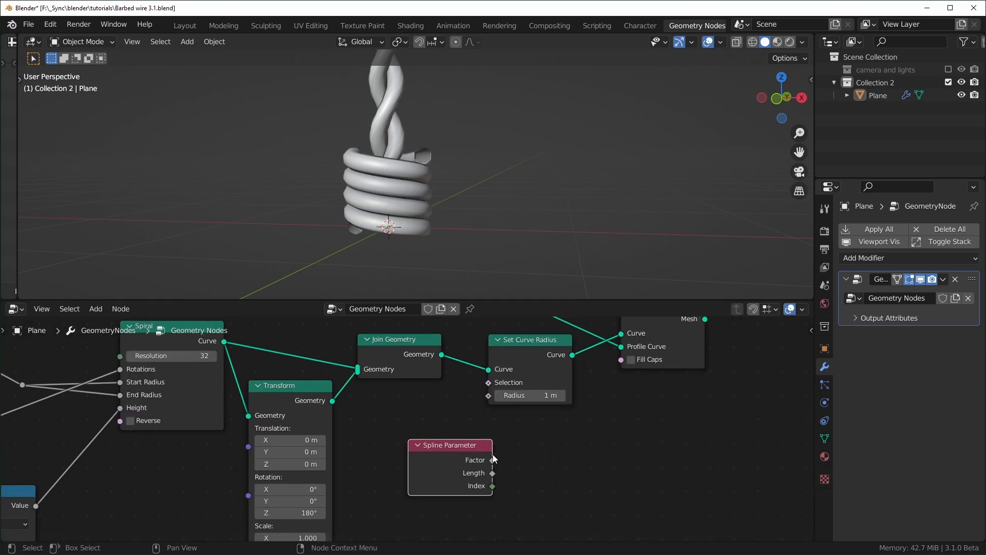
pyautogui.moveTo(493, 461); pyautogui.dragTo(513, 437)
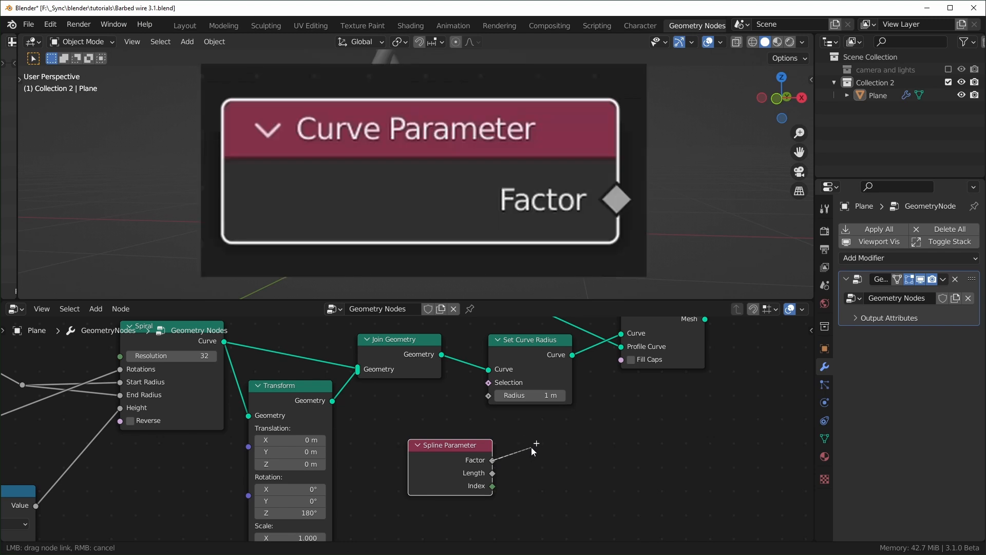
pyautogui.moveTo(527, 409); pyautogui.dragTo(497, 397)
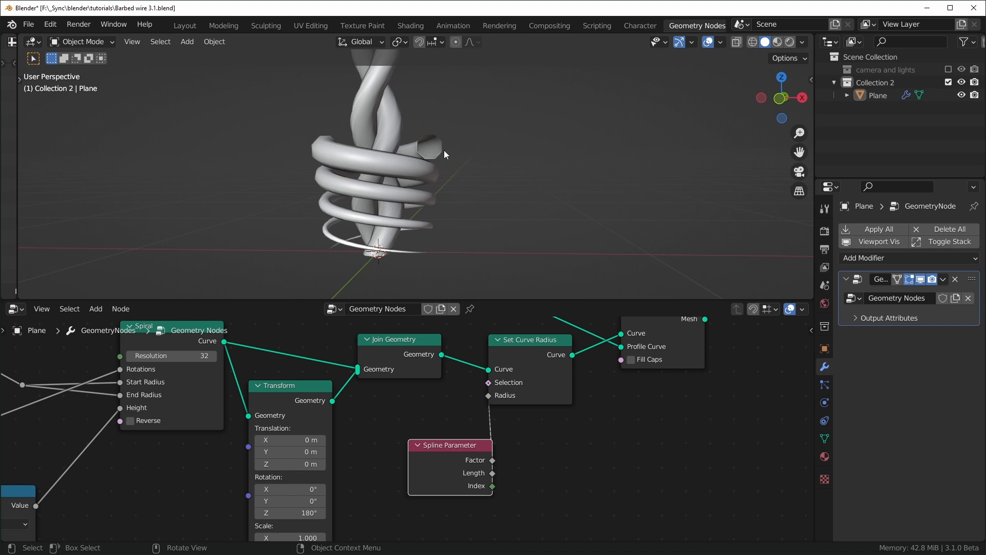
pyautogui.scroll(-4, 381, 227)
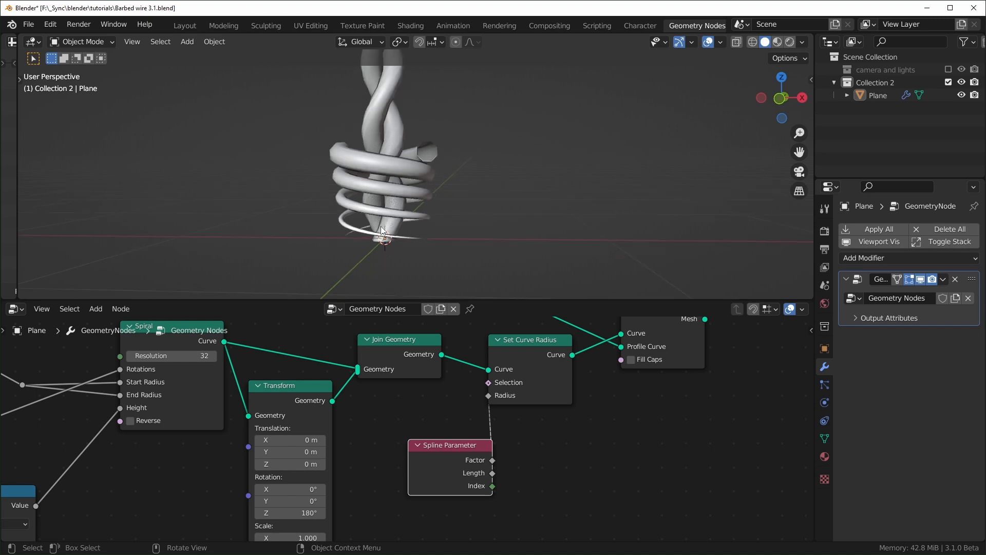
pyautogui.moveTo(454, 450); pyautogui.dragTo(414, 445)
pyautogui.scroll(-2, 481, 414)
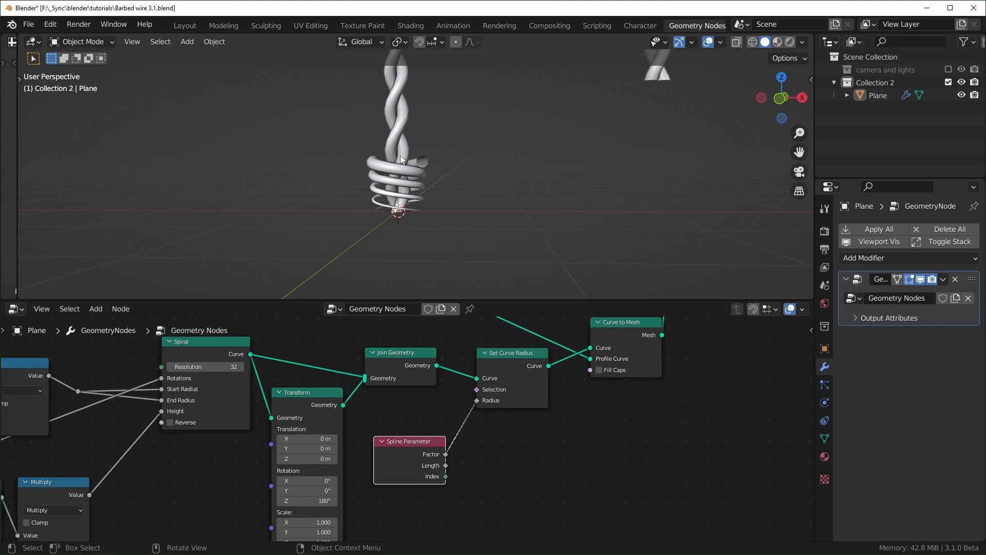
# Step: Insert a ColorRamp node between the Spline Parameter factor and the Set Curve Radius node's radius
pyautogui.scroll(5, 411, 174)
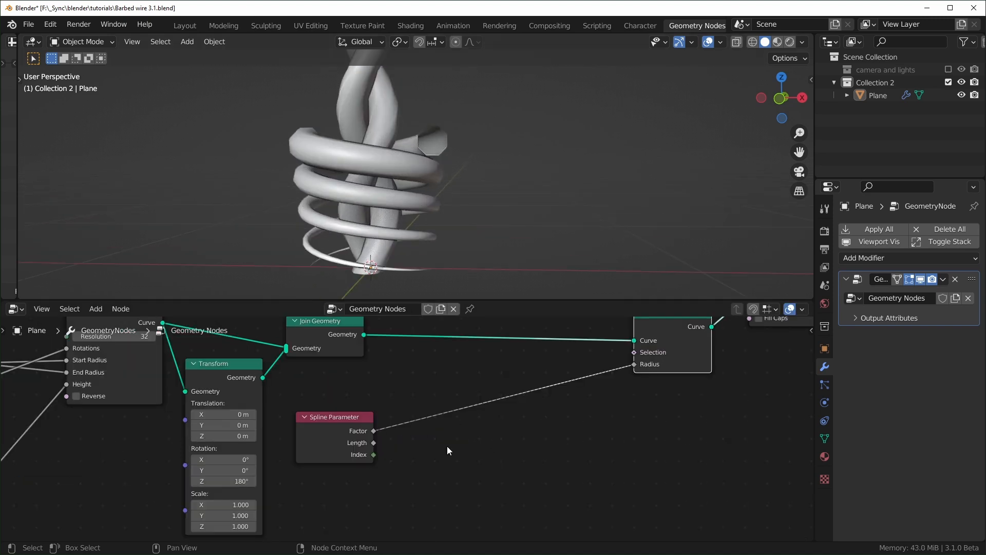
pyautogui.hotkey('shift', 'a')
pyautogui.write('c')
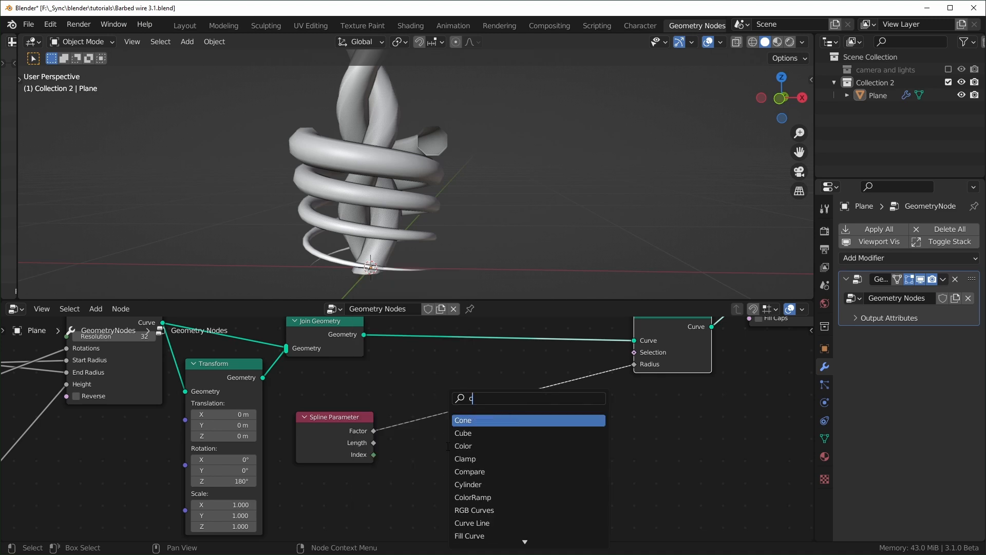
pyautogui.write('olor')
pyautogui.press('Down')
pyautogui.press('Return')
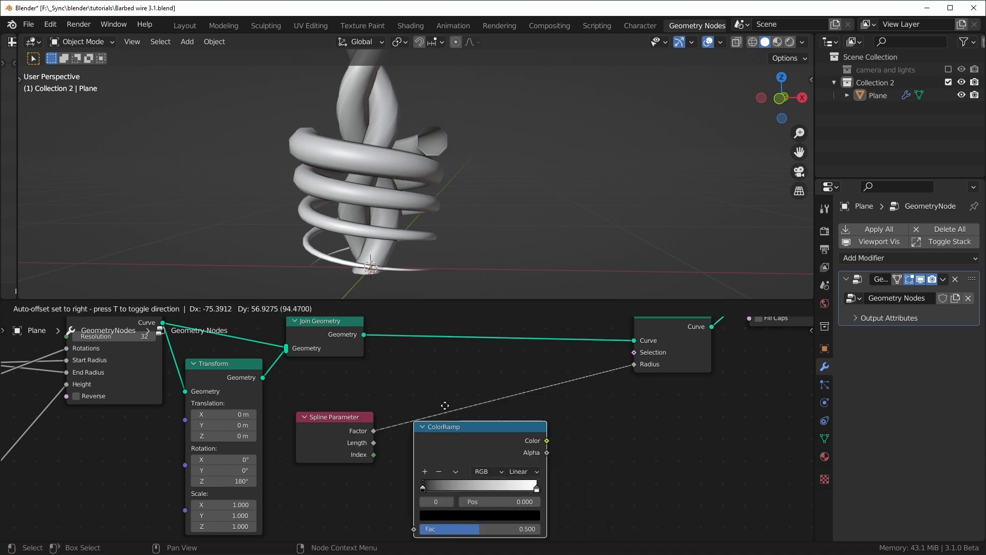
pyautogui.click(433, 386)
pyautogui.moveTo(474, 423); pyautogui.dragTo(460, 388)
pyautogui.scroll(3, 466, 452)
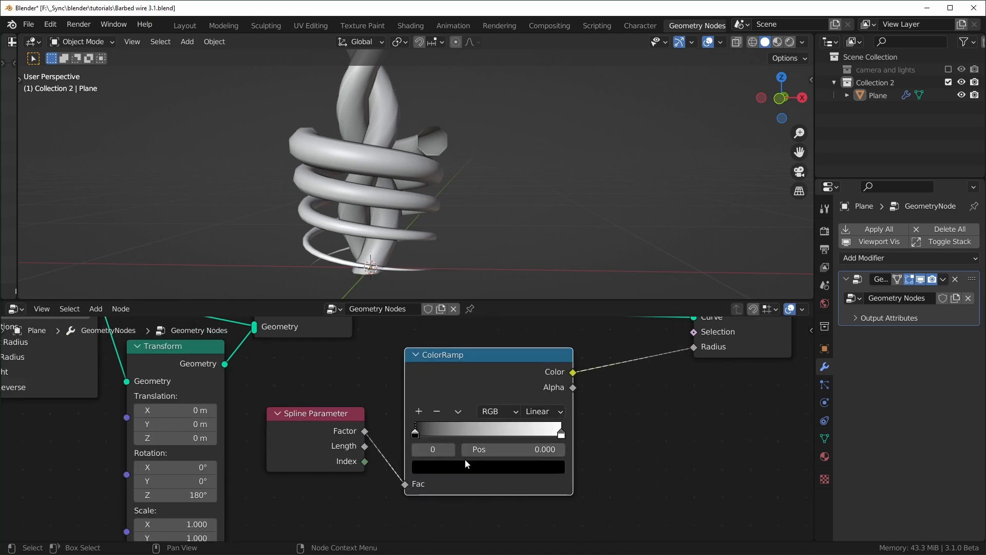
# Step: Add a white middle stop to the colour ramp and make its end stop black
pyautogui.moveTo(467, 455); pyautogui.dragTo(428, 466, button='middle')
pyautogui.scroll(-1, 429, 465)
pyautogui.moveTo(381, 444); pyautogui.dragTo(380, 445)
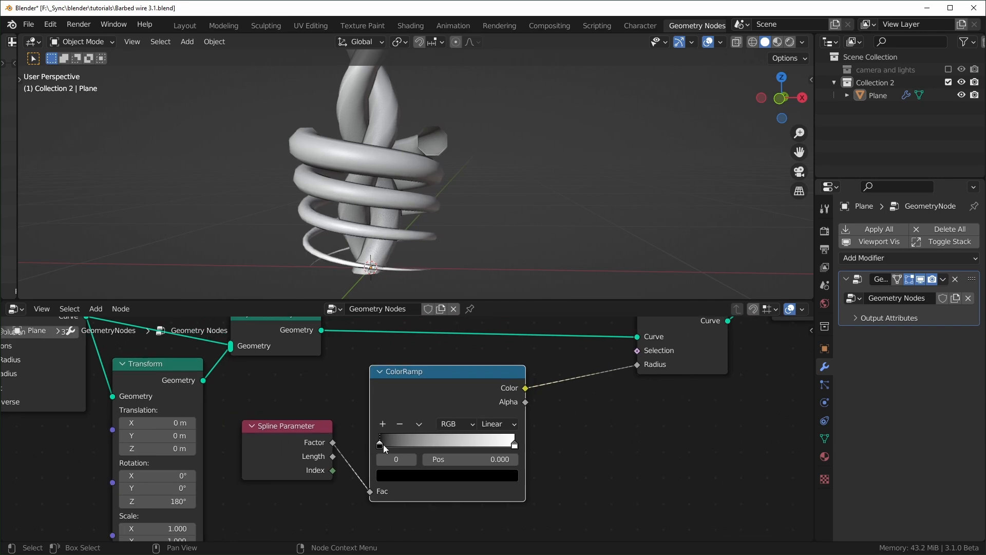
pyautogui.click(383, 423)
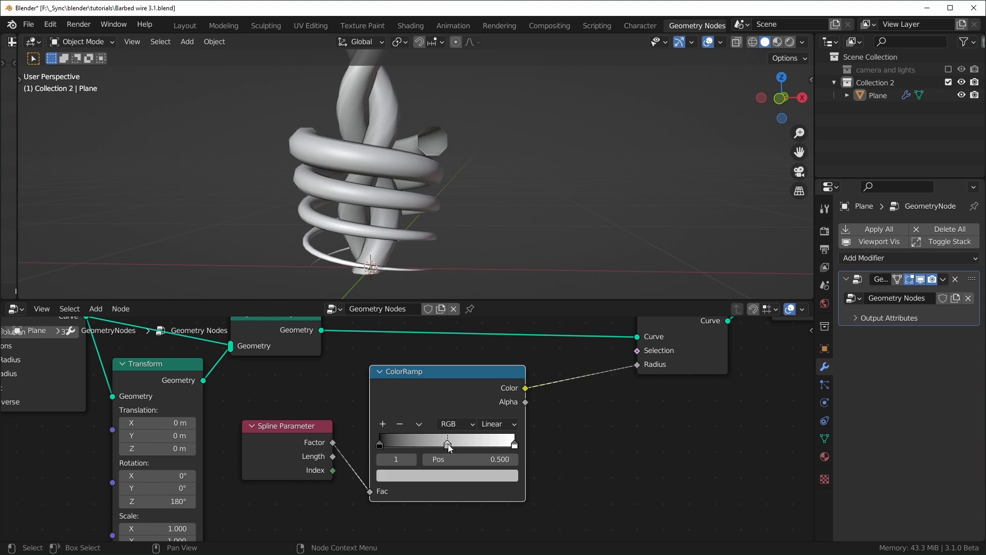
pyautogui.moveTo(514, 446)
pyautogui.mouseDown()
pyautogui.moveTo(433, 445)
pyautogui.moveTo(523, 448)
pyautogui.mouseUp()
pyautogui.click(448, 445)
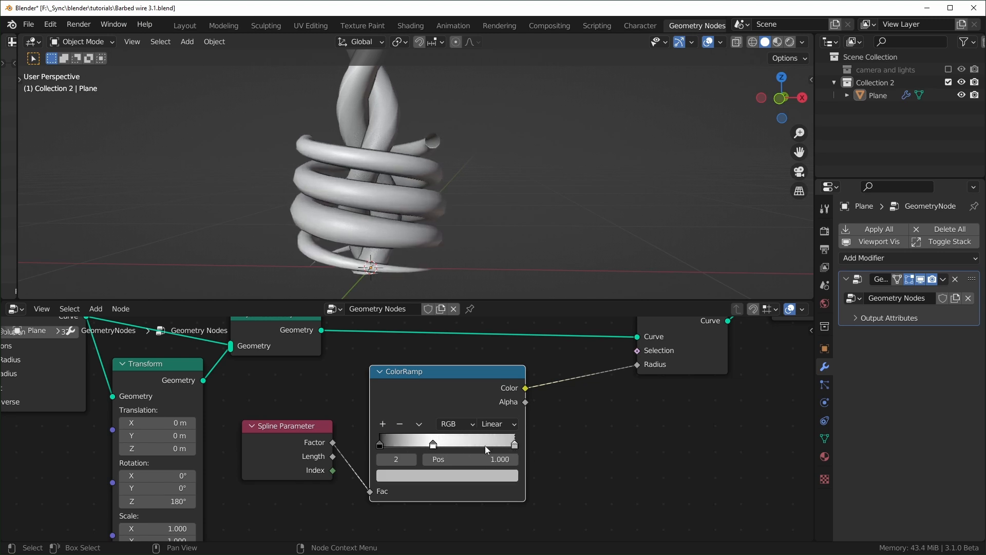
pyautogui.scroll(2, 509, 449)
pyautogui.click(533, 494)
pyautogui.moveTo(525, 290); pyautogui.dragTo(526, 366)
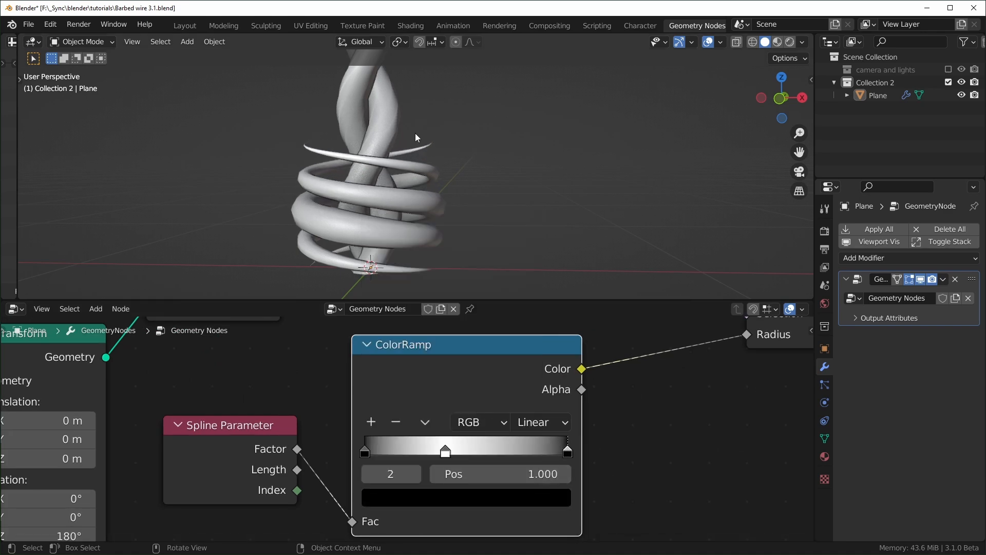
# Step: Set the colour ramp's white middle stop to position 0.5
pyautogui.moveTo(444, 455); pyautogui.dragTo(471, 455)
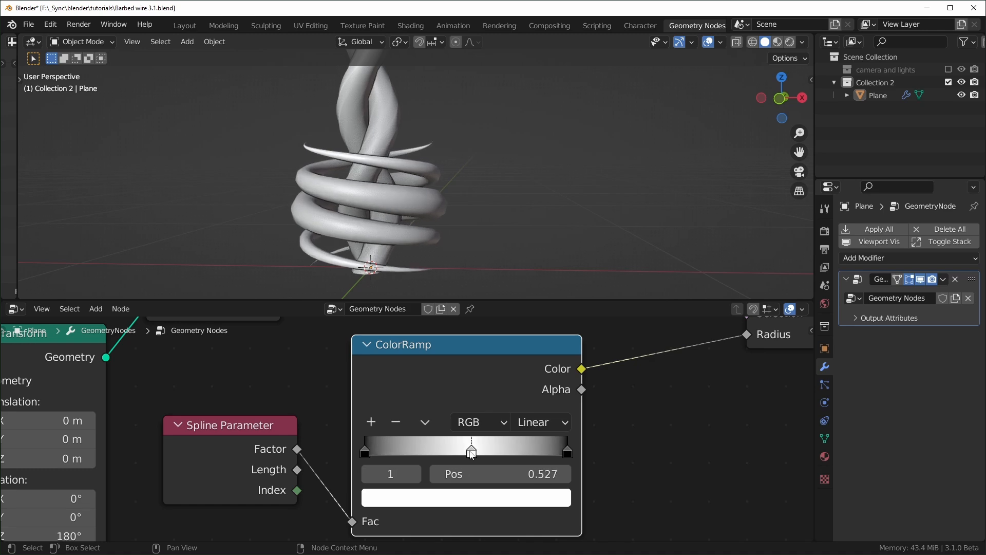
pyautogui.click(529, 473)
pyautogui.write('.5')
pyautogui.press('Return')
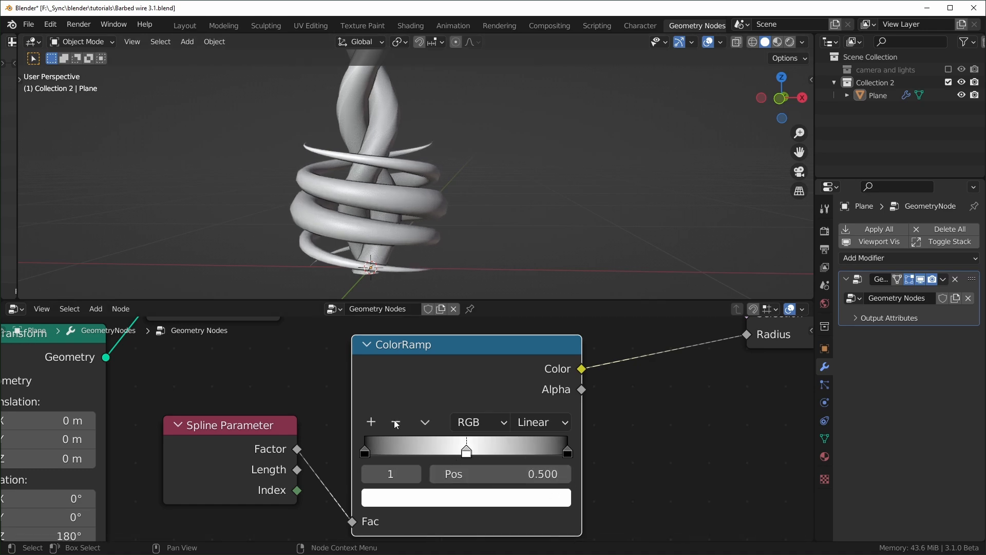
# Step: Add a second white stop and move the two white stops close to the ramp's black ends, one at about 0.933
pyautogui.click(372, 423)
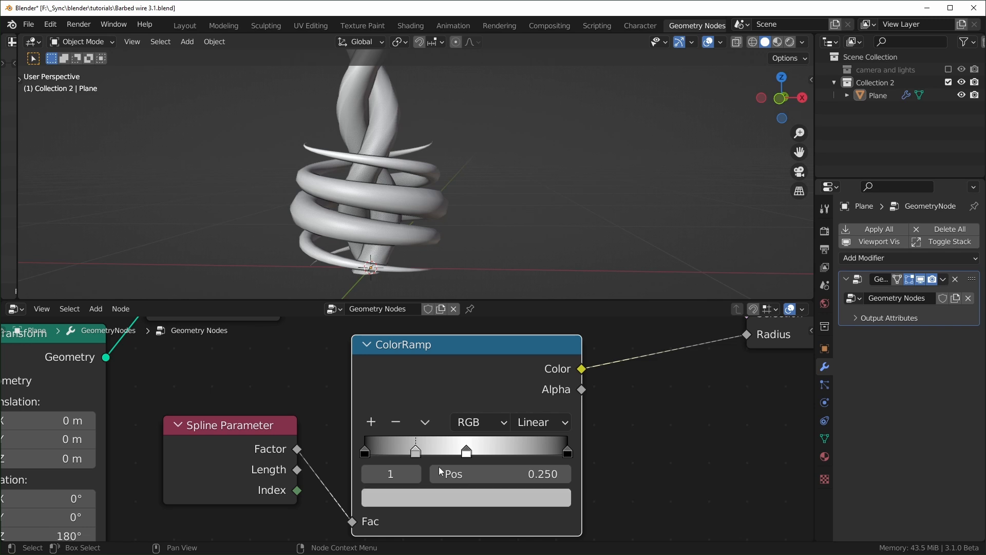
pyautogui.click(453, 501)
pyautogui.moveTo(528, 292); pyautogui.dragTo(526, 224)
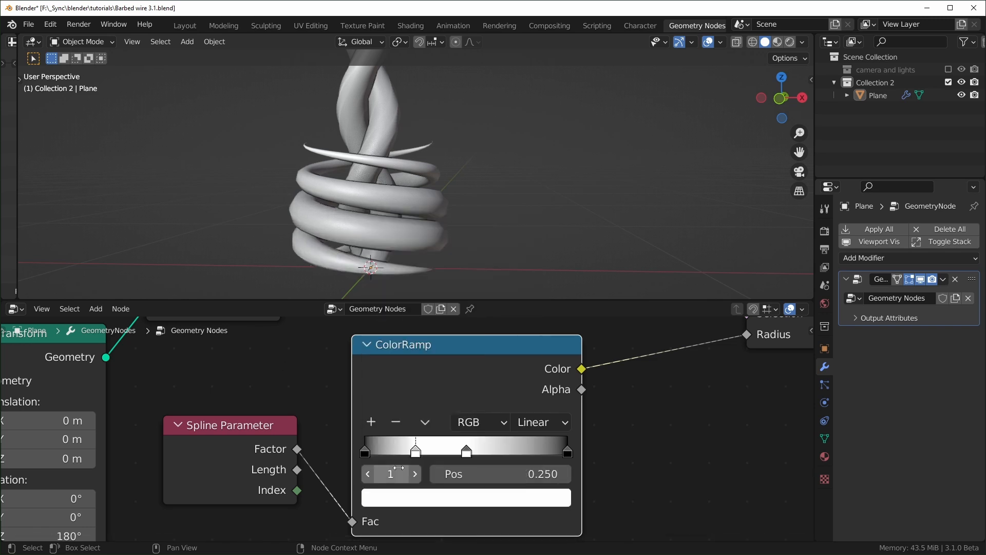
pyautogui.moveTo(415, 452); pyautogui.dragTo(382, 456)
pyautogui.moveTo(469, 453); pyautogui.dragTo(559, 465)
pyautogui.moveTo(537, 257); pyautogui.dragTo(506, 270, button='middle')
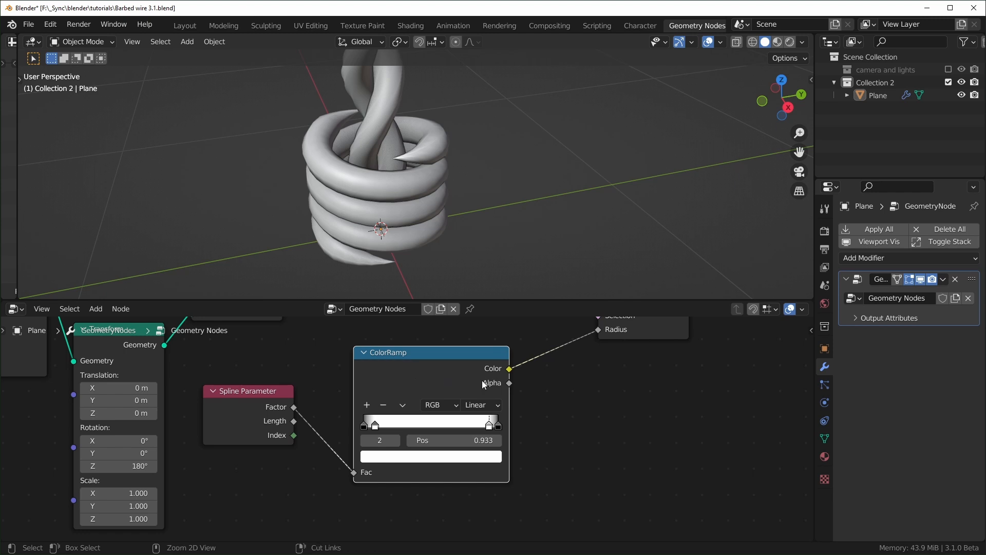
# Step: Replace the ColorRamp with a Math node set to Multiply by 2, between the spline factor and the curve radius
pyautogui.hotkey('ctrl', 'x')
pyautogui.hotkey('shift', 'a')
pyautogui.write('math')
pyautogui.press('Return')
pyautogui.click(402, 418)
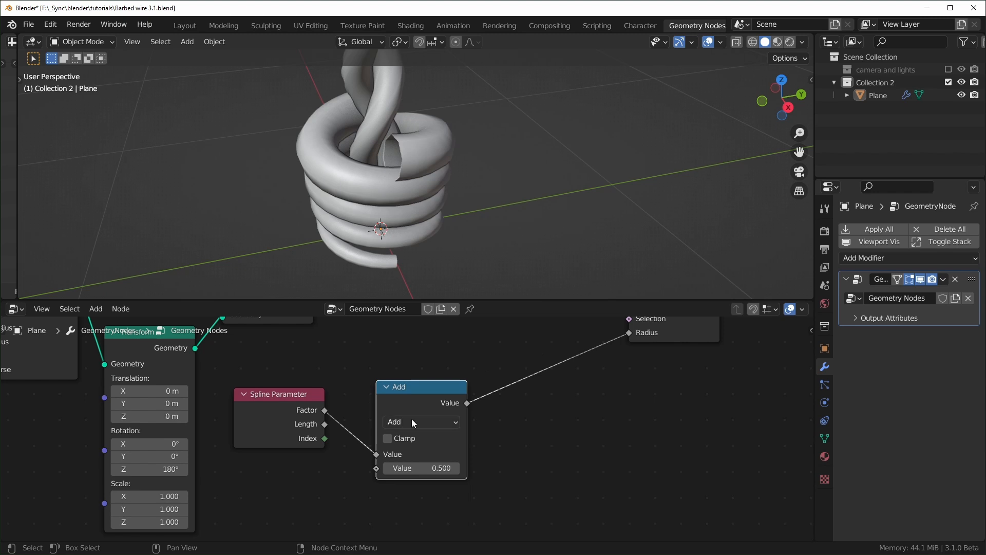
pyautogui.click(421, 421)
pyautogui.click(431, 289)
pyautogui.click(422, 467)
pyautogui.write('2')
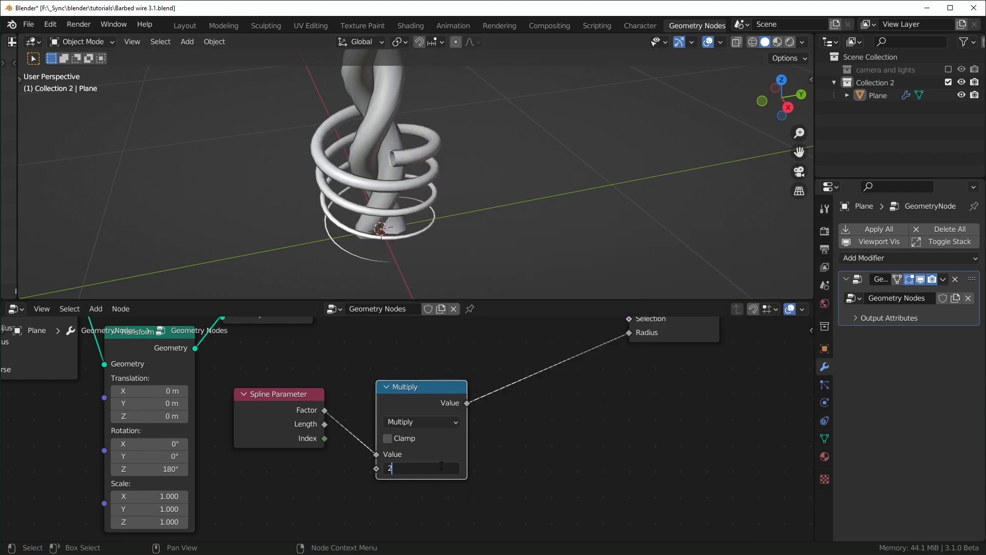
pyautogui.press('Return')
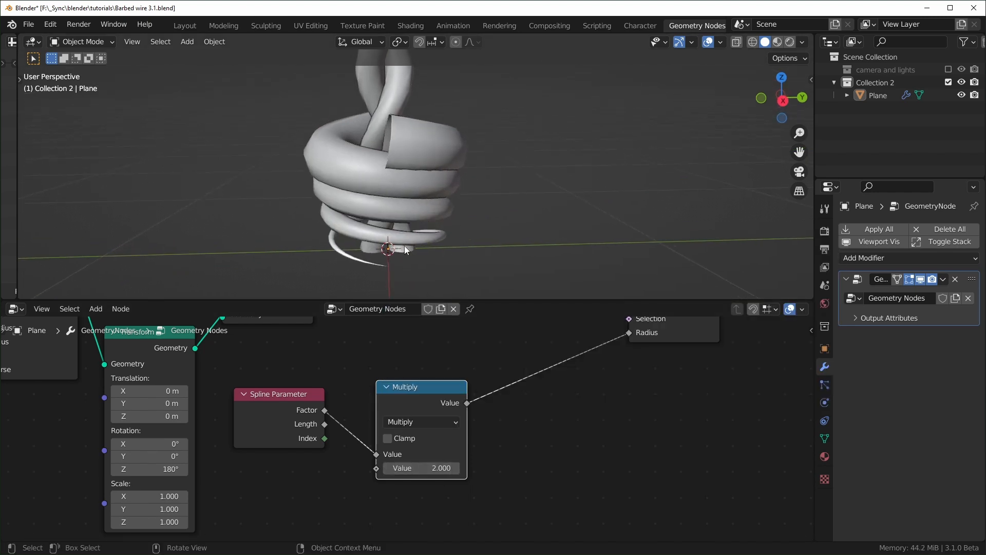
# Step: Duplicate the Multiply node, insert the copy after it, and change it to Ping-Pong with a scale of 1
pyautogui.hotkey('shift', 'd')
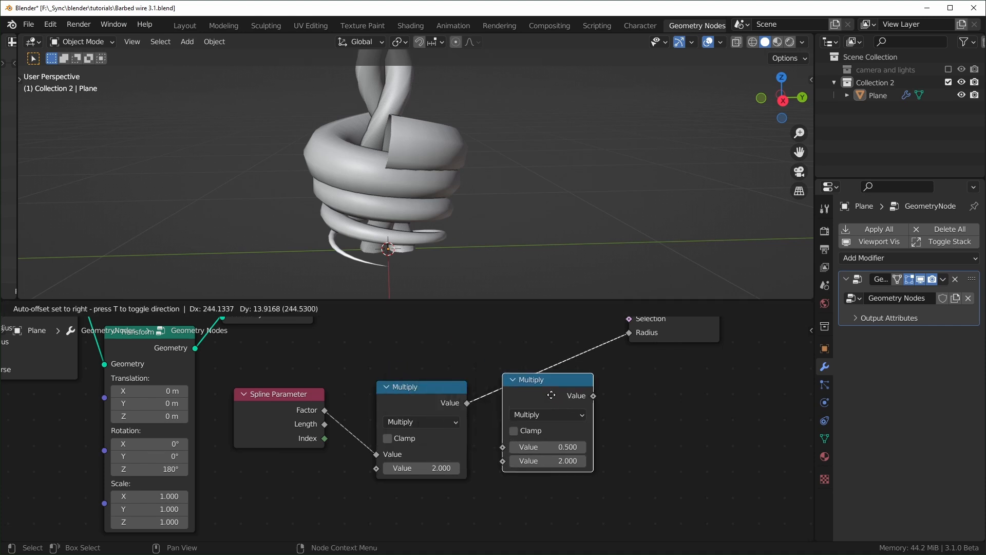
pyautogui.click(557, 409)
pyautogui.click(558, 414)
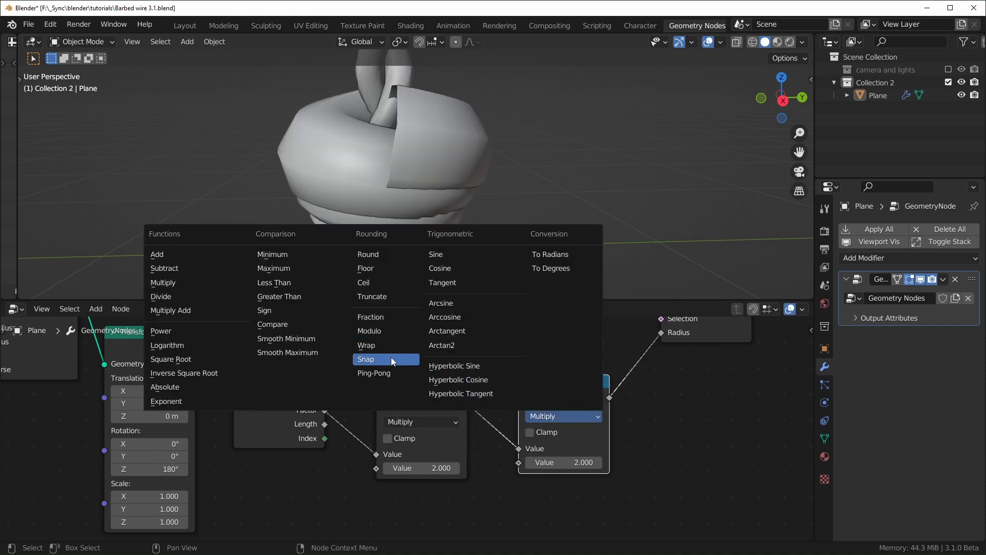
pyautogui.click(392, 375)
pyautogui.click(550, 465)
pyautogui.write('1')
pyautogui.press('Return')
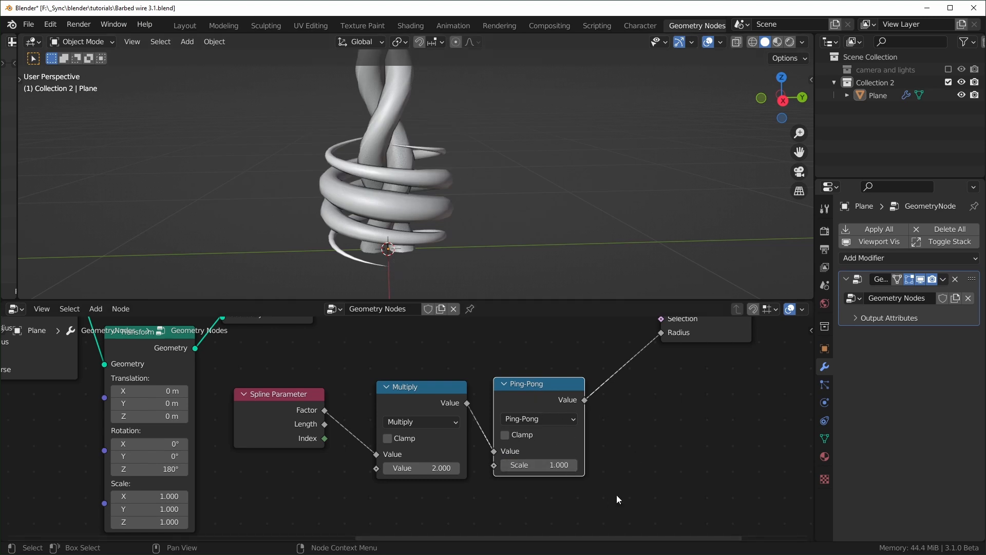
# Step: Try a Ping-Pong scale of 0.5 to compare the coil's thickness, and return the scale to 1
pyautogui.moveTo(425, 377); pyautogui.dragTo(428, 375)
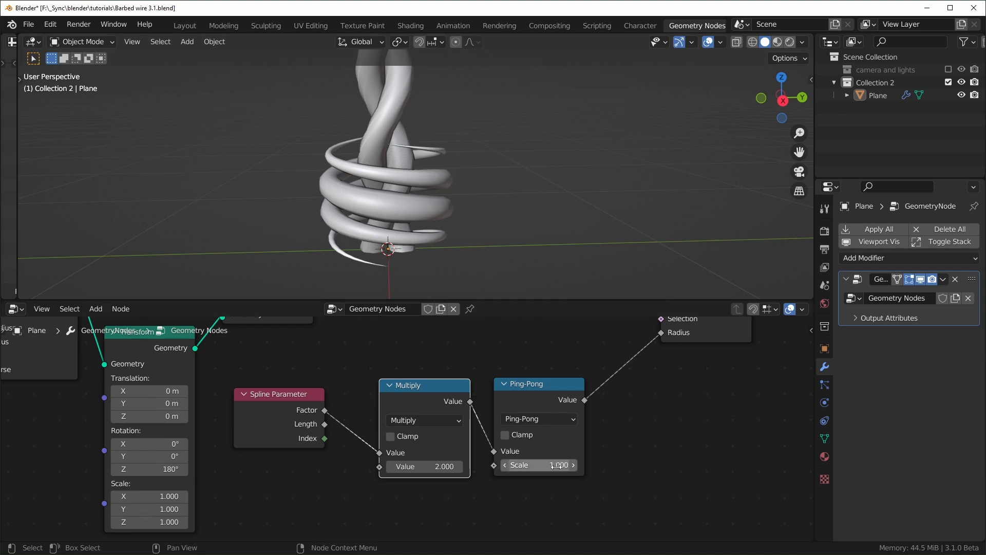
pyautogui.scroll(2, 557, 465)
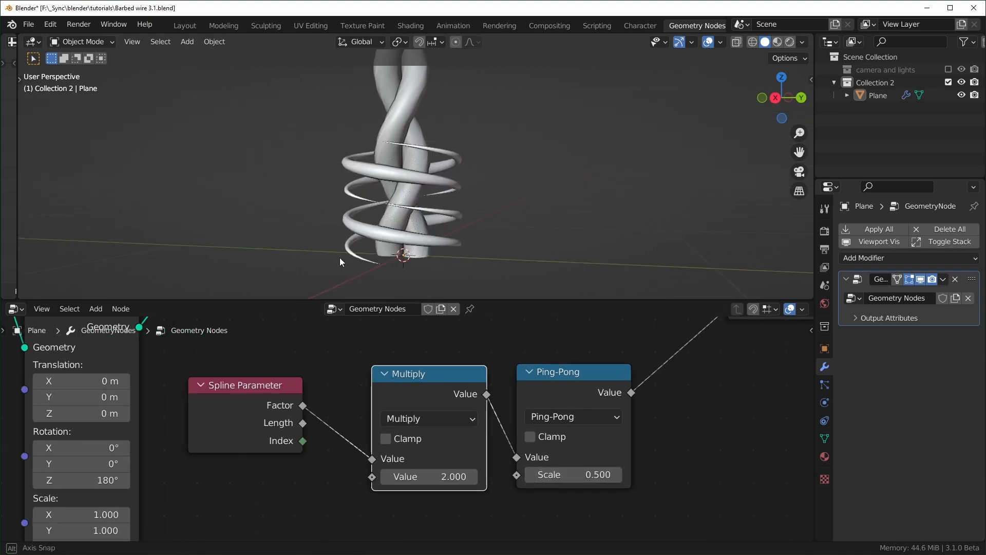
pyautogui.moveTo(340, 259); pyautogui.dragTo(386, 261, button='middle')
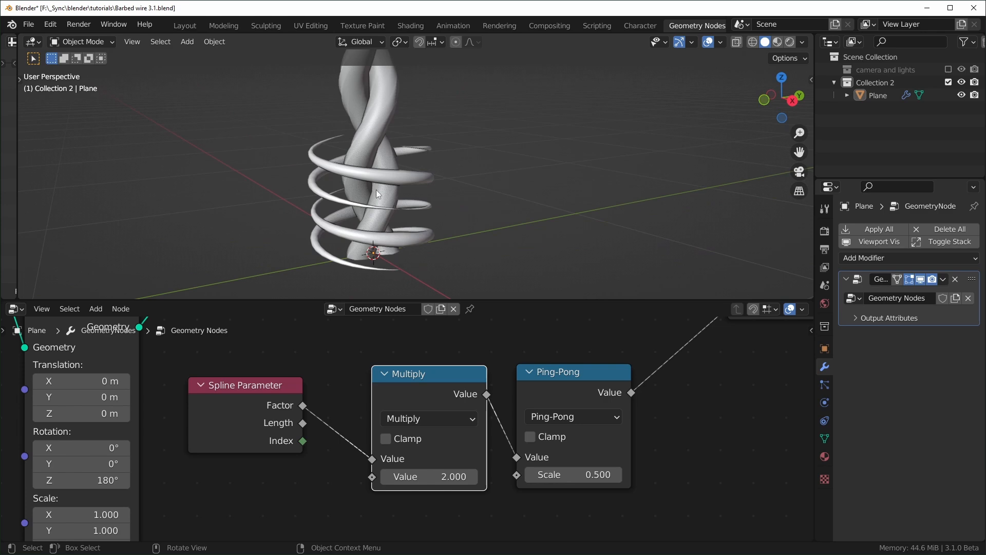
pyautogui.moveTo(555, 372)
pyautogui.mouseDown()
pyautogui.moveTo(527, 372)
pyautogui.moveTo(546, 376)
pyautogui.mouseUp()
pyautogui.click(570, 480)
pyautogui.write('1')
pyautogui.press('Return')
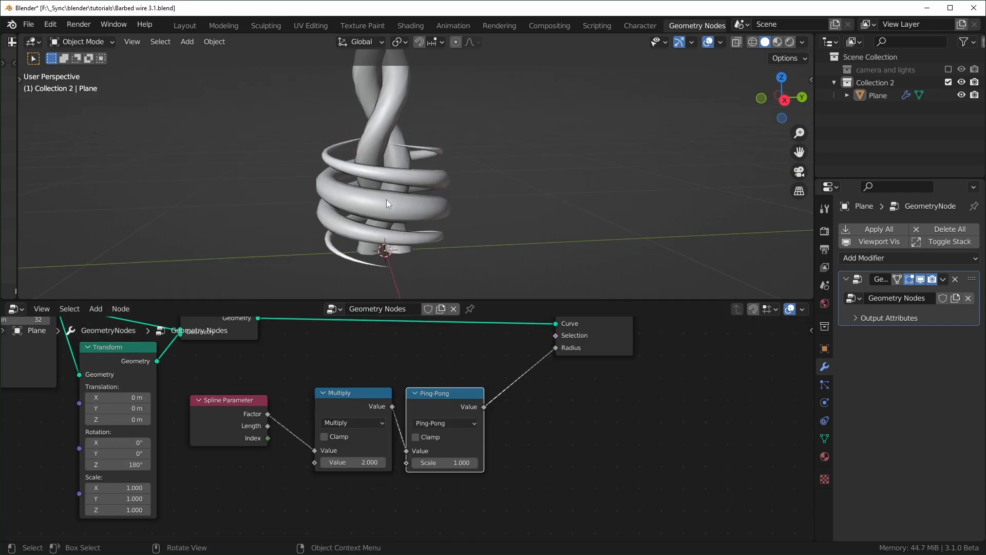
# Step: Insert a Map Range node between Ping-Pong and Set Curve Radius, with From Max set to 0.1
pyautogui.moveTo(422, 165); pyautogui.dragTo(318, 191, button='middle')
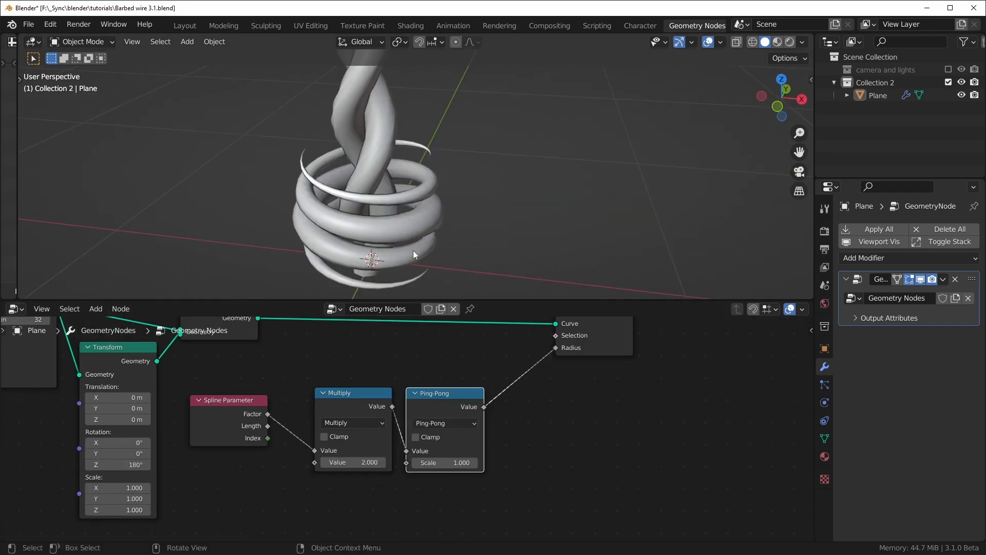
pyautogui.moveTo(537, 349); pyautogui.dragTo(462, 539, button='middle')
pyautogui.moveTo(472, 381); pyautogui.dragTo(547, 447, button='middle')
pyautogui.hotkey('shift', 'a')
pyautogui.write('mapra')
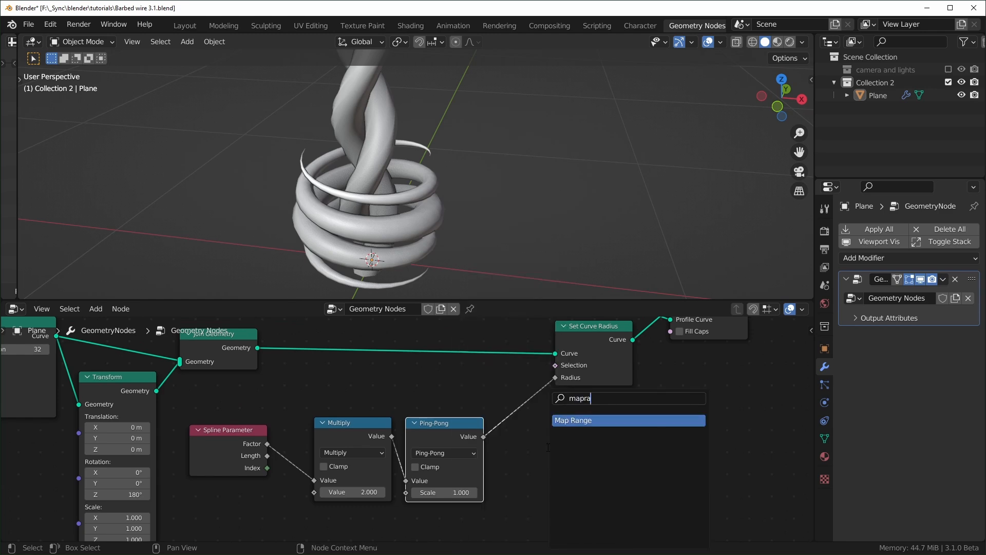
pyautogui.press('Return')
pyautogui.click(556, 374)
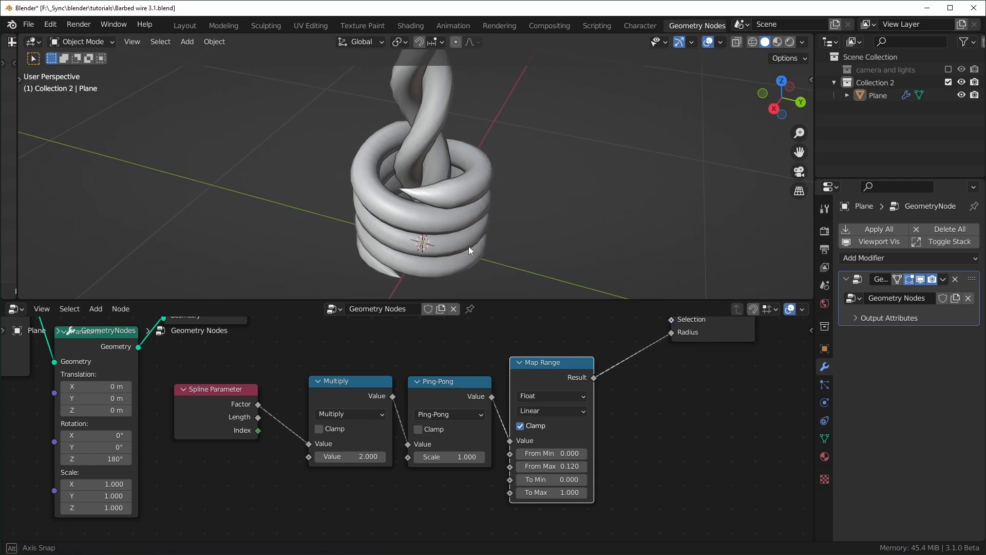
pyautogui.moveTo(468, 245); pyautogui.dragTo(428, 190, button='middle')
pyautogui.moveTo(552, 464); pyautogui.dragTo(532, 464)
# Step: Make room by moving Curve to Mesh aside, and insert a Set Position node between Set Curve Radius and Curve to Mesh
pyautogui.moveTo(610, 385); pyautogui.dragTo(751, 384)
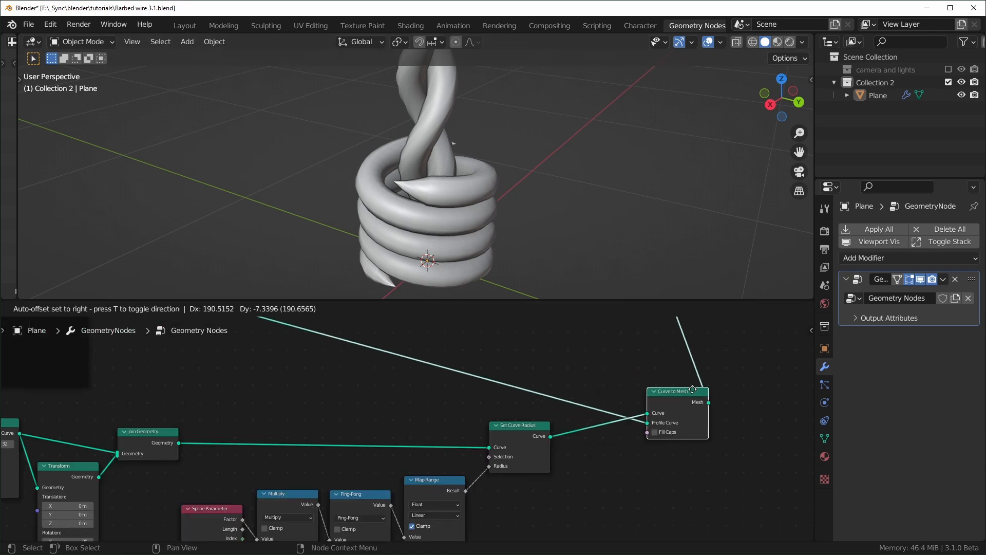
pyautogui.moveTo(476, 213)
pyautogui.mouseDown(button='middle')
pyautogui.moveTo(454, 190)
pyautogui.moveTo(491, 222)
pyautogui.mouseUp(button='middle')
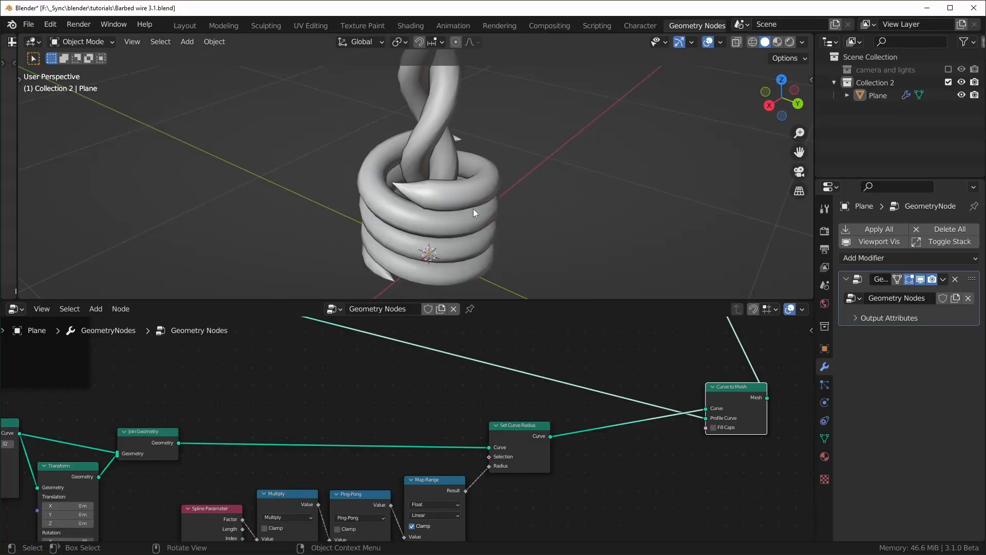
pyautogui.moveTo(473, 208); pyautogui.dragTo(442, 182, button='middle')
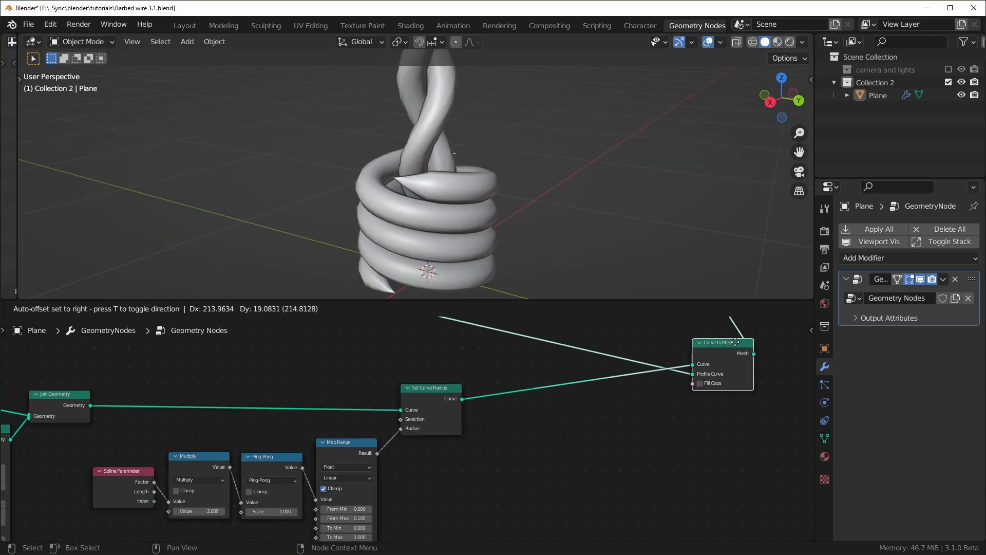
pyautogui.click(596, 424)
pyautogui.hotkey('shift', 'a')
pyautogui.write('set pos')
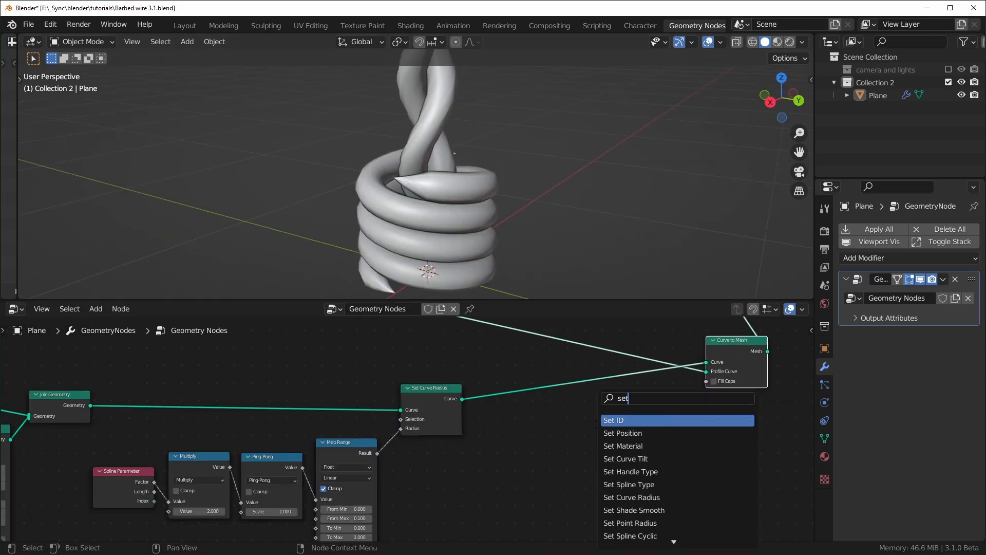
pyautogui.press('Return')
pyautogui.click(627, 380)
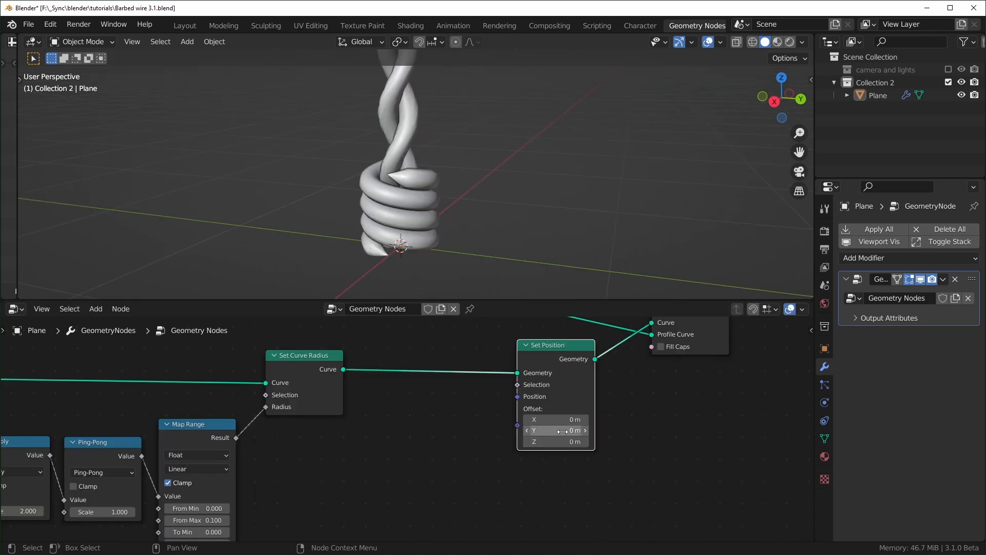
pyautogui.moveTo(565, 430); pyautogui.dragTo(543, 442)
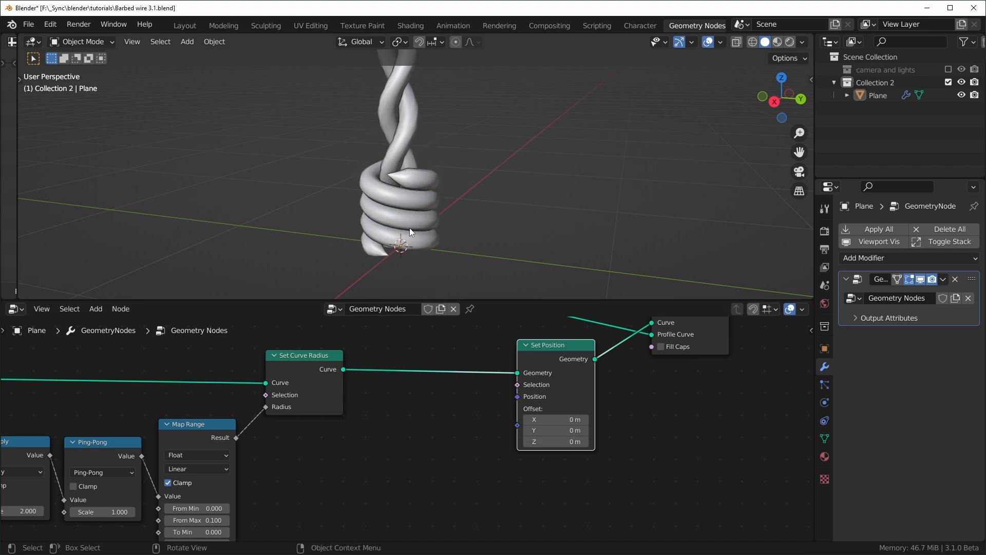
# Step: Add a Curve Tangent node and connect its tangent output to the Set Position node's offset
pyautogui.moveTo(399, 204); pyautogui.dragTo(391, 149, button='middle')
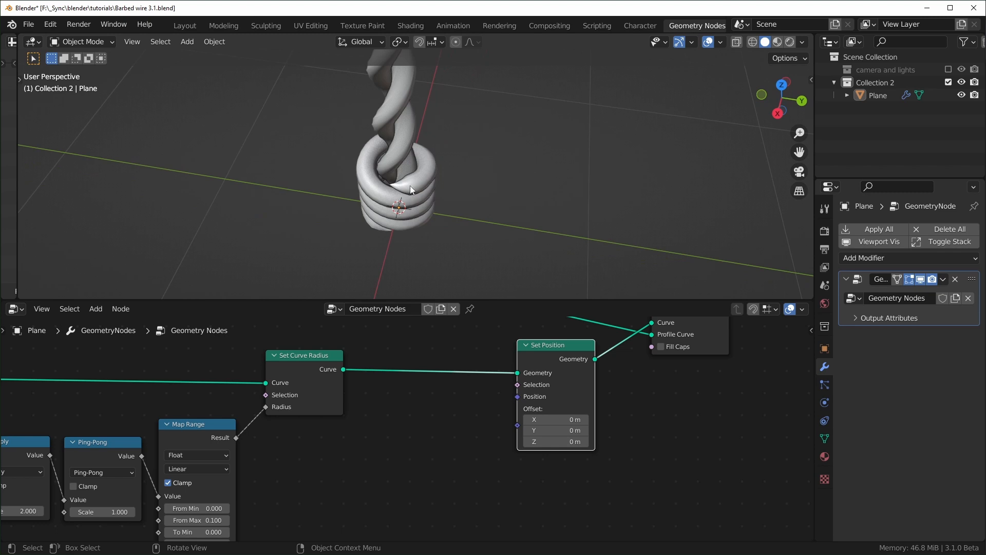
pyautogui.moveTo(437, 480); pyautogui.dragTo(444, 420, button='middle')
pyautogui.hotkey('shift', 'a')
pyautogui.write('scurv')
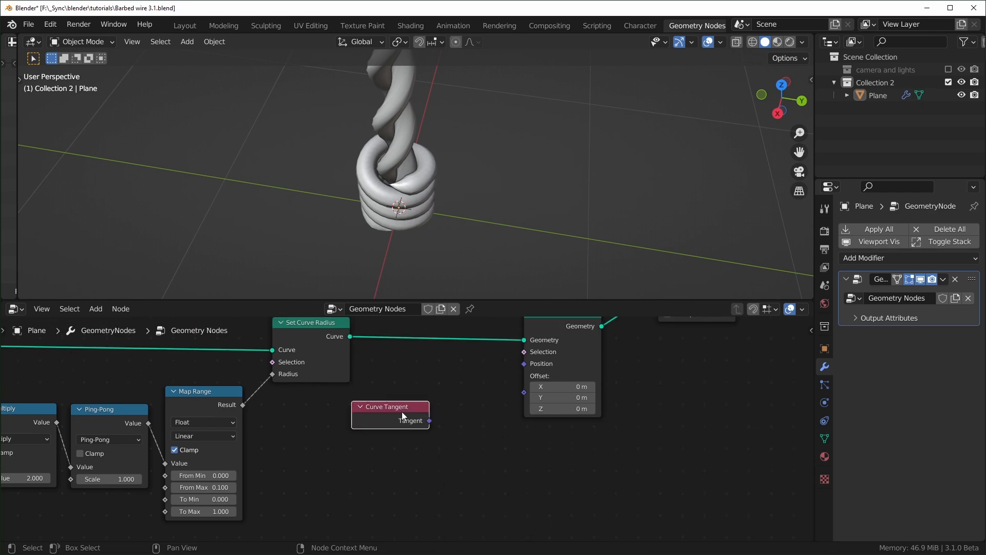
pyautogui.moveTo(434, 420); pyautogui.dragTo(463, 406)
pyautogui.moveTo(523, 394); pyautogui.dragTo(524, 393)
pyautogui.moveTo(442, 220); pyautogui.dragTo(416, 169, button='middle')
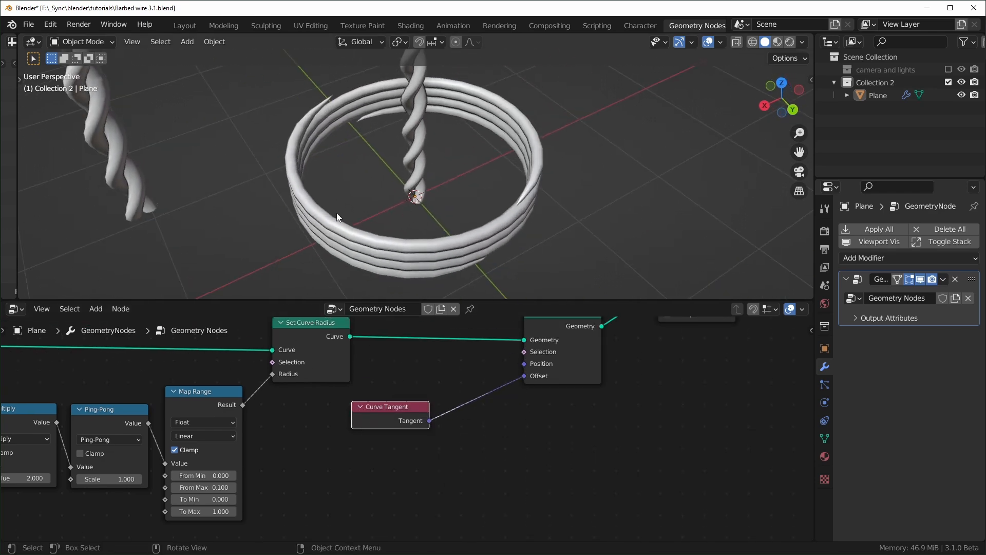
# Step: Add a Vector Math node and wire it between Curve Tangent and the Set Position node's Offset
pyautogui.moveTo(468, 230)
pyautogui.mouseDown(button='middle')
pyautogui.moveTo(490, 196)
pyautogui.moveTo(469, 216)
pyautogui.mouseUp(button='middle')
pyautogui.scroll(4, 490, 196)
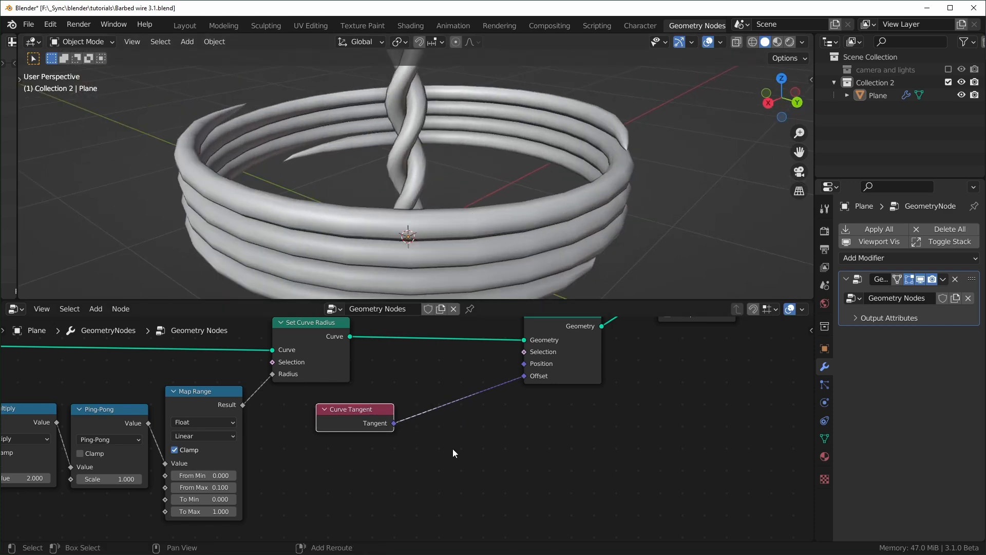
pyautogui.hotkey('shift', 'a')
pyautogui.click(452, 448)
pyautogui.write('math')
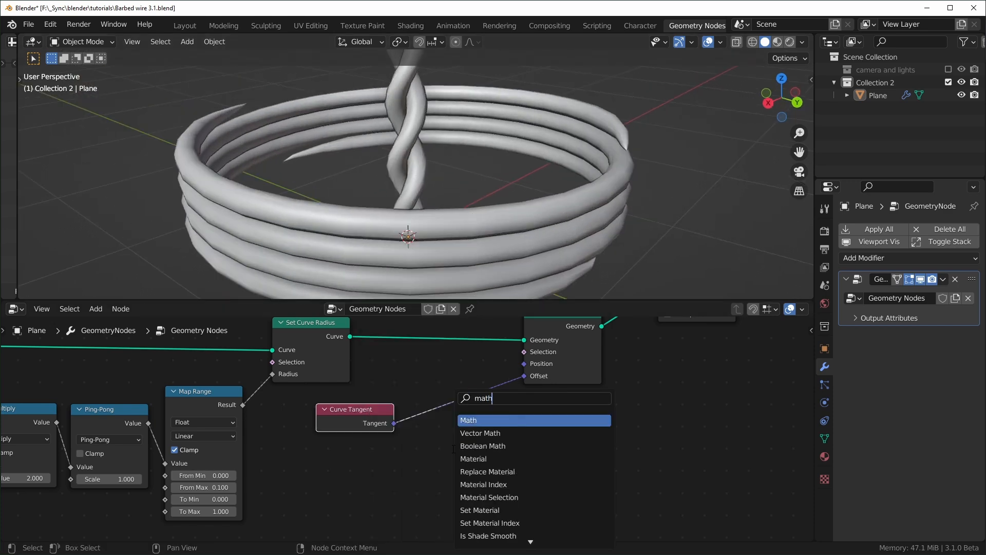
pyautogui.click(472, 433)
pyautogui.click(473, 434)
pyautogui.scroll(3, 449, 414)
pyautogui.moveTo(381, 394); pyautogui.dragTo(461, 482)
pyautogui.moveTo(550, 458); pyautogui.dragTo(553, 378)
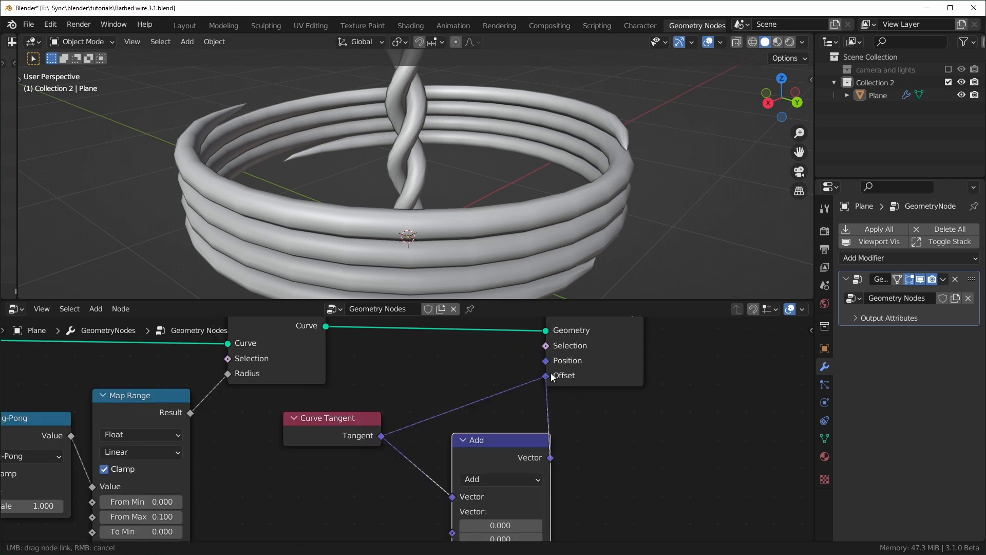
pyautogui.moveTo(501, 455); pyautogui.dragTo(465, 393)
# Step: Change the Vector Math node to Multiply and set all three vector components to 0.150
pyautogui.click(473, 417)
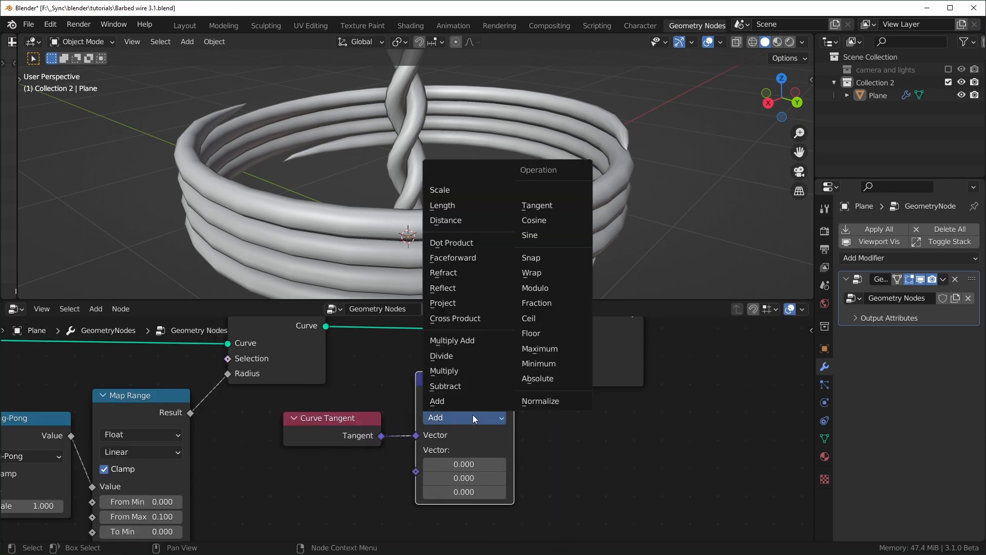
pyautogui.click(450, 373)
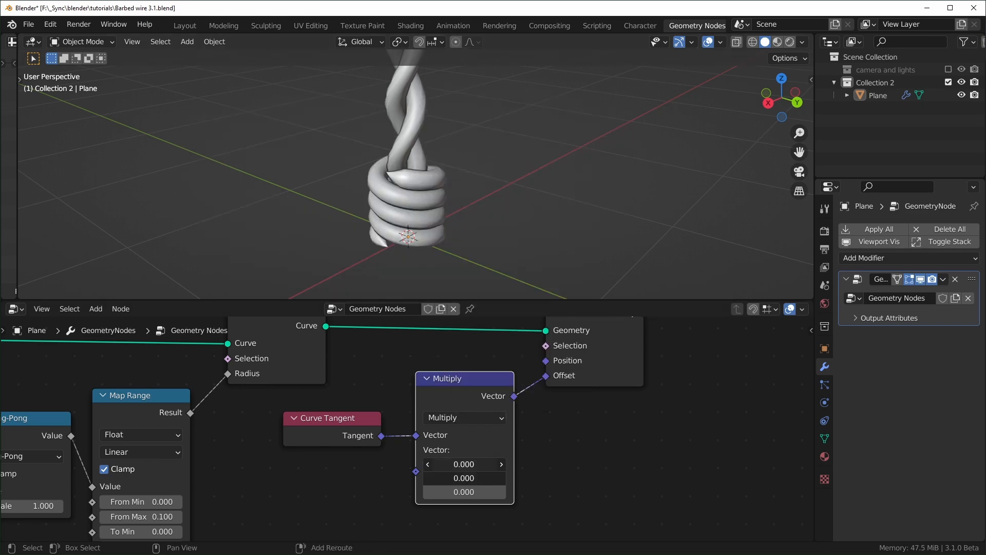
pyautogui.moveTo(464, 464); pyautogui.dragTo(502, 464)
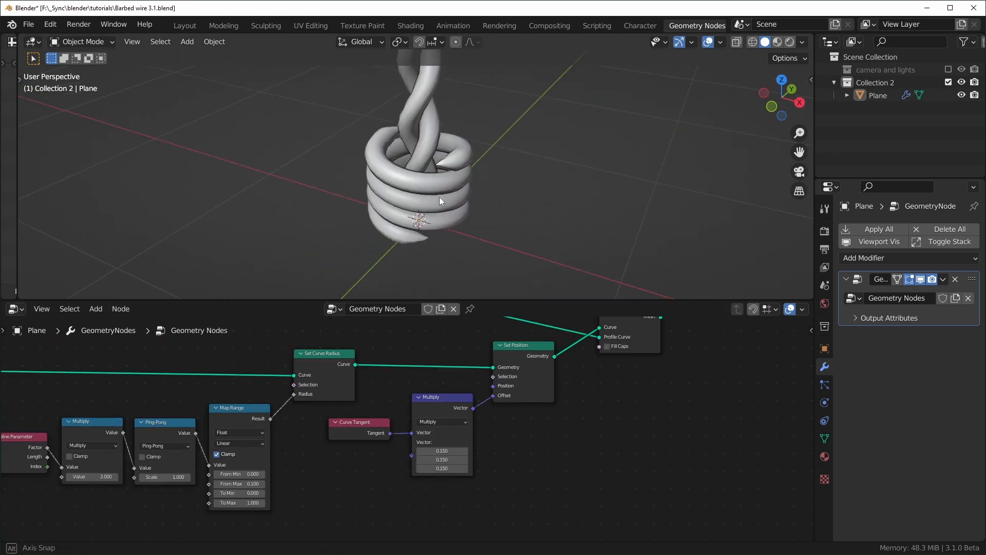
pyautogui.moveTo(440, 196); pyautogui.dragTo(470, 145, button='middle')
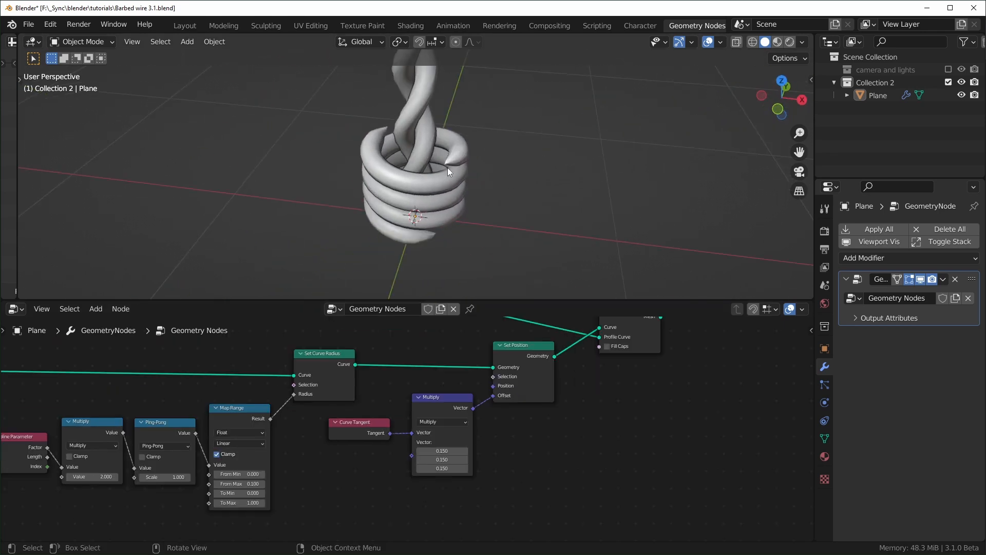
# Step: Move the Spline Parameter node away from the Math nodes and connect its Factor to the vector Multiply node's second input
pyautogui.moveTo(177, 420); pyautogui.dragTo(387, 372, button='middle')
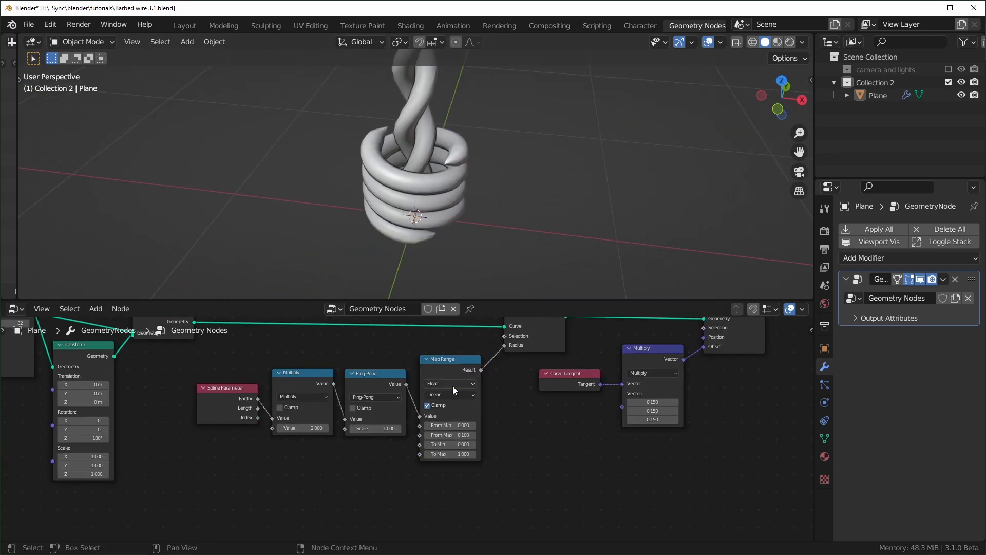
pyautogui.scroll(1, 507, 397)
pyautogui.moveTo(246, 396); pyautogui.dragTo(165, 425)
pyautogui.press('Escape')
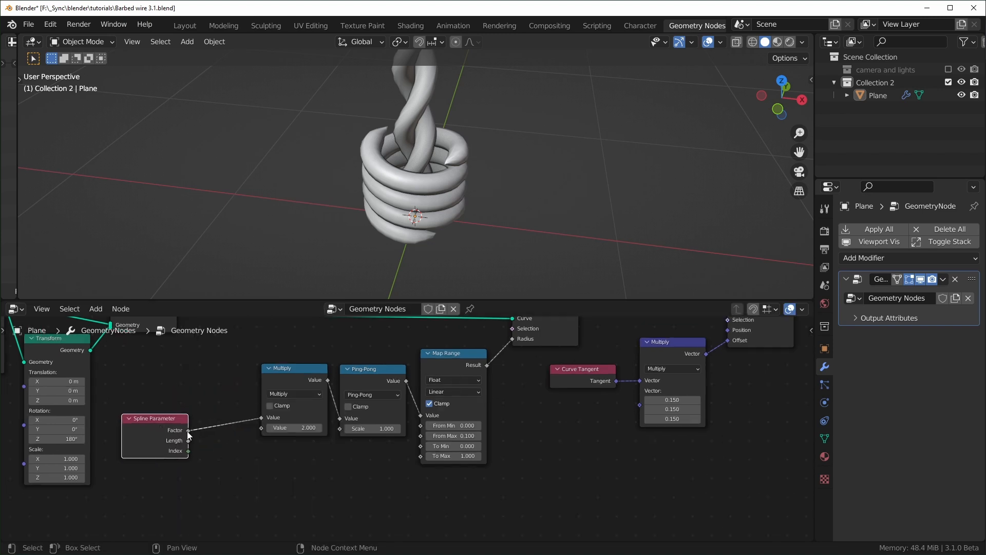
pyautogui.moveTo(233, 434); pyautogui.dragTo(152, 437, button='middle')
pyautogui.moveTo(108, 435); pyautogui.dragTo(560, 409)
pyautogui.scroll(1, 560, 409)
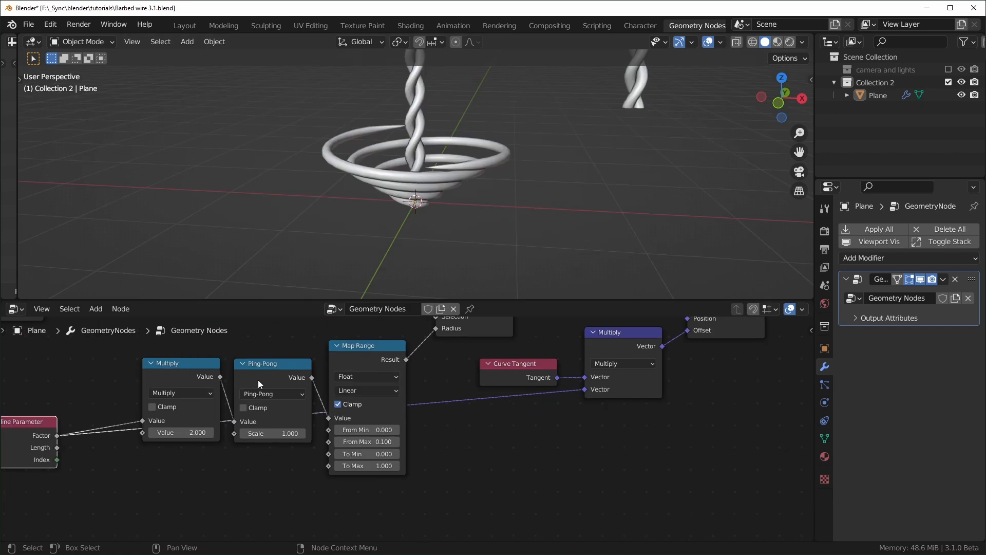
# Step: Duplicate the Multiply math node, insert it between the Spline Parameter's Factor and the vector Multiply, and place it below Map Range
pyautogui.click(197, 381)
pyautogui.hotkey('shift', 'd')
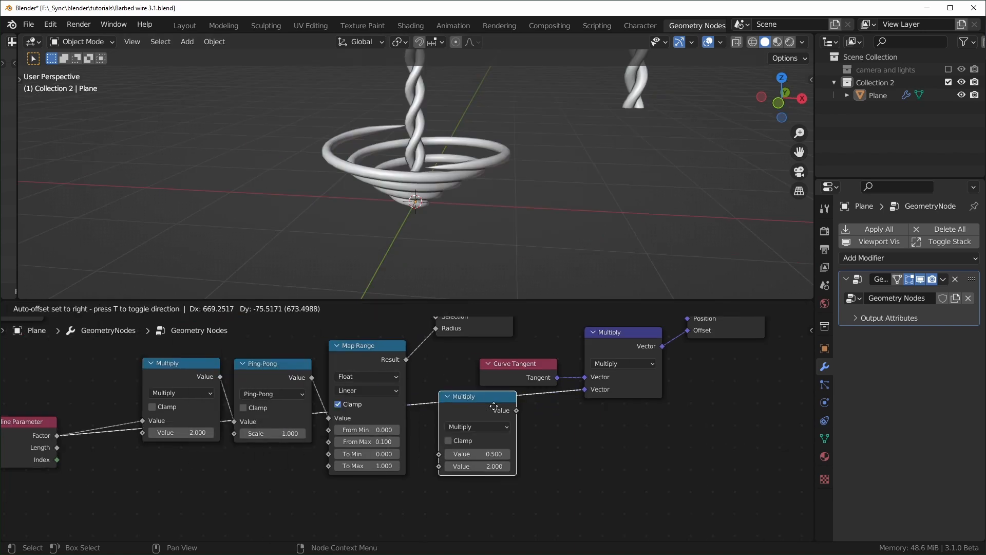
pyautogui.click(497, 414)
pyautogui.click(451, 404)
pyautogui.click(451, 404)
pyautogui.moveTo(455, 401); pyautogui.dragTo(380, 504)
# Step: Change the inserted Math node to Subtract and set its second value to 0.5
pyautogui.moveTo(414, 462); pyautogui.dragTo(414, 398, button='middle')
pyautogui.click(407, 470)
pyautogui.press('s')
pyautogui.moveTo(444, 439); pyautogui.dragTo(448, 425, button='middle')
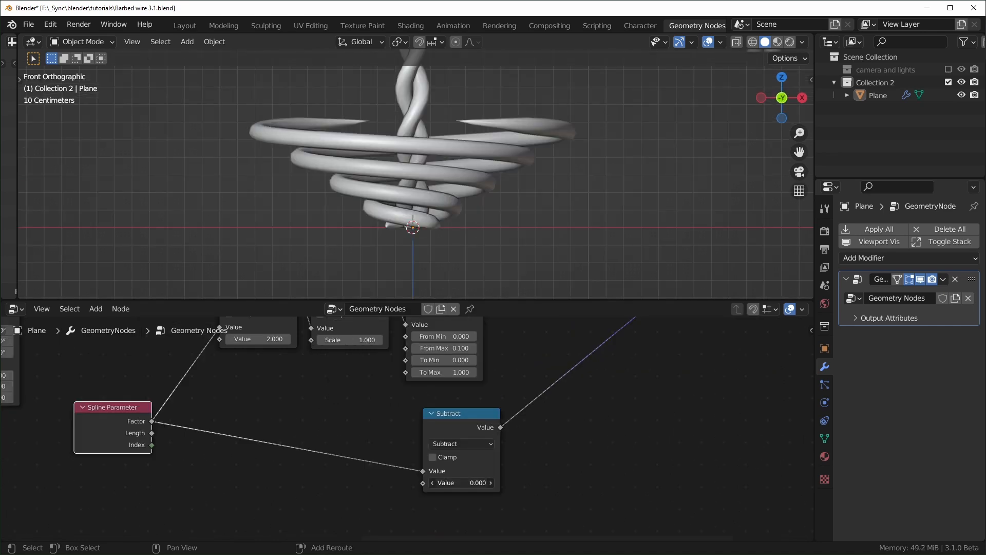
pyautogui.moveTo(460, 482)
pyautogui.mouseDown()
pyautogui.moveTo(501, 482)
pyautogui.moveTo(474, 482)
pyautogui.mouseUp()
pyautogui.click(473, 482)
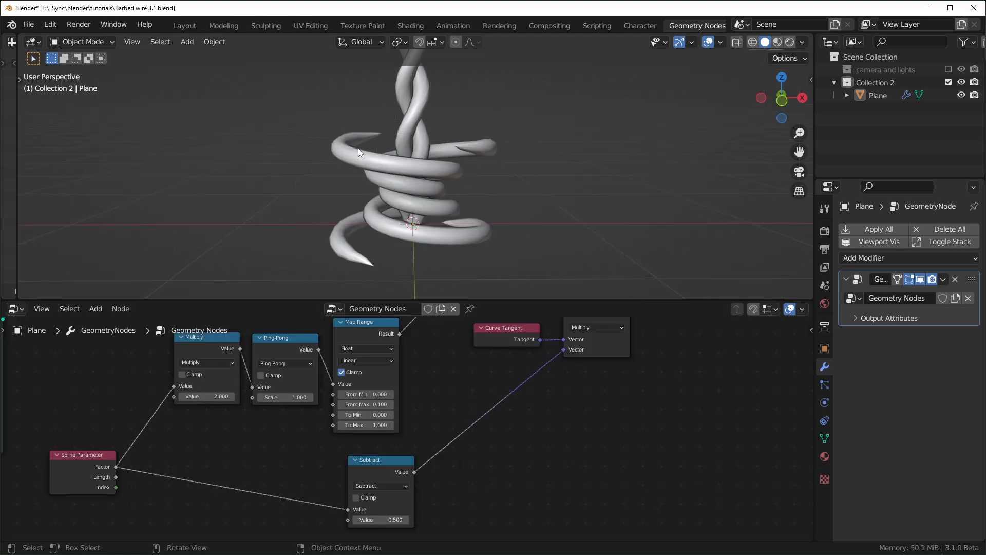
pyautogui.moveTo(358, 151); pyautogui.dragTo(447, 196, button='middle')
# Step: Duplicate the vector Multiply node and insert the copy between Subtract and the original vector Multiply
pyautogui.moveTo(589, 383); pyautogui.dragTo(563, 415, button='middle')
pyautogui.click(571, 343)
pyautogui.hotkey('shift', 'd')
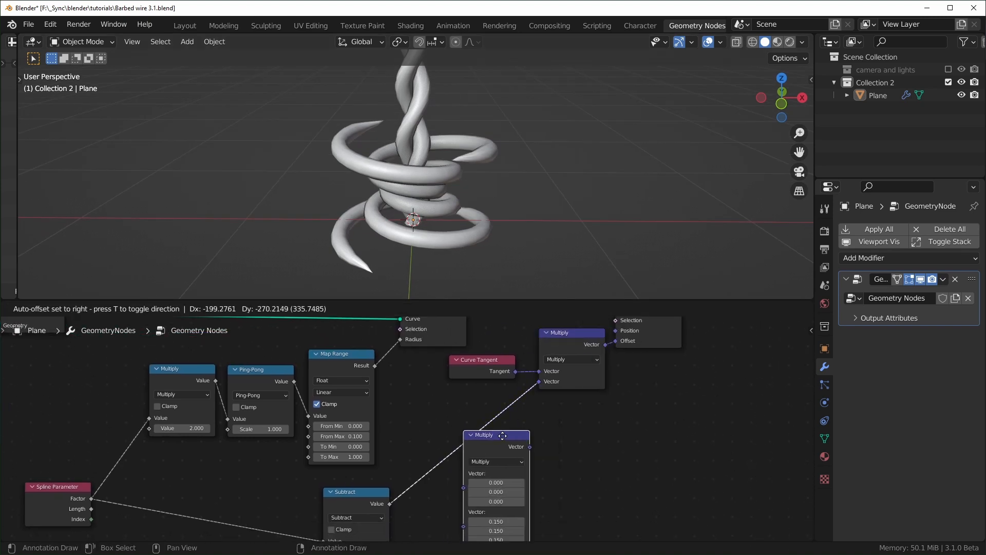
pyautogui.click(483, 429)
pyautogui.moveTo(441, 482); pyautogui.dragTo(482, 432, button='middle')
pyautogui.scroll(2, 483, 432)
pyautogui.moveTo(523, 386); pyautogui.dragTo(523, 363, button='middle')
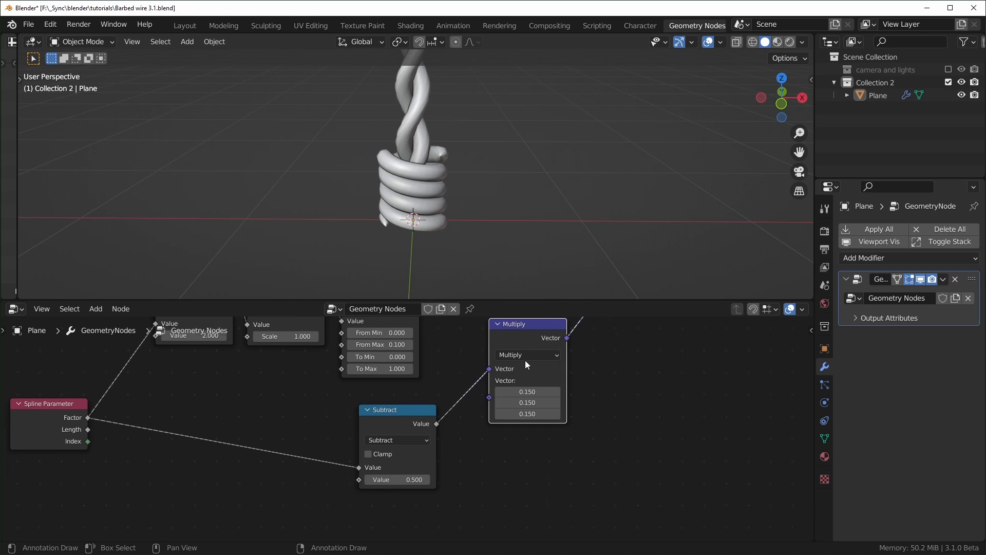
# Step: Change the duplicated vector node's operation to Scale and position it beside the Subtract node
pyautogui.click(526, 357)
pyautogui.click(529, 176)
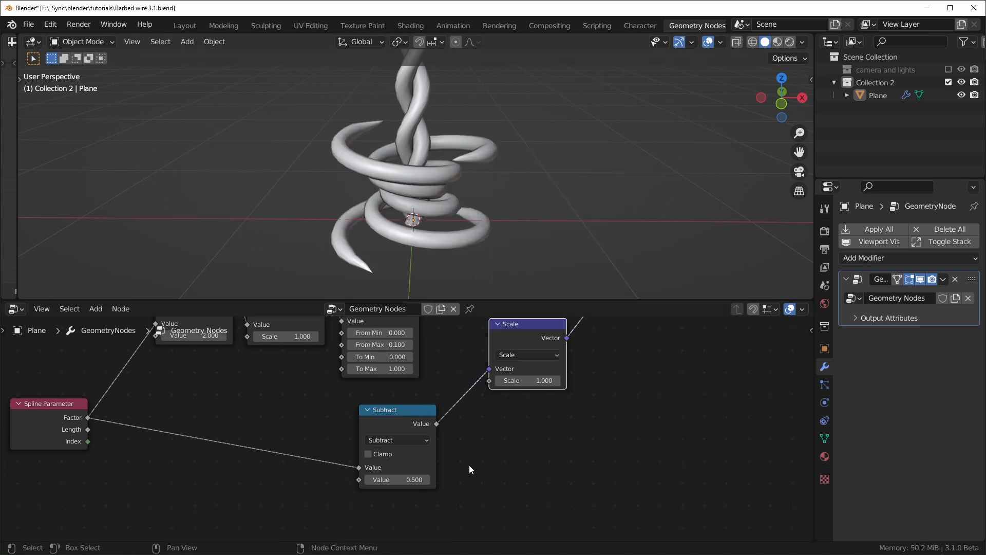
pyautogui.moveTo(472, 468); pyautogui.dragTo(449, 466, button='middle')
pyautogui.moveTo(505, 376); pyautogui.dragTo(519, 377)
pyautogui.rightClick(504, 376)
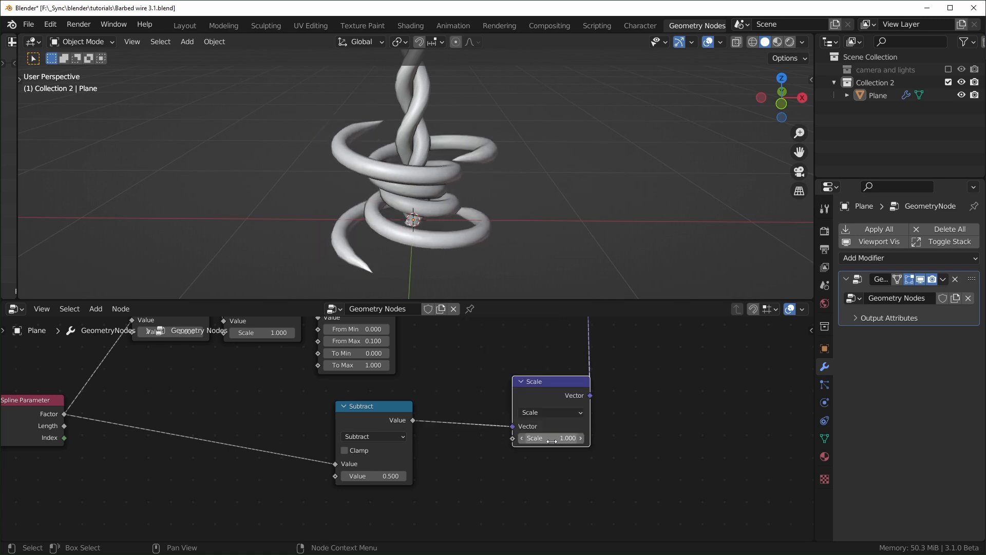
pyautogui.moveTo(548, 438); pyautogui.dragTo(545, 438)
pyautogui.rightClick(548, 438)
# Step: Duplicate the Map Range node, insert it between Spline Parameter and Subtract, and reset its From Max to 1
pyautogui.moveTo(391, 410); pyautogui.dragTo(500, 399, button='middle')
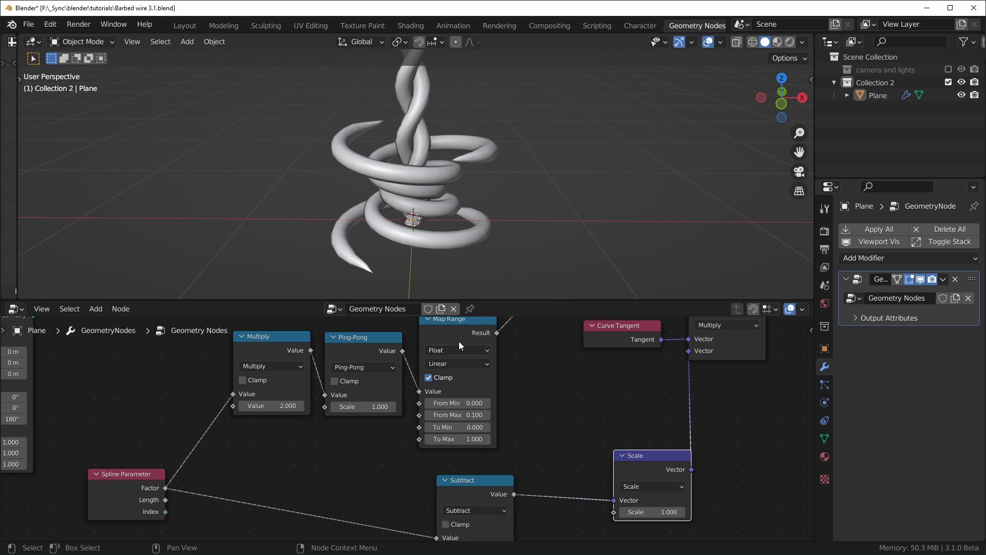
pyautogui.moveTo(446, 257); pyautogui.dragTo(412, 201, button='middle')
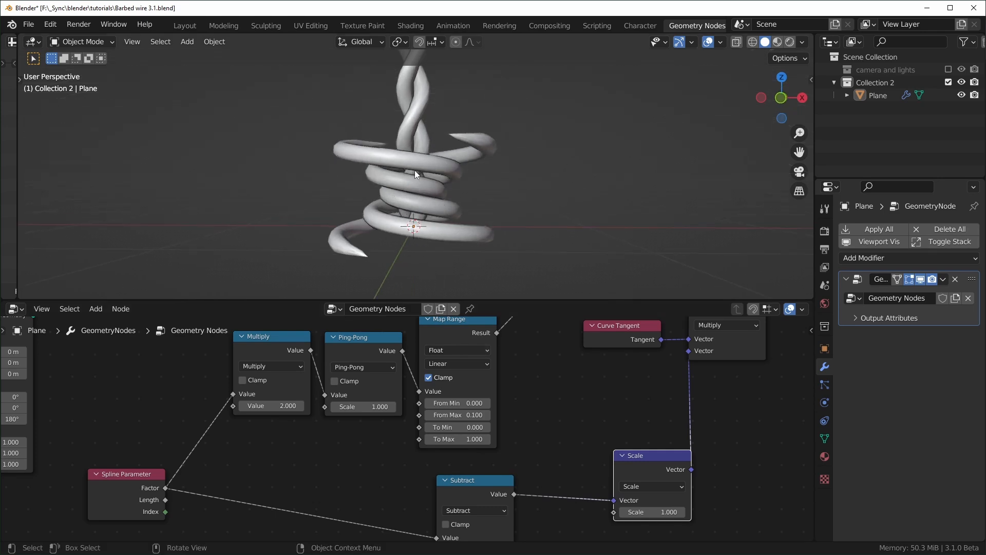
pyautogui.moveTo(535, 451); pyautogui.dragTo(547, 425, button='middle')
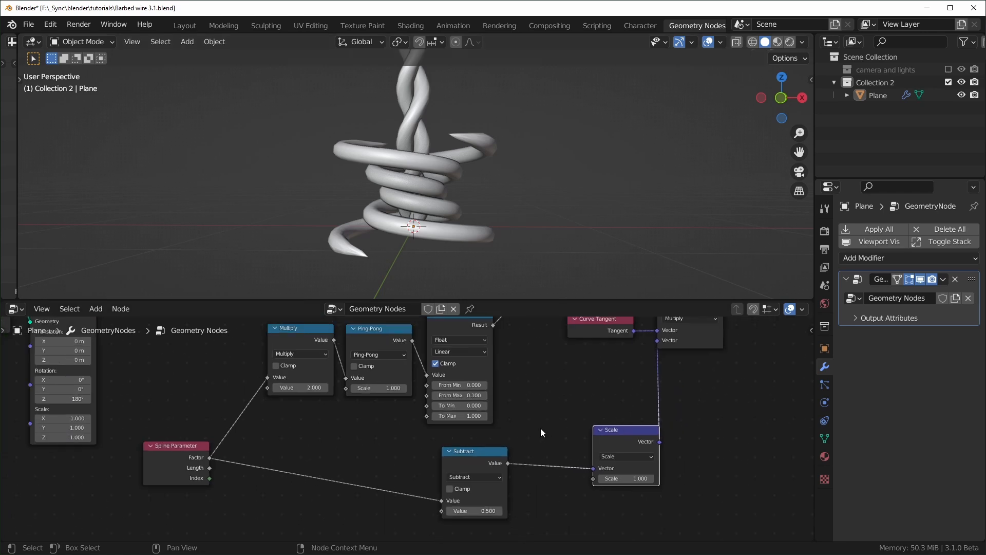
pyautogui.scroll(-1, 546, 425)
pyautogui.click(473, 328)
pyautogui.hotkey('shift', 'd')
pyautogui.click(408, 457)
pyautogui.scroll(4, 390, 454)
pyautogui.moveTo(389, 453); pyautogui.dragTo(409, 365, button='middle')
pyautogui.press('BackSpace')
pyautogui.moveTo(416, 360); pyautogui.dragTo(437, 366)
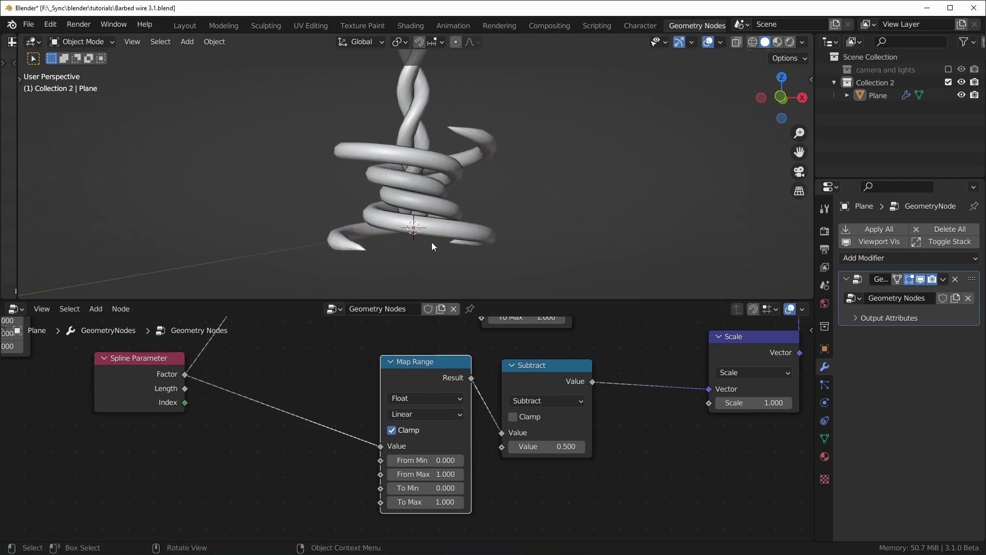
pyautogui.moveTo(430, 230); pyautogui.dragTo(433, 264, button='middle')
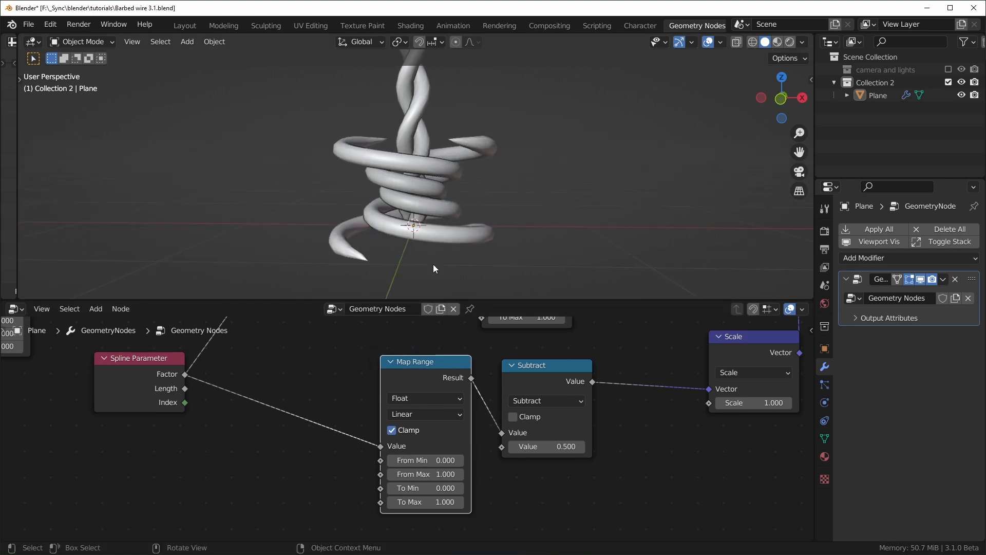
# Step: Set the duplicated Map Range node's To Min to 0.4 and To Max to 0.6
pyautogui.click(425, 489)
pyautogui.press('BackSpace')
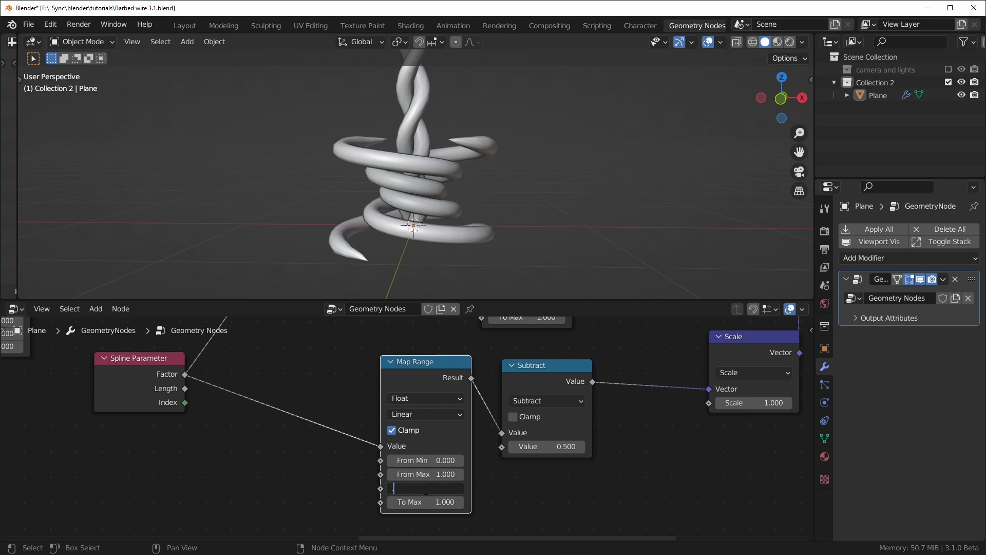
pyautogui.write('0.4')
pyautogui.press('Return')
pyautogui.click(429, 502)
pyautogui.press('BackSpace')
pyautogui.write('0.6')
pyautogui.press('Return')
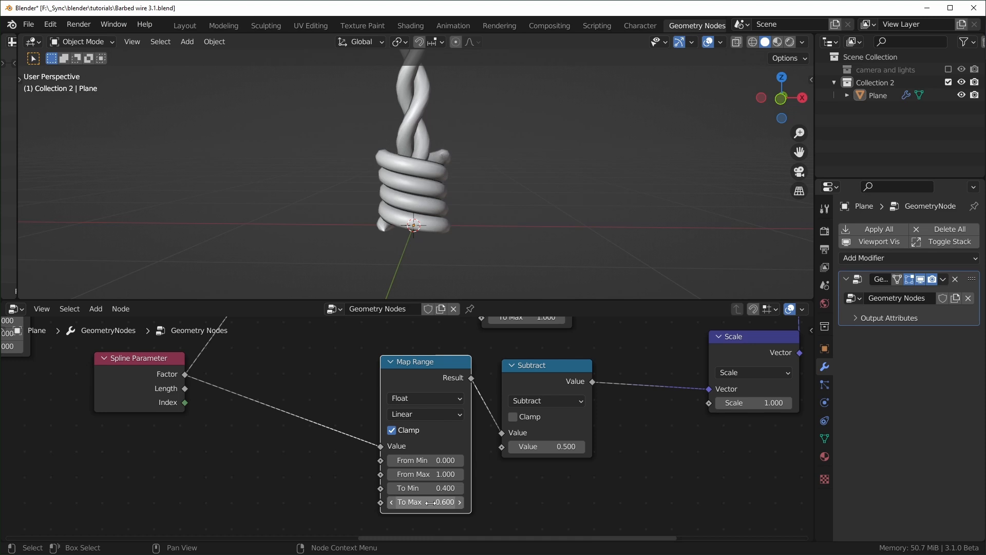
# Step: Set the Scale node's factor to 0.68 and remove the Map Range node before Subtract
pyautogui.moveTo(726, 406); pyautogui.dragTo(794, 406)
pyautogui.moveTo(489, 249); pyautogui.dragTo(454, 197, button='middle')
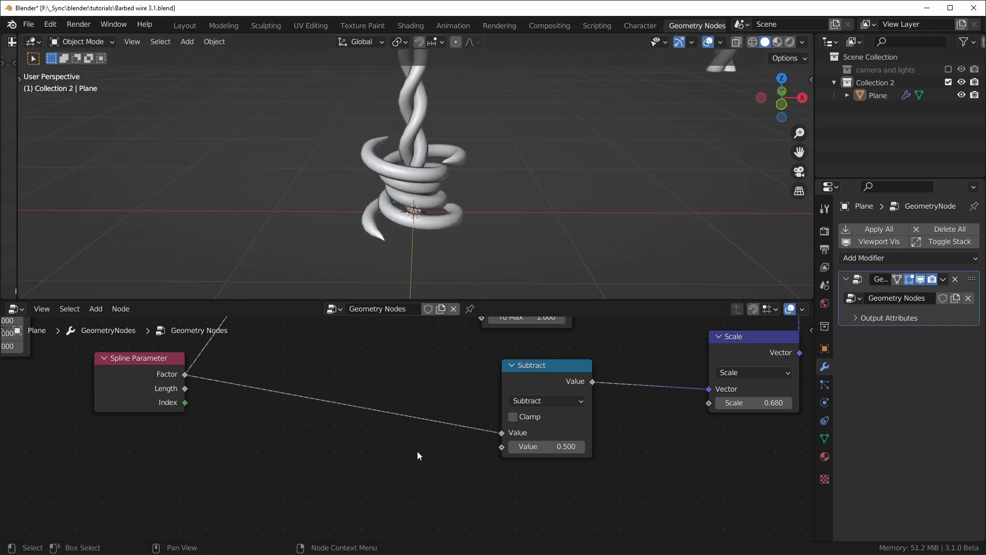
# Step: Add a Float Curve node on the link between the Spline Parameter's Factor and Subtract
pyautogui.hotkey('shift', 'a')
pyautogui.write('s')
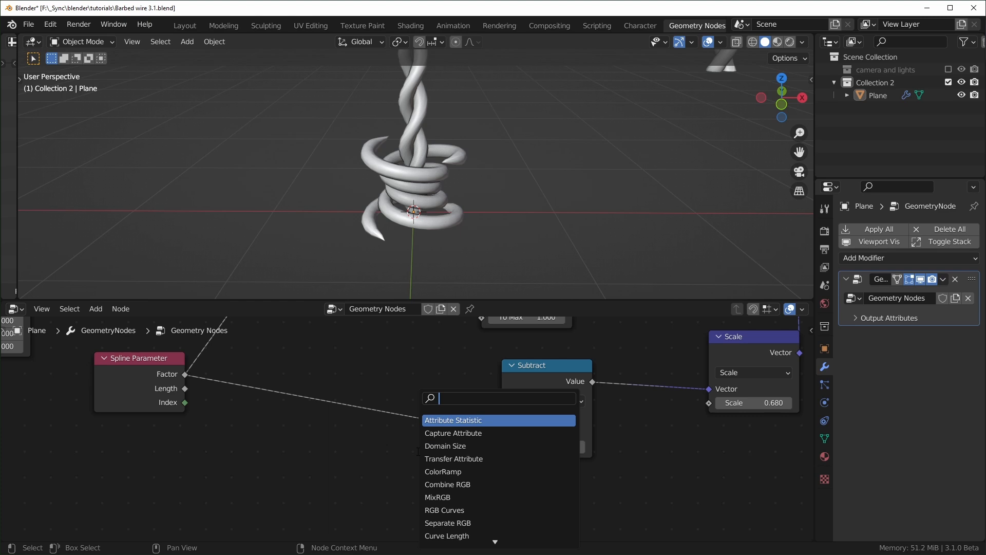
pyautogui.write('float cur')
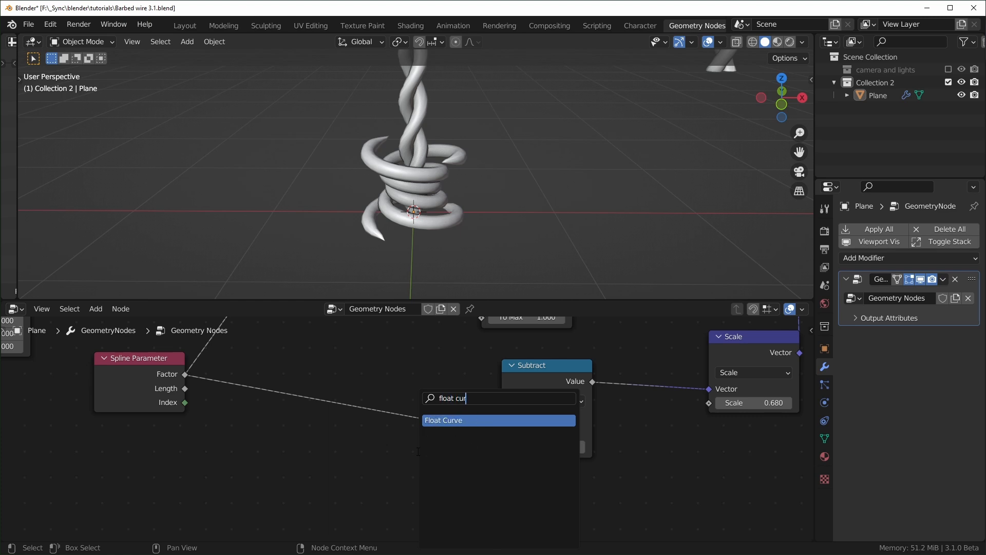
pyautogui.press('Return')
# Step: Shape the Float Curve into a flattened S with control points at 0.125, 0.5 and 0.875, 0.5
pyautogui.moveTo(388, 445); pyautogui.dragTo(330, 445)
pyautogui.moveTo(402, 407); pyautogui.dragTo(437, 445)
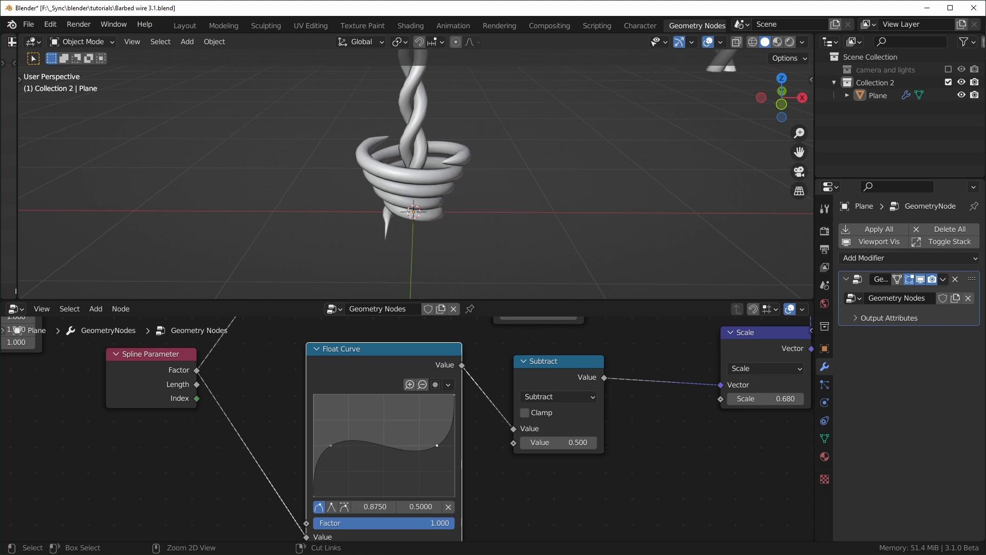
pyautogui.moveTo(445, 187); pyautogui.dragTo(529, 210, button='middle')
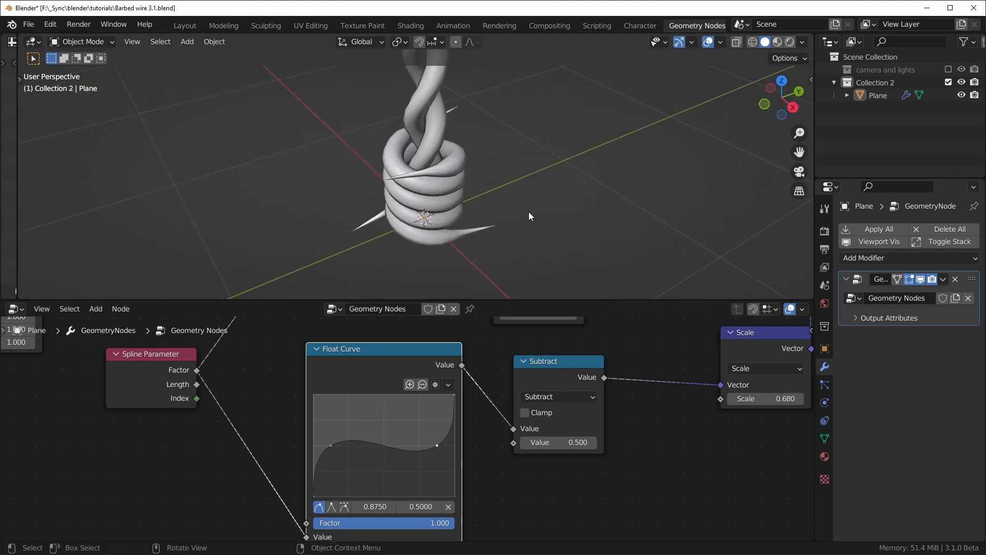
# Step: Try a factor of 1.59 on the Scale node for longer barb tips, and return it to 0.68
pyautogui.moveTo(765, 398); pyautogui.dragTo(809, 399)
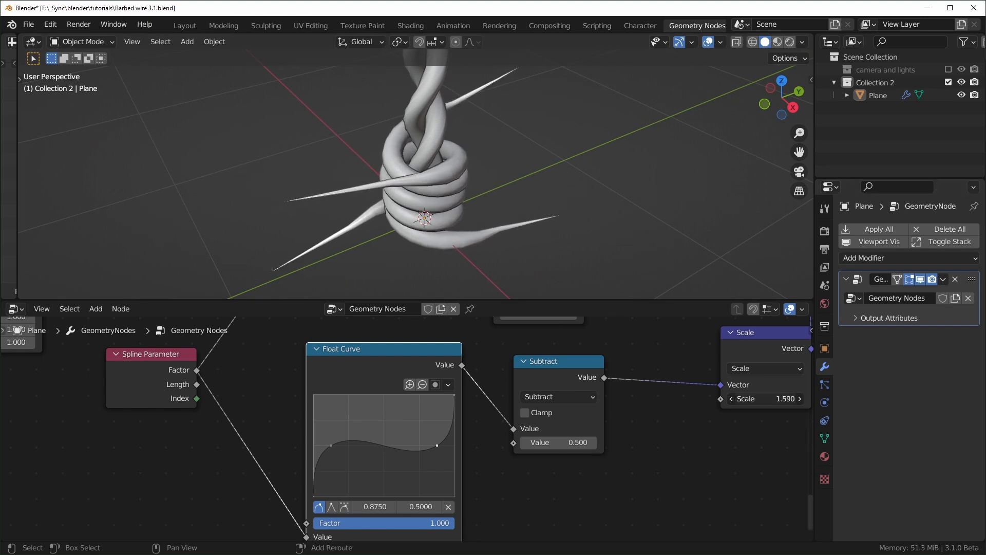
pyautogui.moveTo(769, 366); pyautogui.dragTo(730, 378)
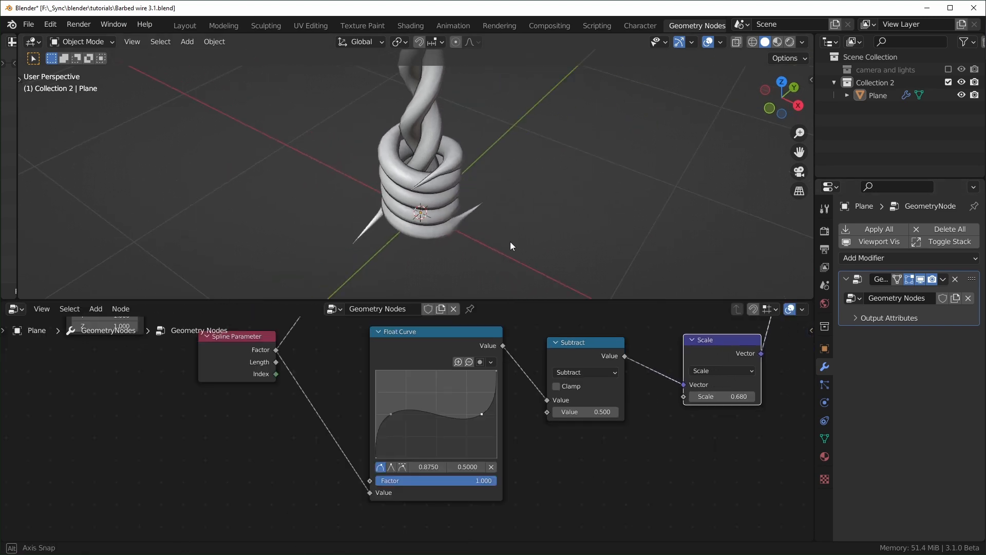
pyautogui.moveTo(511, 242); pyautogui.dragTo(464, 146, button='middle')
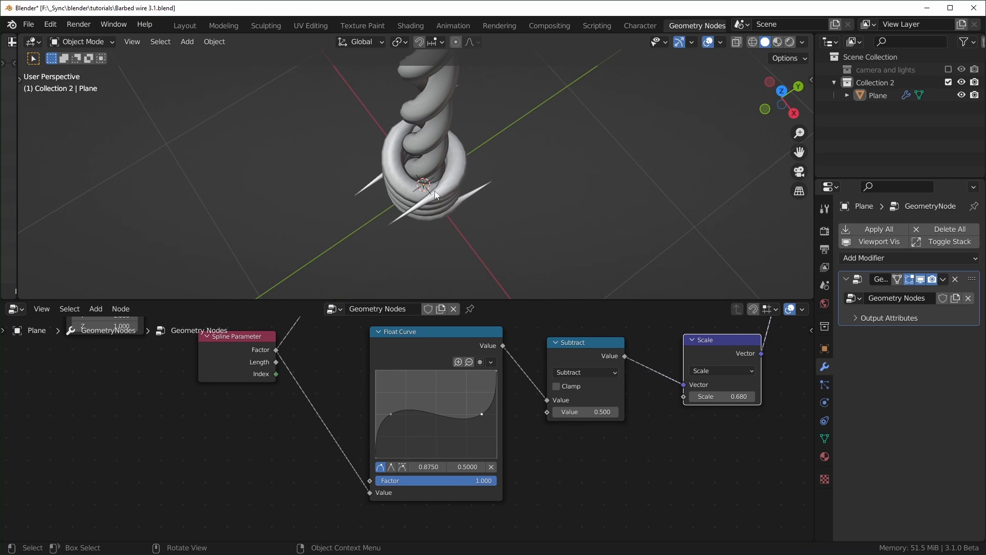
pyautogui.moveTo(437, 189); pyautogui.dragTo(456, 164, button='middle')
# Step: Check the coordinates of the Float Curve's first control point and examine the resulting barb
pyautogui.scroll(2, 410, 420)
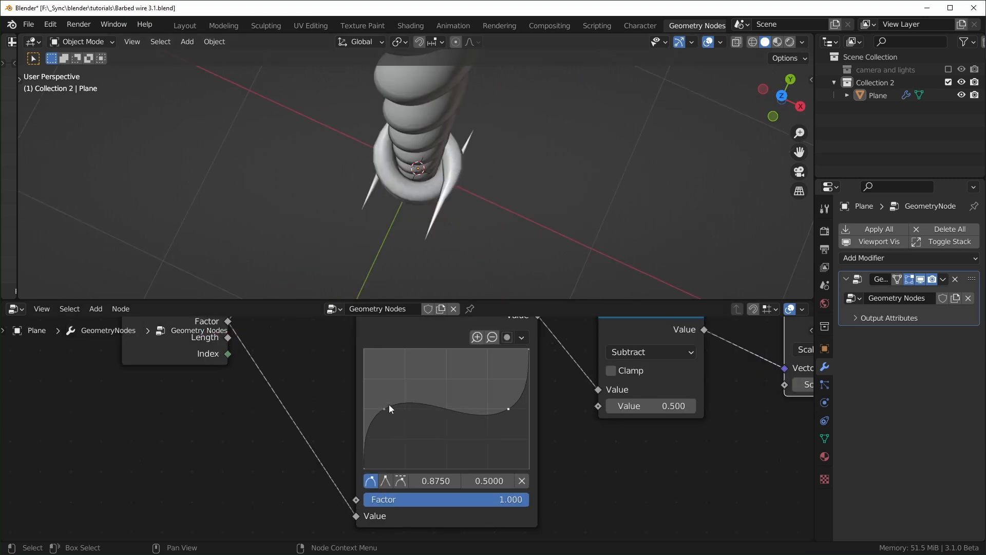
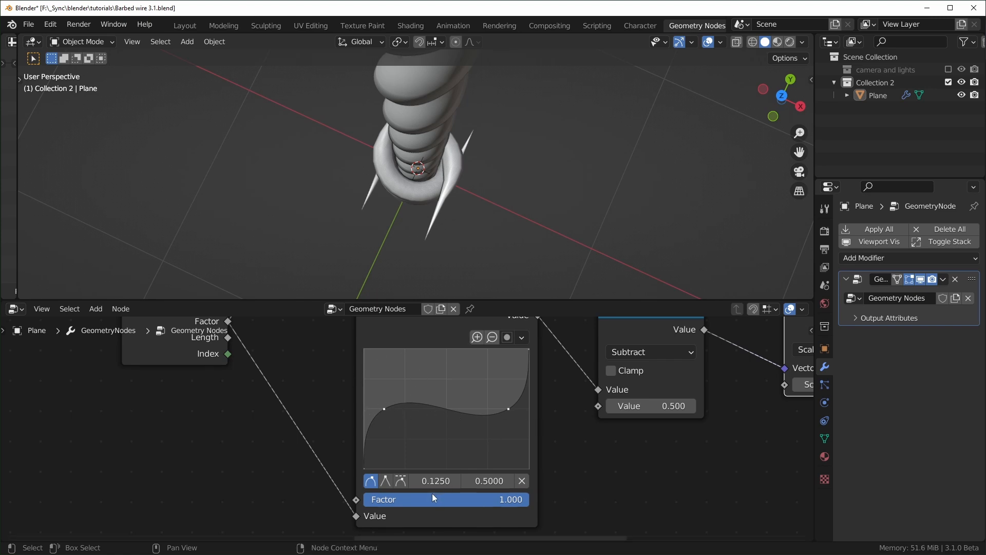
pyautogui.click(405, 480)
pyautogui.moveTo(530, 239); pyautogui.dragTo(457, 170, button='middle')
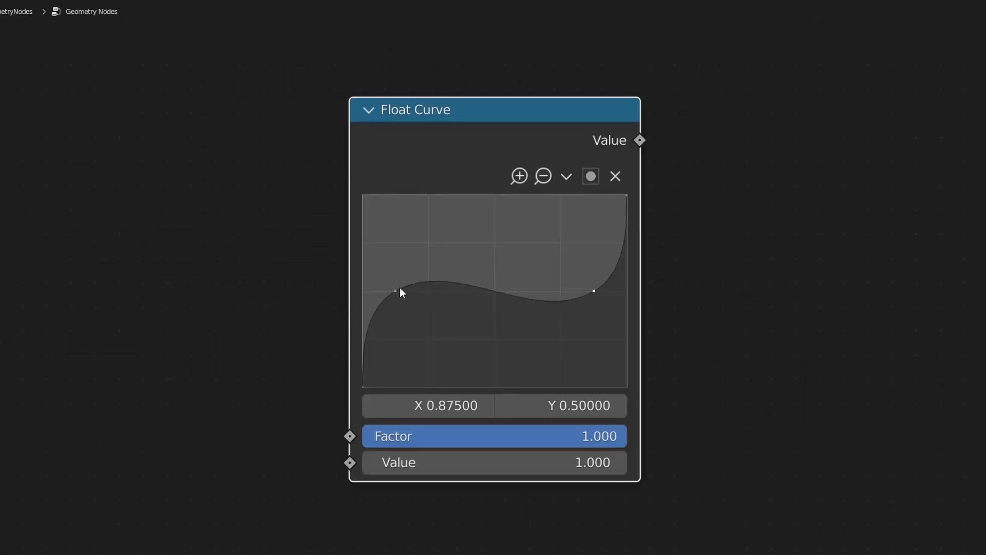
# Step: Give the Float Curve's control point at 0.125, 0.5 an auto clamped handle
pyautogui.click(396, 291)
pyautogui.click(567, 176)
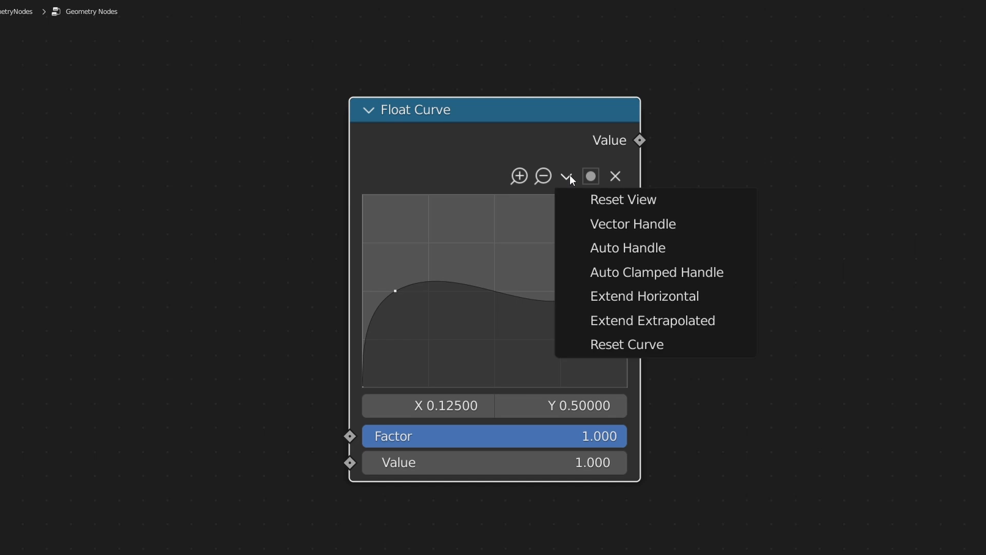
pyautogui.click(574, 271)
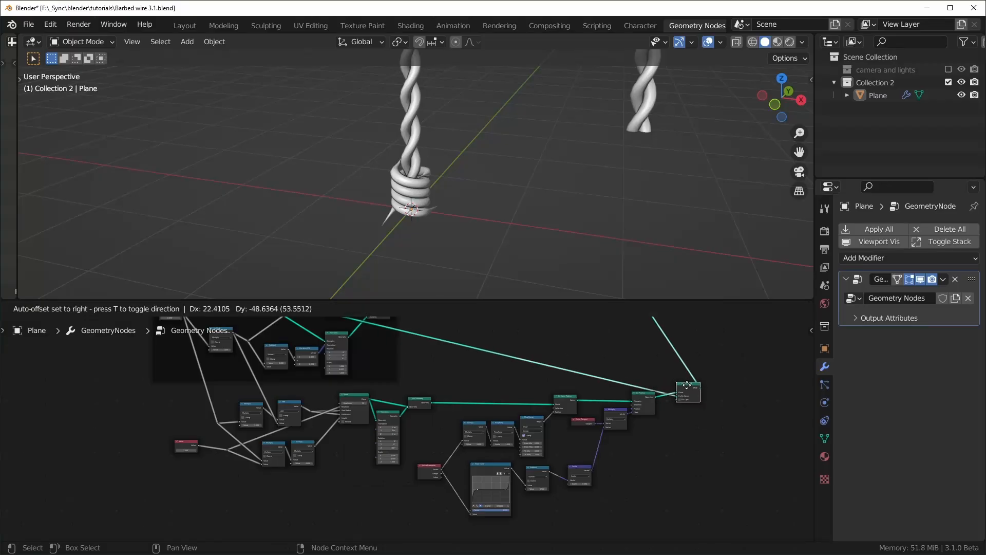
# Step: Group all of the barb spiral's nodes into a frame labelled "barbs"
pyautogui.moveTo(132, 387); pyautogui.dragTo(762, 520)
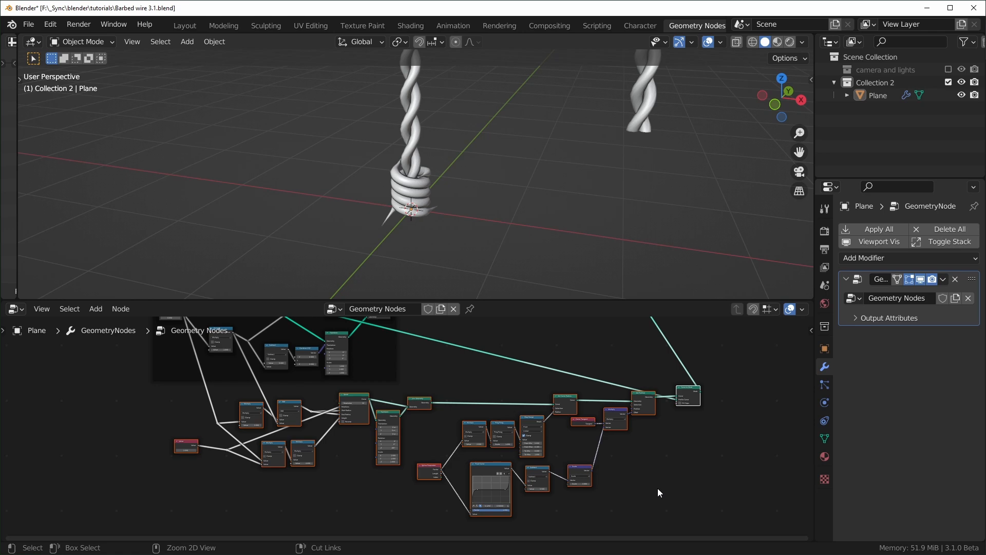
pyautogui.hotkey('ctrl', 'j')
pyautogui.scroll(4, 472, 395)
pyautogui.press('F2')
pyautogui.write('barb')
pyautogui.write('s')
pyautogui.press('Return')
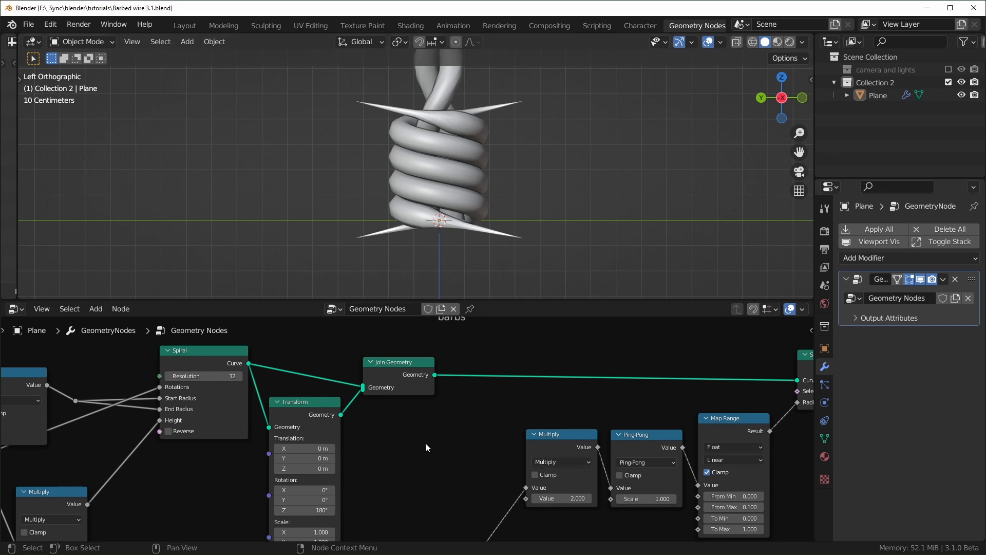
# Step: Set From Max to 0.01 on the Map Range node that controls the barb's radius taper
pyautogui.moveTo(556, 452); pyautogui.dragTo(416, 402, button='middle')
pyautogui.moveTo(616, 464); pyautogui.dragTo(522, 432, button='middle')
pyautogui.scroll(3, 522, 432)
pyautogui.scroll(-1, 522, 424)
pyautogui.scroll(-1, 476, 437)
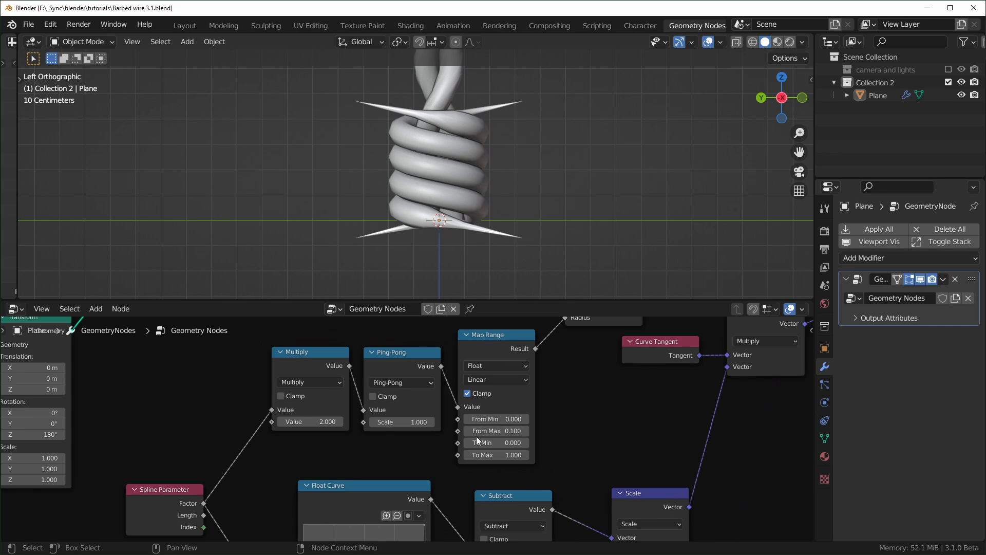
pyautogui.keyDown('shift'); pyautogui.moveTo(508, 431); pyautogui.dragTo(462, 430); pyautogui.keyUp('shift')
pyautogui.rightClick(508, 431)
pyautogui.click(511, 431)
pyautogui.write('.01')
pyautogui.press('Return')
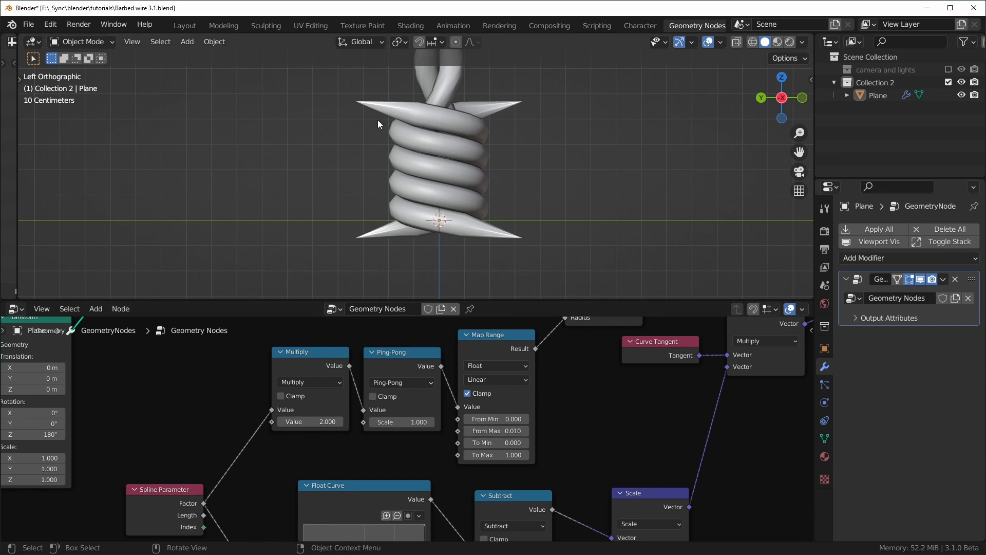
# Step: Inspect the barb in wireframe, then try Spiral resolutions of 5 and 664 before returning it to 32
pyautogui.hotkey('shift', 'z')
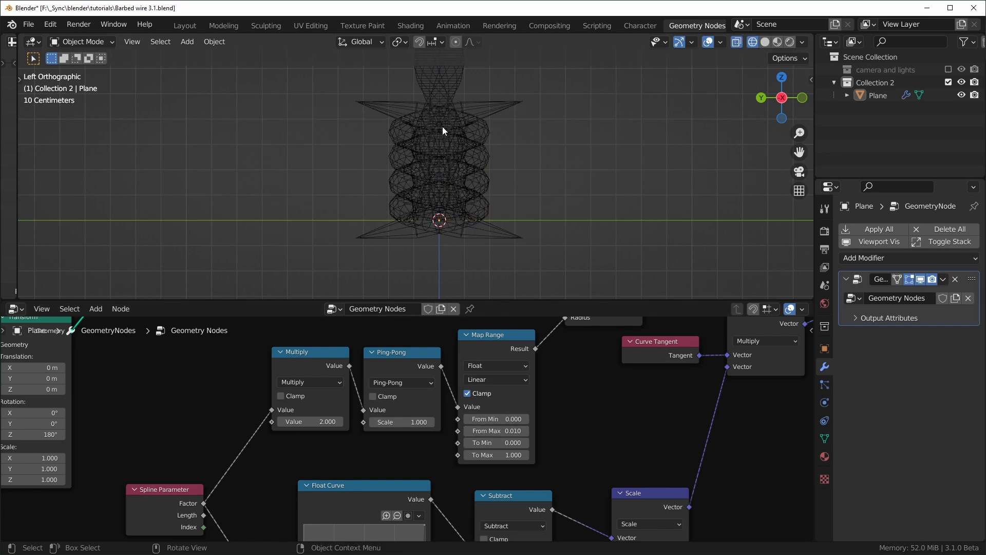
pyautogui.hotkey('shift', 'z')
pyautogui.moveTo(355, 331); pyautogui.dragTo(366, 506, button='middle')
pyautogui.scroll(3, 458, 378)
pyautogui.moveTo(458, 378); pyautogui.dragTo(421, 397, button='middle')
pyautogui.moveTo(420, 397); pyautogui.dragTo(306, 397)
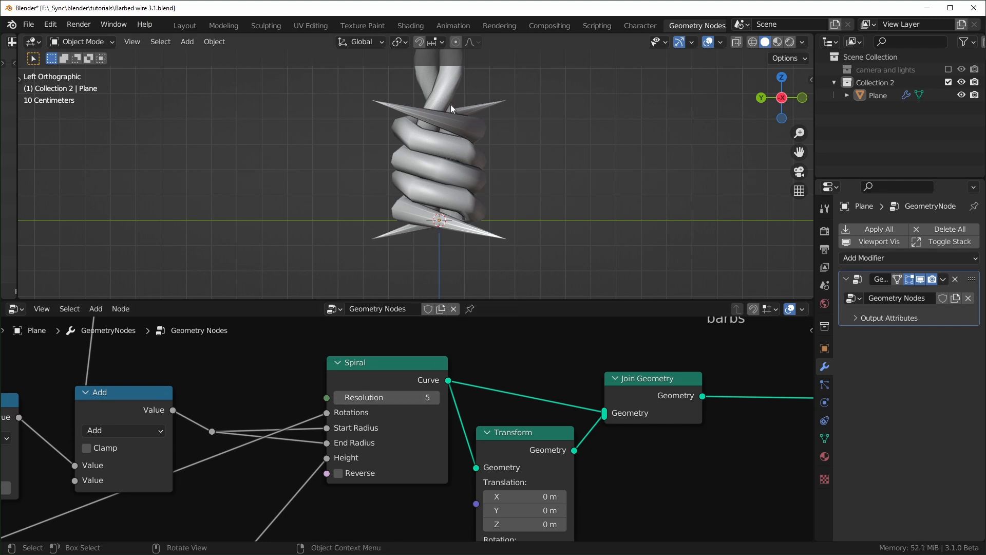
pyautogui.moveTo(401, 397); pyautogui.dragTo(544, 397)
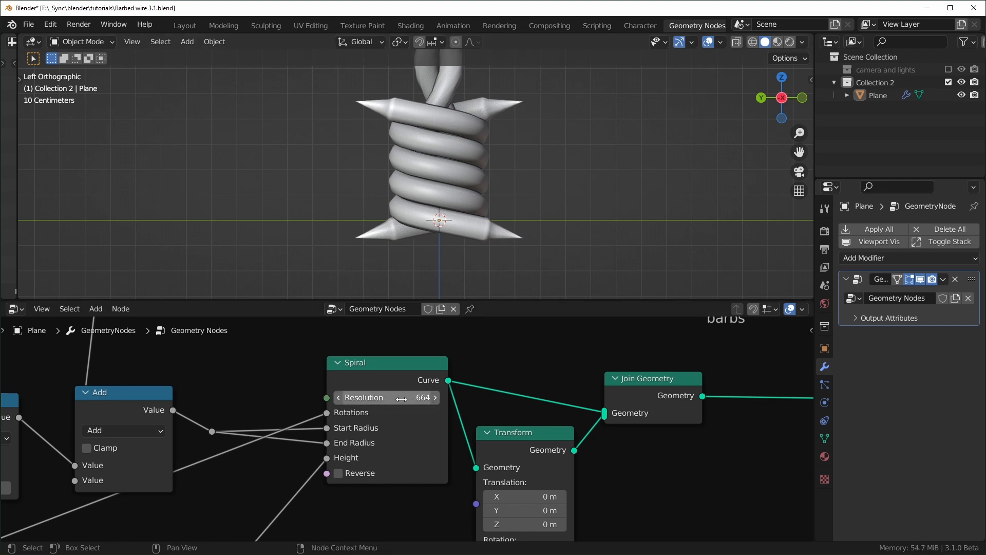
pyautogui.click(416, 398)
pyautogui.write('32')
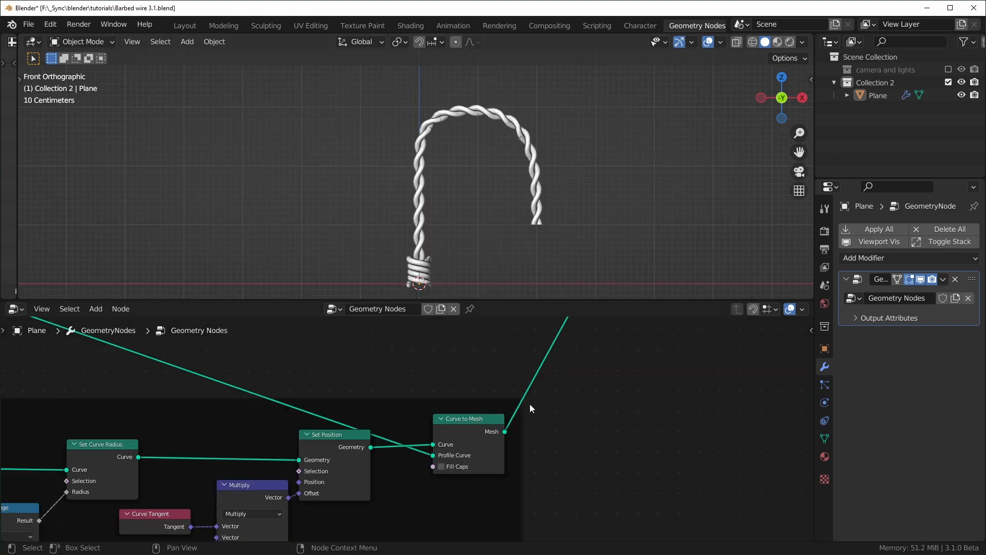
# Step: Preview the wire's Curve to Mesh output and the Resample Curve output to find the points for the barbs
pyautogui.scroll(-4, 519, 404)
pyautogui.moveTo(495, 410); pyautogui.dragTo(502, 476, button='middle')
pyautogui.moveTo(444, 384); pyautogui.dragTo(487, 477, button='middle')
pyautogui.moveTo(414, 390); pyautogui.dragTo(470, 481, button='middle')
pyautogui.moveTo(310, 480); pyautogui.dragTo(473, 539, button='middle')
pyautogui.scroll(4, 337, 368)
pyautogui.moveTo(231, 408); pyautogui.dragTo(414, 427, button='middle')
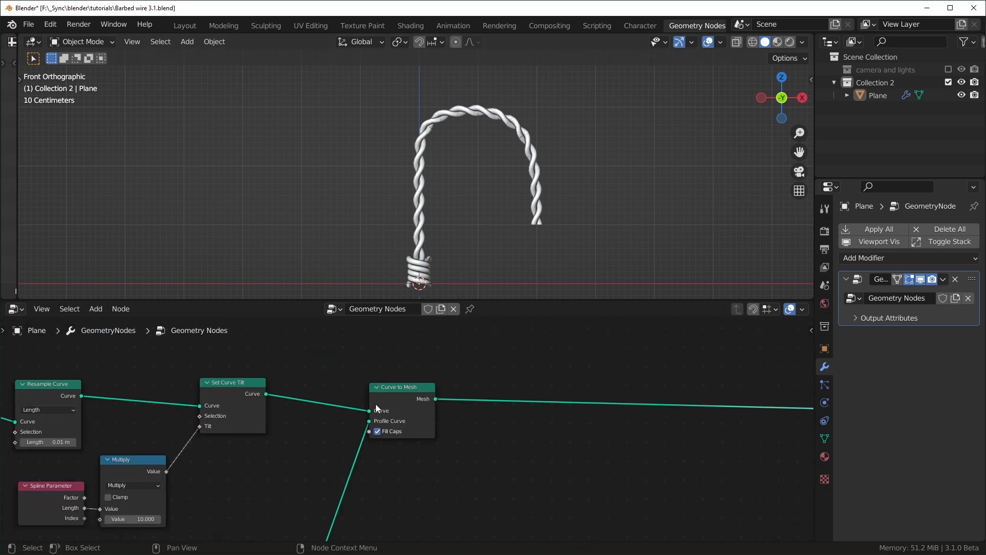
pyautogui.keyDown('ctrl'); pyautogui.keyDown('shift'); pyautogui.click(415, 391); pyautogui.keyUp('shift'); pyautogui.keyUp('ctrl')
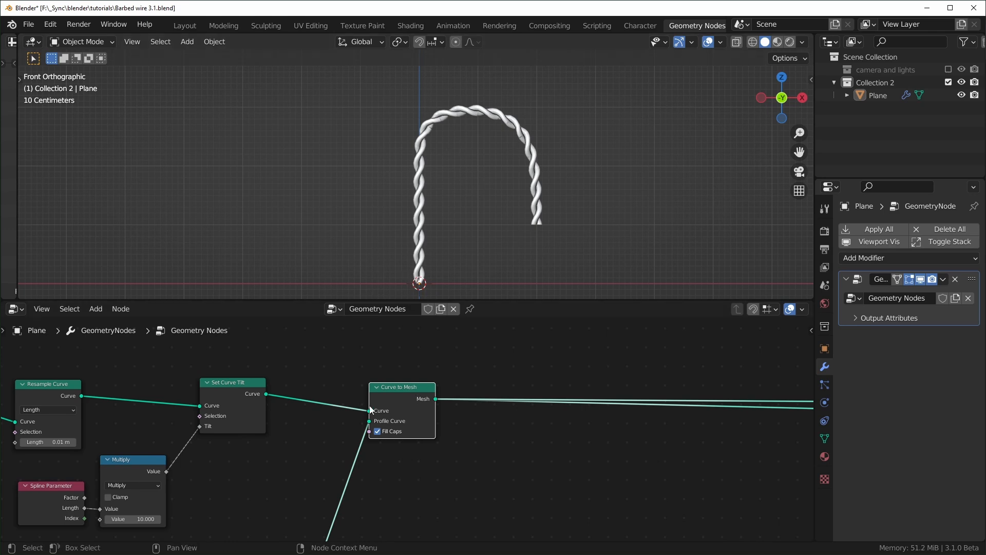
pyautogui.keyDown('ctrl'); pyautogui.hscroll(-10, 422, 410); pyautogui.keyUp('ctrl')
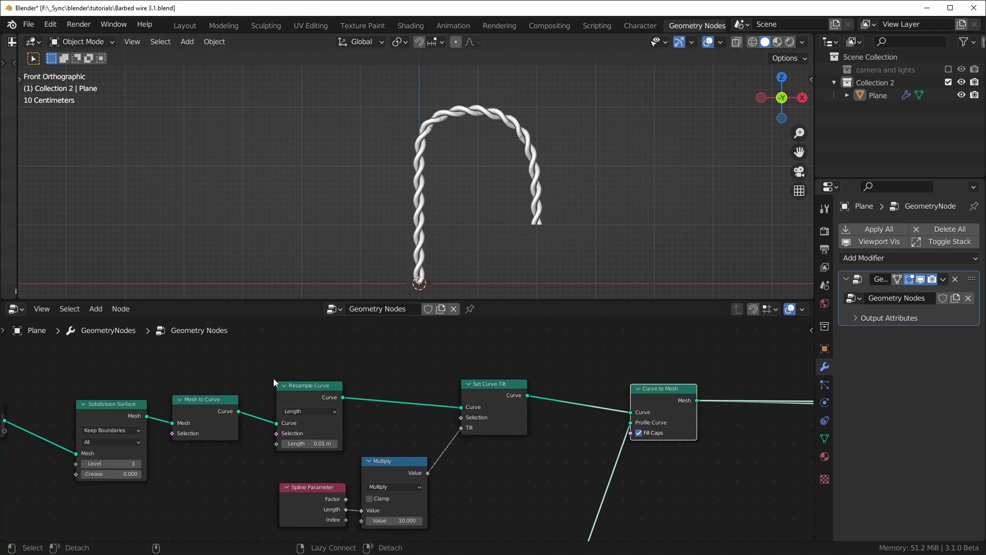
pyautogui.keyDown('ctrl'); pyautogui.keyDown('shift'); pyautogui.click(315, 396); pyautogui.keyUp('shift'); pyautogui.keyUp('ctrl')
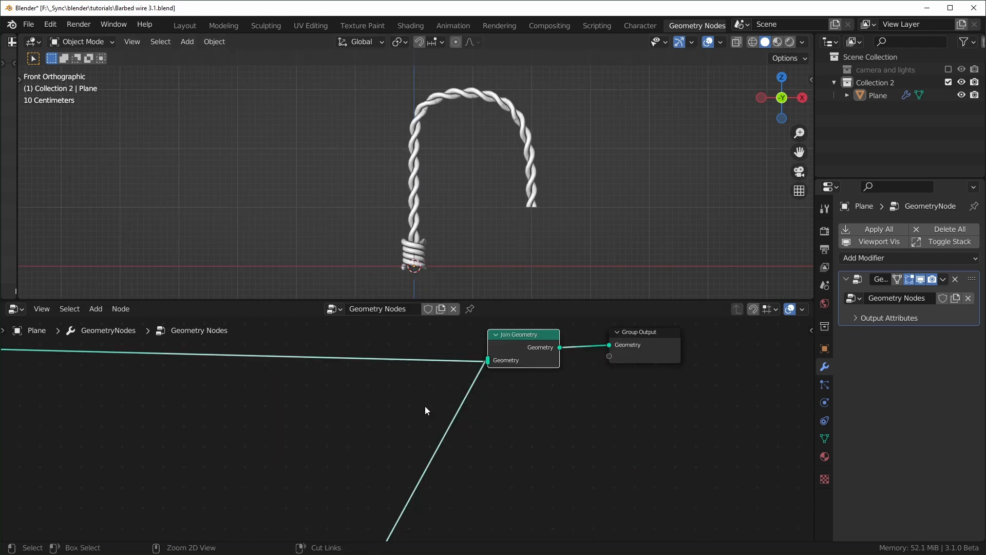
# Step: Remove the barbs' direct link to Join Geometry and add an Instance on Points node before it
pyautogui.hotkey('ctrl', 'z')
pyautogui.moveTo(358, 421); pyautogui.dragTo(401, 426, button='middle')
pyautogui.scroll(-2, 401, 426)
pyautogui.hotkey('shift', 'a')
pyautogui.click(406, 427)
pyautogui.write('instance')
pyautogui.press('Down')
pyautogui.press('Down')
pyautogui.press('Down')
pyautogui.press('Return')
pyautogui.scroll(-2, 411, 431)
pyautogui.click(413, 434)
# Step: Connect the wire's resampled curve to Points and the barbs' mesh to Instance on the Instance on Points node
pyautogui.scroll(5, 411, 434)
pyautogui.moveTo(444, 416); pyautogui.dragTo(801, 460, button='middle')
pyautogui.moveTo(52, 431); pyautogui.dragTo(554, 443, button='middle')
pyautogui.moveTo(255, 371); pyautogui.dragTo(658, 463)
pyautogui.moveTo(658, 463); pyautogui.dragTo(498, 422, button='middle')
pyautogui.scroll(2, 475, 439)
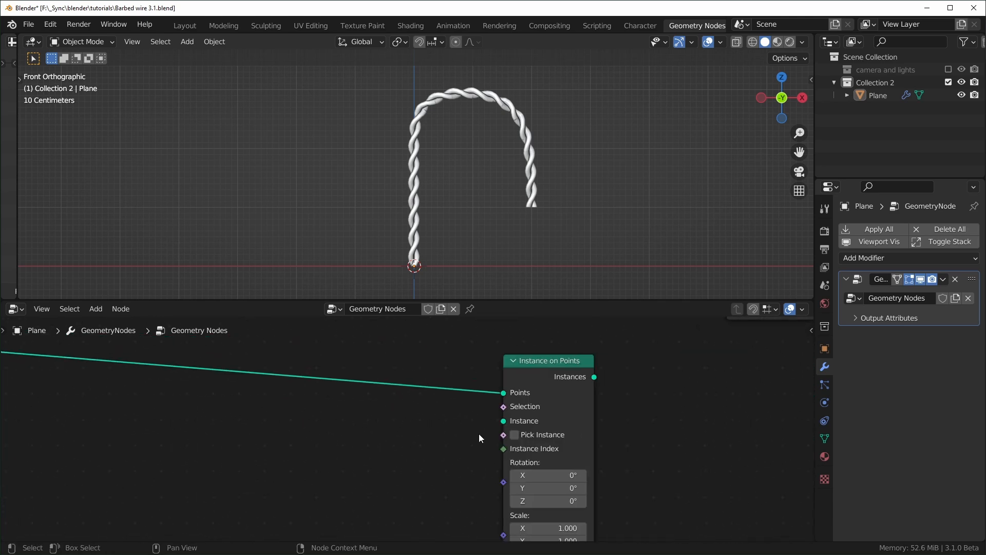
pyautogui.moveTo(495, 428); pyautogui.dragTo(388, 441)
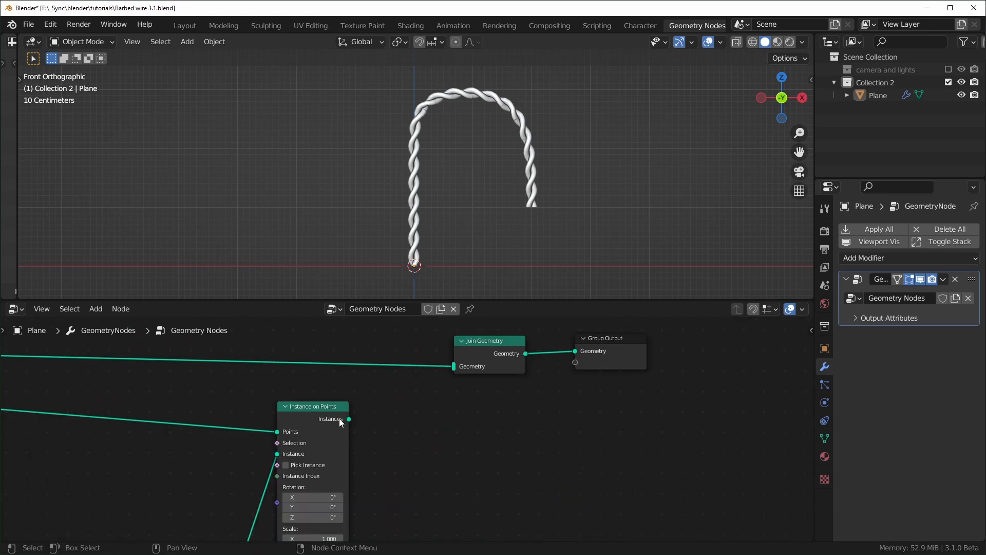
# Step: Connect the Instances output to Join Geometry and inspect the barbs along the wire
pyautogui.moveTo(339, 418); pyautogui.dragTo(455, 372)
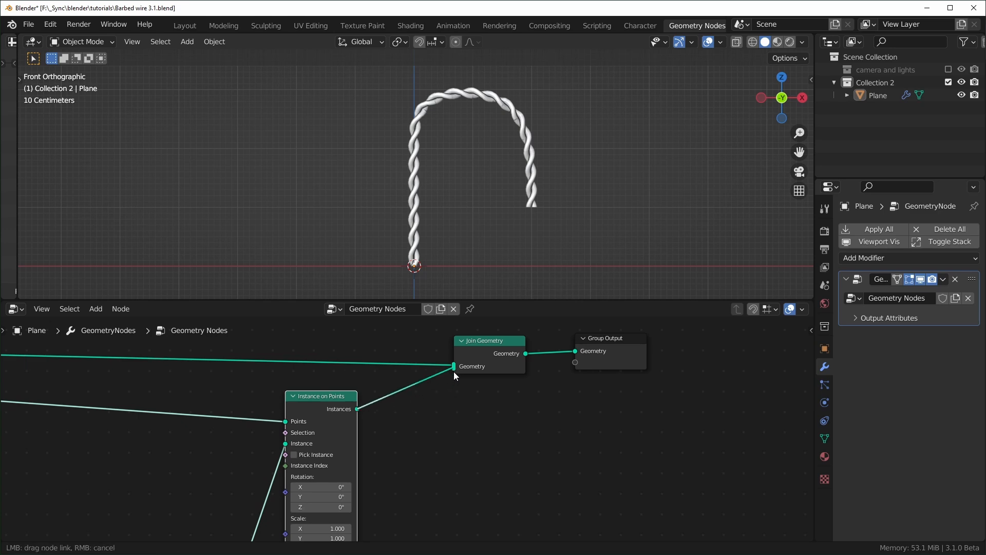
pyautogui.moveTo(485, 181); pyautogui.dragTo(413, 184, button='middle')
pyautogui.moveTo(476, 233); pyautogui.dragTo(455, 271, button='middle')
pyautogui.scroll(3, 455, 272)
pyautogui.scroll(-3, 600, 182)
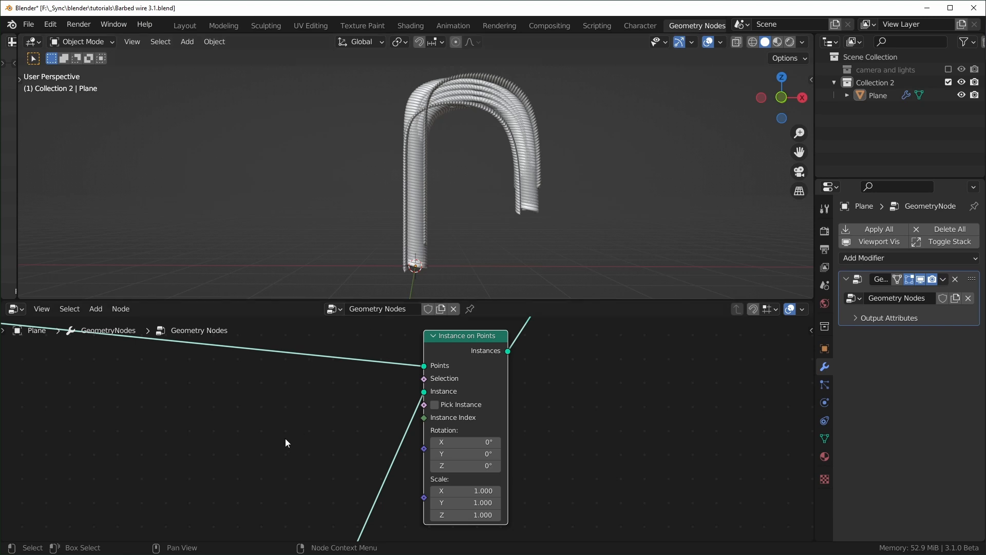
# Step: Add an Index node and connect it to the Selection input of Instance on Points
pyautogui.moveTo(423, 380); pyautogui.dragTo(391, 401)
pyautogui.write('index')
pyautogui.press('Return')
pyautogui.click(197, 406)
pyautogui.moveTo(284, 426); pyautogui.dragTo(474, 369)
pyautogui.scroll(1, 518, 398)
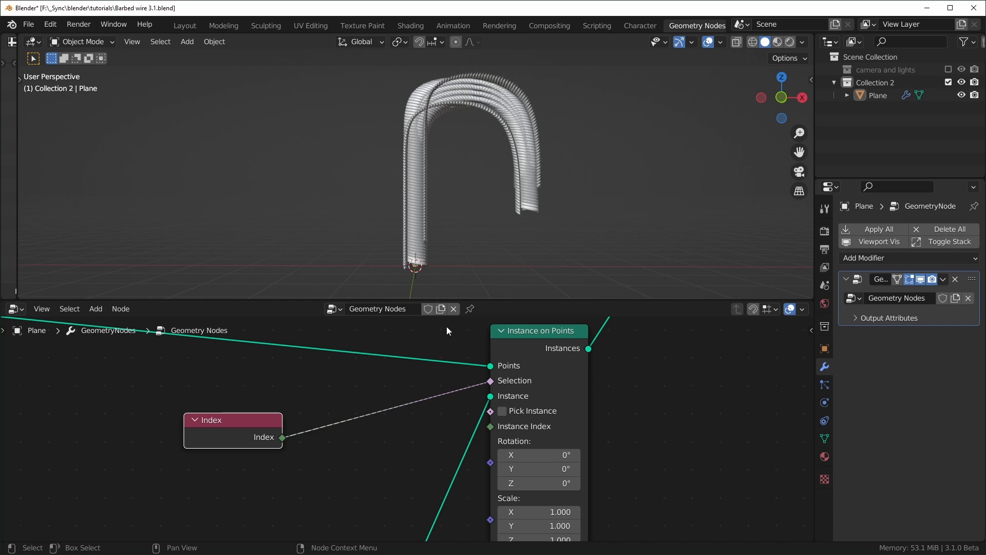
# Step: Disconnect Index from Selection and reconnect it to compare the barb at the wire's start
pyautogui.scroll(1, 424, 272)
pyautogui.scroll(-2, 424, 271)
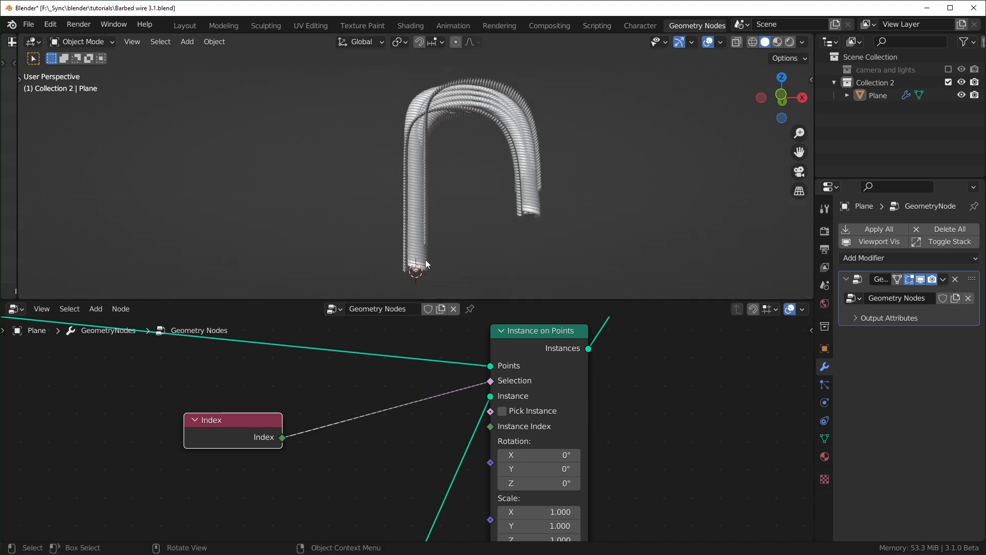
pyautogui.moveTo(488, 382); pyautogui.dragTo(452, 349)
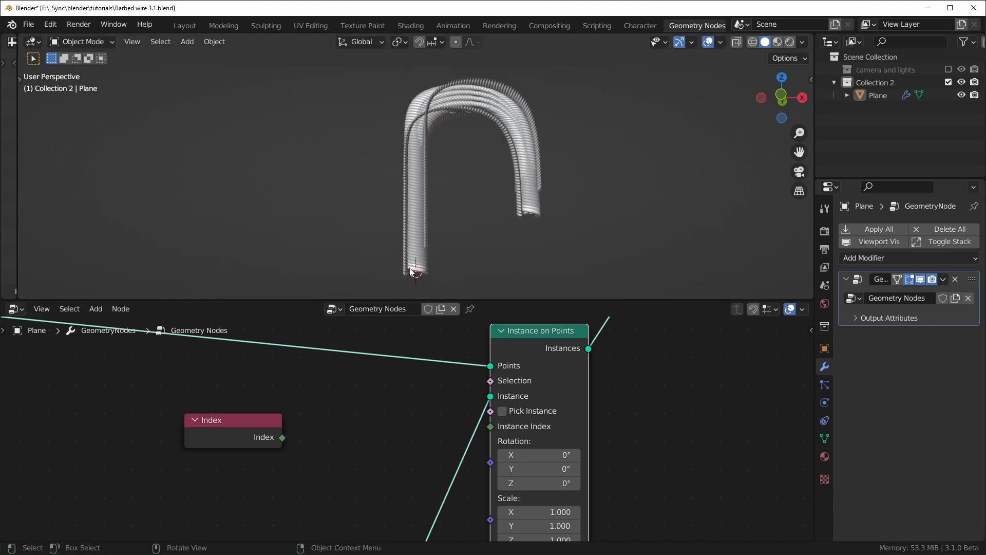
pyautogui.moveTo(284, 438); pyautogui.dragTo(490, 381)
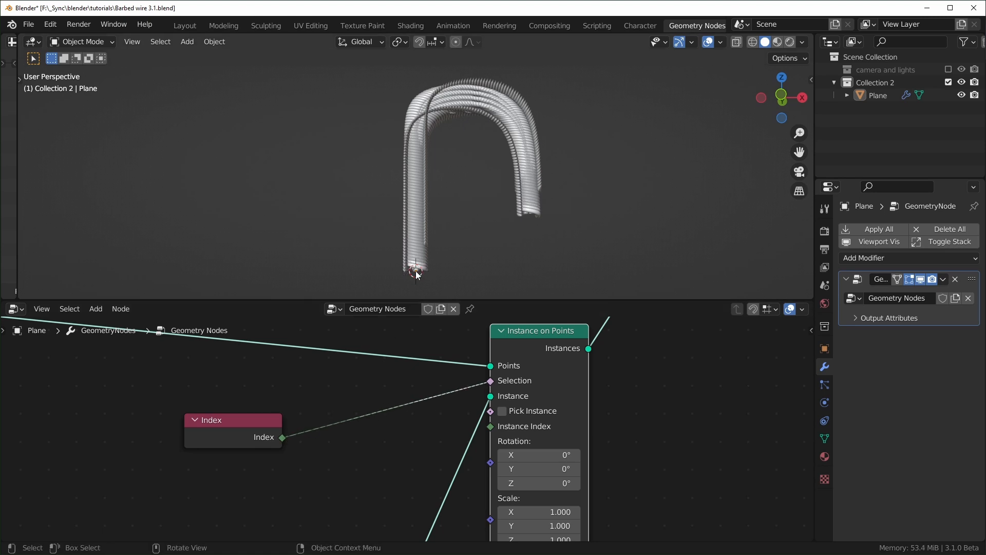
# Step: Insert a Math node on the link between Index and the Selection input
pyautogui.moveTo(241, 426); pyautogui.dragTo(194, 425)
pyautogui.hotkey('shift', 'a')
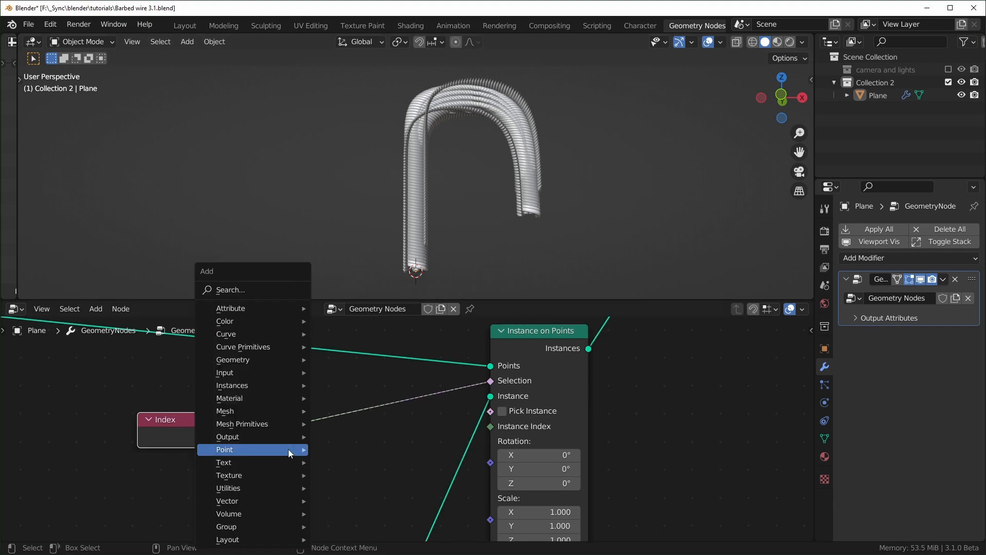
pyautogui.write('smath')
pyautogui.press('Return')
pyautogui.click(339, 437)
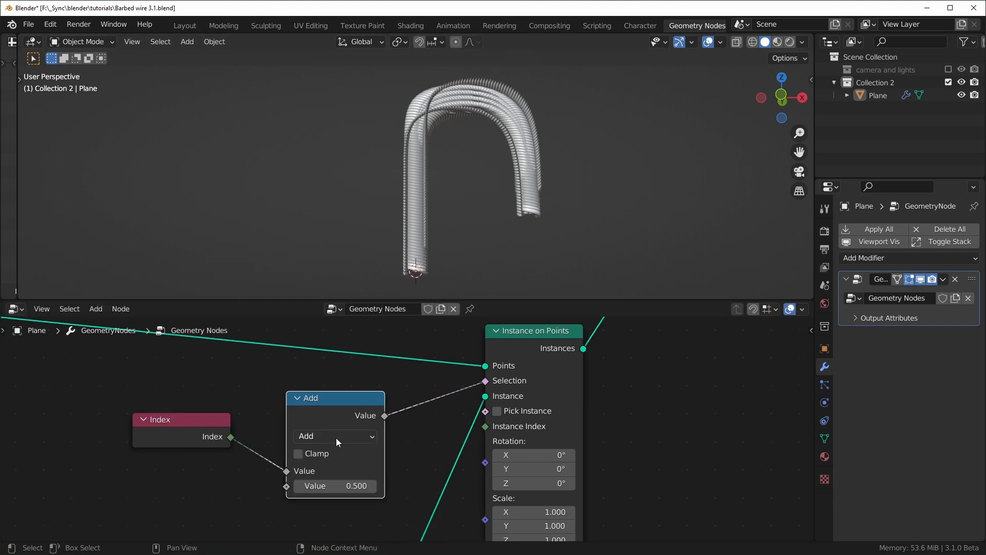
# Step: Change the Math node's operation to Modulo and set its second value to 4
pyautogui.click(337, 436)
pyautogui.click(544, 350)
pyautogui.scroll(1, 154, 452)
pyautogui.click(375, 491)
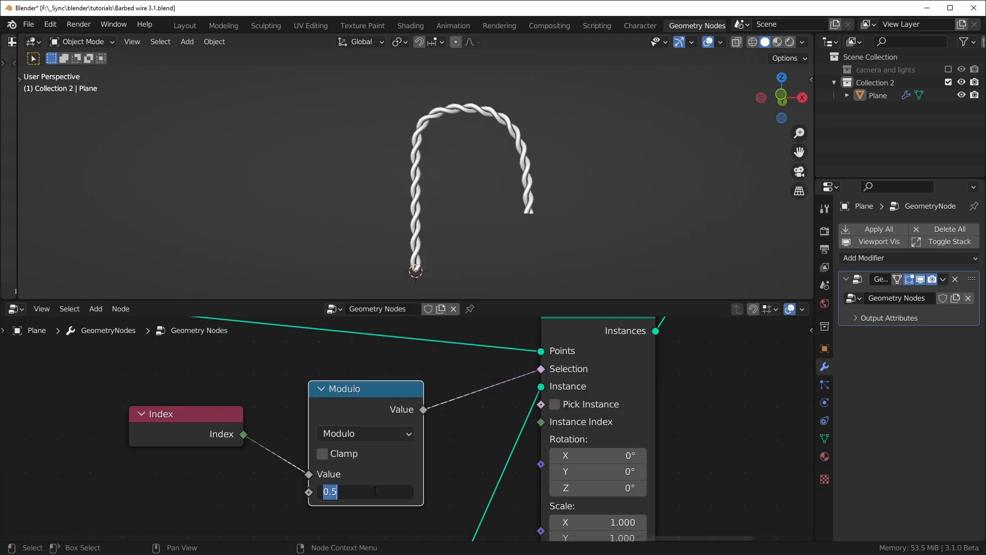
pyautogui.write('4')
pyautogui.press('Return')
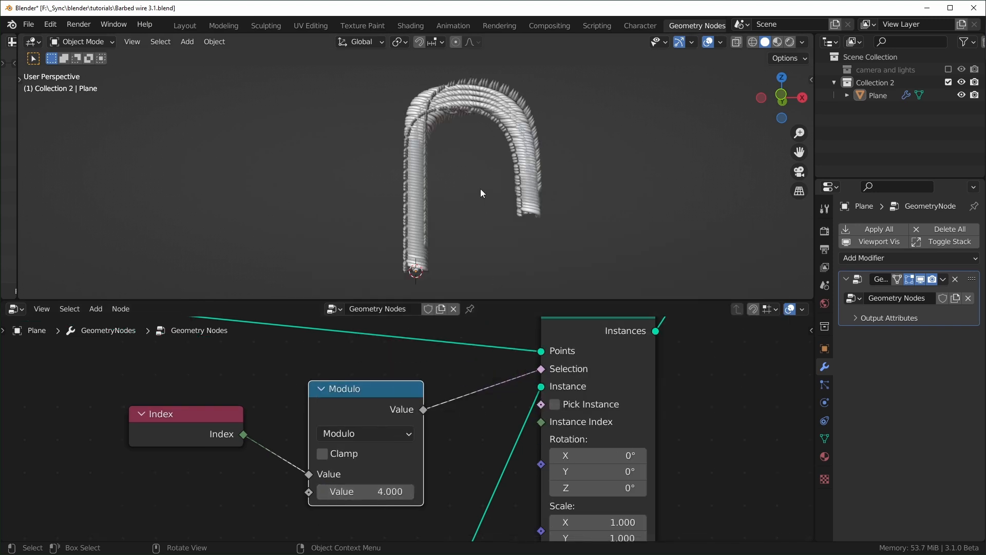
# Step: Preview the instances at a scale of 0.070 and examine which points along the wire receive barbs
pyautogui.scroll(4, 445, 260)
pyautogui.moveTo(206, 427); pyautogui.dragTo(149, 426)
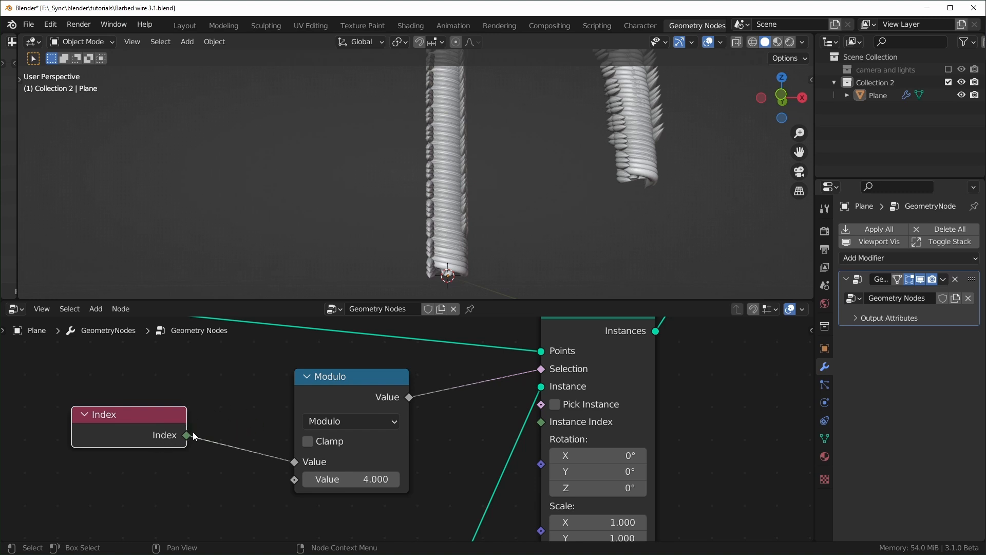
pyautogui.moveTo(331, 379)
pyautogui.mouseDown()
pyautogui.moveTo(353, 373)
pyautogui.moveTo(335, 380)
pyautogui.mouseUp()
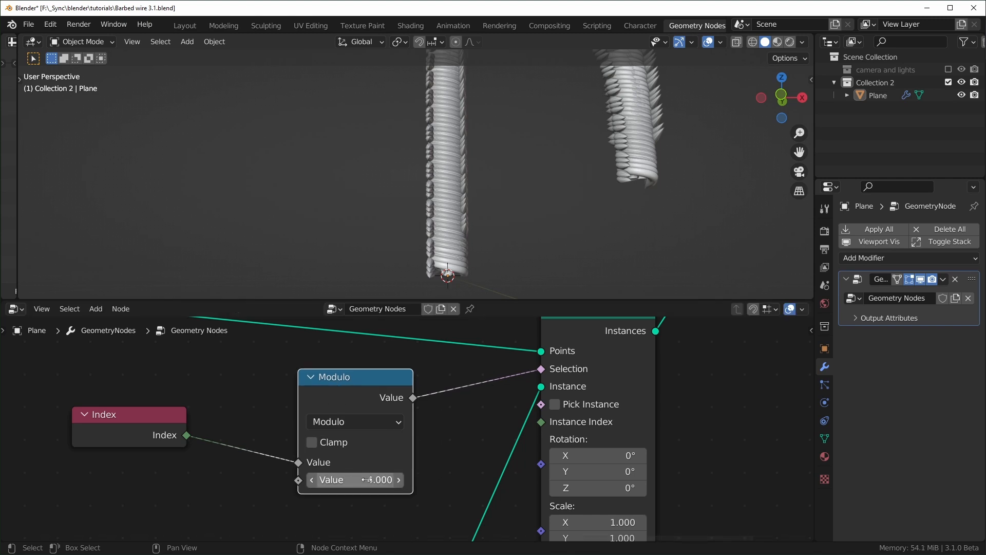
pyautogui.scroll(2, 486, 235)
pyautogui.keyDown('shift'); pyautogui.moveTo(485, 235); pyautogui.dragTo(460, 221, button='middle'); pyautogui.keyUp('shift')
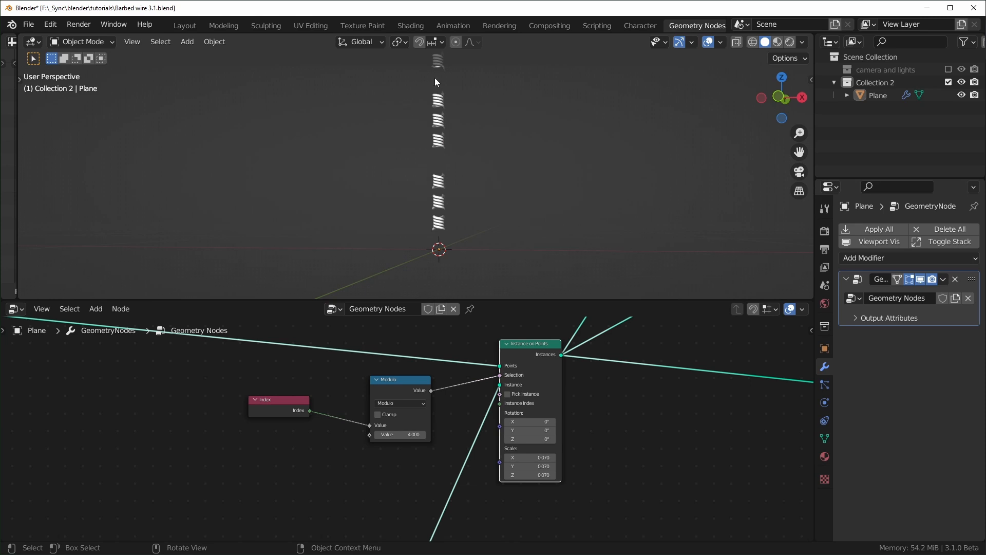
pyautogui.keyDown('shift'); pyautogui.moveTo(445, 144); pyautogui.dragTo(460, 266, button='middle'); pyautogui.keyUp('shift')
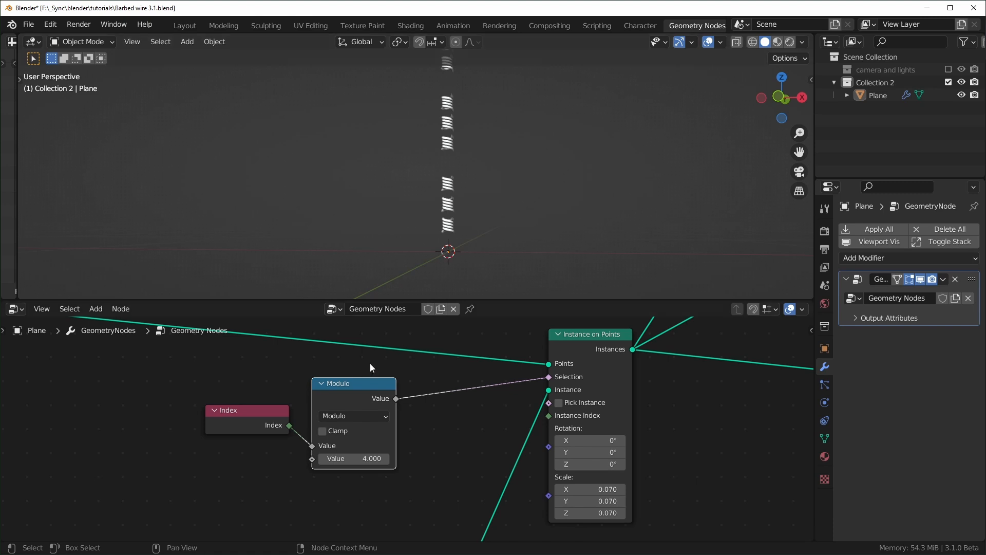
# Step: Insert a Boolean Math node set to Not between Modulo and the Selection input
pyautogui.moveTo(278, 405); pyautogui.dragTo(228, 405)
pyautogui.moveTo(359, 384); pyautogui.dragTo(328, 378)
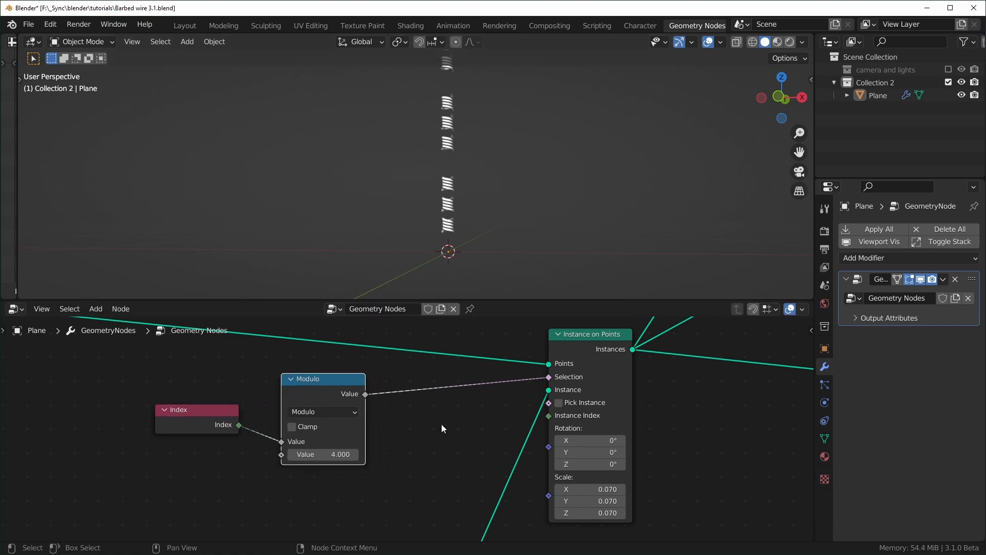
pyautogui.hotkey('shift', 'a')
pyautogui.write('sbool')
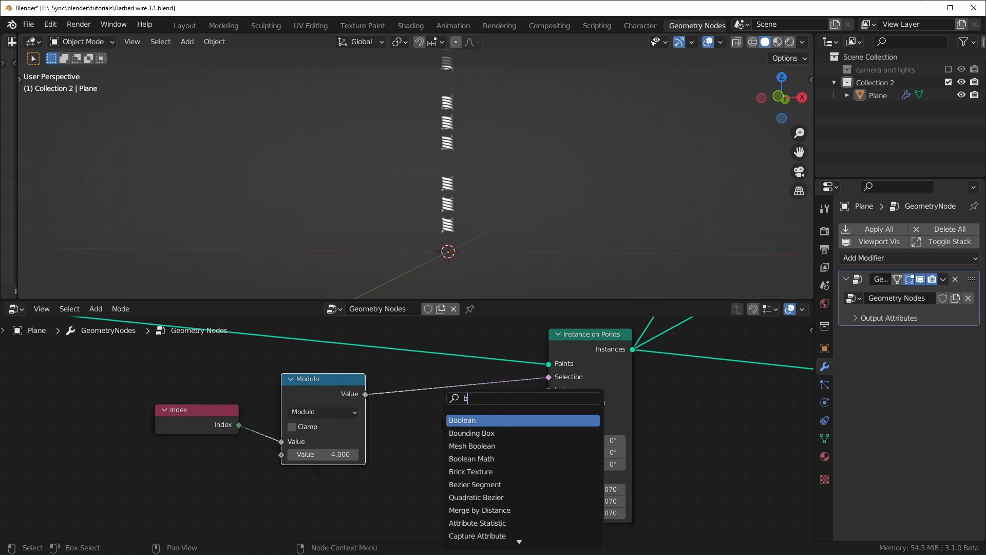
pyautogui.click(460, 444)
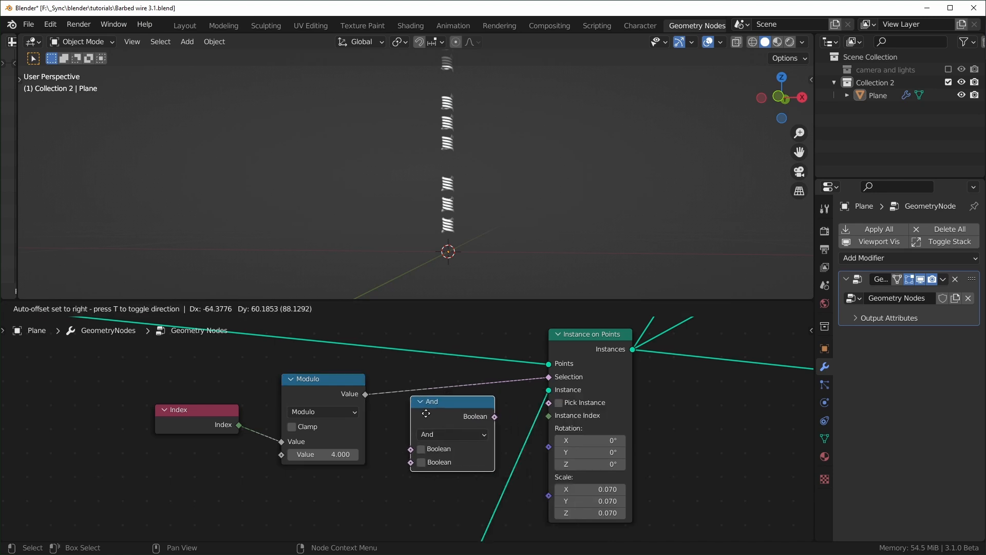
pyautogui.click(412, 396)
pyautogui.click(439, 417)
pyautogui.click(446, 375)
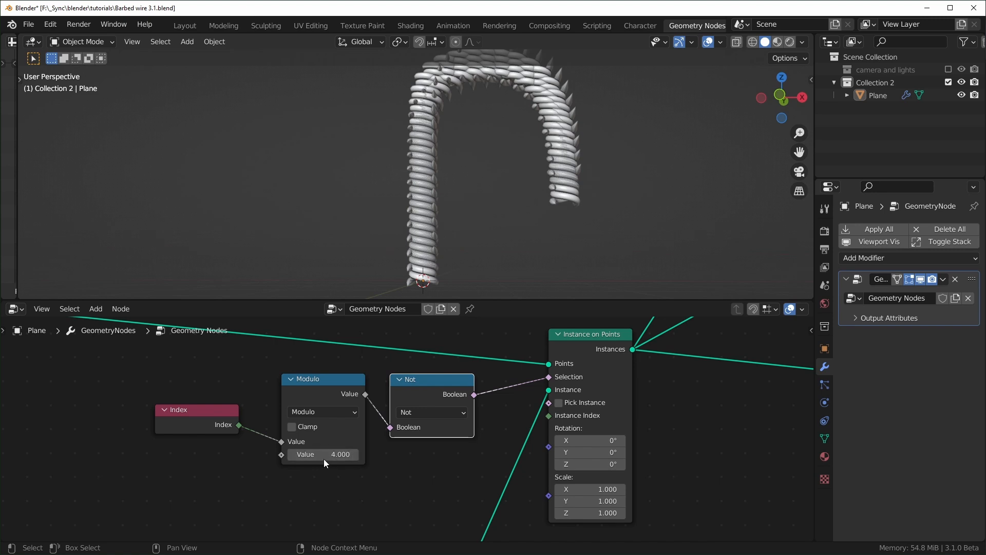
# Step: Set the Modulo node's second value to 16
pyautogui.click(328, 454)
pyautogui.write('16')
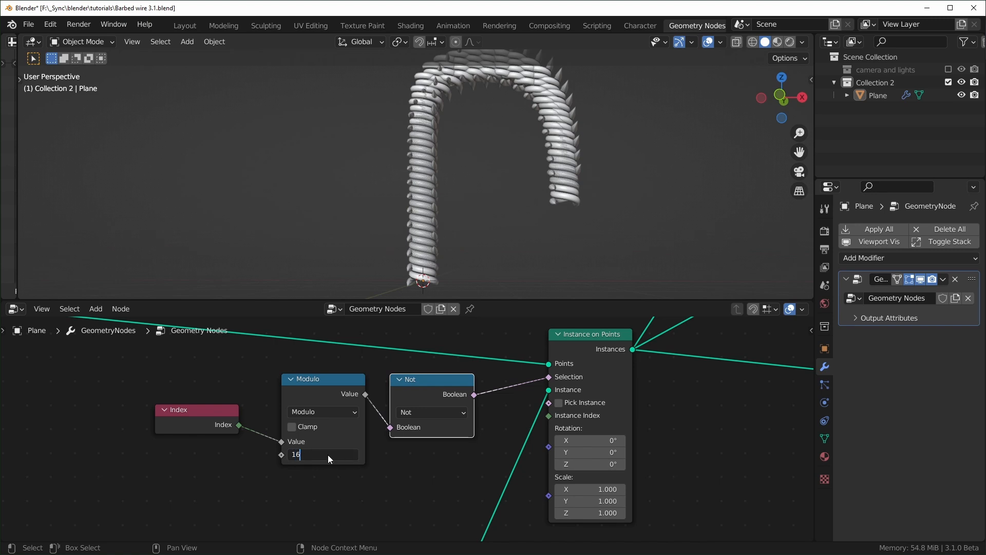
pyautogui.press('Return')
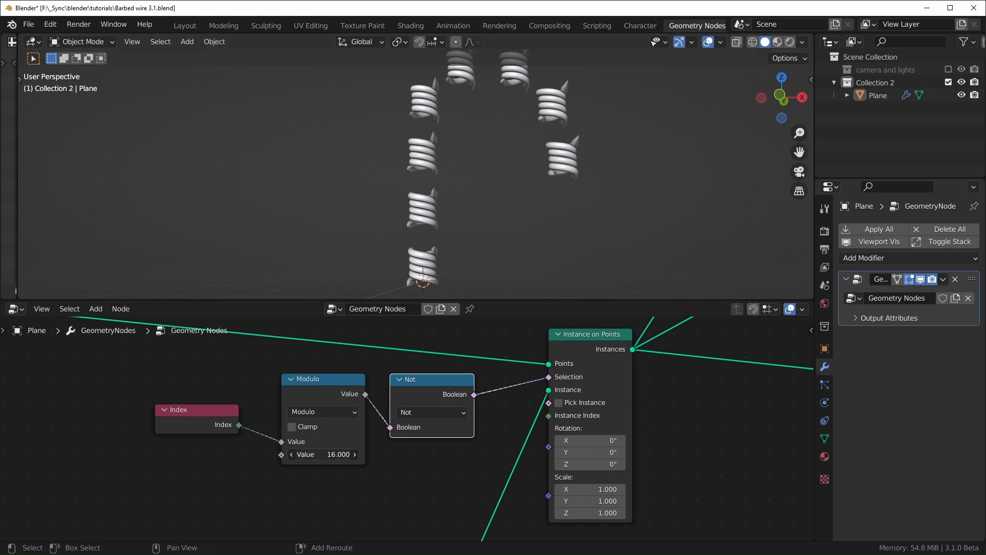
pyautogui.moveTo(324, 454); pyautogui.dragTo(323, 454)
# Step: Add an Integer node set to 24 and connect it to the Modulo node's second value
pyautogui.hotkey('shift', 'a')
pyautogui.press('s')
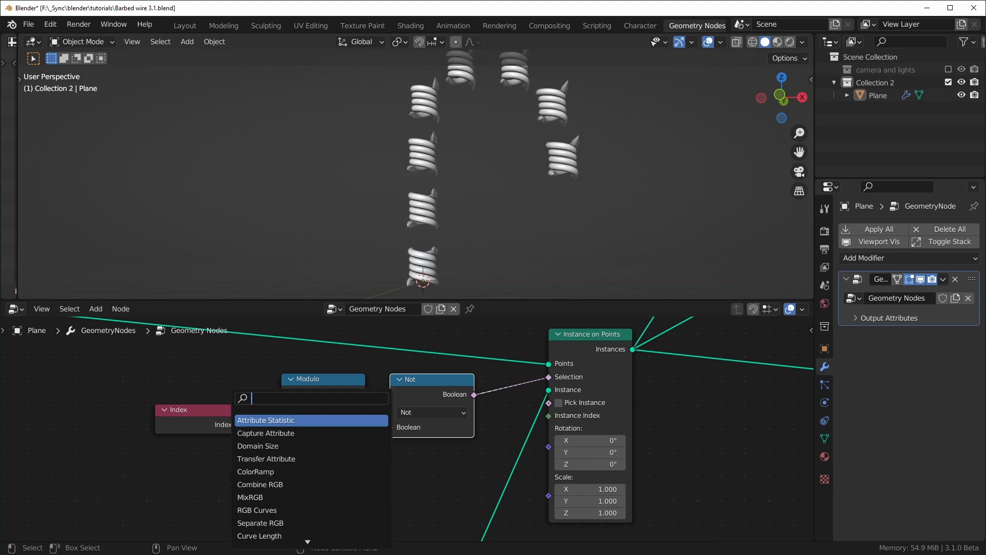
pyautogui.write('int')
pyautogui.press('Return')
pyautogui.click(241, 474)
pyautogui.moveTo(234, 471); pyautogui.dragTo(277, 457)
pyautogui.keyDown('shift'); pyautogui.moveTo(191, 489); pyautogui.dragTo(221, 489); pyautogui.keyUp('shift')
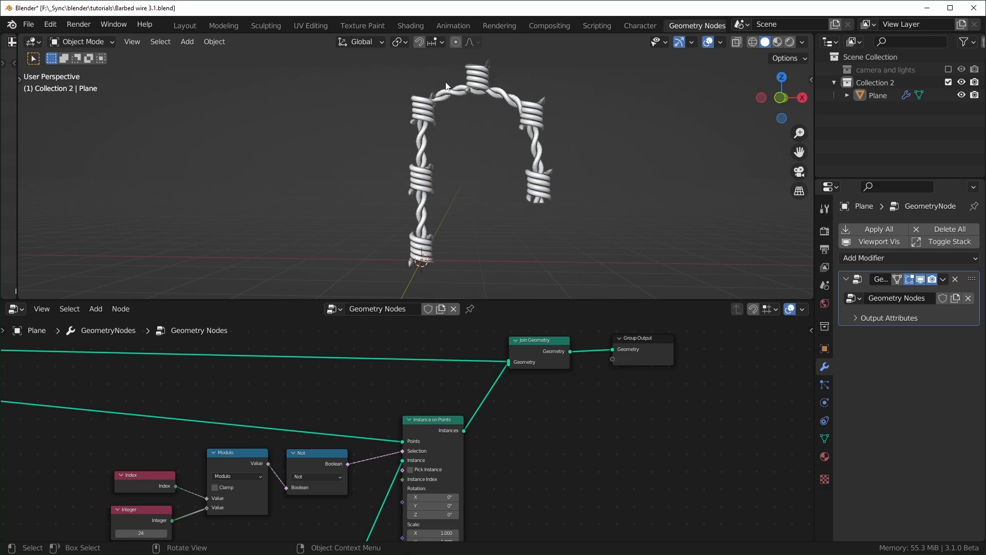
# Step: Add a Curve Tangent node and connect its Tangent output to the Rotation input of Instance on Points
pyautogui.scroll(2, 394, 415)
pyautogui.moveTo(421, 511); pyautogui.dragTo(603, 399, button='middle')
pyautogui.moveTo(603, 399); pyautogui.dragTo(663, 418)
pyautogui.rightClick(619, 418)
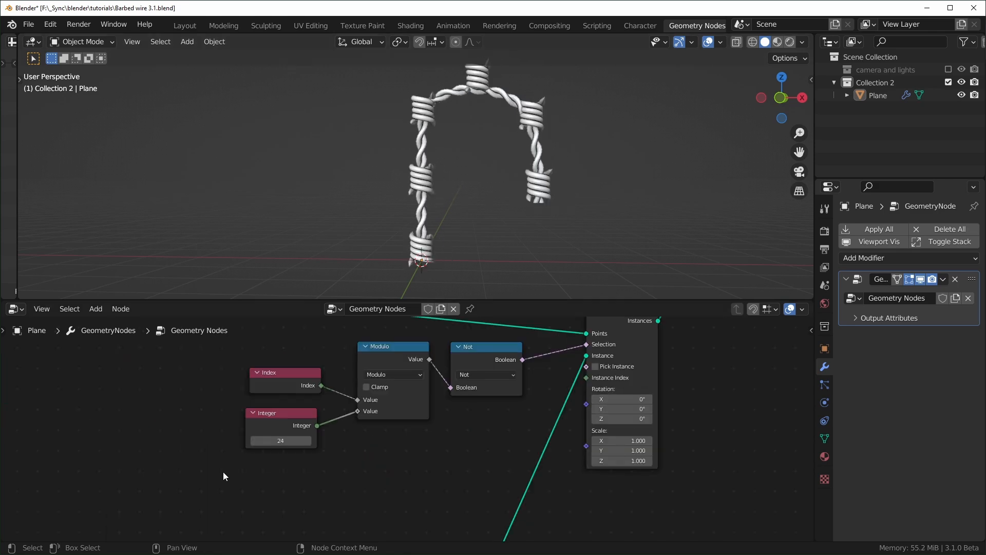
pyautogui.hotkey('shift', 'a')
pyautogui.press('s')
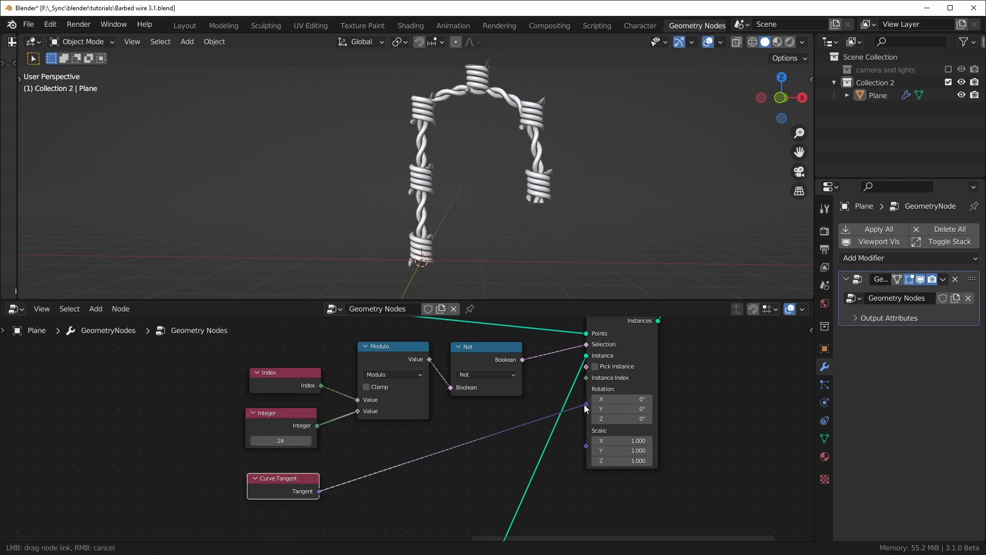
pyautogui.moveTo(584, 404)
pyautogui.mouseDown()
pyautogui.moveTo(553, 420)
pyautogui.moveTo(587, 404)
pyautogui.mouseUp()
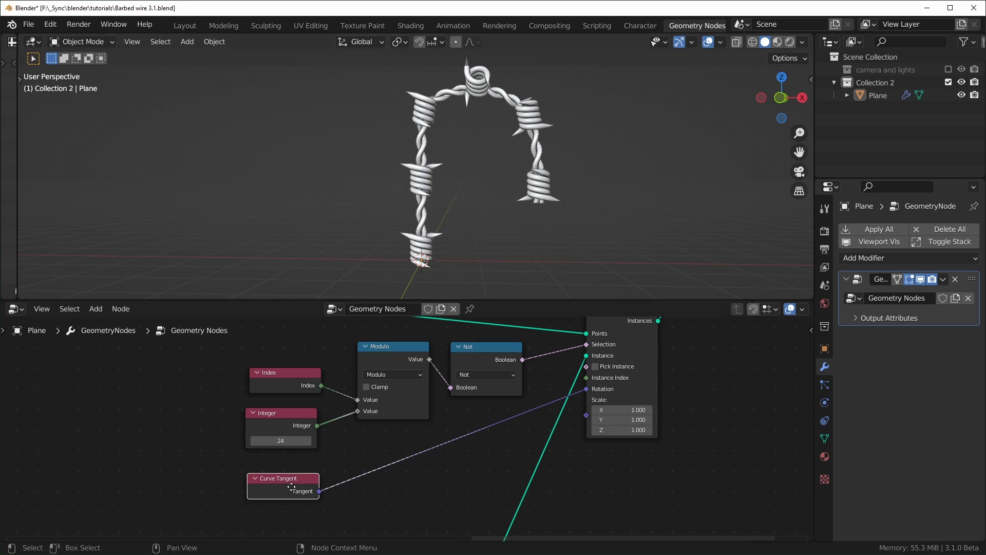
# Step: Insert an Align Euler to Vector node between Curve Tangent and the Rotation input, with the tangent feeding its Vector input
pyautogui.moveTo(296, 488); pyautogui.dragTo(265, 490)
pyautogui.hotkey('shift', 'a')
pyautogui.write('s')
pyautogui.write('align')
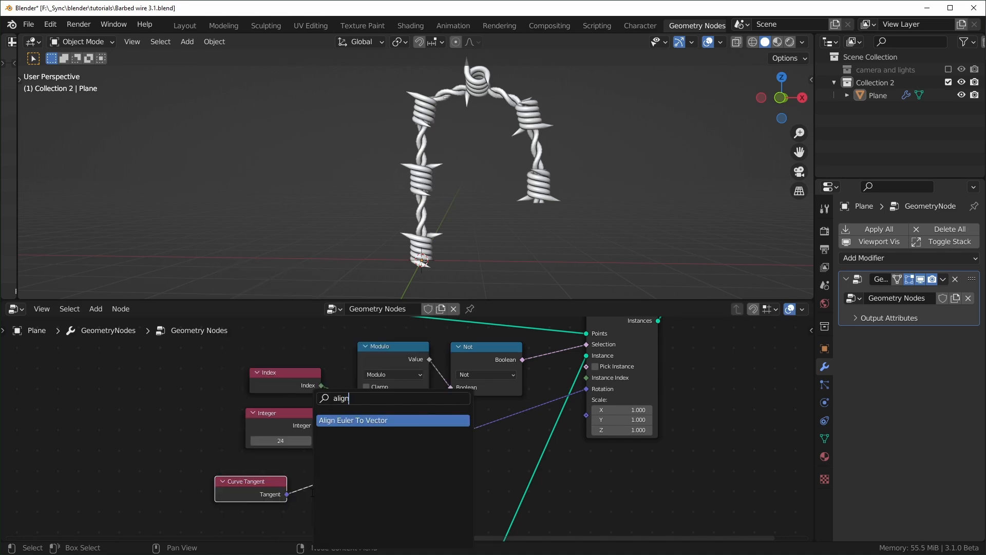
pyautogui.press('Return')
pyautogui.click(317, 410)
pyautogui.moveTo(317, 410); pyautogui.dragTo(342, 492)
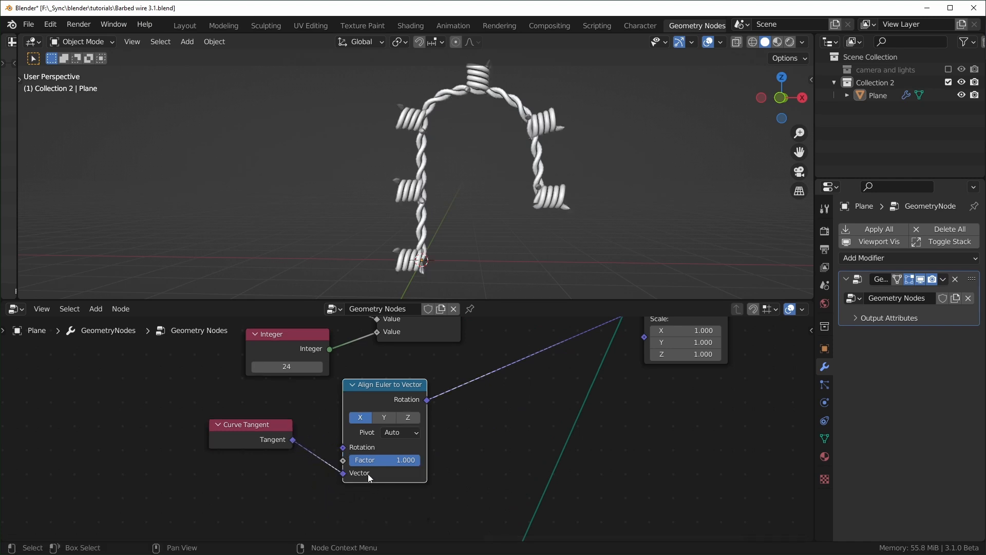
# Step: Set the Align Euler to Vector node's alignment axis to Z
pyautogui.scroll(-2, 412, 212)
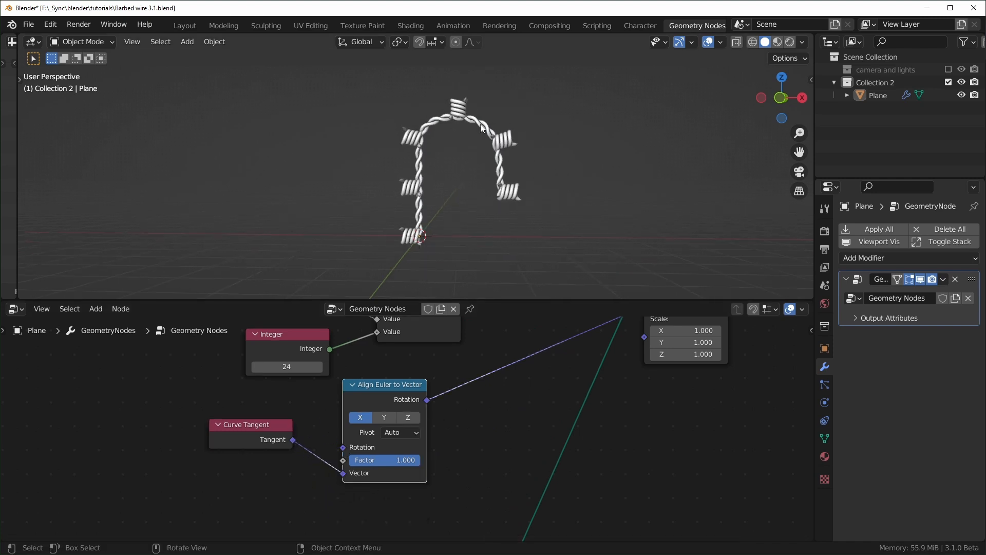
pyautogui.click(385, 417)
pyautogui.click(410, 417)
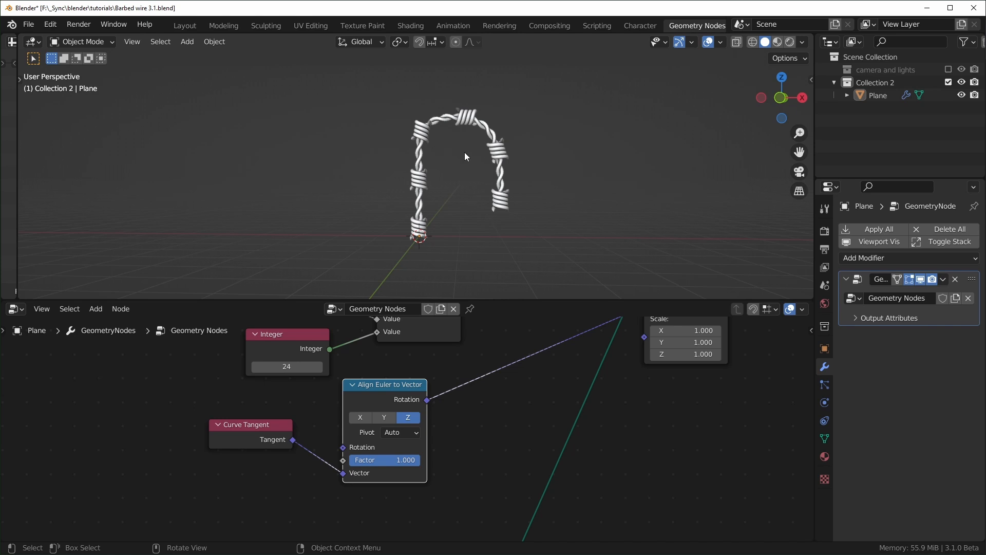
pyautogui.scroll(2, 457, 143)
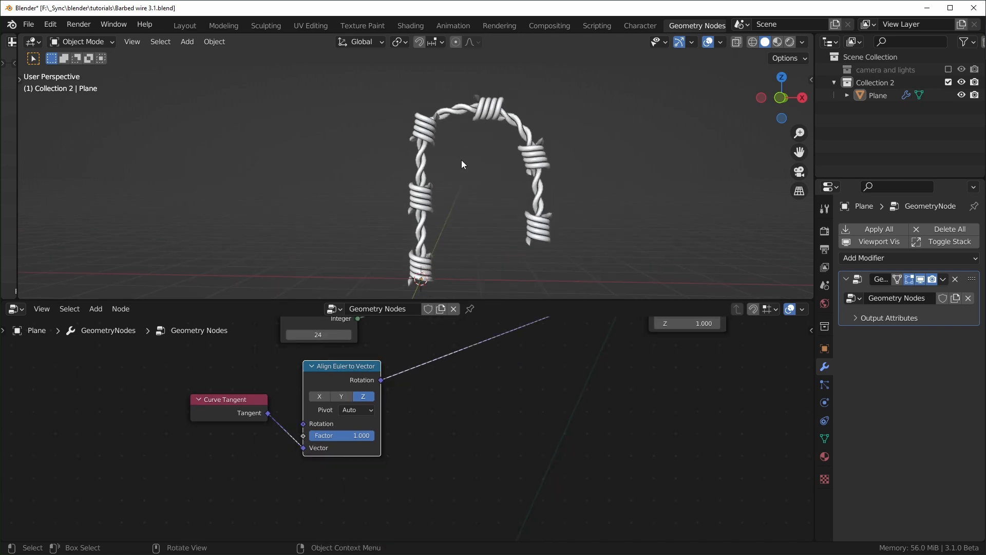
# Step: Insert a Rotate Euler node after Align Euler to Vector and set it to Axis Angle in Local space
pyautogui.hotkey('shift', 'a')
pyautogui.write('s')
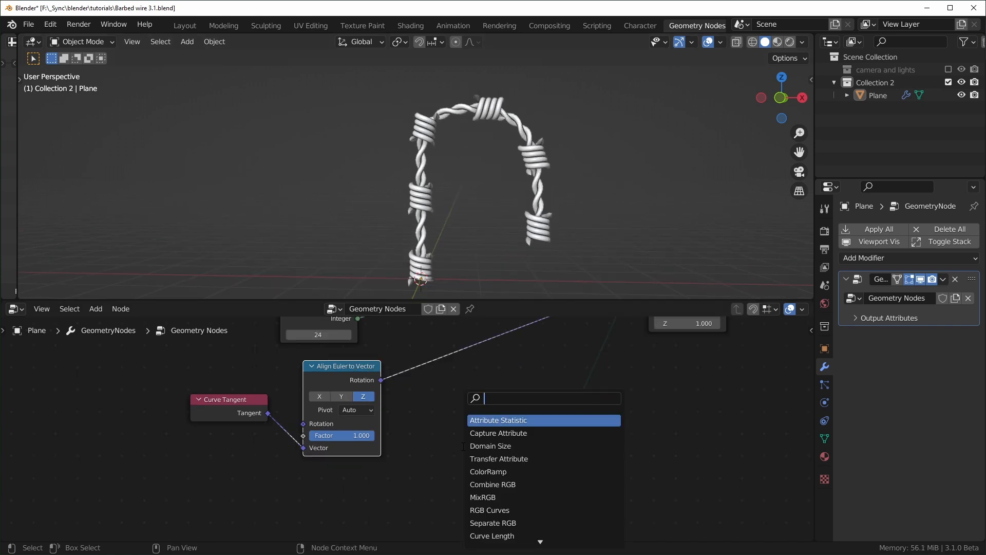
pyautogui.write('rot')
pyautogui.press('Return')
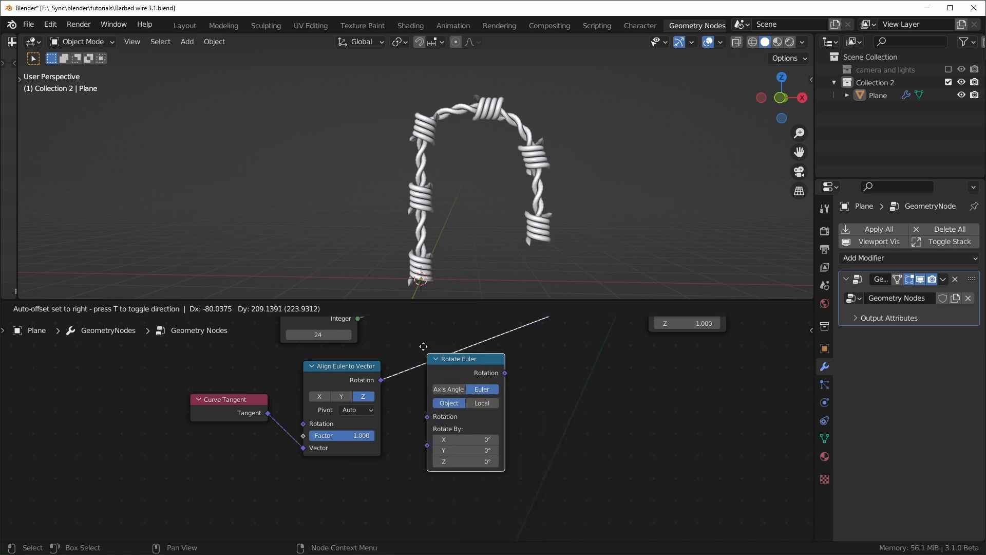
pyautogui.click(423, 339)
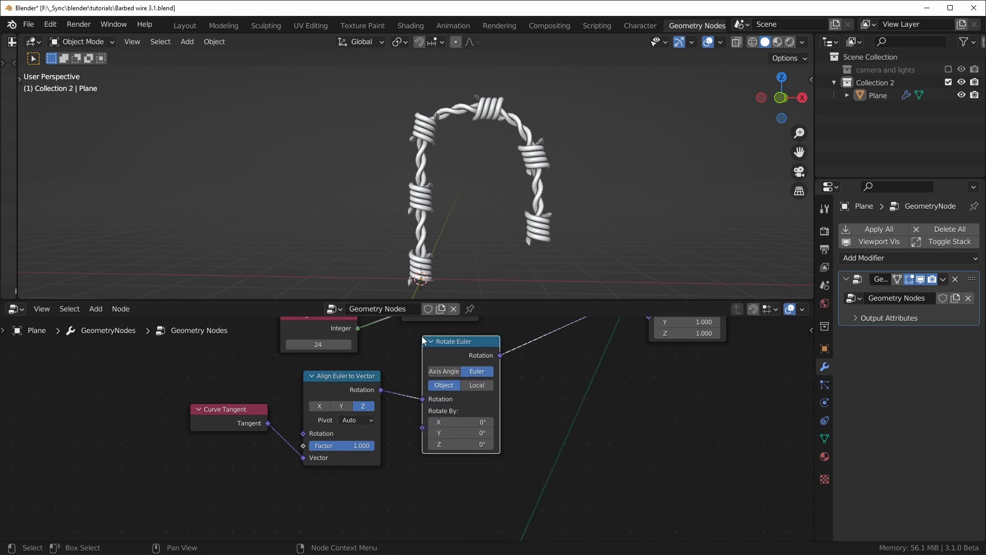
pyautogui.click(446, 372)
pyautogui.click(480, 385)
# Step: Try rotating the barbs about their local Z axis and return the Rotate Euler node to Euler mode
pyautogui.scroll(1, 462, 442)
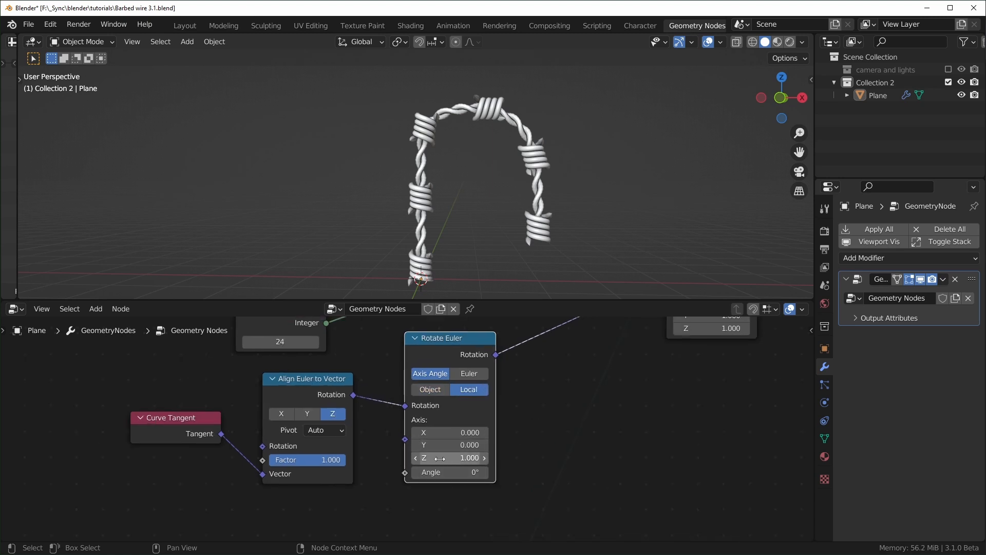
pyautogui.moveTo(464, 472); pyautogui.dragTo(519, 472)
pyautogui.rightClick(463, 472)
pyautogui.hotkey('ctrl', 'z')
pyautogui.hotkey('ctrl', 'z')
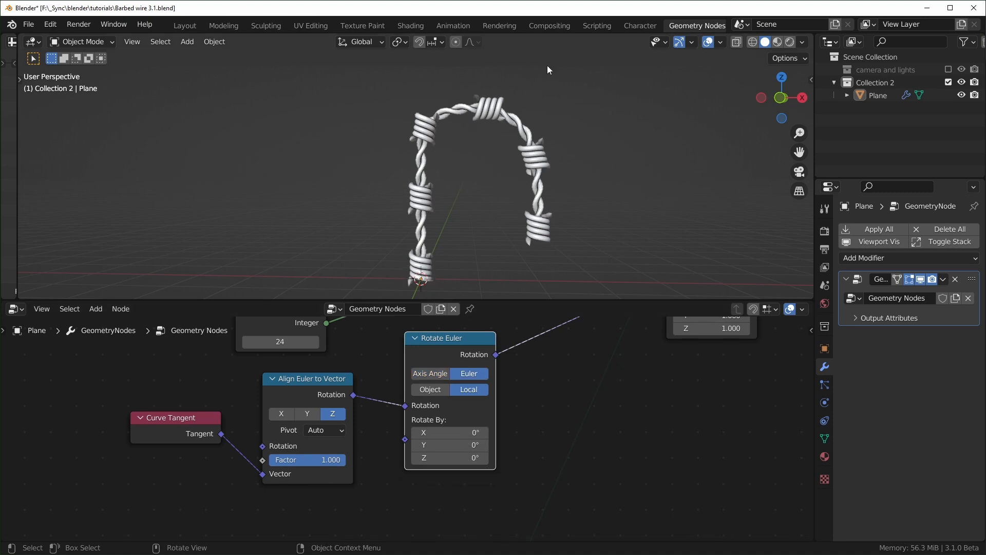
# Step: Preview rotating the barbs about their local Y axis and examine where their pivot sits on the wire
pyautogui.moveTo(450, 445)
pyautogui.mouseDown()
pyautogui.moveTo(501, 445)
pyautogui.moveTo(428, 445)
pyautogui.moveTo(444, 445)
pyautogui.mouseUp()
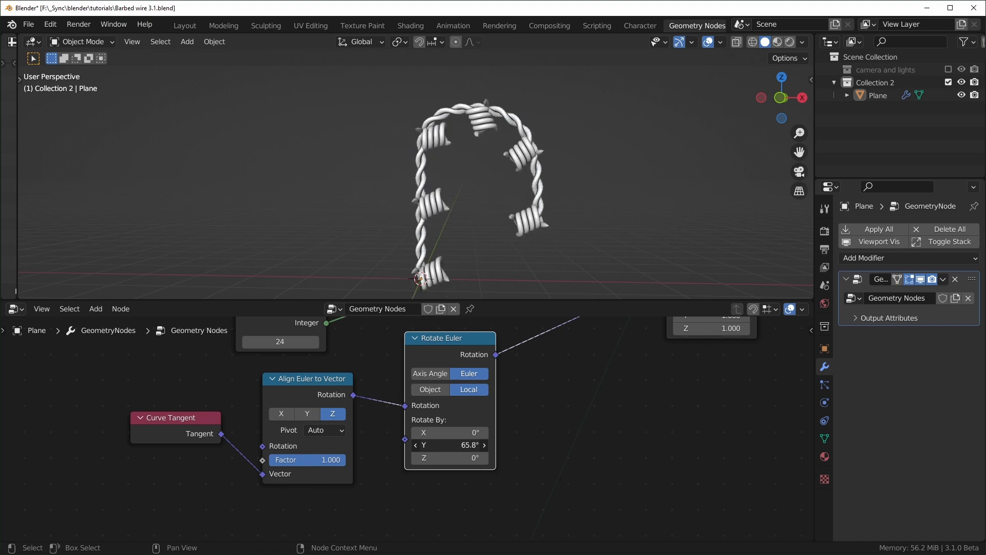
pyautogui.rightClick(450, 445)
pyautogui.scroll(4, 468, 181)
pyautogui.moveTo(469, 180); pyautogui.dragTo(491, 149, button='middle')
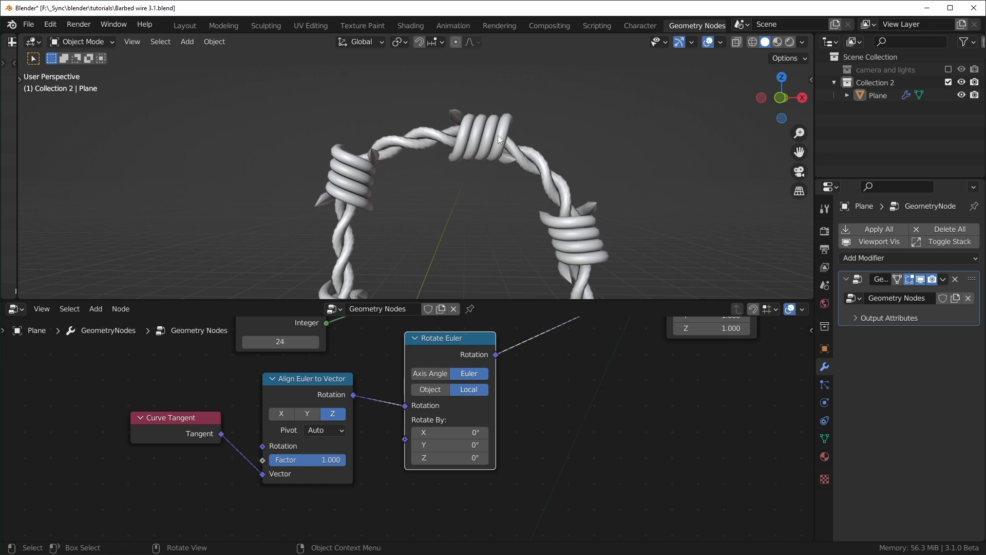
# Step: Add a reroute on the Spiral's output in the barbs frame and insert a duplicate of the Transform node before it
pyautogui.scroll(-5, 448, 439)
pyautogui.moveTo(448, 439); pyautogui.dragTo(509, 321, button='middle')
pyautogui.moveTo(480, 424)
pyautogui.mouseDown()
pyautogui.moveTo(506, 424)
pyautogui.moveTo(480, 424)
pyautogui.mouseUp()
pyautogui.press('Escape')
pyautogui.scroll(-3, 485, 382)
pyautogui.moveTo(485, 381); pyautogui.dragTo(423, 396, button='middle')
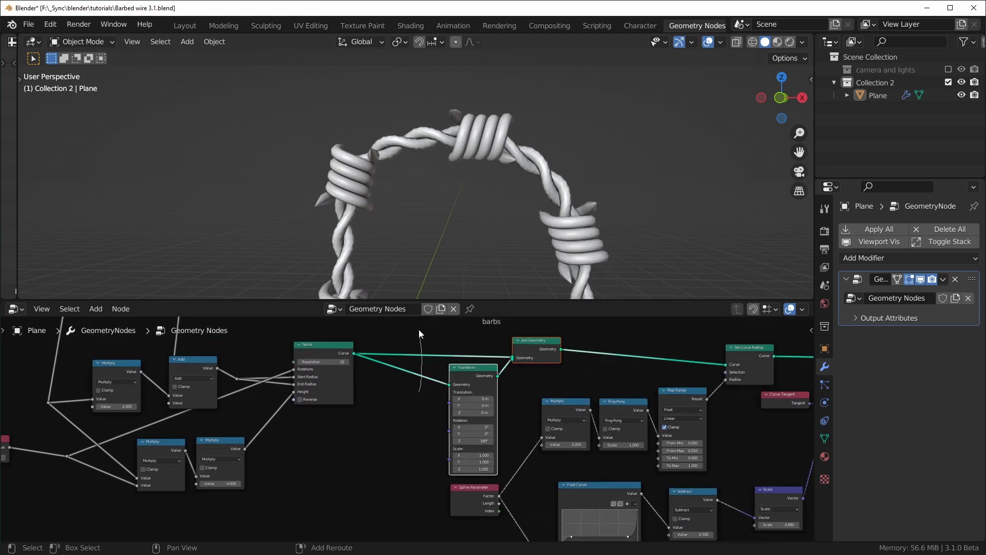
pyautogui.click(467, 372)
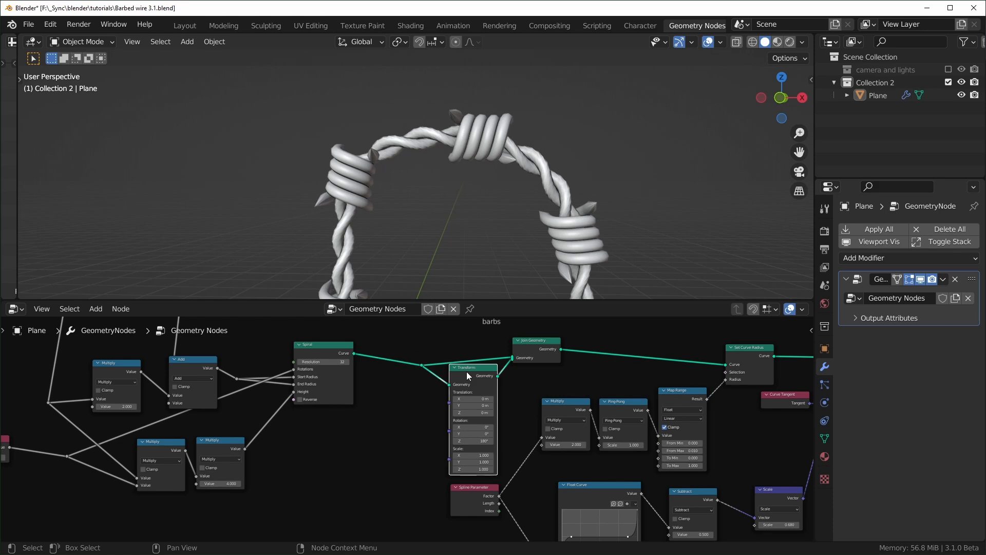
pyautogui.hotkey('shift', 'd')
pyautogui.click(385, 350)
pyautogui.scroll(6, 413, 394)
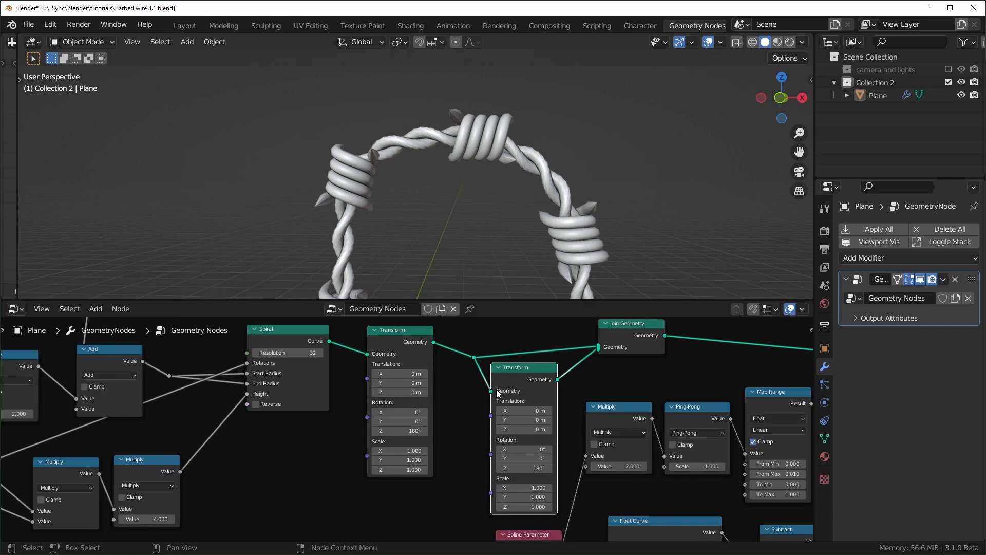
# Step: Add a Combine XYZ node and connect its Vector output to the duplicated Transform node's Translation input
pyautogui.moveTo(413, 394); pyautogui.dragTo(434, 405, button='middle')
pyautogui.keyDown('shift'); pyautogui.moveTo(432, 399); pyautogui.dragTo(425, 399); pyautogui.keyUp('shift')
pyautogui.rightClick(426, 399)
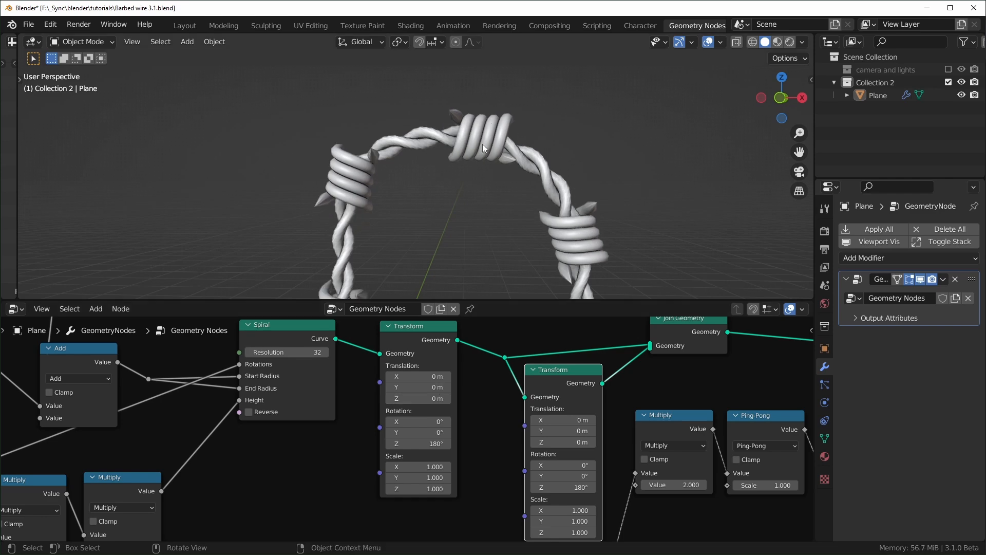
pyautogui.moveTo(245, 403); pyautogui.dragTo(340, 379, button='middle')
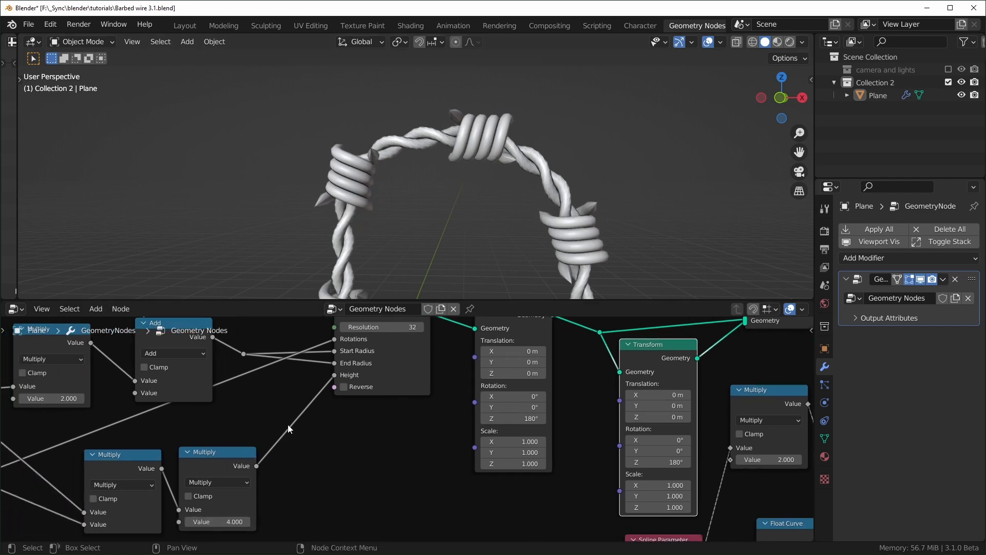
pyautogui.hotkey('shift', 'a')
pyautogui.click(375, 463)
pyautogui.write('combi')
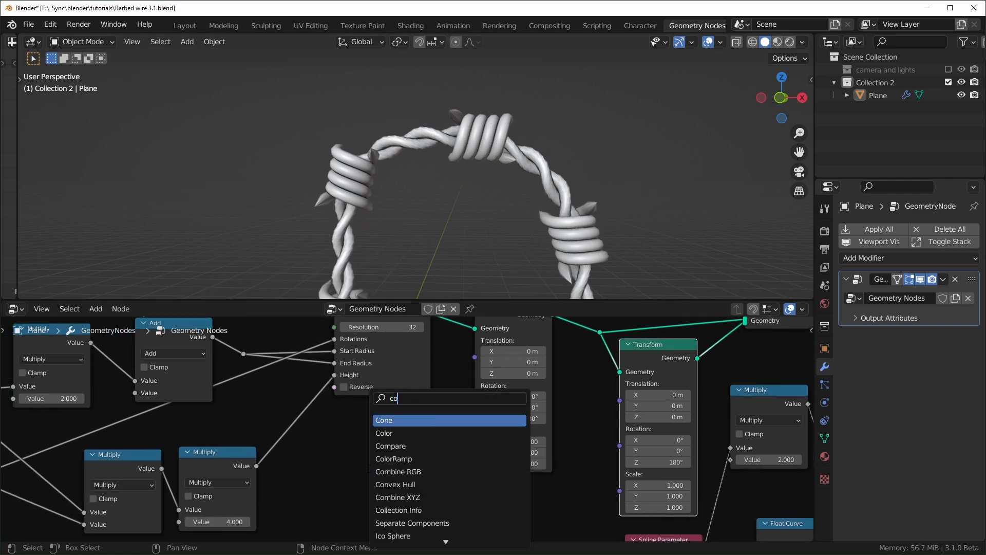
pyautogui.click(410, 433)
pyautogui.moveTo(447, 453); pyautogui.dragTo(474, 357)
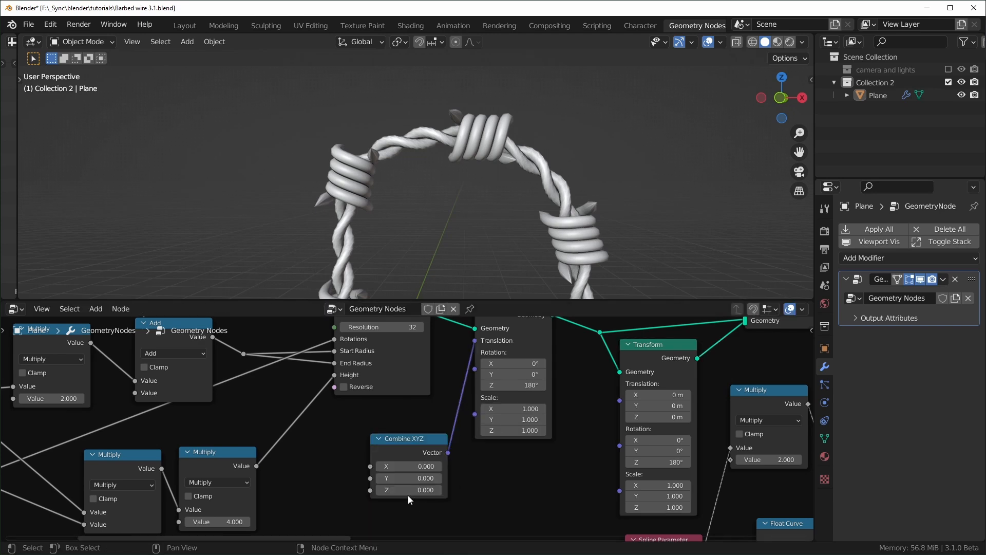
# Step: Connect the Multiply node that drives the Spiral's Height to the Z input of Combine XYZ
pyautogui.moveTo(409, 490)
pyautogui.keyDown('shift'); pyautogui.mouseDown()
pyautogui.moveTo(391, 491)
pyautogui.moveTo(409, 491)
pyautogui.mouseUp(); pyautogui.keyUp('shift')
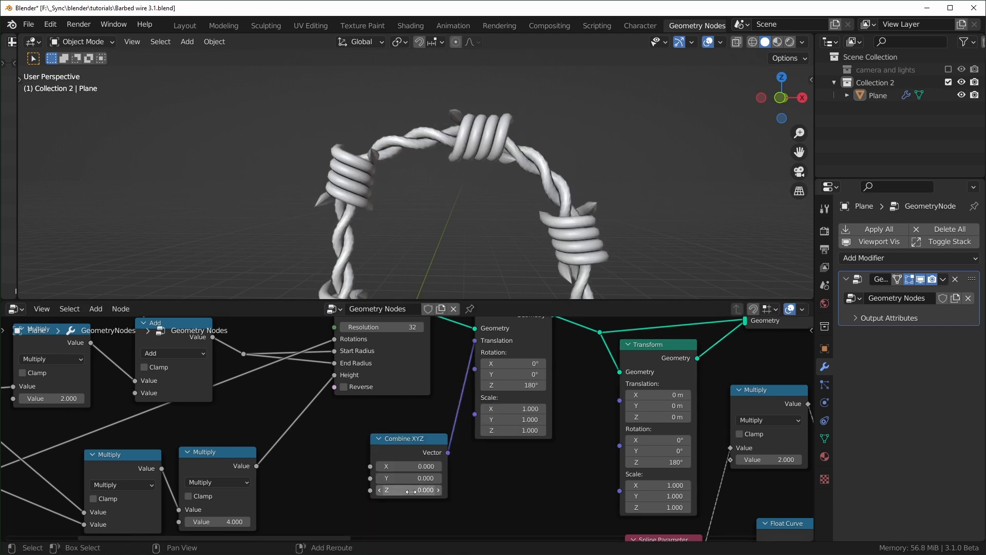
pyautogui.moveTo(267, 464); pyautogui.dragTo(321, 422, button='middle')
pyautogui.moveTo(311, 424); pyautogui.dragTo(427, 457)
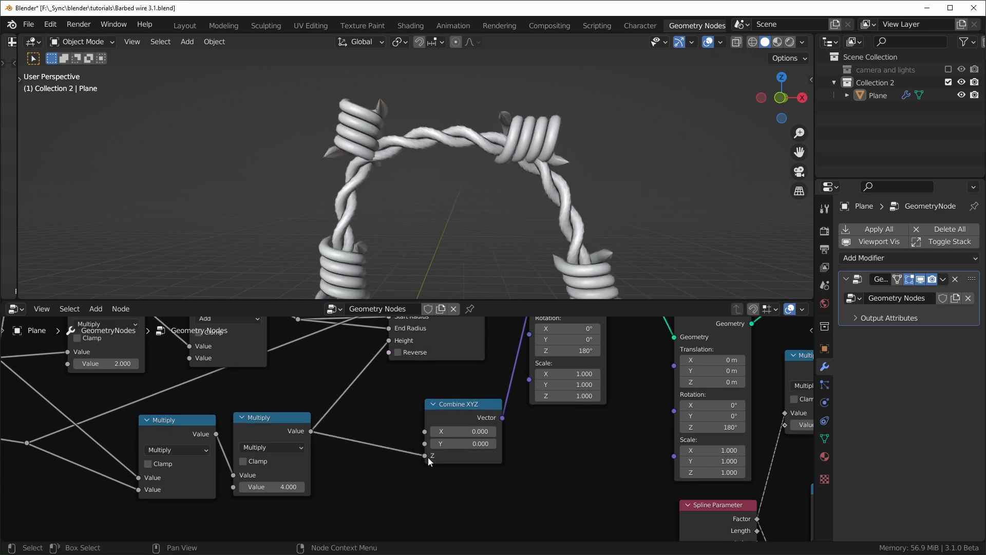
# Step: Insert a duplicated Math node set to Divide by -2 before Combine XYZ's Z input, and test the barbs' local Y rotation
pyautogui.hotkey('shift', 'a')
pyautogui.click(263, 427)
pyautogui.hotkey('shift', 'd')
pyautogui.click(381, 438)
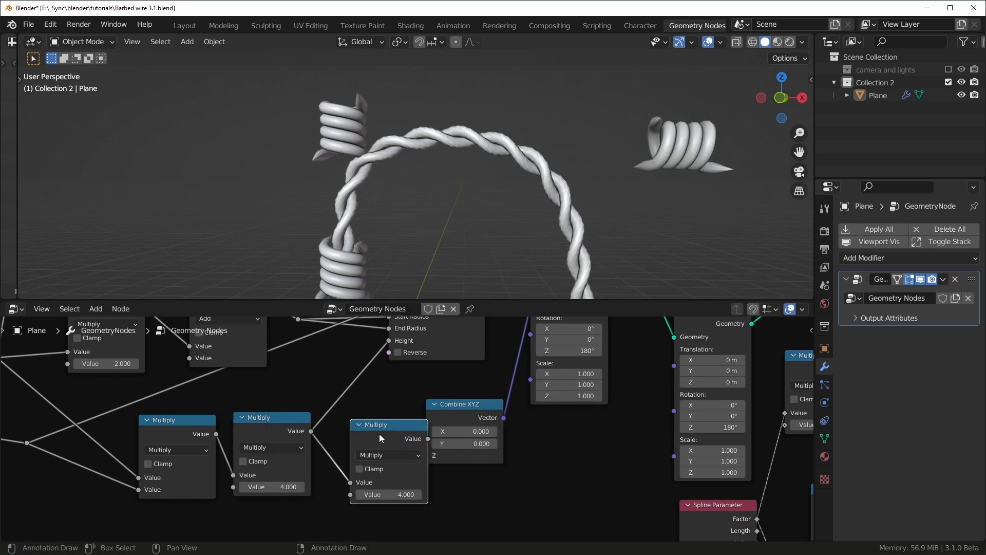
pyautogui.hotkey('ctrl', '/')
pyautogui.click(410, 495)
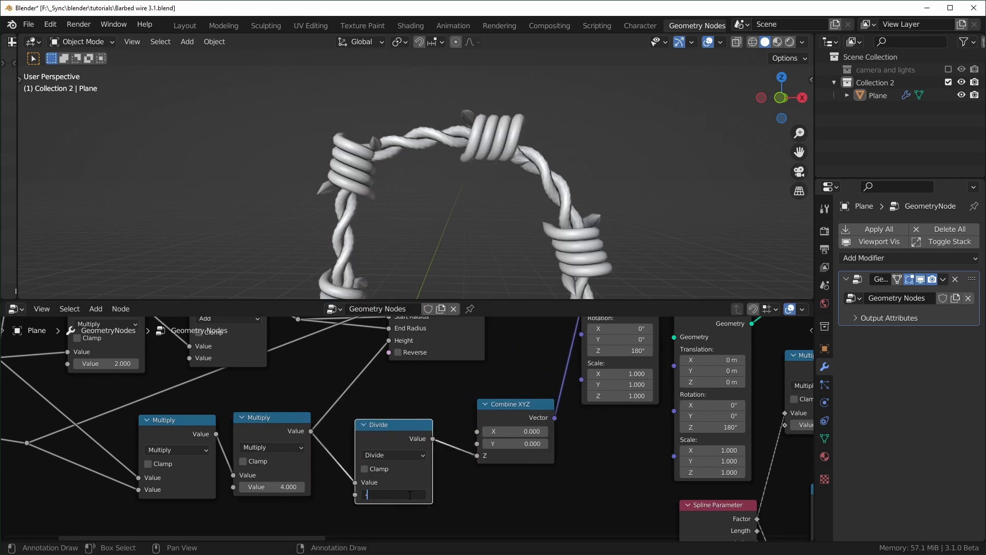
pyautogui.write('-2')
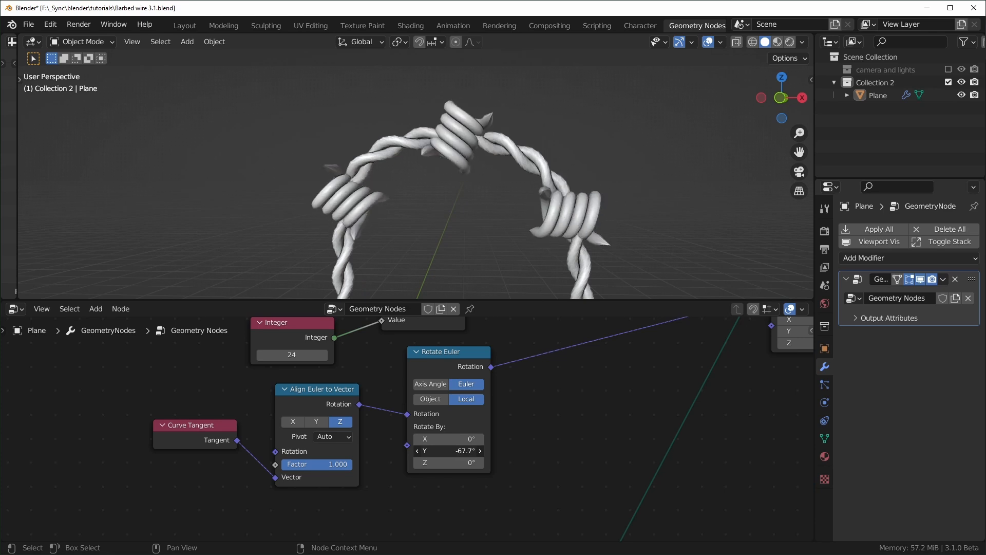
pyautogui.moveTo(461, 450)
pyautogui.mouseDown()
pyautogui.moveTo(483, 450)
pyautogui.moveTo(461, 450)
pyautogui.mouseUp()
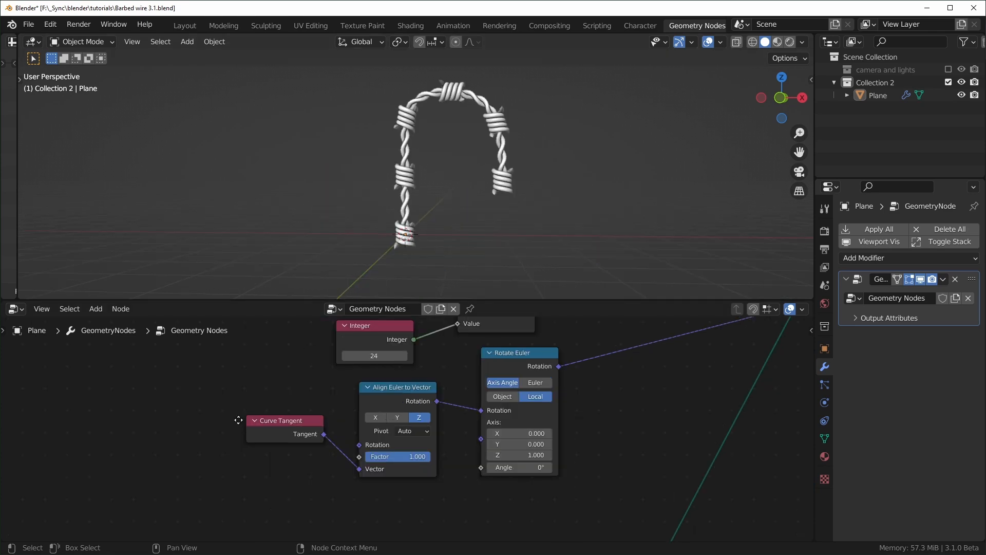
# Step: Set the Value node in the profile shape frame to 0.01 and inspect the thinner wire from the side
pyautogui.moveTo(238, 420); pyautogui.dragTo(508, 405, button='middle')
pyautogui.scroll(-4, 508, 406)
pyautogui.moveTo(258, 441); pyautogui.dragTo(599, 415, button='middle')
pyautogui.moveTo(262, 465); pyautogui.dragTo(522, 433, button='middle')
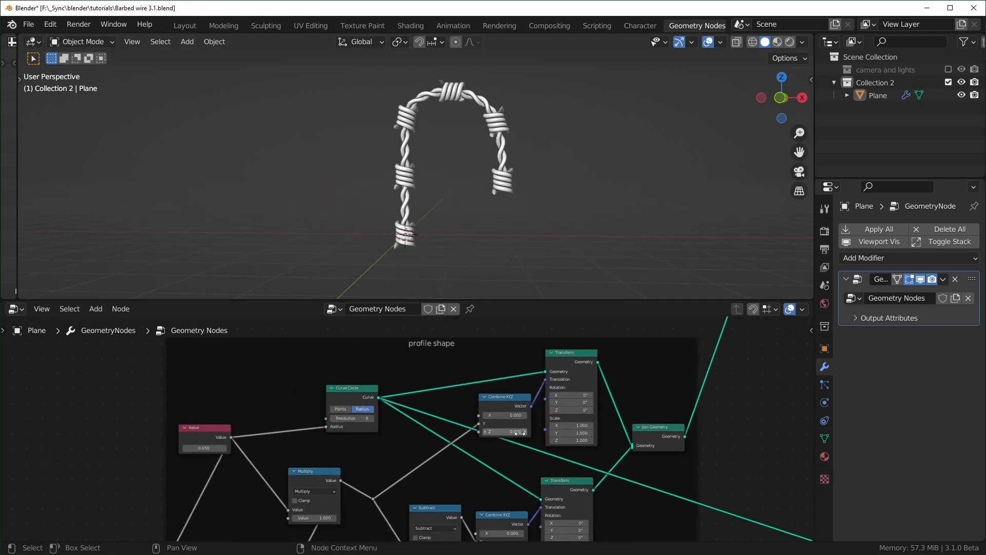
pyautogui.moveTo(177, 448); pyautogui.dragTo(301, 398, button='middle')
pyautogui.scroll(7, 300, 398)
pyautogui.click(301, 399)
pyautogui.press('BackSpace')
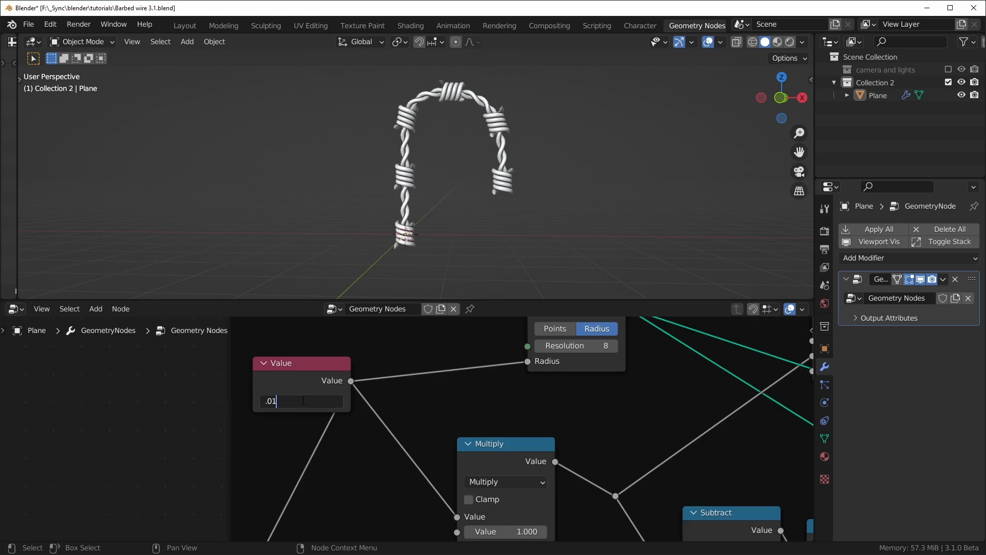
pyautogui.press('Return')
pyautogui.moveTo(517, 227); pyautogui.dragTo(411, 246, button='middle')
pyautogui.scroll(-2, 522, 482)
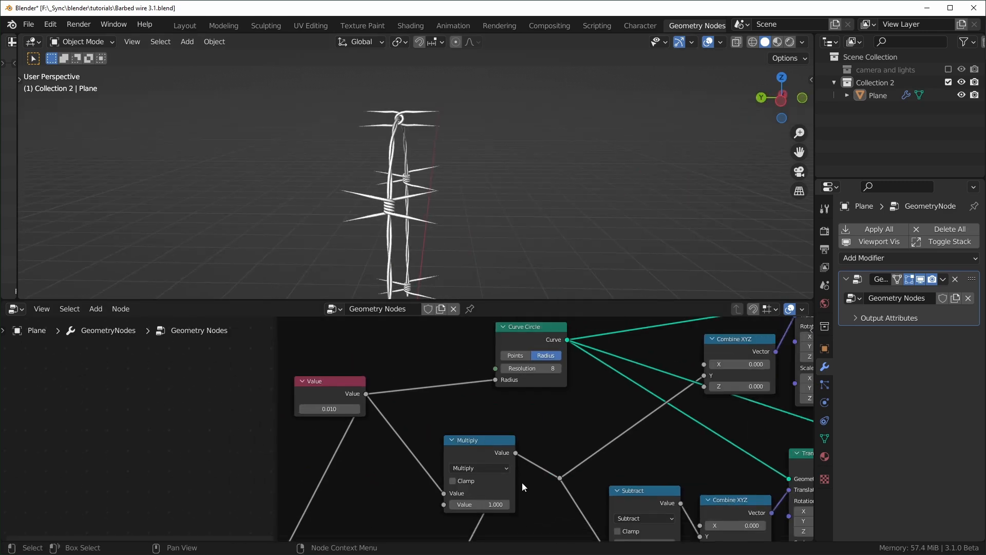
# Step: Shorten the barb ends by reducing the Scale node in the barbs frame to 0.19
pyautogui.scroll(-5, 522, 483)
pyautogui.moveTo(597, 537); pyautogui.dragTo(335, 317, button='middle')
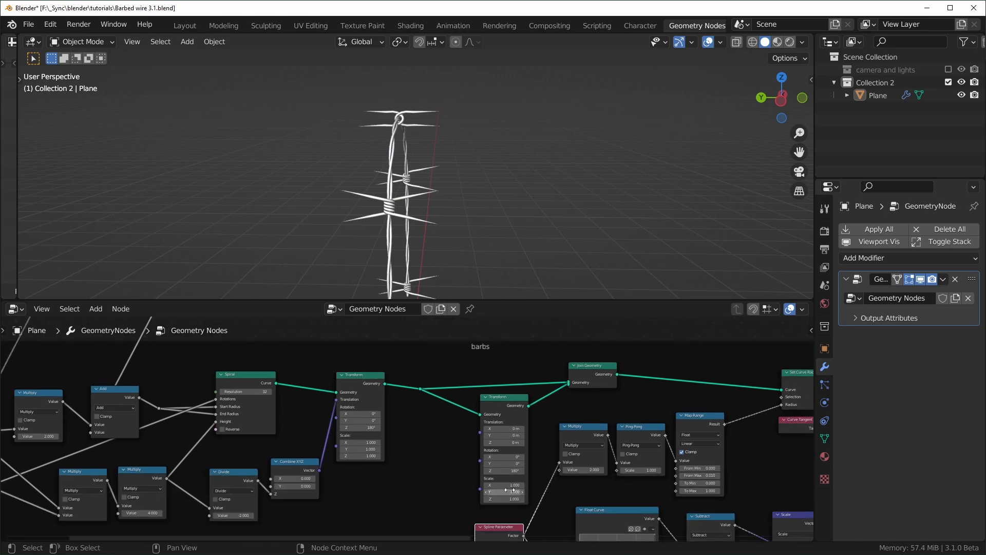
pyautogui.moveTo(510, 493); pyautogui.dragTo(431, 414, button='middle')
pyautogui.moveTo(586, 447); pyautogui.dragTo(436, 436, button='middle')
pyautogui.scroll(6, 422, 436)
pyautogui.moveTo(668, 486); pyautogui.dragTo(451, 432, button='middle')
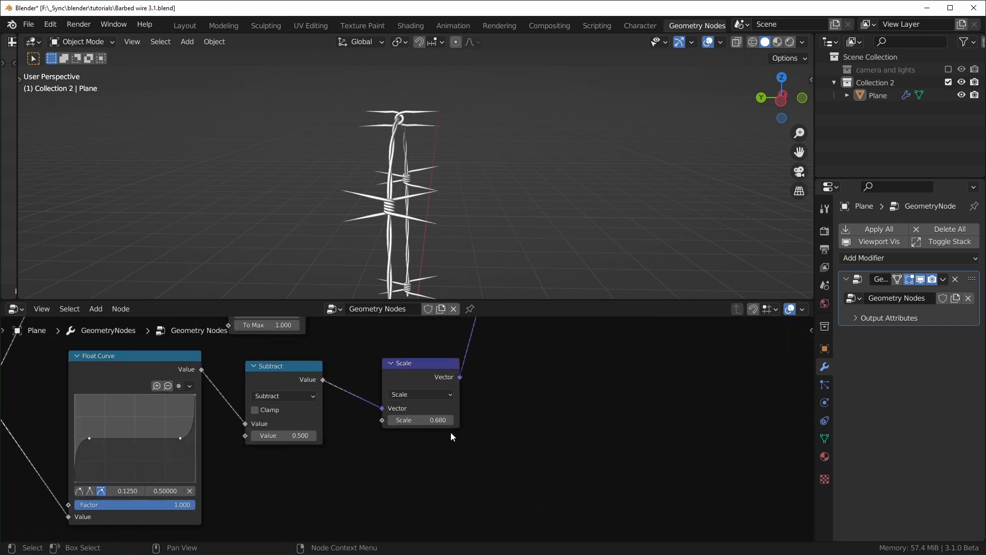
pyautogui.scroll(2, 449, 429)
pyautogui.moveTo(432, 414); pyautogui.dragTo(381, 414)
pyautogui.moveTo(486, 443)
pyautogui.mouseDown()
pyautogui.moveTo(500, 444)
pyautogui.moveTo(485, 444)
pyautogui.mouseUp()
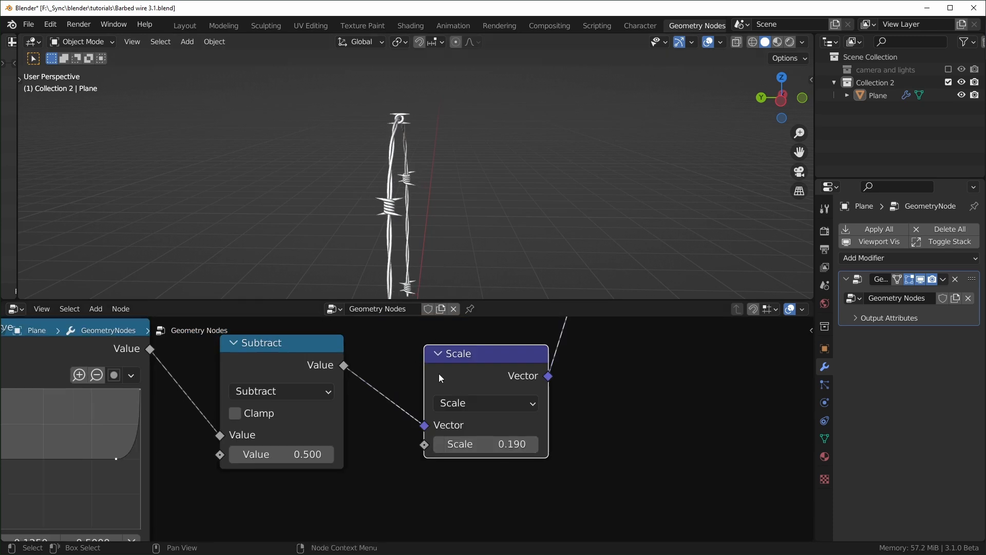
# Step: Add a Spline Parameter node and connect its Length output to the Rotate Euler node's Angle input
pyautogui.scroll(-3, 452, 383)
pyautogui.scroll(-4, 465, 377)
pyautogui.moveTo(465, 380); pyautogui.dragTo(410, 441, button='middle')
pyautogui.moveTo(541, 388); pyautogui.dragTo(490, 383, button='middle')
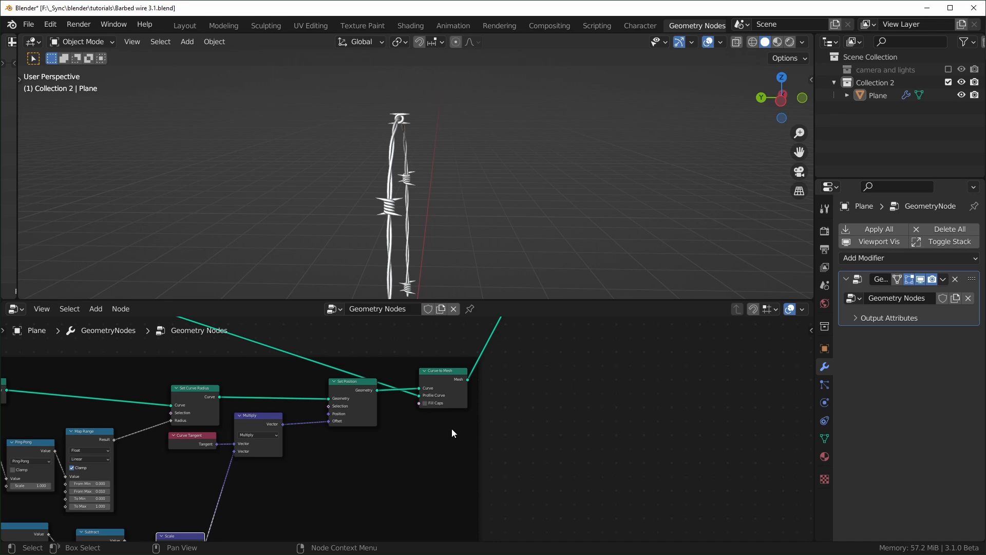
pyautogui.moveTo(591, 288); pyautogui.dragTo(405, 502, button='middle')
pyautogui.moveTo(394, 429); pyautogui.dragTo(465, 474, button='middle')
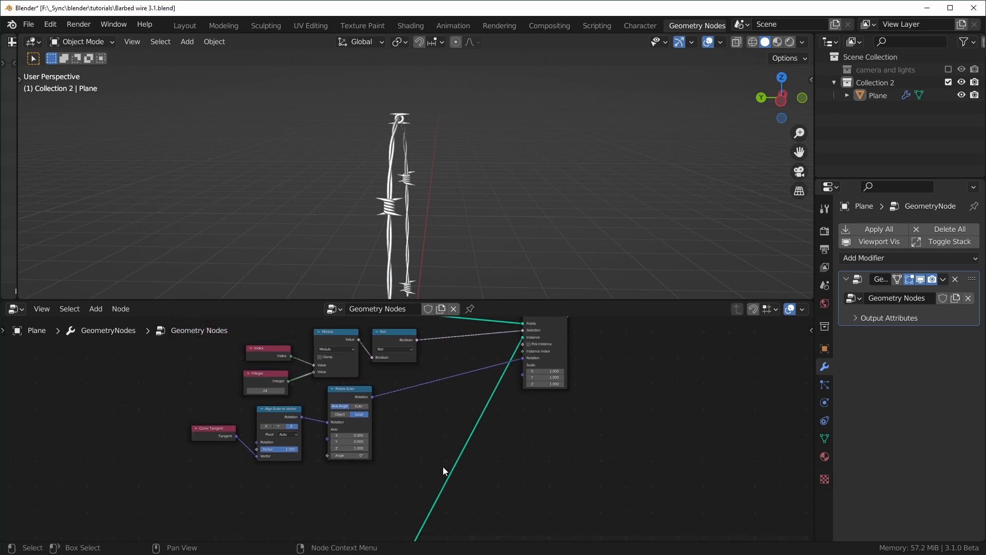
pyautogui.moveTo(407, 456); pyautogui.dragTo(491, 458, button='middle')
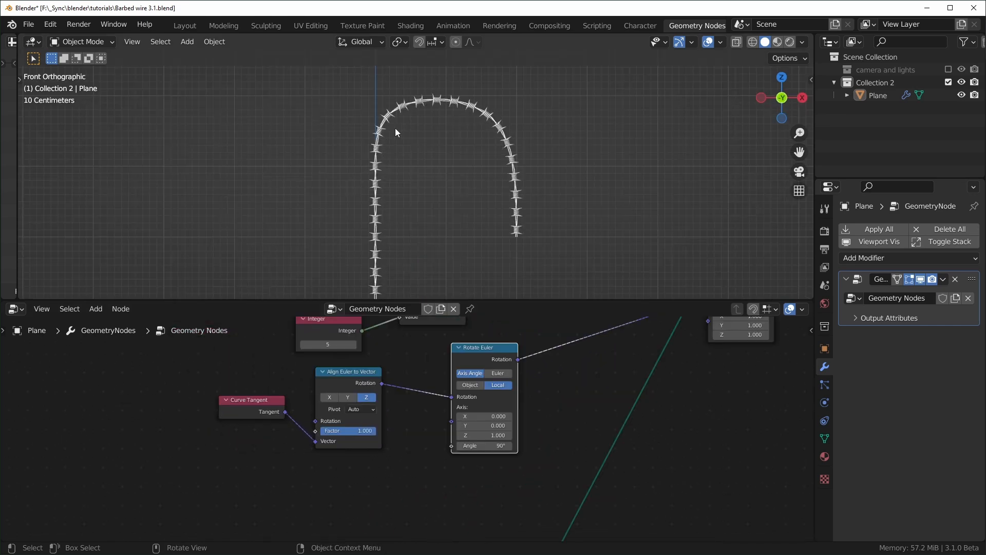
pyautogui.moveTo(267, 462); pyautogui.dragTo(280, 459, button='middle')
pyautogui.hotkey('shift', 'a')
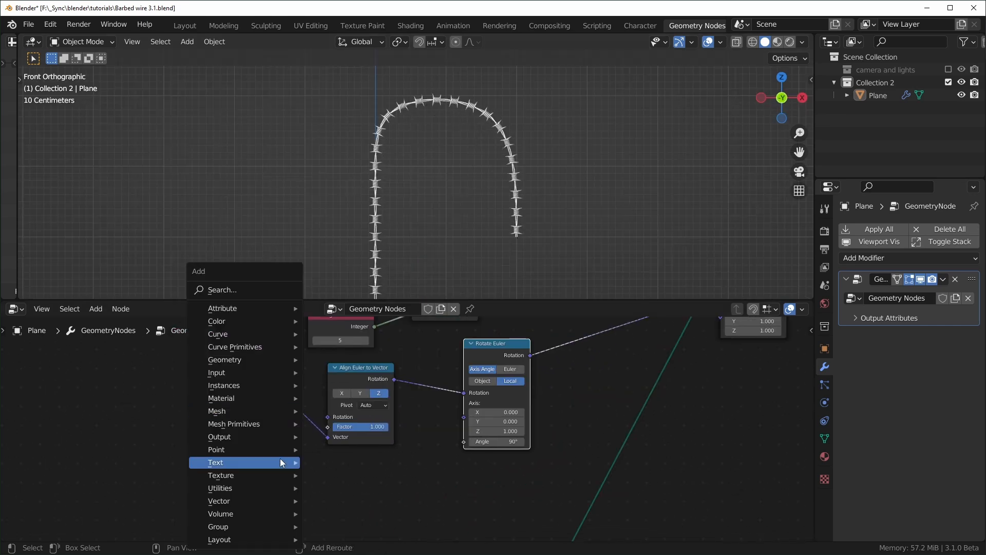
pyautogui.press('s')
pyautogui.write('spl')
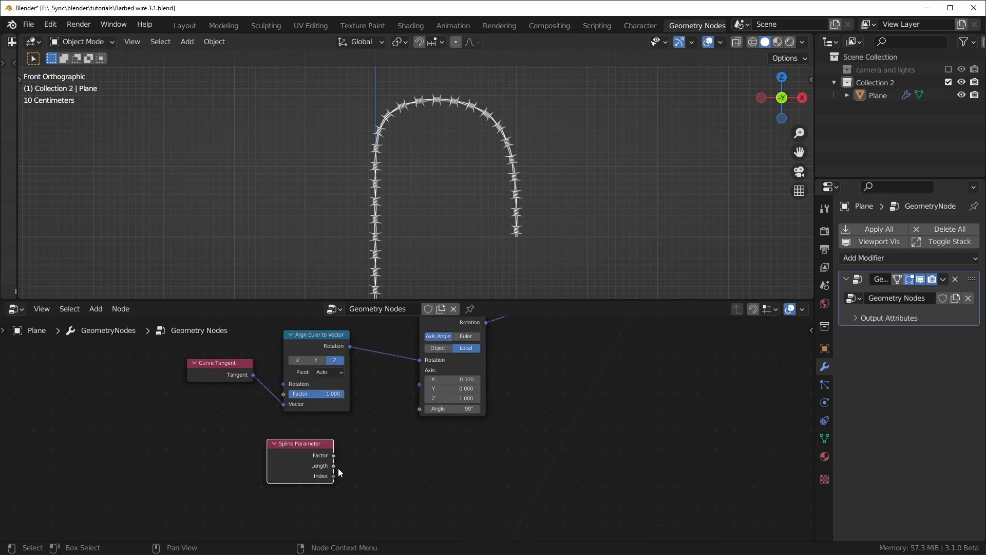
pyautogui.moveTo(337, 464); pyautogui.dragTo(421, 408)
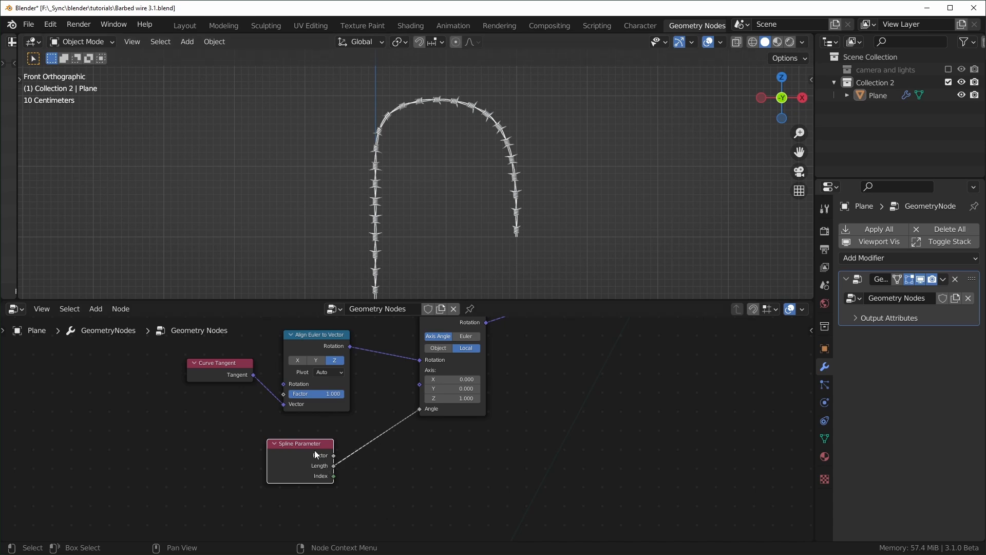
# Step: Insert a Math node set to Multiply with value 6 between Spline Parameter's Length and Rotate Euler's Angle
pyautogui.moveTo(317, 450); pyautogui.dragTo(274, 454)
pyautogui.write('math')
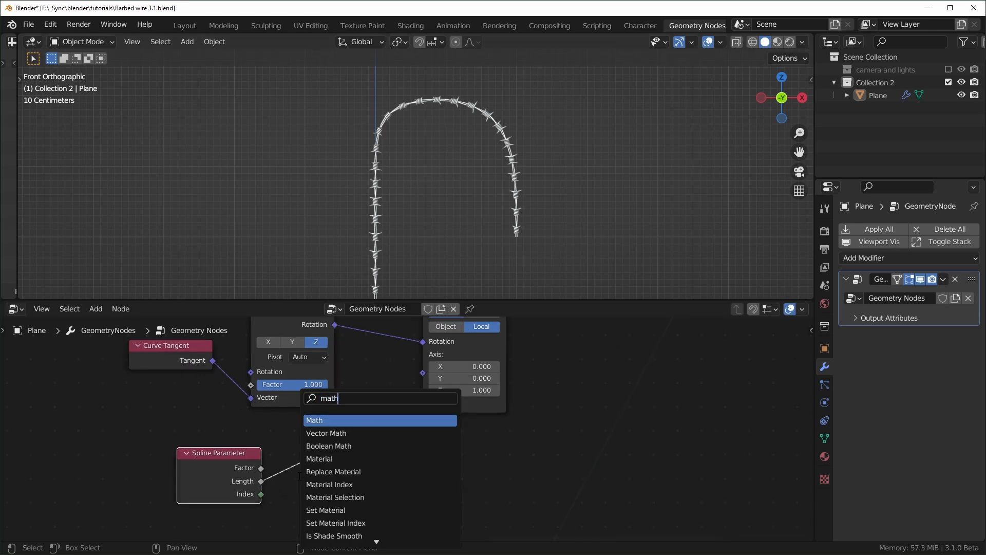
pyautogui.press('Return')
pyautogui.click(342, 472)
pyautogui.click(340, 468)
pyautogui.click(348, 479)
pyautogui.moveTo(360, 510); pyautogui.dragTo(573, 510)
pyautogui.moveTo(226, 457); pyautogui.dragTo(134, 461)
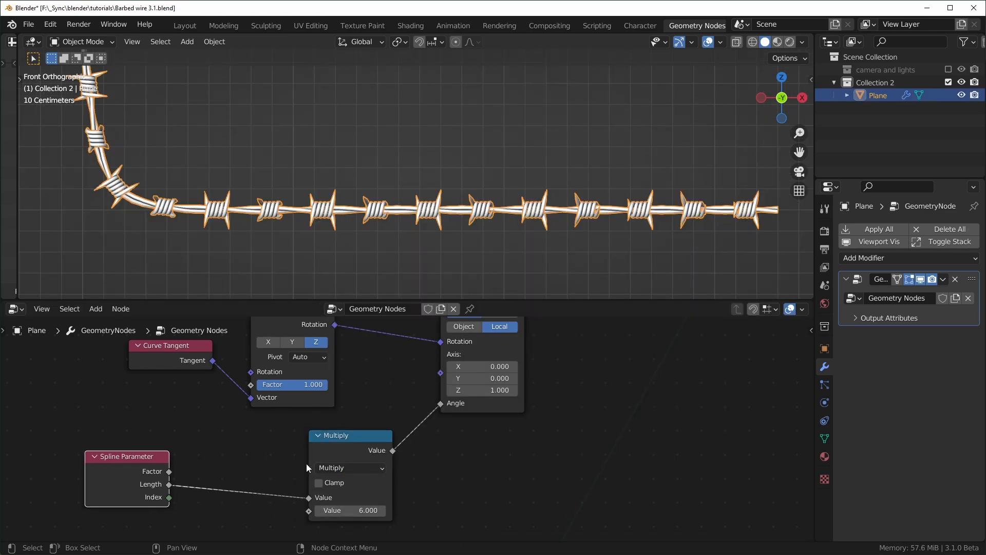
# Step: Set the Multiply value to 0 and insert an Add node with value 90 before Rotate Euler's Angle input
pyautogui.moveTo(327, 453); pyautogui.dragTo(217, 458)
pyautogui.click(276, 510)
pyautogui.press('Escape')
pyautogui.hotkey('shift', 'd')
pyautogui.click(341, 446)
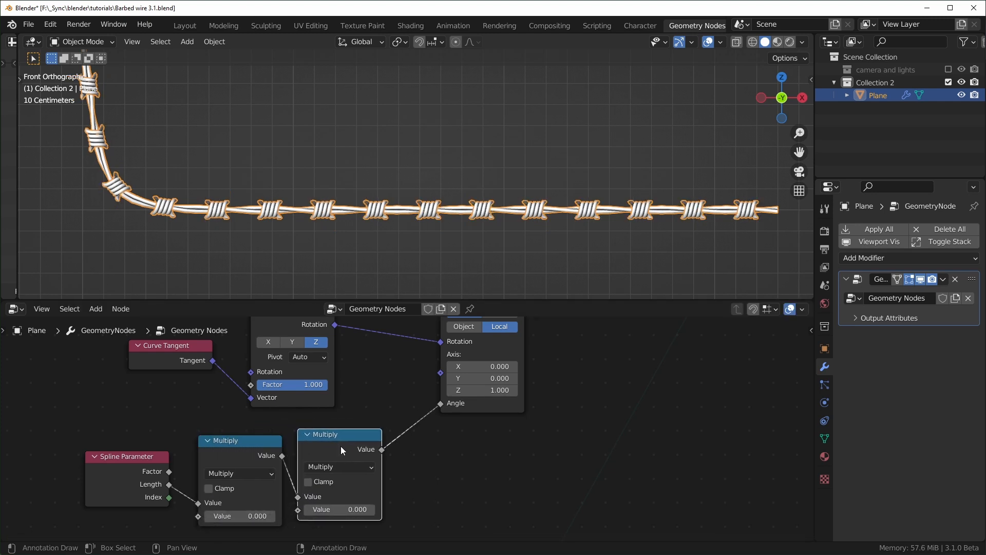
pyautogui.moveTo(341, 446); pyautogui.dragTo(369, 451)
pyautogui.press('BackSpace')
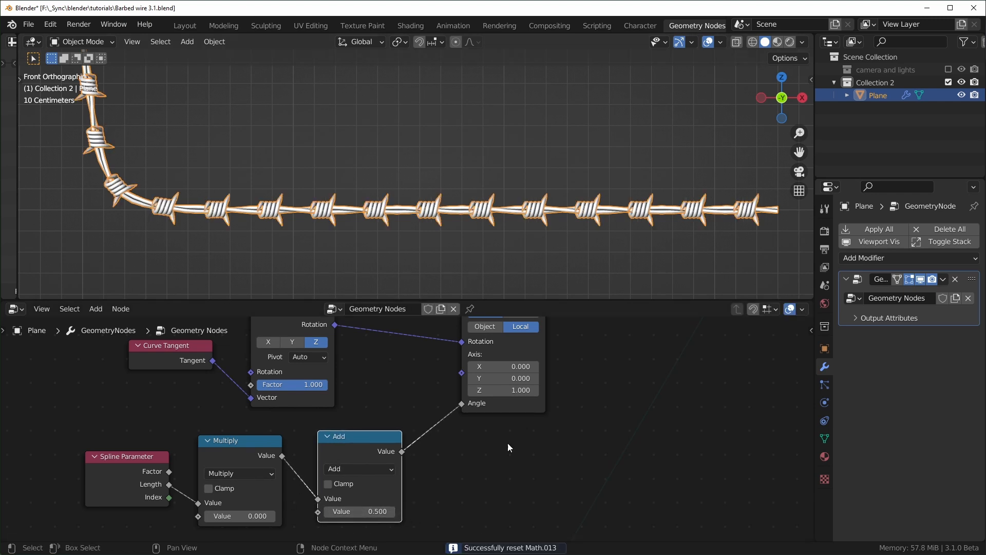
pyautogui.moveTo(360, 511); pyautogui.dragTo(136, 511)
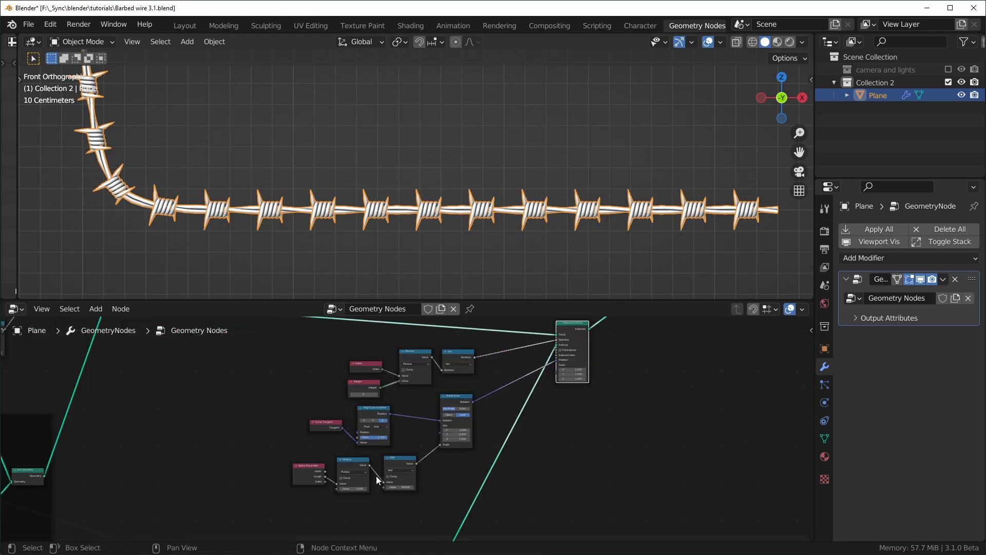
# Step: Frame the selection and rotation nodes under the label "instance rotation" and view the whole node tree full-screen
pyautogui.moveTo(267, 335); pyautogui.dragTo(506, 517)
pyautogui.hotkey('ctrl', 'j')
pyautogui.press('F2')
pyautogui.write('instancx')
pyautogui.write(' rotation')
pyautogui.press('Return')
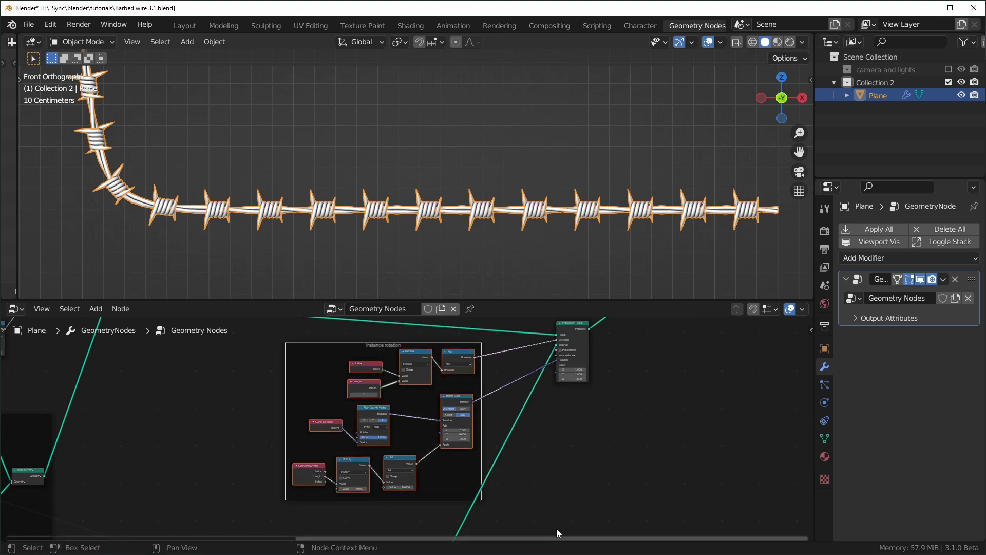
pyautogui.hotkey('ctrl', 'space')
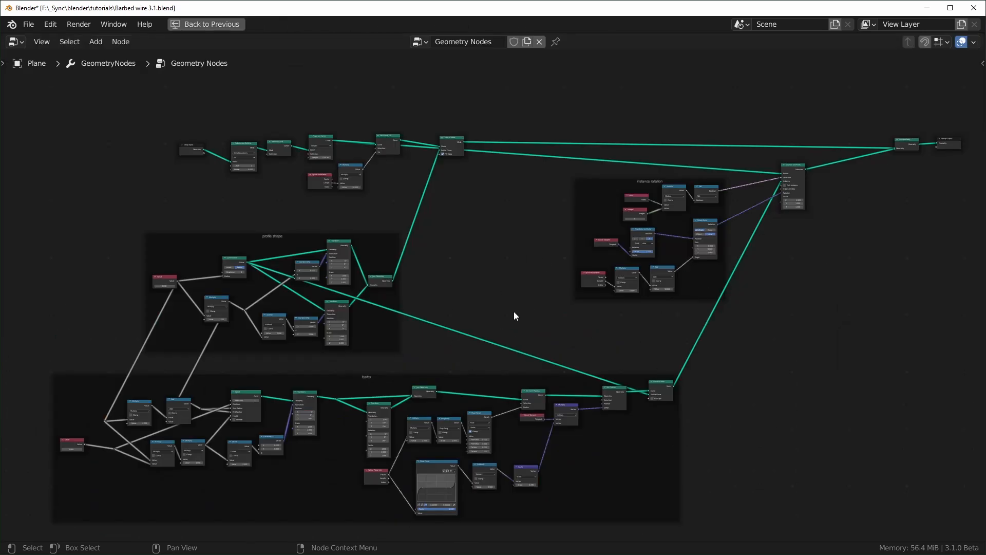
pyautogui.hotkey('ctrl', 'space')
# Step: Try extending the wire's path by extruding its end vertex through several segments that loop back toward the start
pyautogui.scroll(-3, 532, 277)
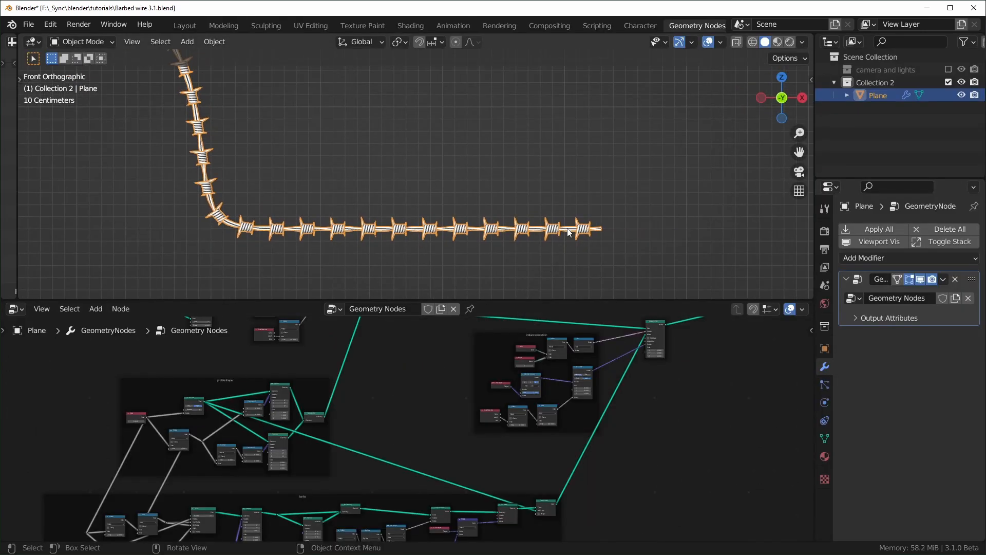
pyautogui.scroll(-2, 548, 253)
pyautogui.press('Tab')
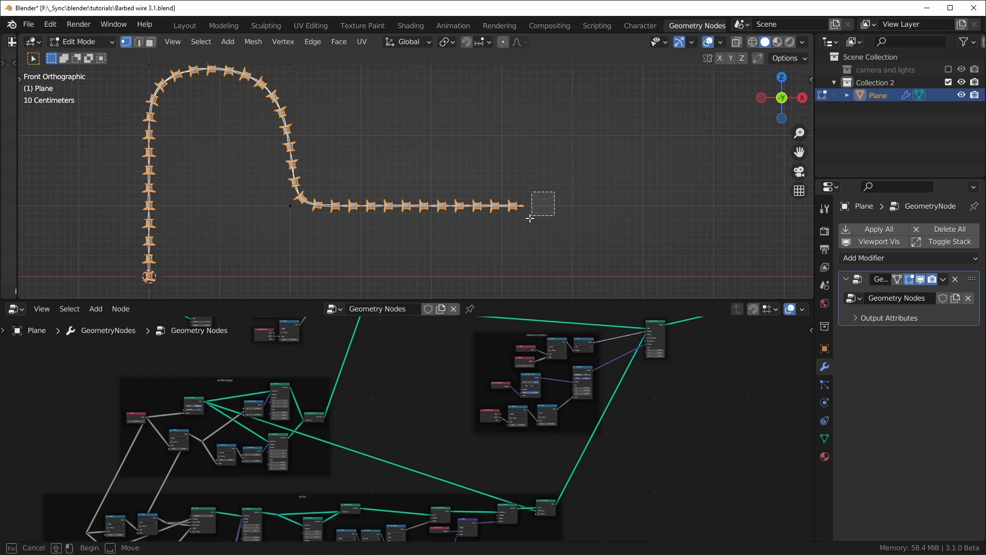
pyautogui.press('e')
pyautogui.click(533, 128)
pyautogui.press('e')
pyautogui.click(725, 158)
pyautogui.press('e')
pyautogui.click(681, 299)
pyautogui.press('e')
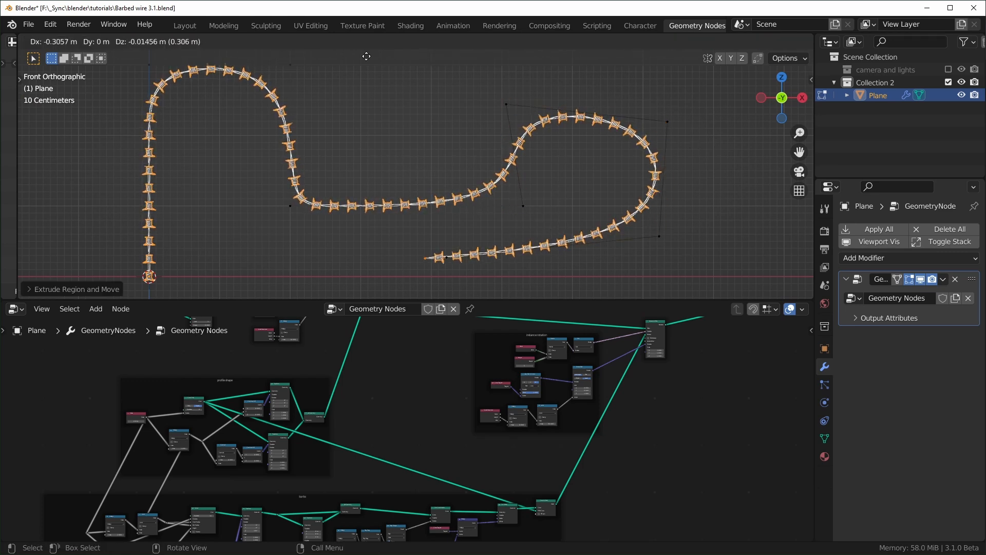
pyautogui.click(196, 321)
pyautogui.press('e')
pyautogui.click(172, 217)
pyautogui.press('e')
pyautogui.click(140, 231)
pyautogui.press('e')
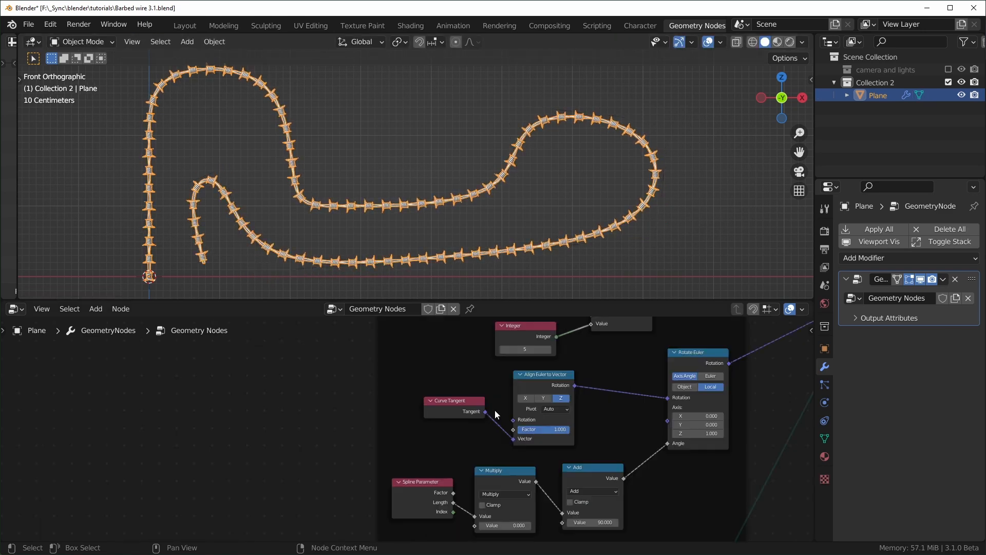
# Step: Insert a Set Material node between Join Geometry and Group Output
pyautogui.moveTo(495, 410); pyautogui.dragTo(414, 446, button='middle')
pyautogui.scroll(3, 414, 445)
pyautogui.keyDown('shift'); pyautogui.moveTo(422, 409); pyautogui.dragTo(463, 408); pyautogui.keyUp('shift')
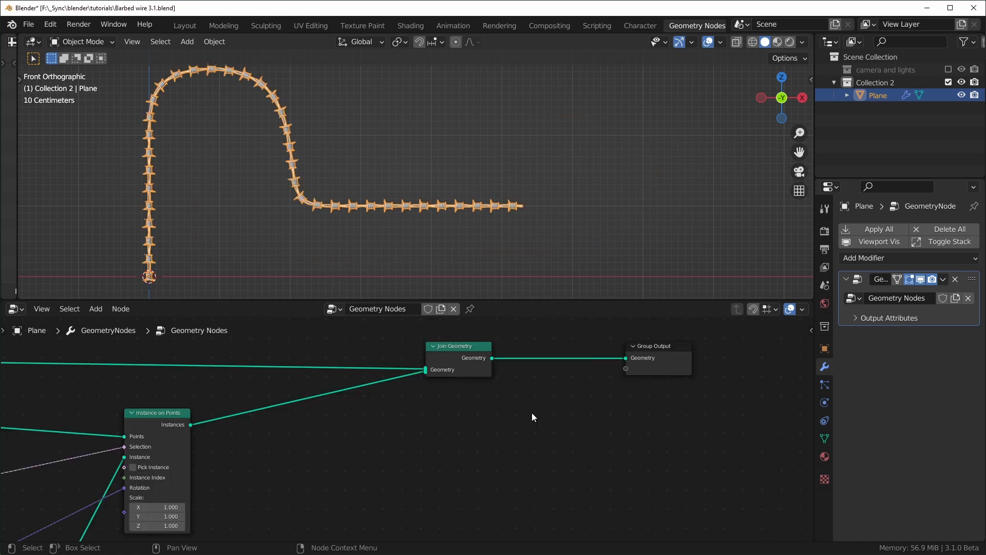
pyautogui.hotkey('shift', 'a')
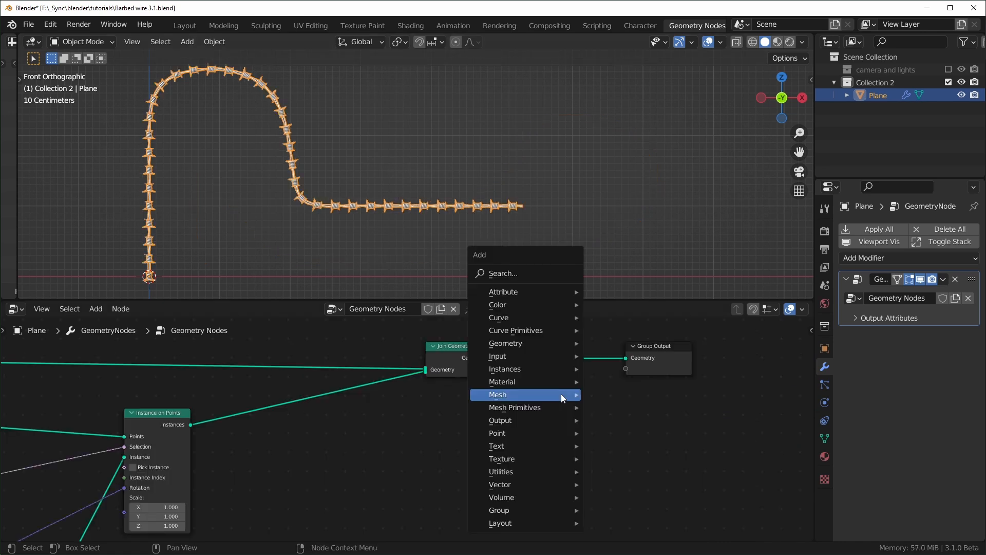
pyautogui.write('sset ma')
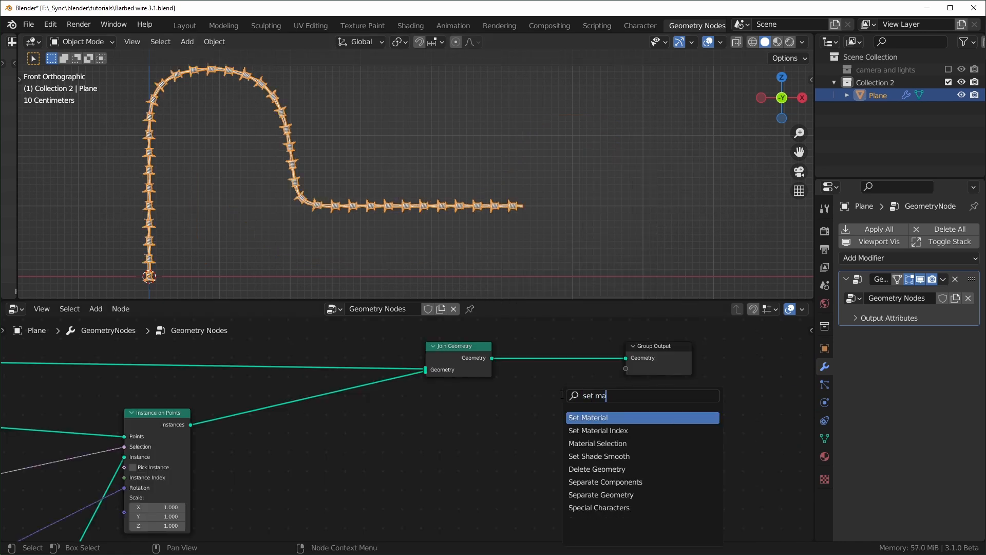
pyautogui.press('Return')
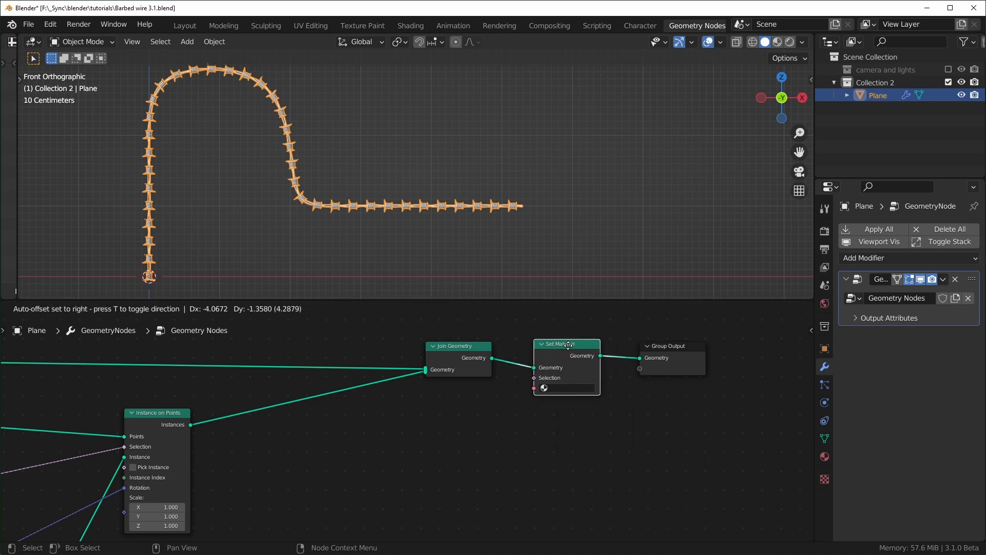
pyautogui.click(559, 389)
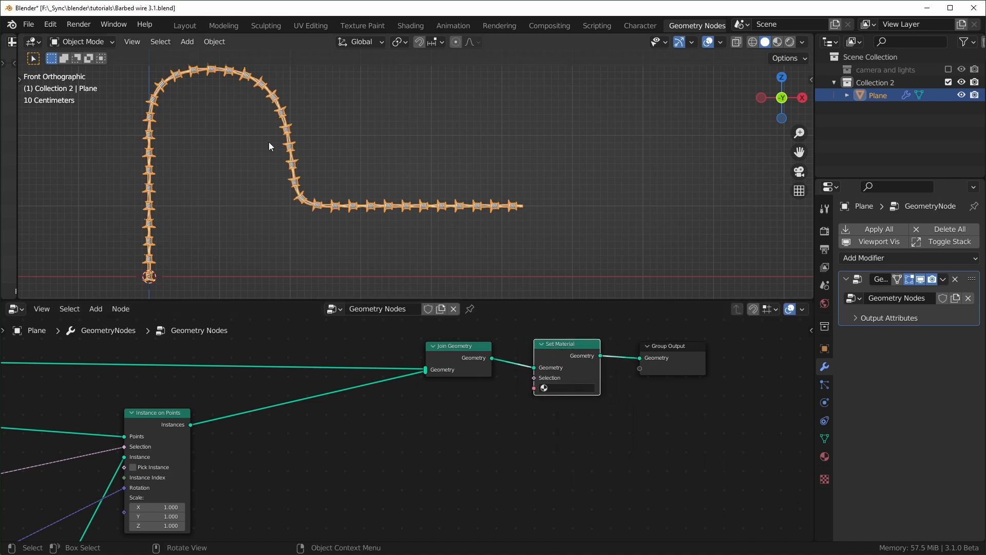
# Step: Try separate Set Material nodes for the barbs and wire before Join Geometry, and restore the single node before Group Output
pyautogui.keyDown('alt'); pyautogui.moveTo(576, 362); pyautogui.dragTo(338, 427); pyautogui.keyUp('alt')
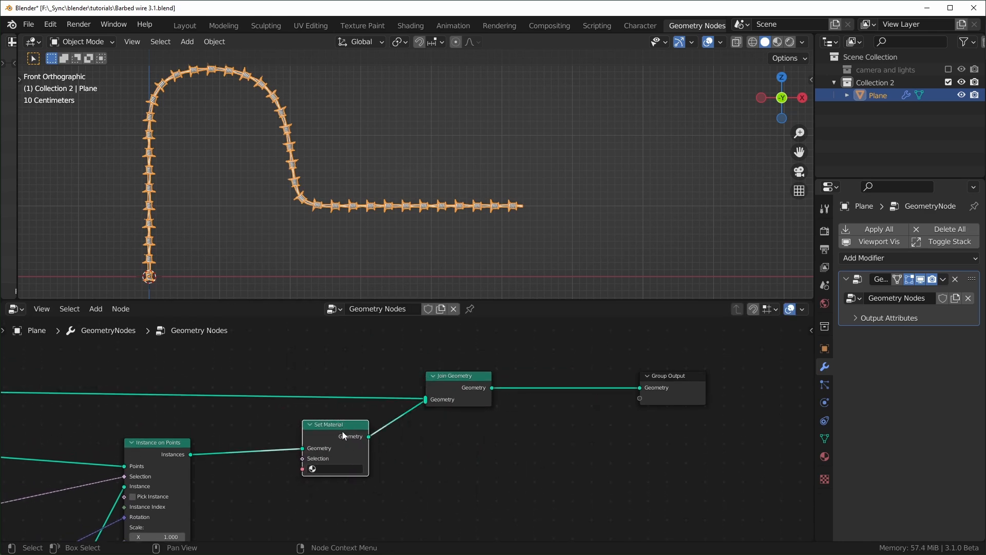
pyautogui.hotkey('shift', 'd')
pyautogui.click(338, 363)
pyautogui.moveTo(338, 363); pyautogui.dragTo(358, 354)
pyautogui.hotkey('ctrl', 'x')
pyautogui.keyDown('alt'); pyautogui.moveTo(349, 448); pyautogui.dragTo(580, 389); pyautogui.keyUp('alt')
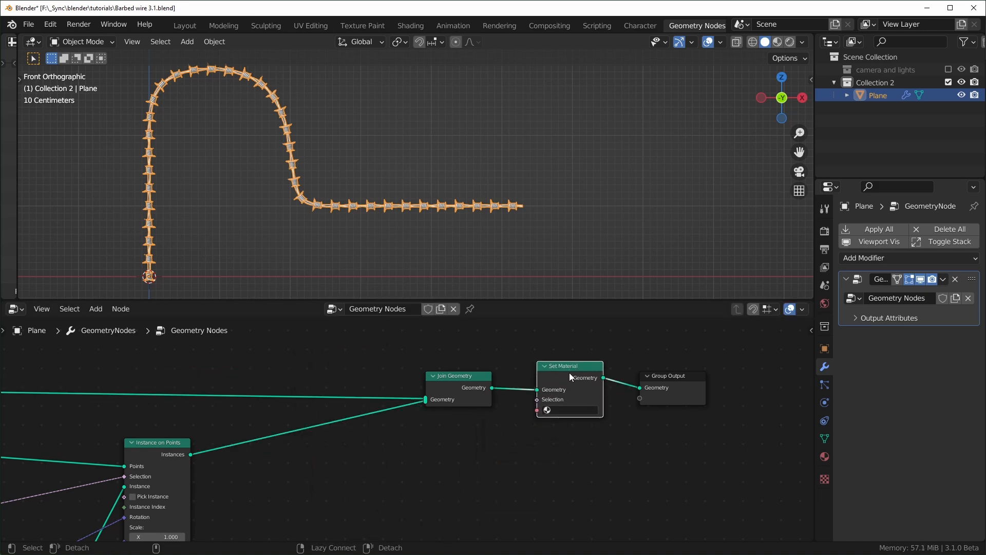
# Step: Create a new material named "barbed wire" on the Plane and assign it in the Set Material node
pyautogui.click(825, 458)
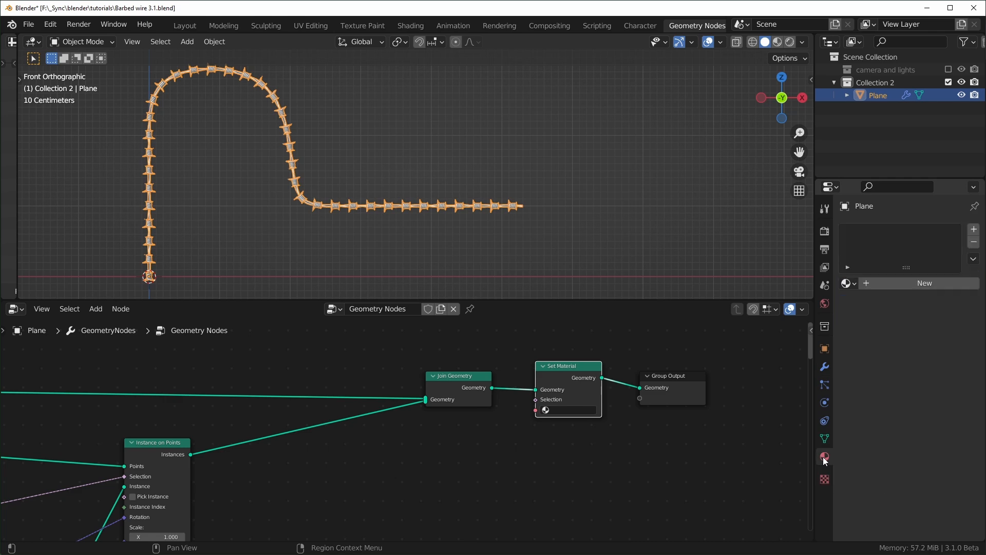
pyautogui.click(906, 285)
pyautogui.scroll(2, 801, 354)
pyautogui.click(492, 428)
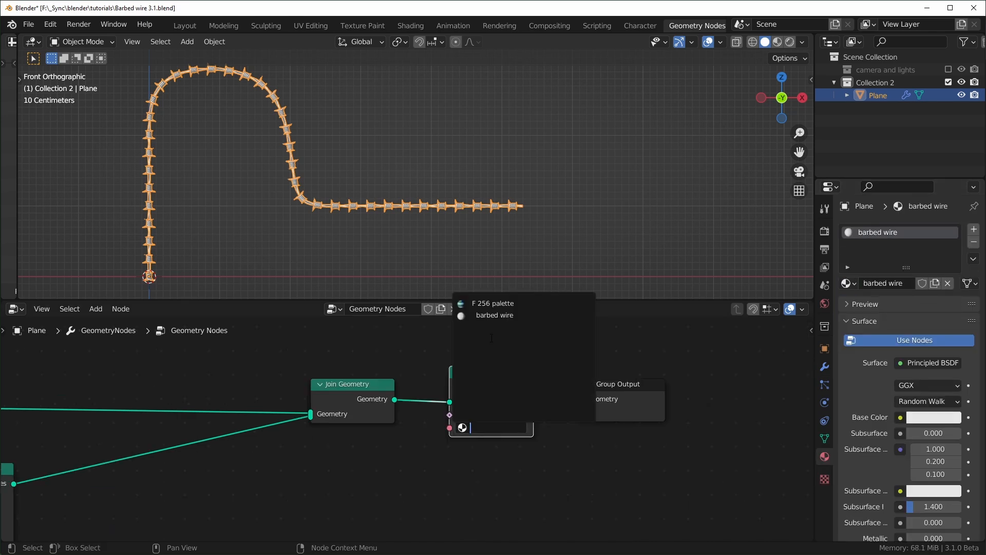
pyautogui.click(495, 314)
# Step: Deselect the wire, switch the viewport to Material Preview shading, and go through the barbed wire material's surface settings
pyautogui.scroll(6, 372, 207)
pyautogui.click(547, 227)
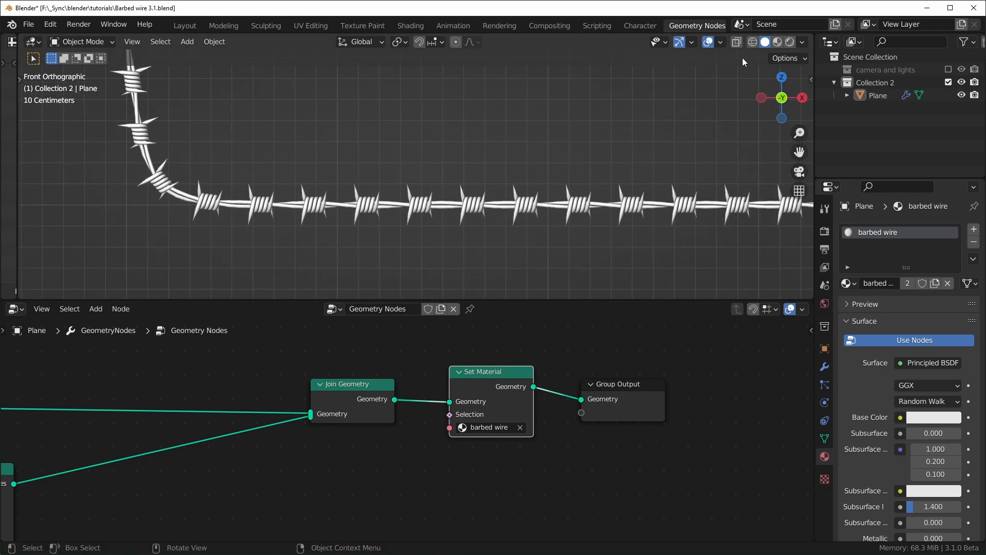
pyautogui.click(779, 40)
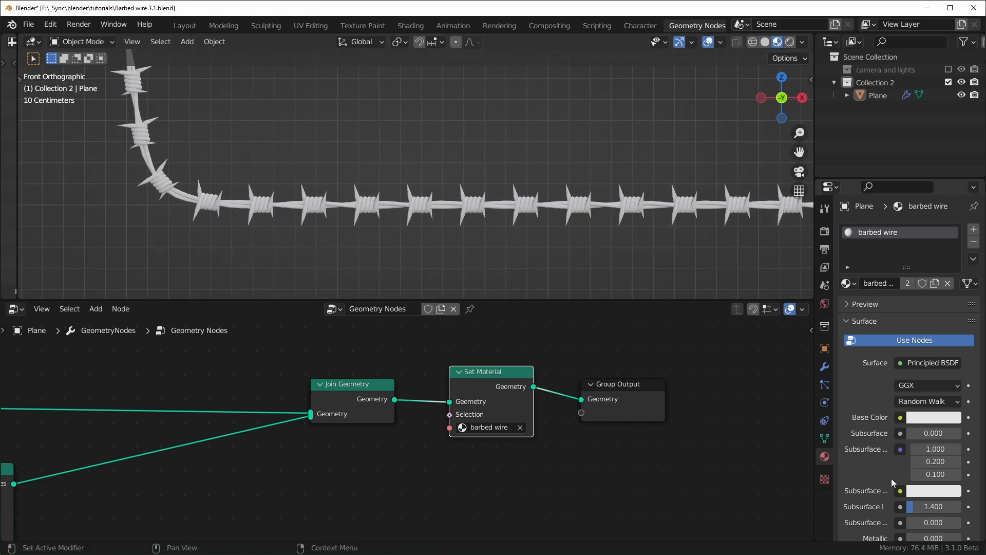
pyautogui.scroll(-5, 905, 451)
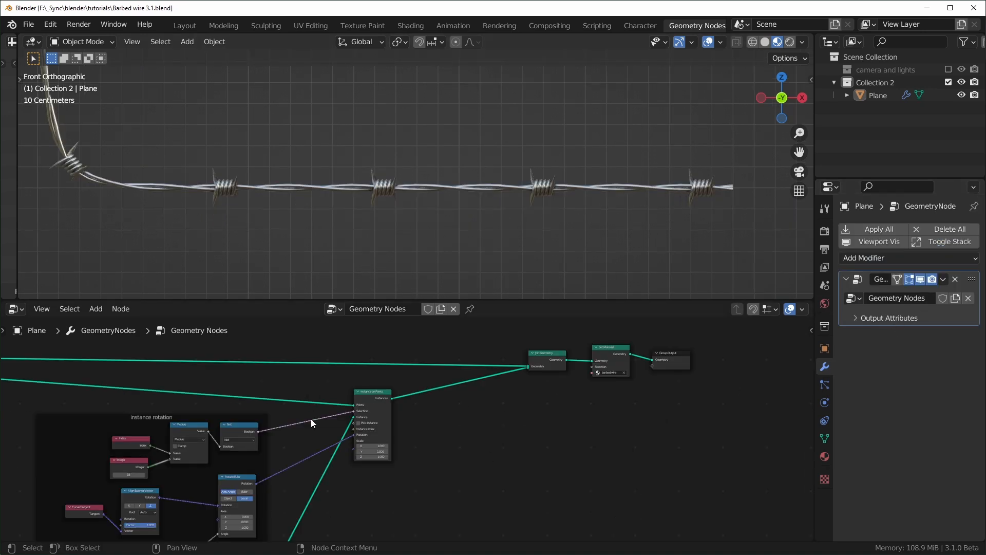
# Step: Expose Subdivision Surface's Level as a group input, and Resample Curve's Length through a duplicated Group Input node
pyautogui.moveTo(261, 439); pyautogui.dragTo(651, 447, button='middle')
pyautogui.moveTo(273, 382); pyautogui.dragTo(433, 439)
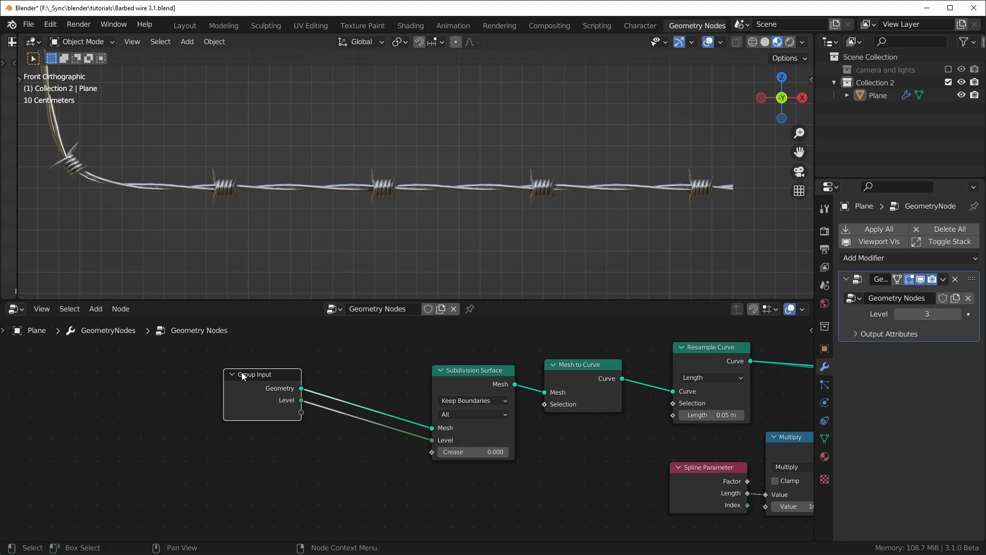
pyautogui.hotkey('shift', 'd')
pyautogui.click(279, 469)
pyautogui.moveTo(446, 492); pyautogui.dragTo(338, 490, button='middle')
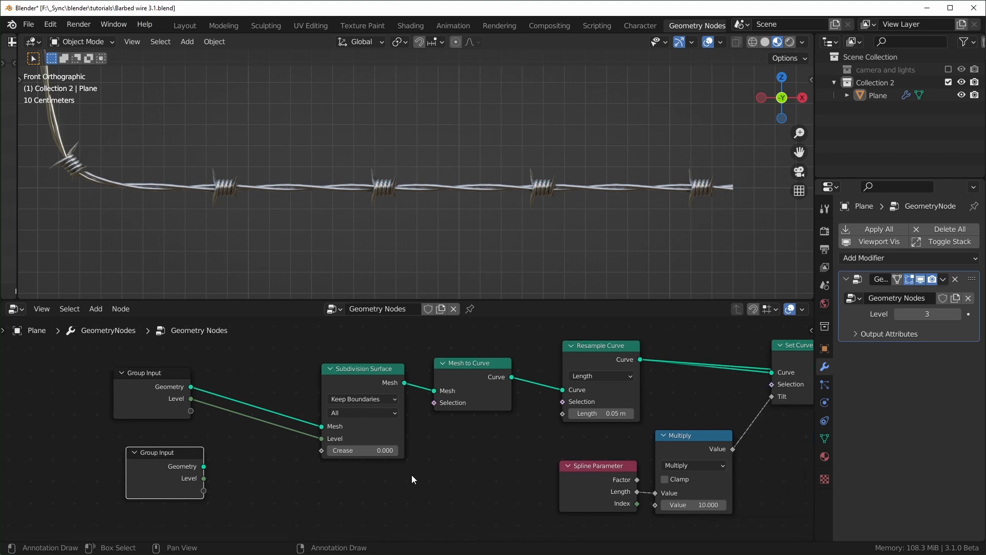
pyautogui.moveTo(412, 474); pyautogui.dragTo(398, 472, button='middle')
pyautogui.moveTo(180, 465); pyautogui.dragTo(559, 412)
# Step: Expose the value of the Multiply node driving Set Curve Tilt through the duplicated Group Input node
pyautogui.scroll(-4, 591, 504)
pyautogui.moveTo(590, 505); pyautogui.dragTo(448, 473, button='middle')
pyautogui.moveTo(465, 453)
pyautogui.mouseDown()
pyautogui.moveTo(477, 453)
pyautogui.moveTo(452, 453)
pyautogui.moveTo(465, 452)
pyautogui.mouseUp()
pyautogui.moveTo(282, 469); pyautogui.dragTo(437, 452)
pyautogui.scroll(3, 697, 444)
pyautogui.moveTo(587, 410); pyautogui.dragTo(598, 444, button='middle')
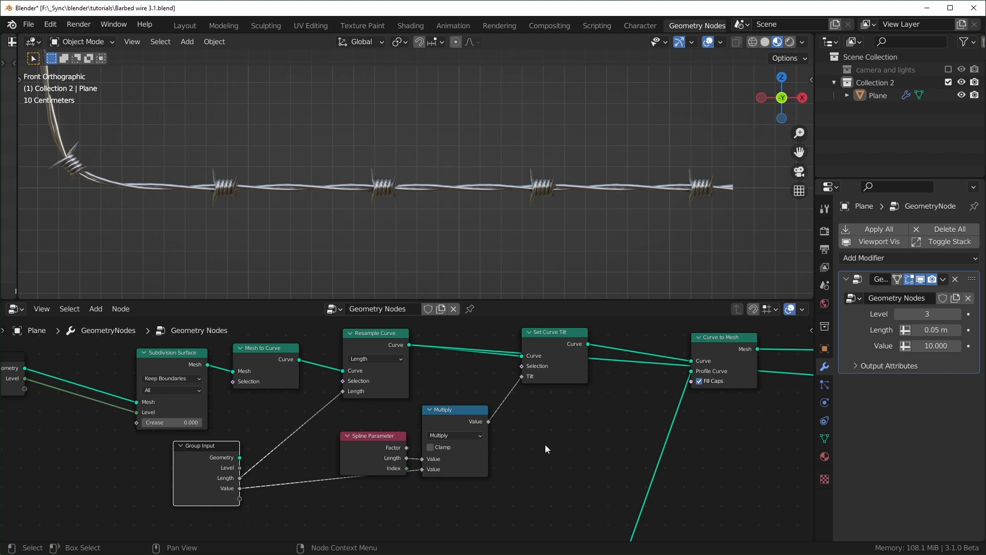
# Step: Rename the node group's Level input to "Subdivisions"
pyautogui.press('n')
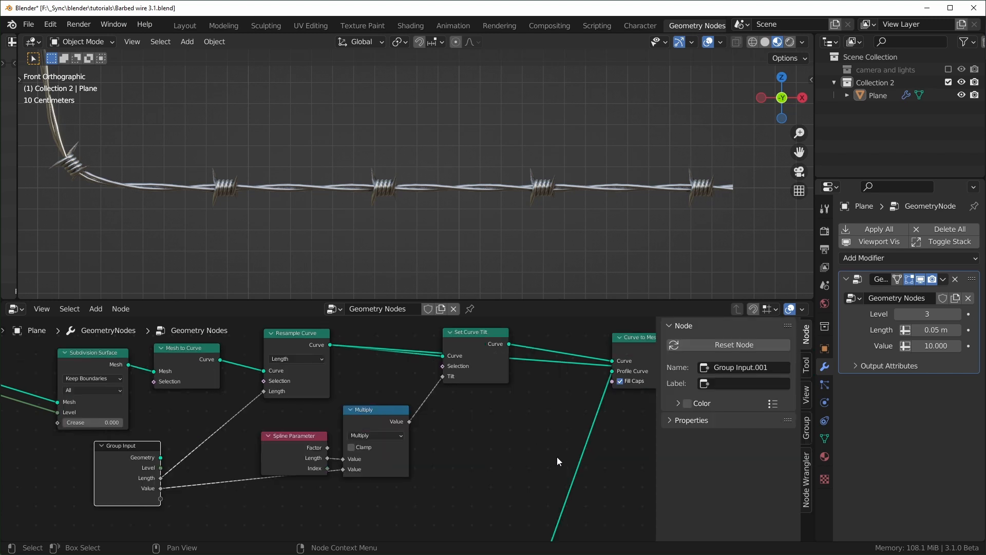
pyautogui.click(807, 425)
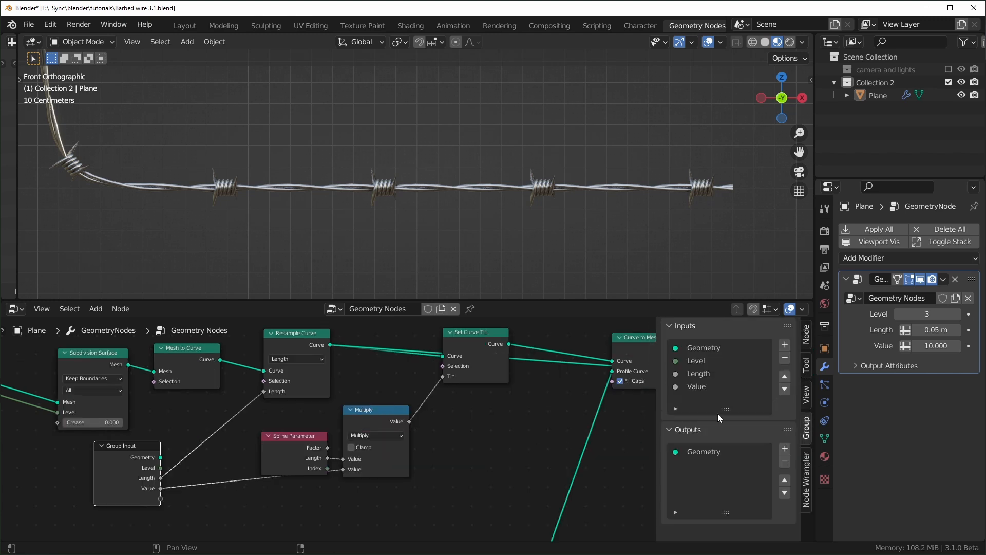
pyautogui.click(705, 349)
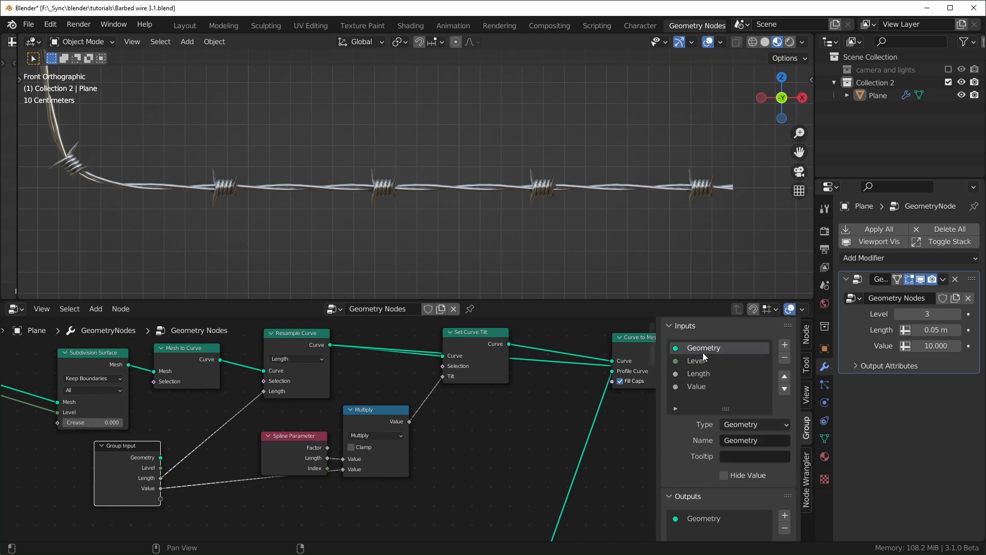
pyautogui.click(701, 363)
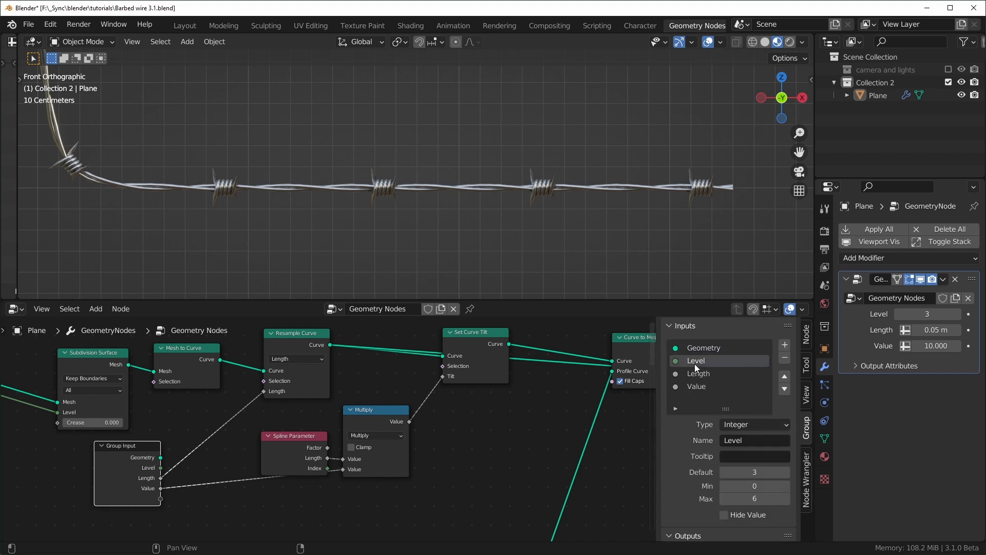
pyautogui.click(750, 441)
pyautogui.write('Subdivisions')
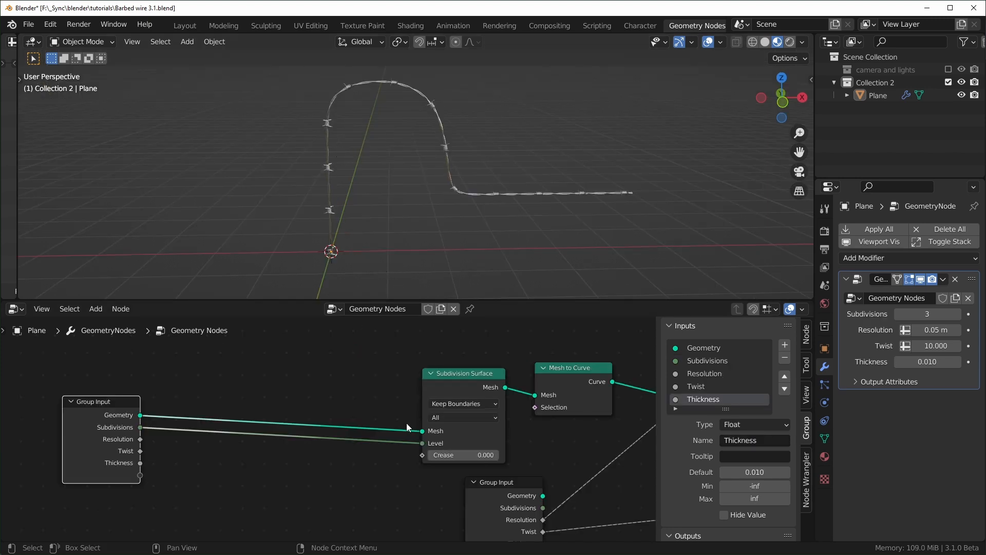
# Step: Add a Cube node and place it above the link between the first Group Input and Subdivision Surface
pyautogui.moveTo(421, 433)
pyautogui.mouseDown()
pyautogui.moveTo(402, 405)
pyautogui.moveTo(421, 431)
pyautogui.mouseUp()
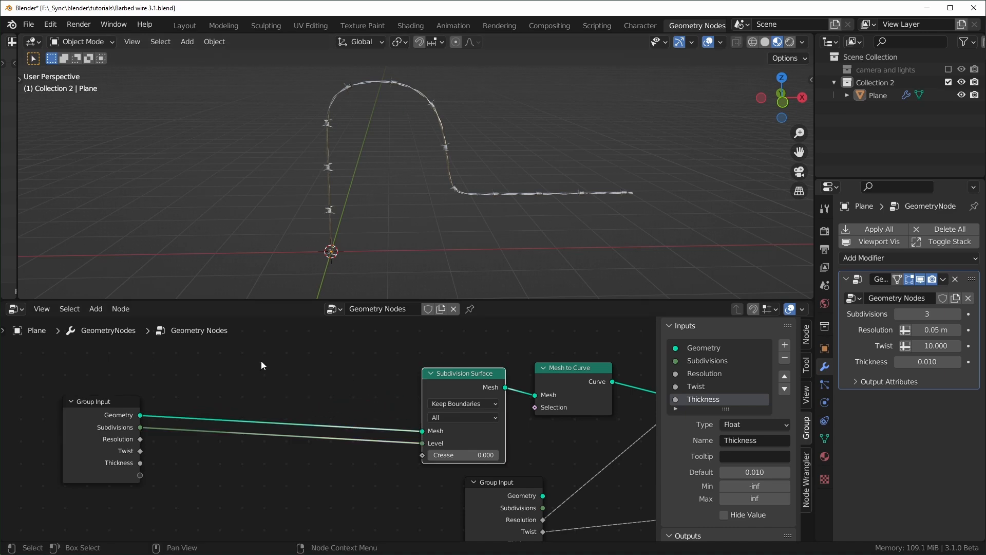
pyautogui.moveTo(233, 348); pyautogui.dragTo(277, 376, button='middle')
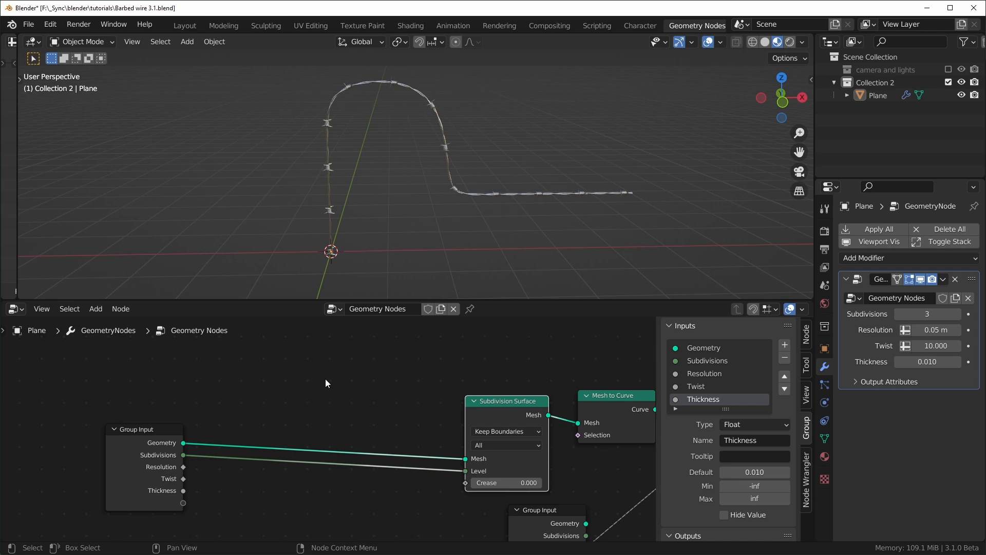
pyautogui.hotkey('shift', 'a')
pyautogui.write('scube')
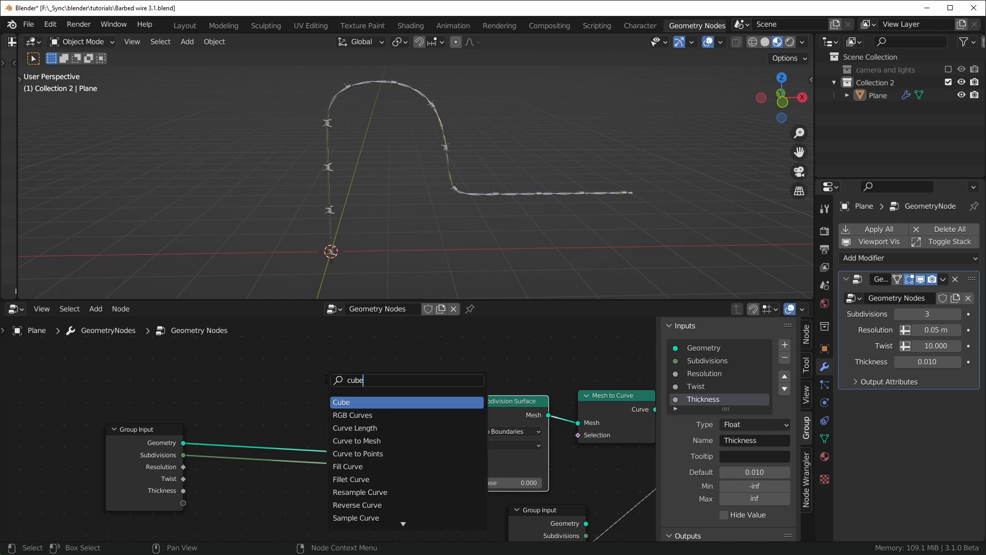
pyautogui.press('Return')
pyautogui.click(259, 393)
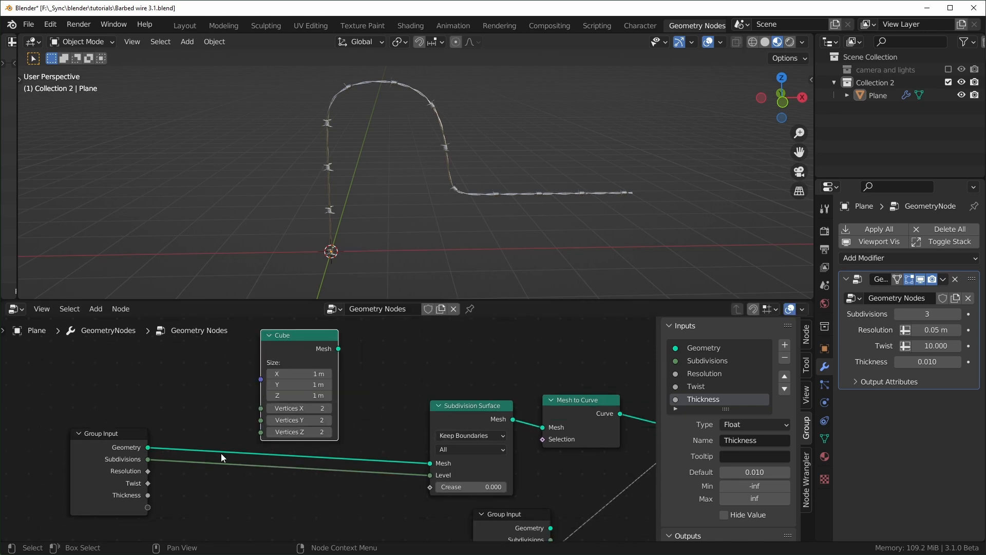
# Step: Feed the cube mesh into Subdivision Surface in place of the input geometry, and lower the modifier's Subdivisions value
pyautogui.moveTo(423, 464); pyautogui.dragTo(345, 431)
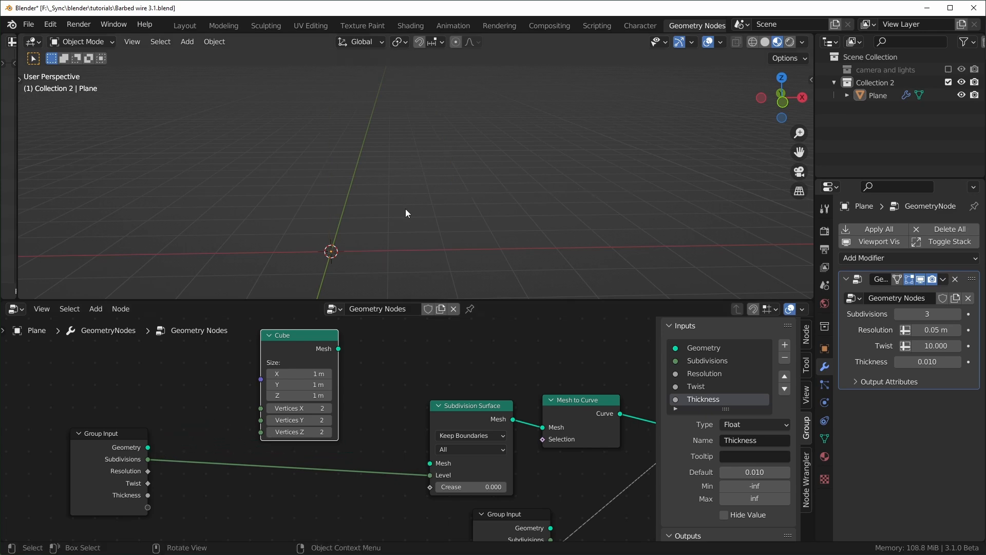
pyautogui.moveTo(338, 350); pyautogui.dragTo(430, 463)
pyautogui.press('KP_Decimal')
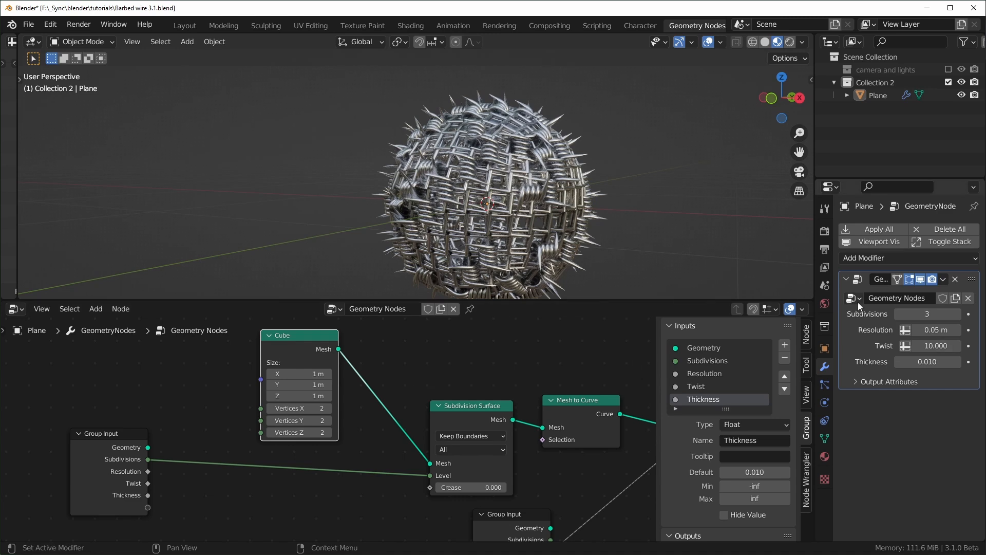
pyautogui.moveTo(928, 313); pyautogui.dragTo(904, 313)
pyautogui.moveTo(554, 205); pyautogui.dragTo(381, 310, button='middle')
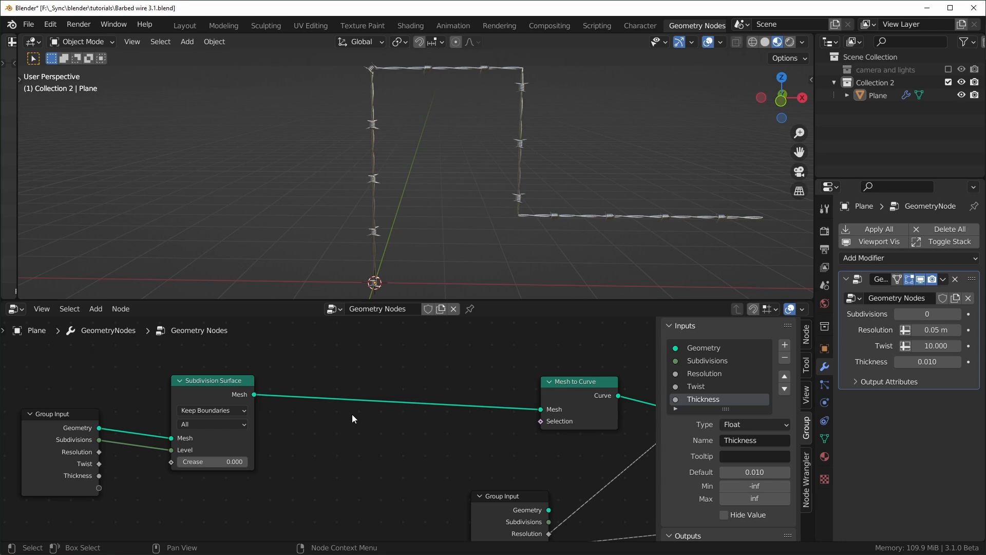
# Step: Append the Generate Bundles node tree from CableGen2.blend in the Cable Generator folder
pyautogui.click(32, 24)
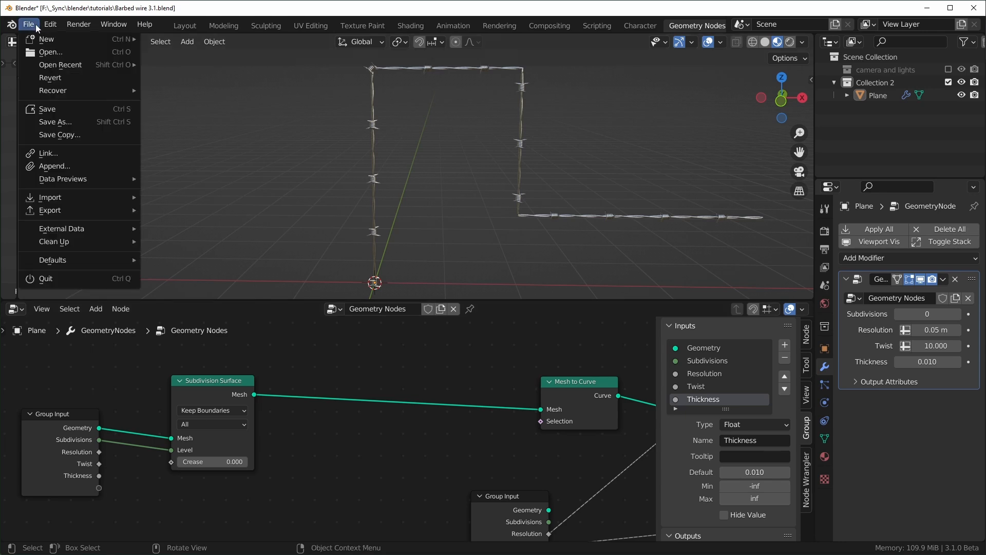
pyautogui.click(82, 167)
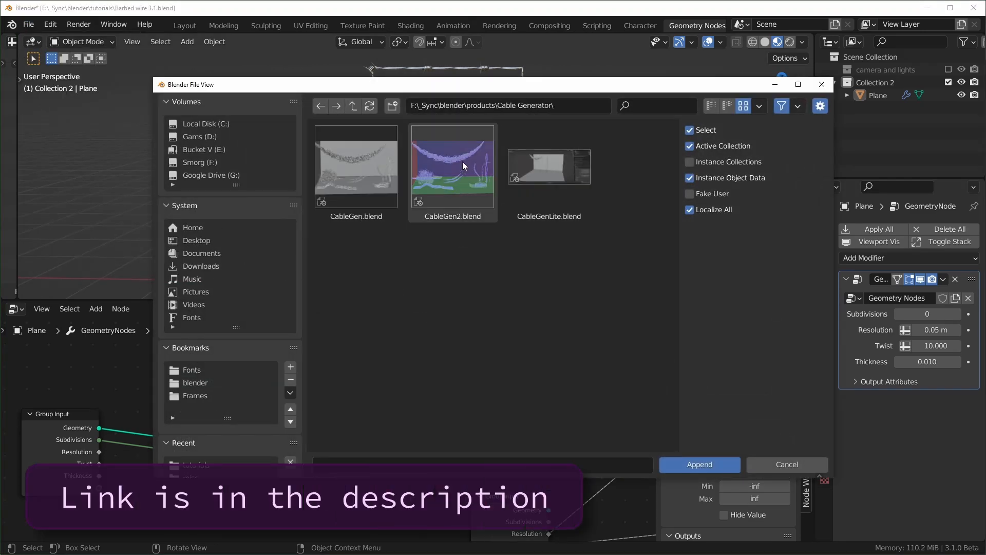
pyautogui.doubleClick(458, 155)
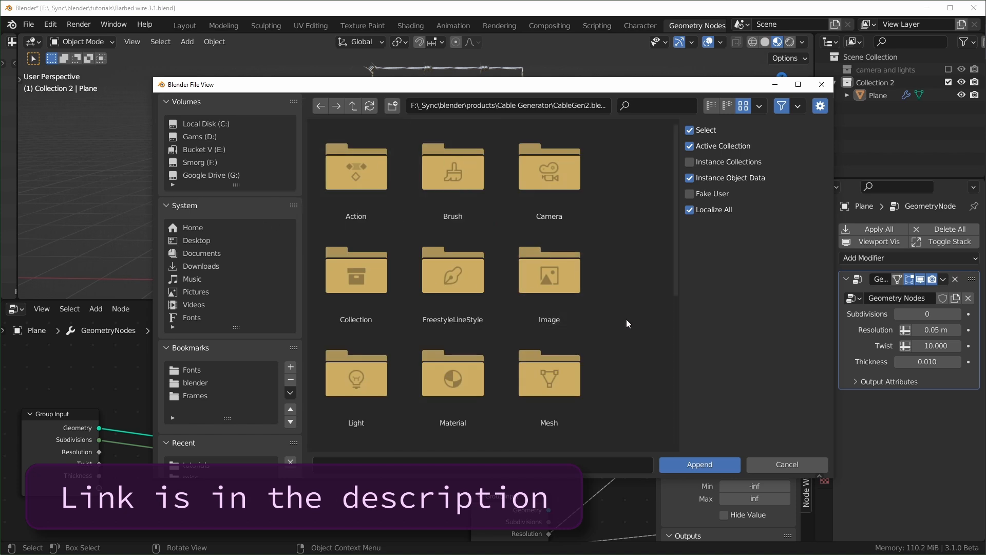
pyautogui.scroll(-4, 624, 319)
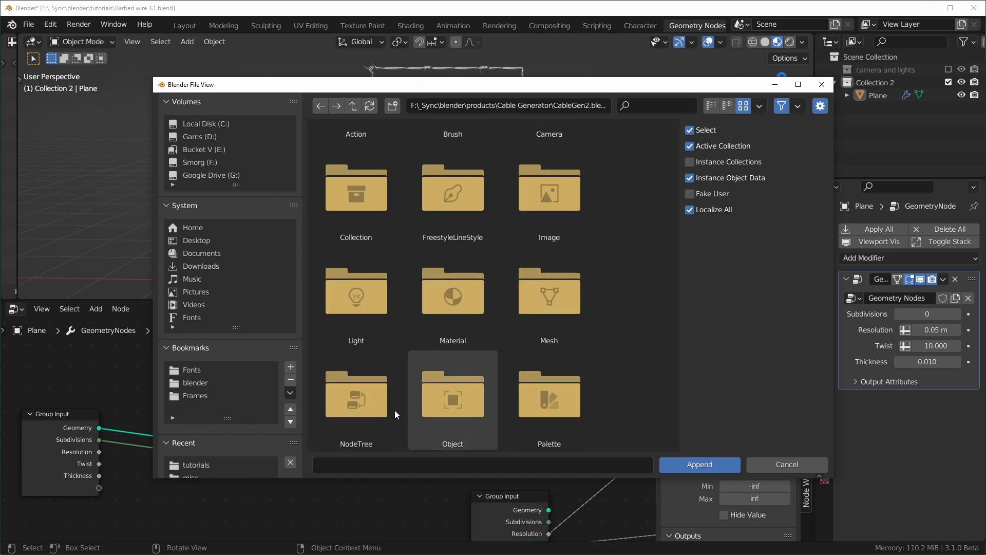
pyautogui.scroll(-1, 351, 387)
pyautogui.doubleClick(363, 354)
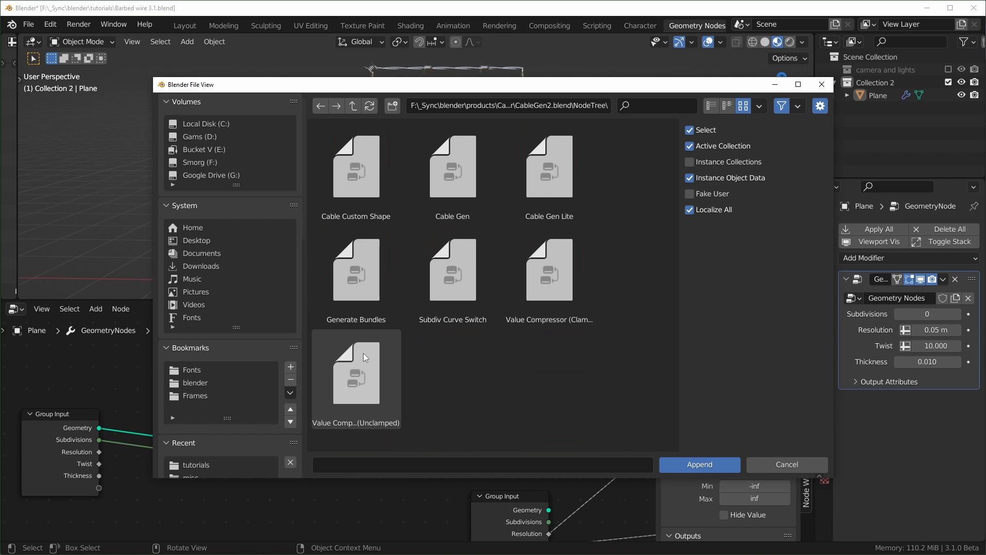
pyautogui.click(363, 271)
pyautogui.click(703, 464)
# Step: Insert a Generate Bundles node between Subdivision Surface and Mesh to Curve
pyautogui.hotkey('shift', 'a')
pyautogui.press('s')
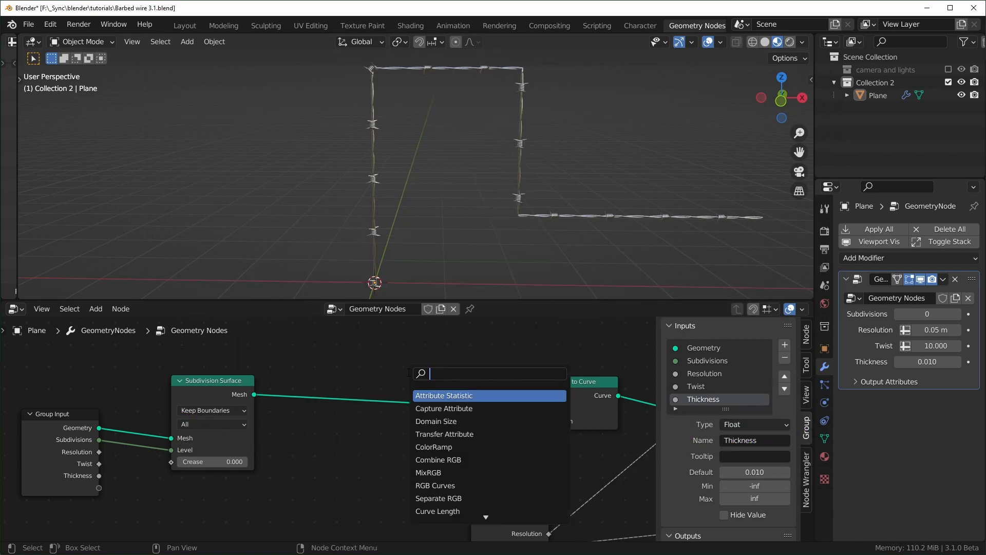
pyautogui.write('gener')
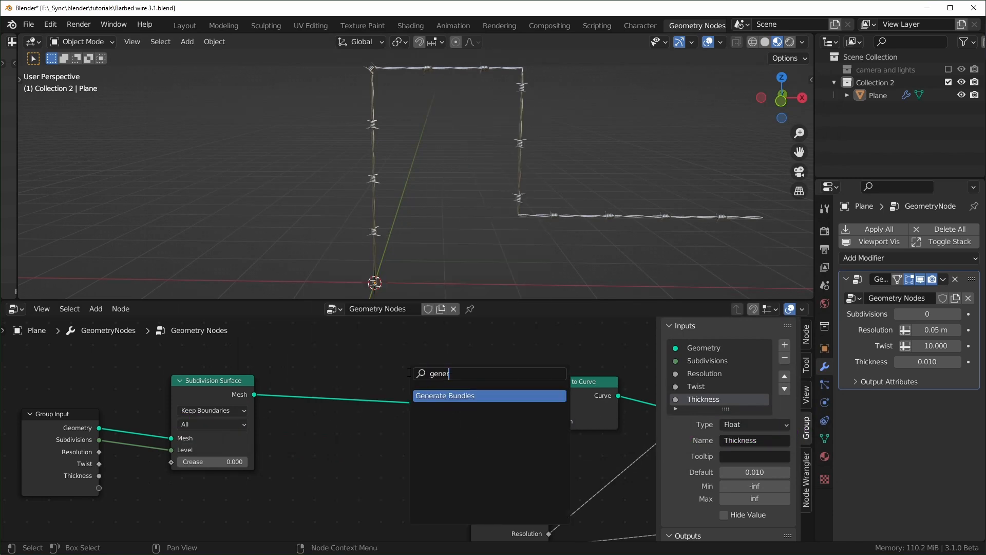
pyautogui.press('Return')
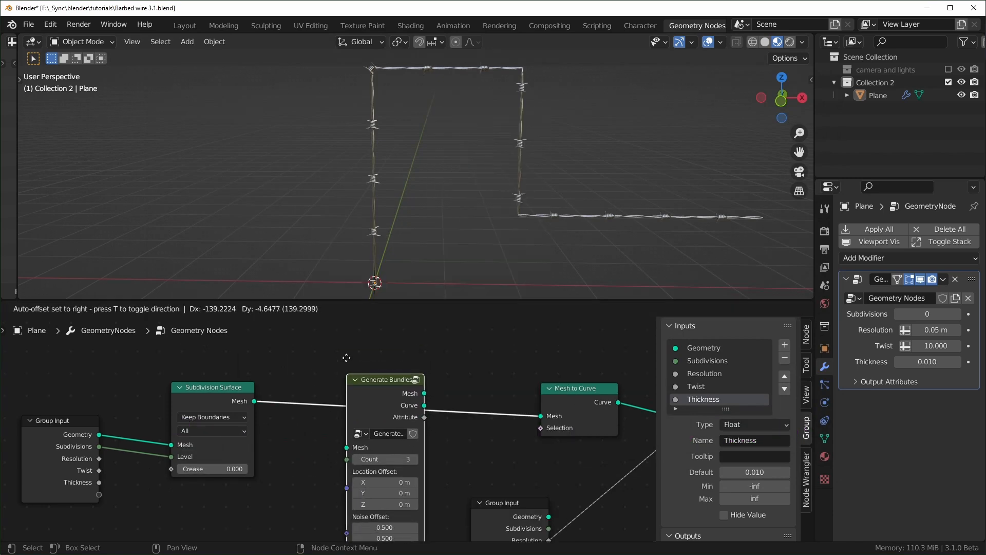
pyautogui.click(348, 442)
pyautogui.moveTo(384, 469); pyautogui.dragTo(374, 434, button='middle')
pyautogui.moveTo(374, 417); pyautogui.dragTo(378, 351)
# Step: Inspect the bundled wires and raise the modifier's Subdivisions to 6
pyautogui.moveTo(540, 221); pyautogui.dragTo(641, 260, button='middle')
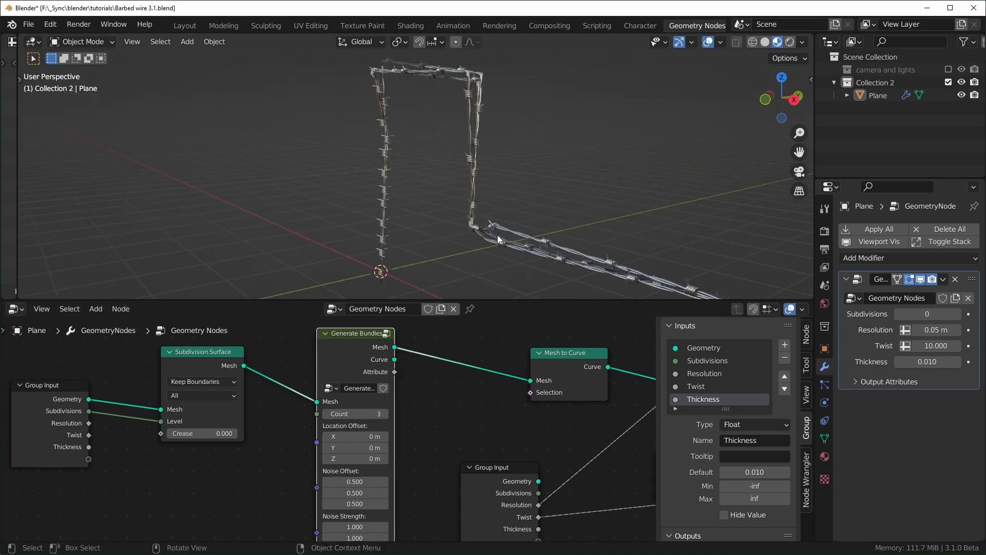
pyautogui.moveTo(209, 433); pyautogui.dragTo(274, 434, button='middle')
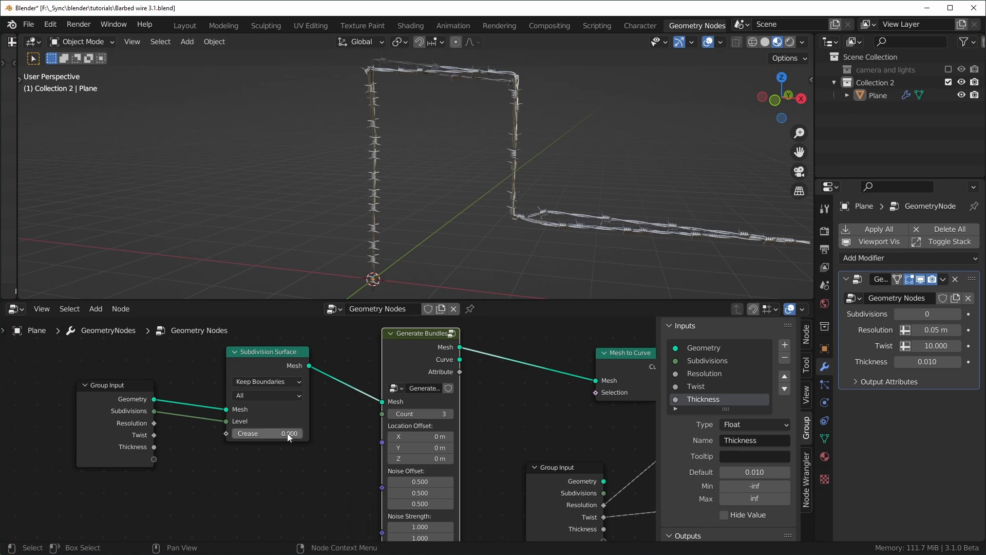
pyautogui.click(958, 314)
pyautogui.click(958, 314)
pyautogui.click(958, 313)
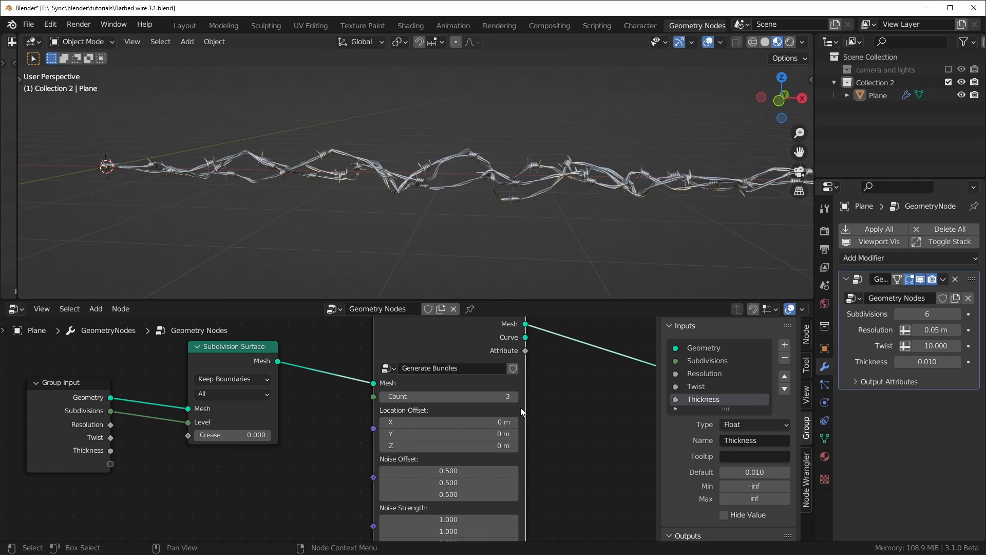
# Step: Increase the Count of the Generate Bundles node to 12
pyautogui.moveTo(520, 408); pyautogui.dragTo(514, 381, button='middle')
pyautogui.click(508, 369)
pyautogui.click(509, 369)
pyautogui.click(508, 368)
pyautogui.click(509, 369)
pyautogui.click(509, 369)
pyautogui.click(509, 369)
pyautogui.click(509, 369)
pyautogui.click(508, 369)
pyautogui.click(509, 368)
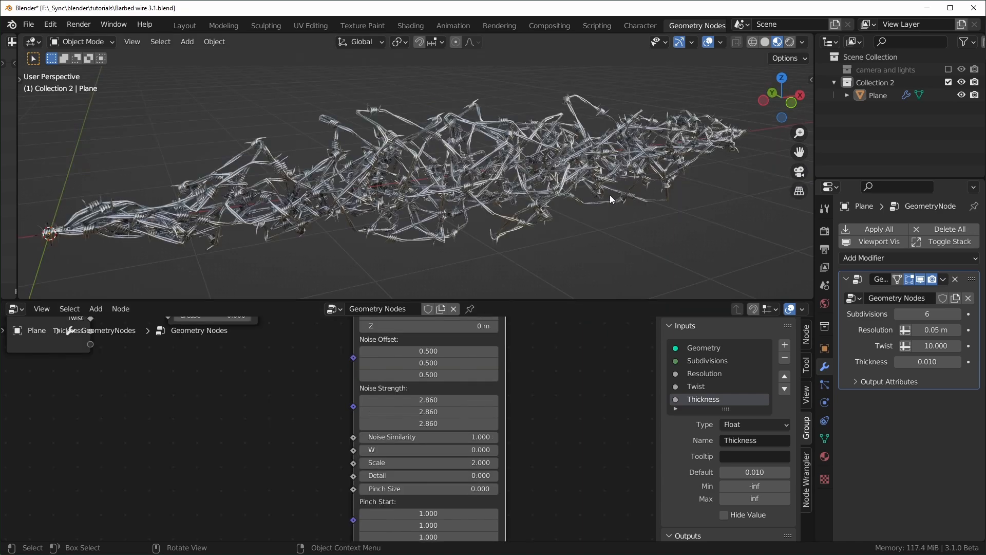
# Step: Set all three Noise Strength values of the Generate Bundles node to 0
pyautogui.moveTo(609, 198); pyautogui.dragTo(574, 188, button='middle')
pyautogui.moveTo(428, 400); pyautogui.dragTo(428, 424)
pyautogui.write('0')
pyautogui.press('Return')
# Step: Set the Generate Bundles node's Location Offset Z to 1.63 m to stack the wires into a fence
pyautogui.keyDown('shift'); pyautogui.scroll(5, 432, 406); pyautogui.keyUp('shift')
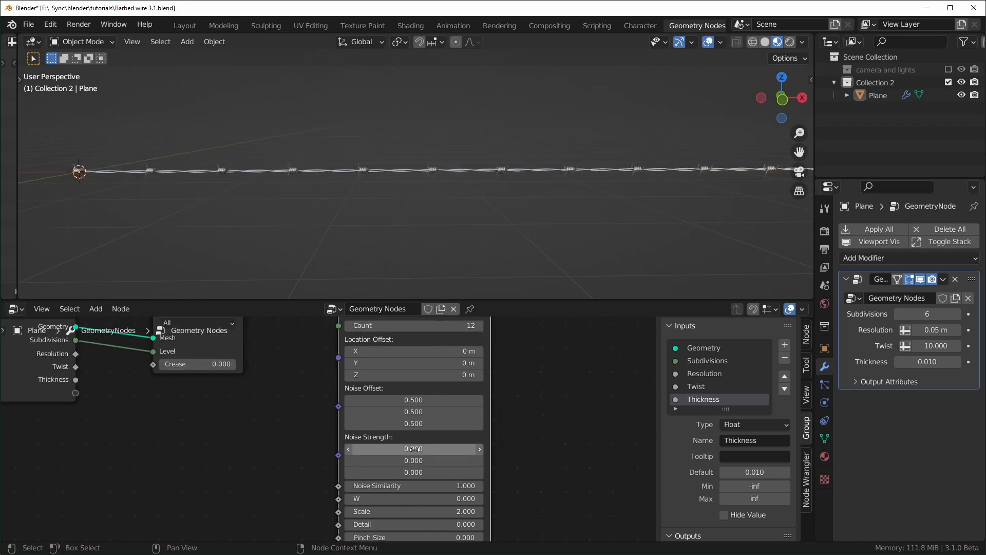
pyautogui.moveTo(435, 408); pyautogui.dragTo(470, 409)
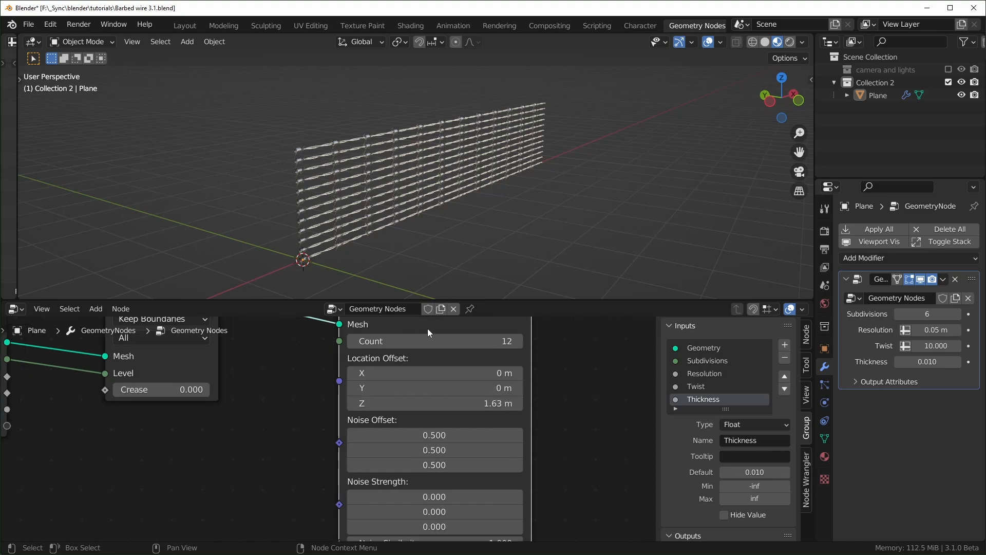
pyautogui.moveTo(471, 230); pyautogui.dragTo(457, 226, button='middle')
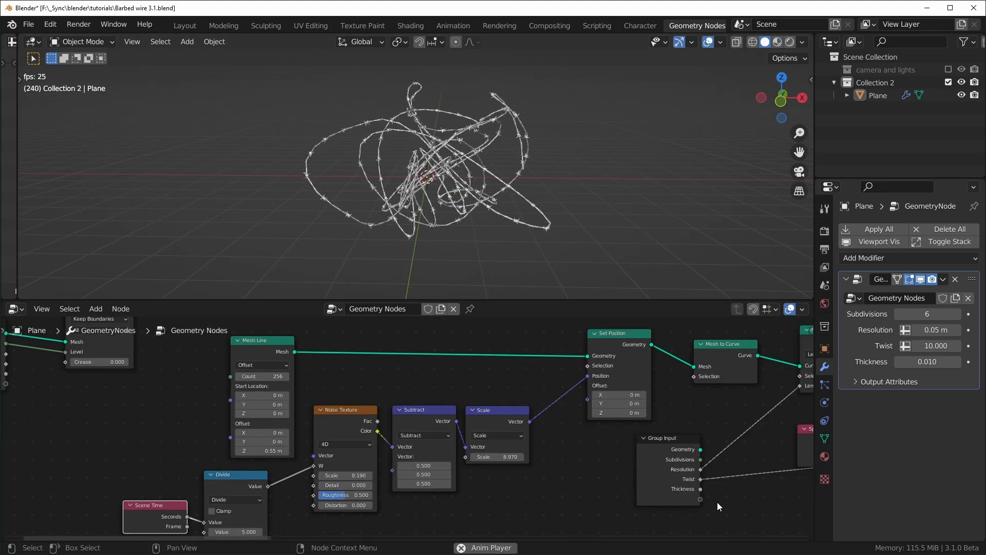